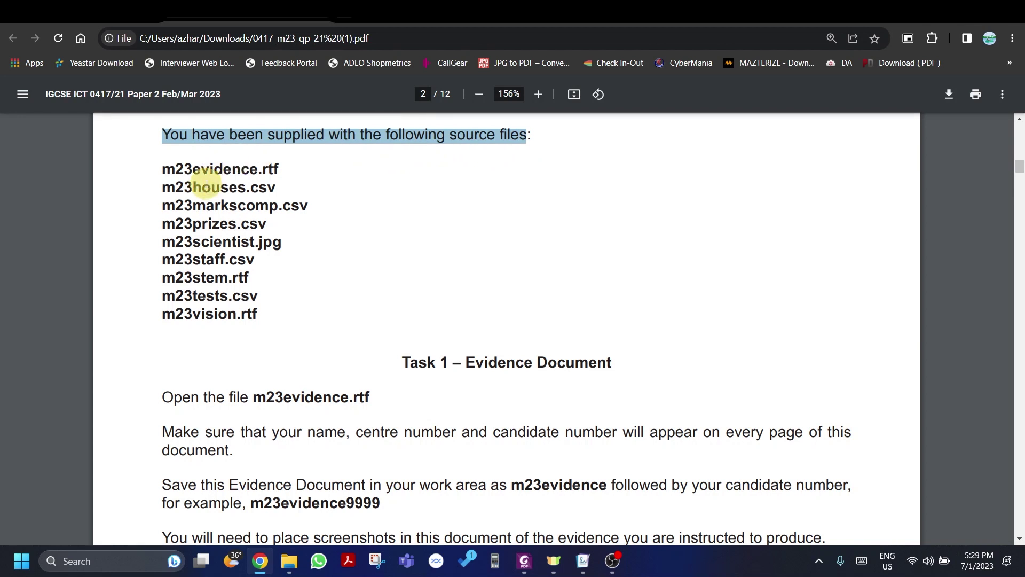
Step: Note the m23evidence.rtf, houses.csv and markscomp.csv names, then copy the nine source files onto the desktop
click(160, 167)
drag(178, 170, 298, 170)
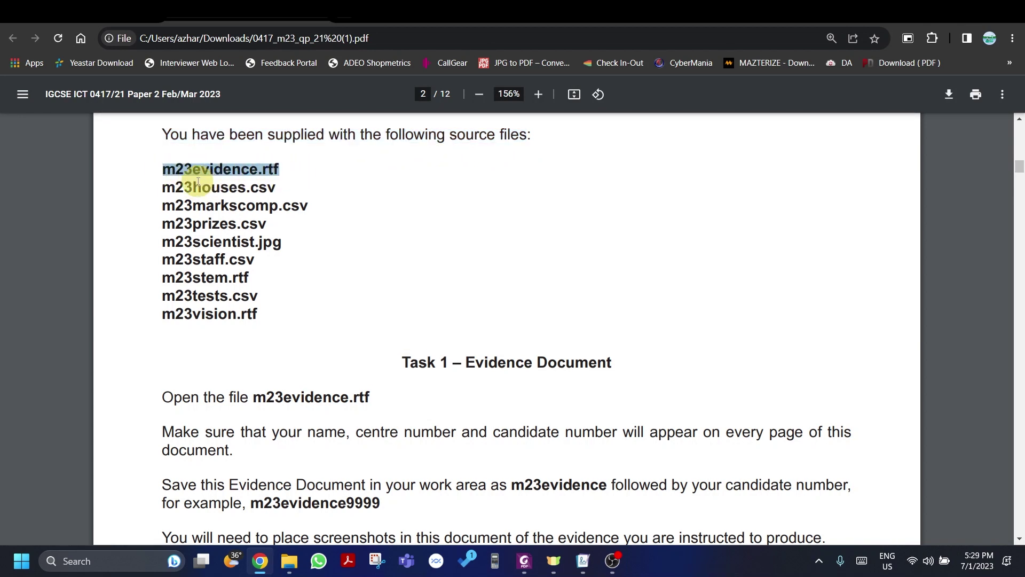
drag(194, 187, 288, 180)
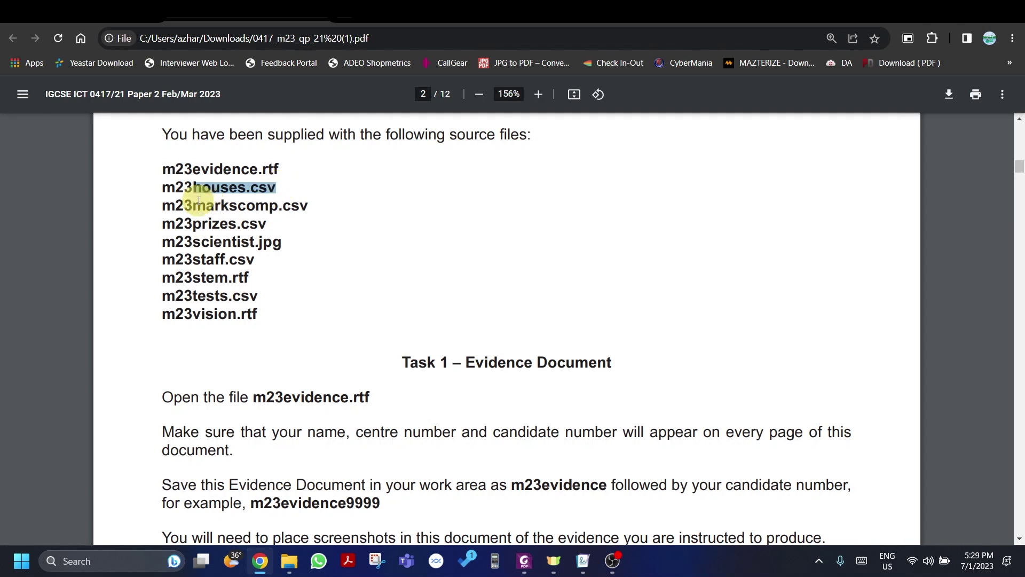
drag(193, 205, 298, 199)
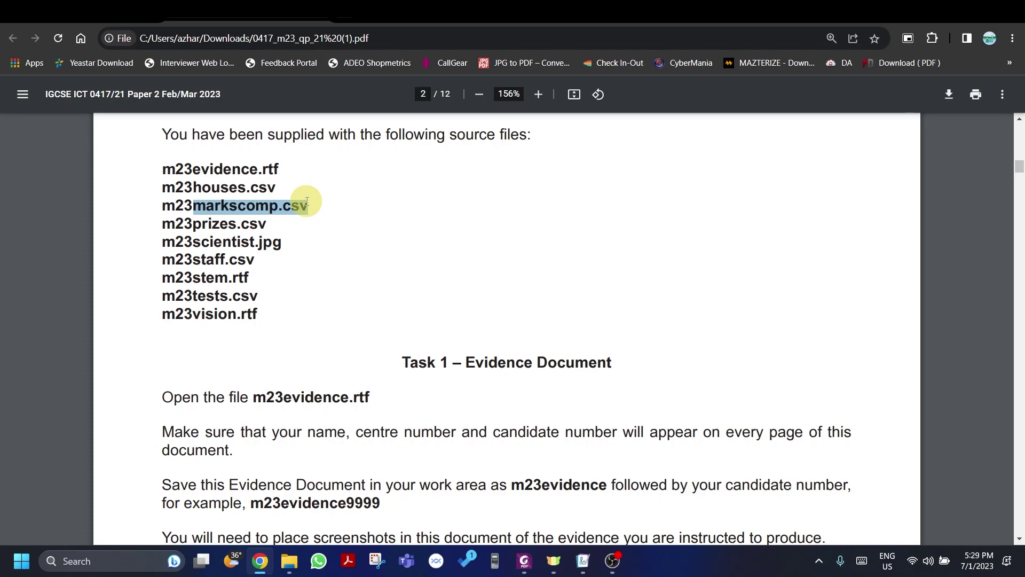
key(alt+Tab)
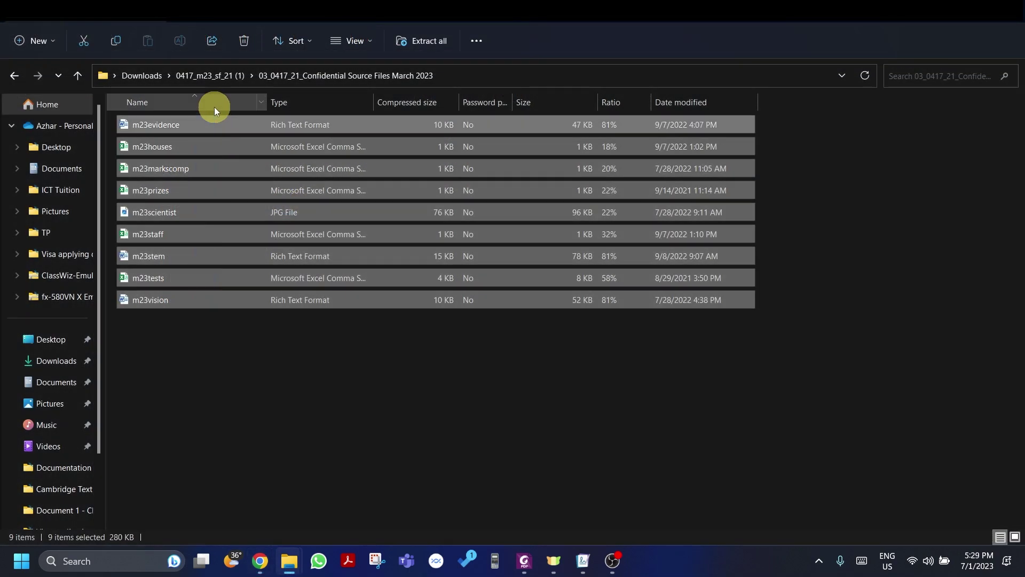
drag(288, 168, 593, 233)
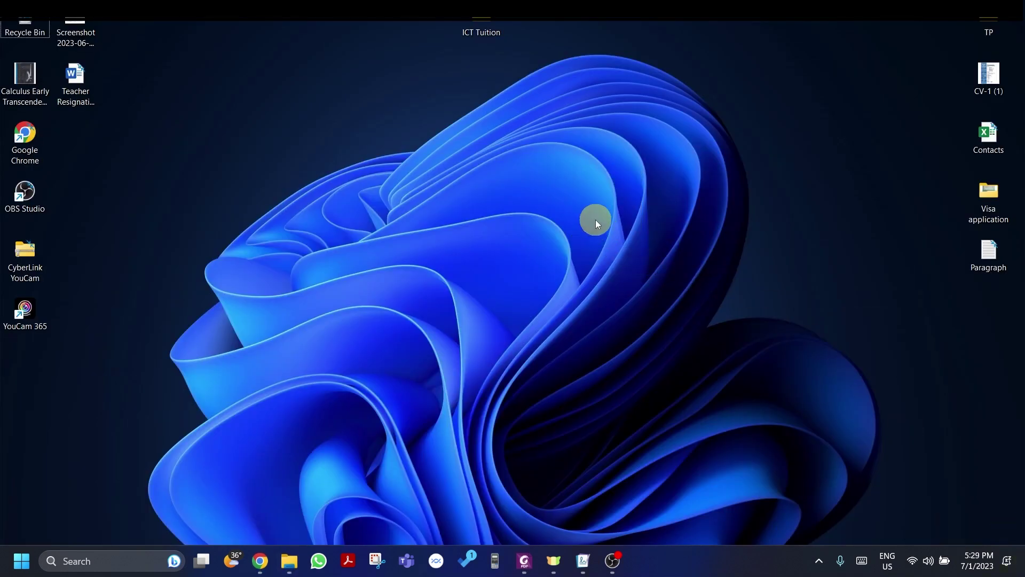
Step: Create a new desktop folder named Revision
right_click(350, 145)
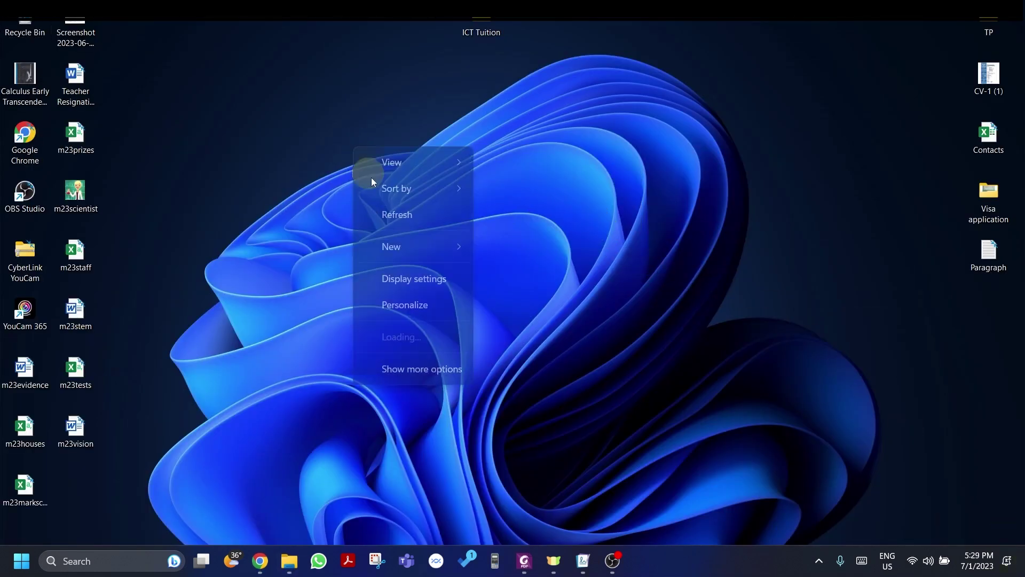
mouse_move(452, 230)
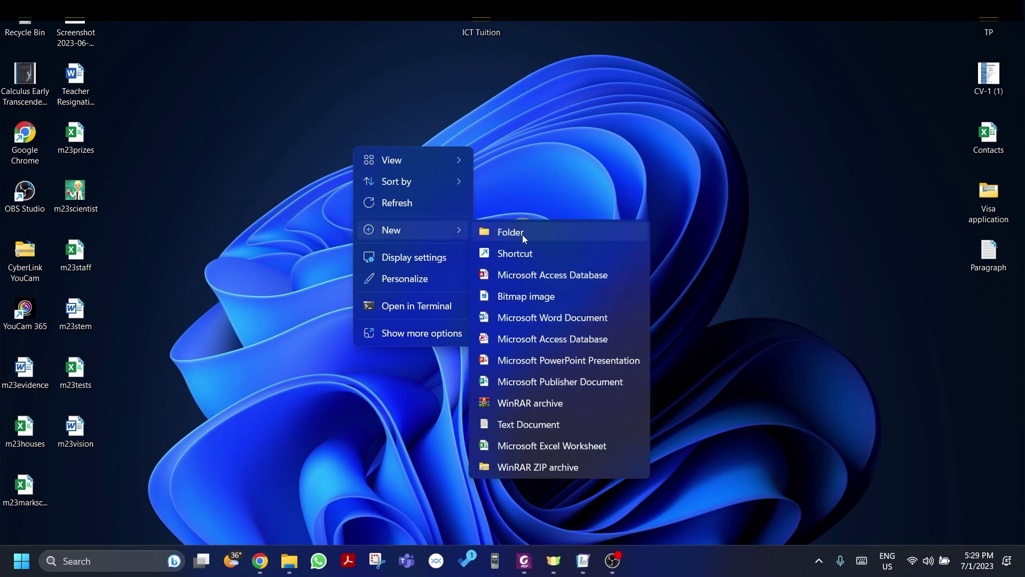
click(528, 231)
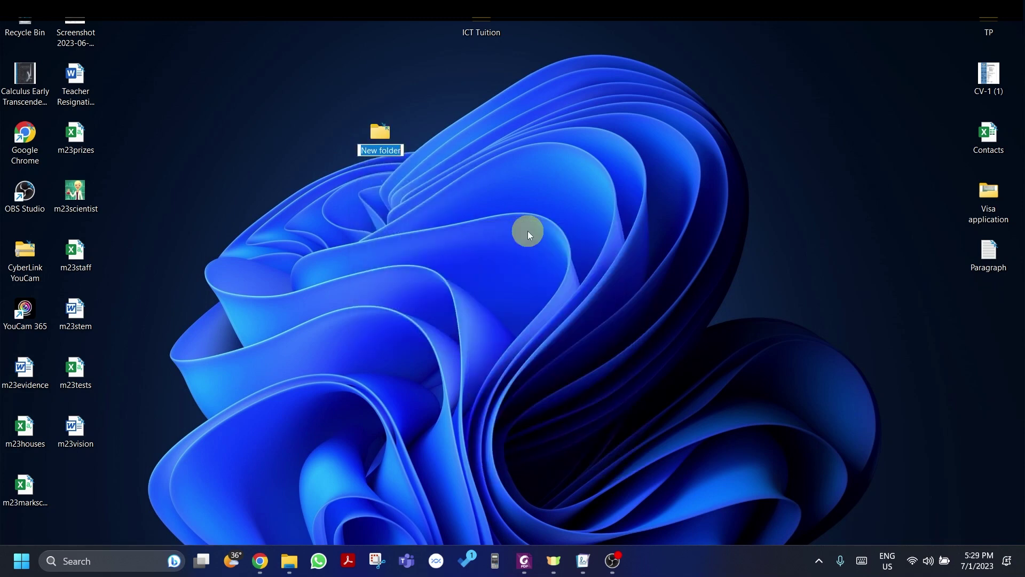
text(Revision)
key(Return)
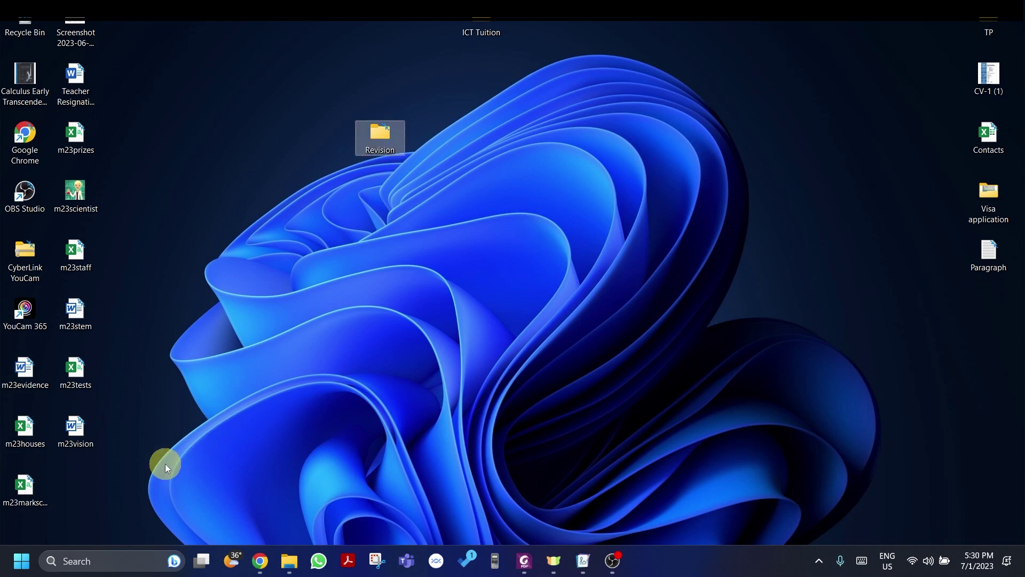
Step: Move all the m23 files into Revision and open the folder
drag(165, 463, 377, 126)
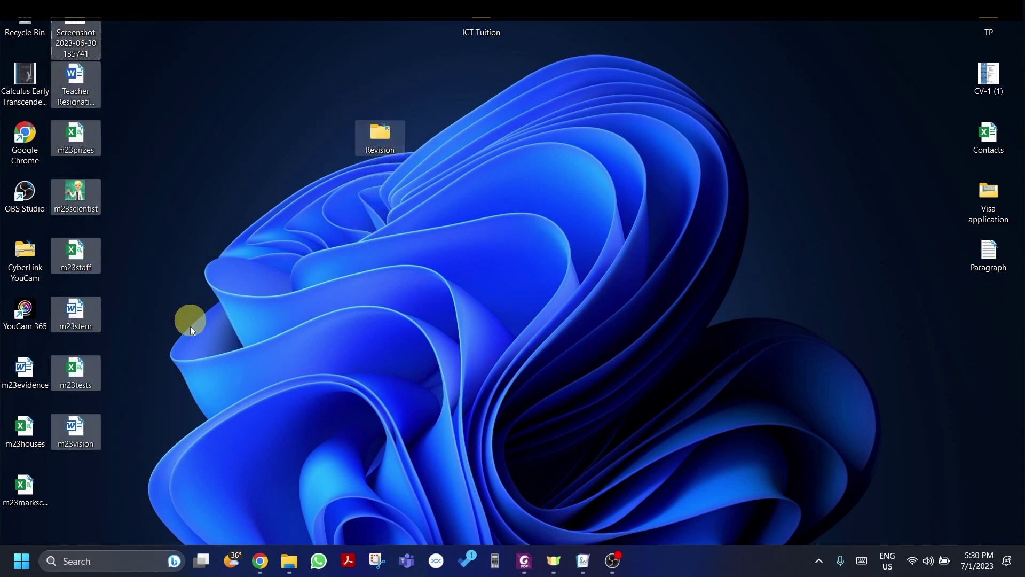
drag(79, 511, 16, 353)
drag(24, 369, 376, 136)
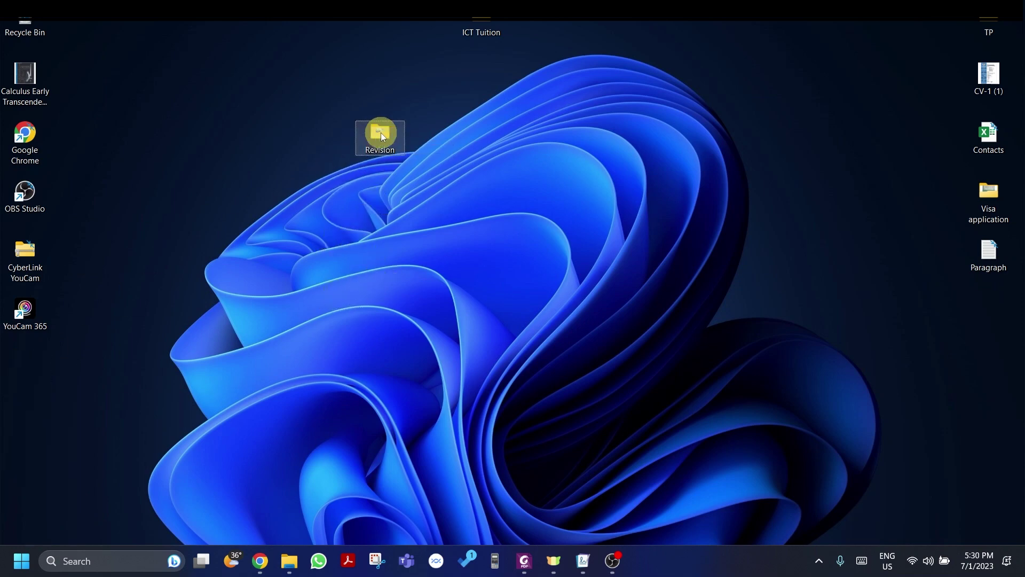
double_click(380, 133)
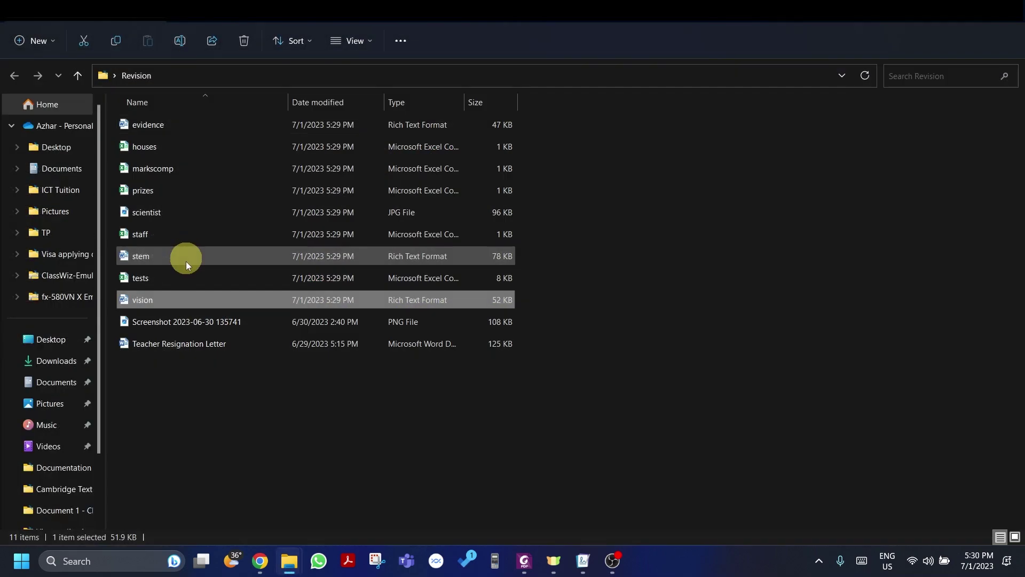
Step: Check the screenshot, then move it and the Teacher Resignation Letter from Revision to the desktop
double_click(184, 320)
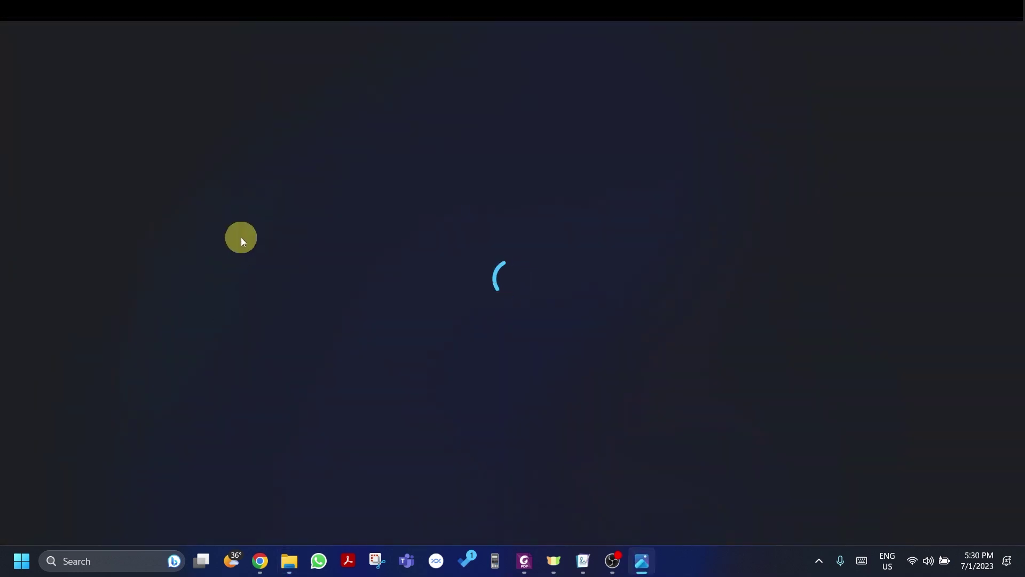
key(alt+F4)
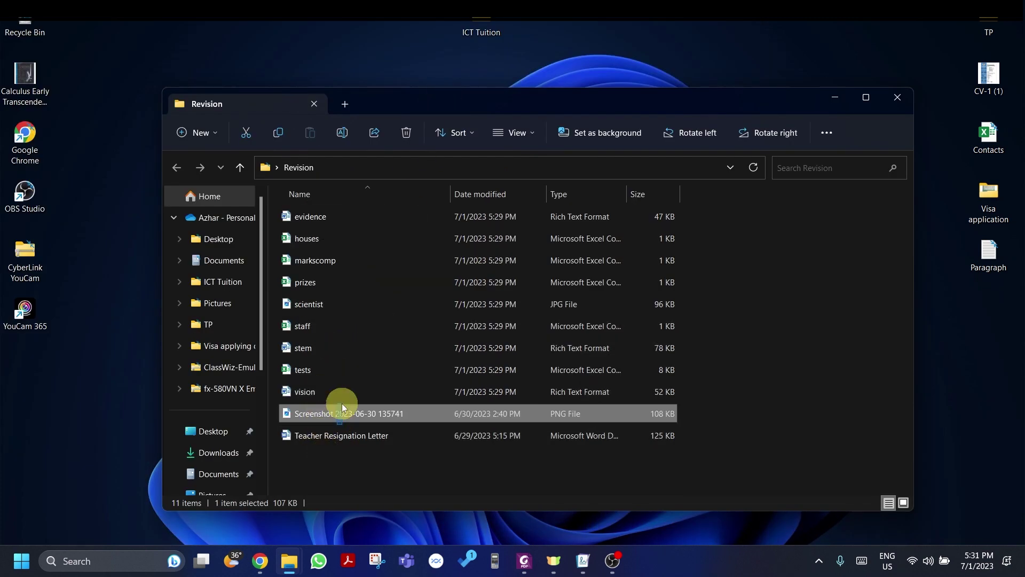
ctrl+click(348, 435)
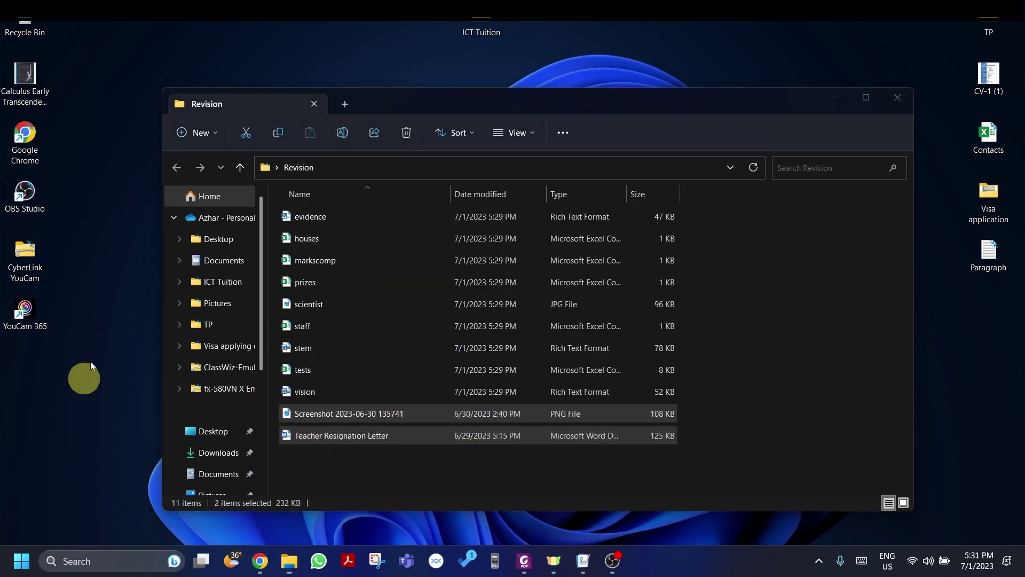
drag(91, 361, 98, 358)
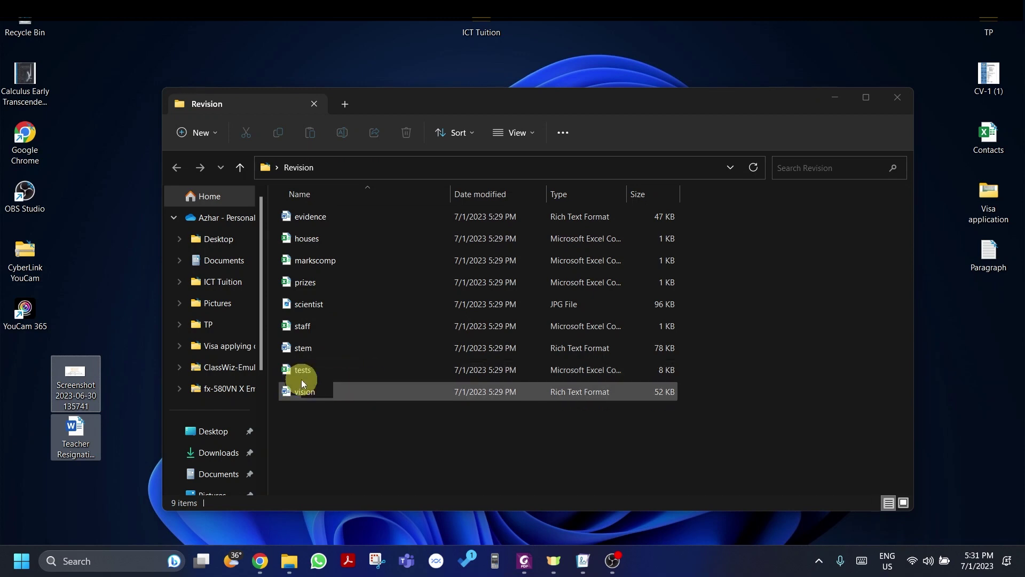
drag(53, 389, 11, 389)
click(440, 467)
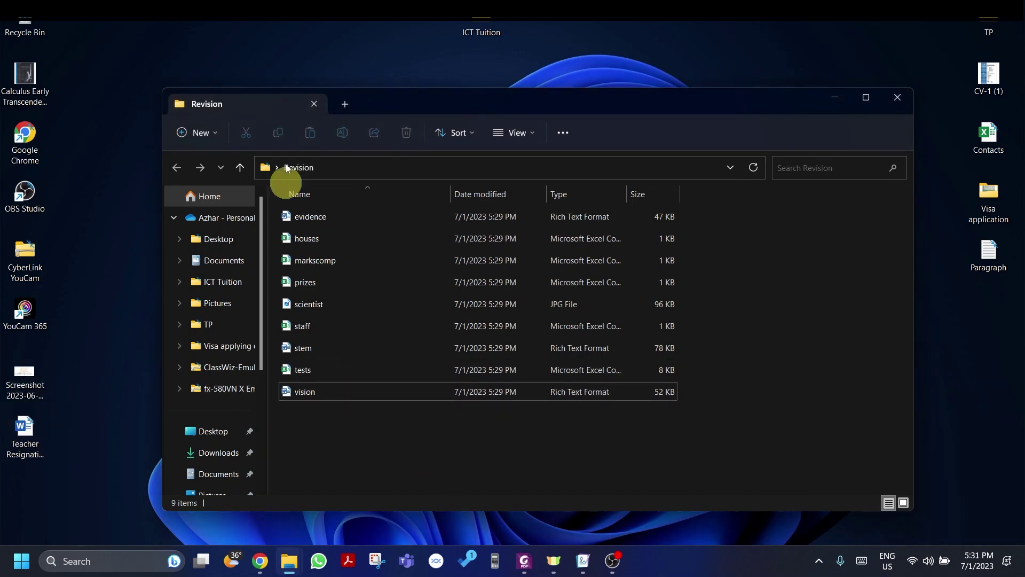
click(523, 567)
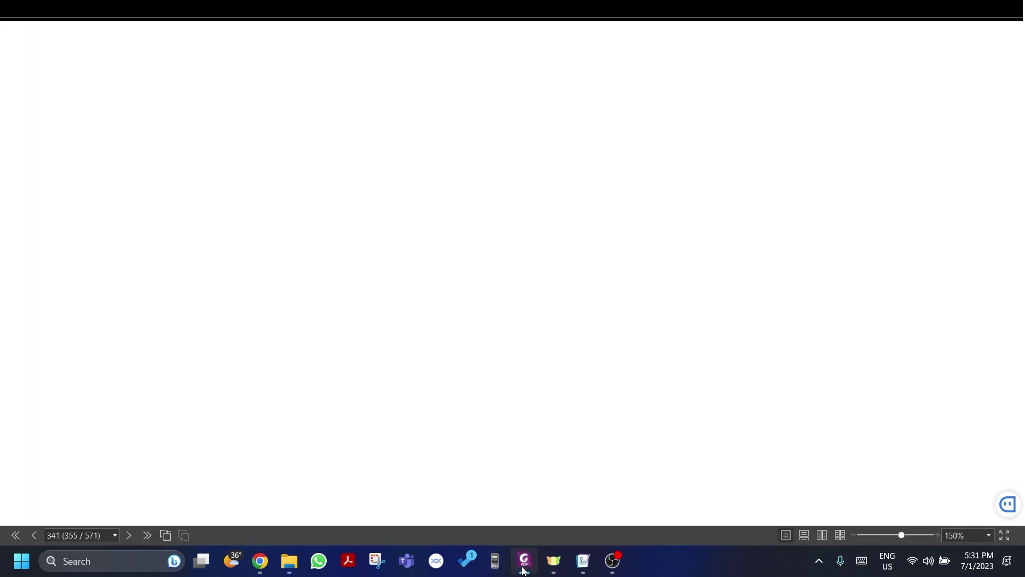
Step: Bring the exam paper up in Chrome and scroll to the Task 1 evidence document section
click(259, 561)
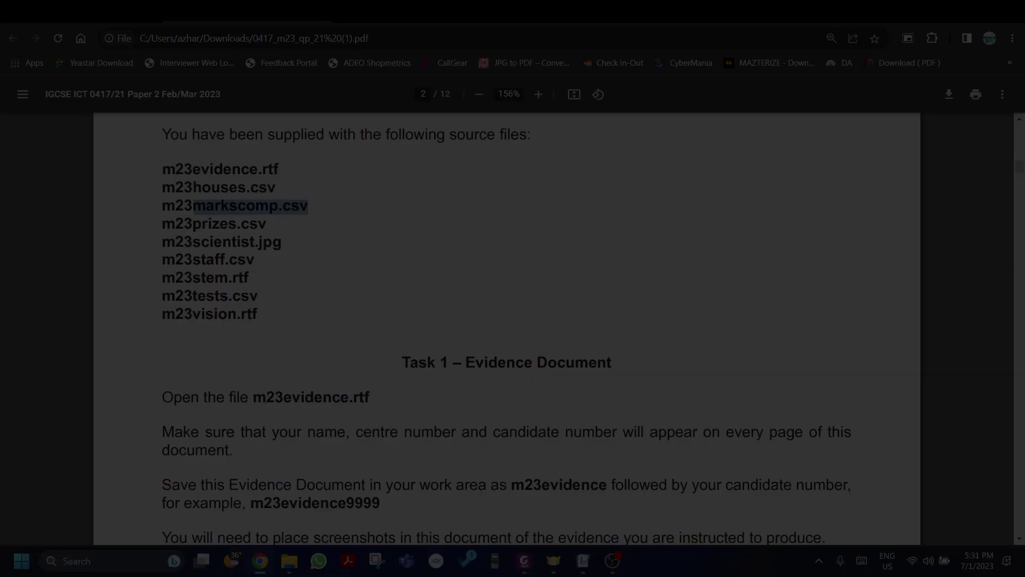
scroll(419, 275, down, 5)
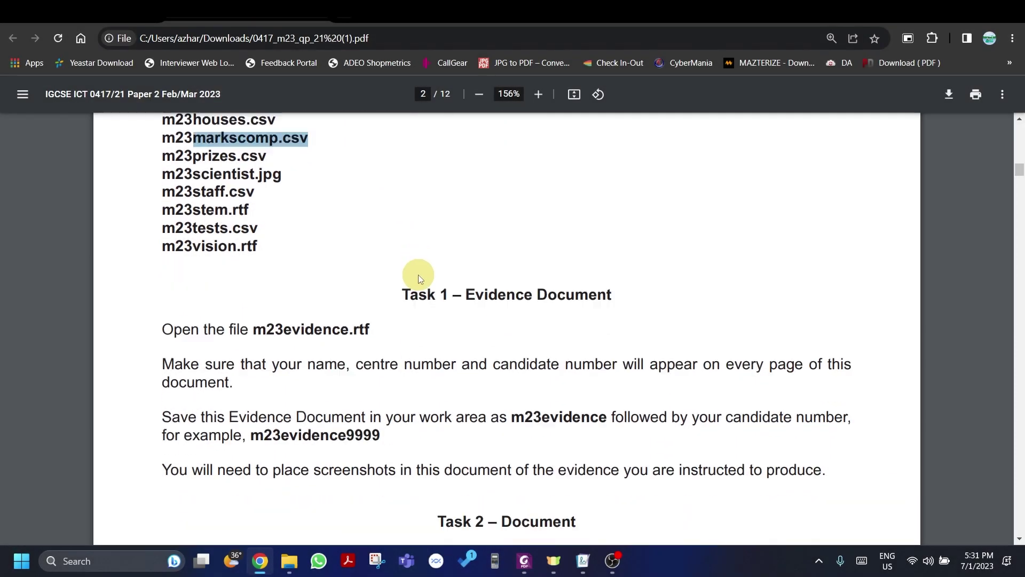
scroll(301, 195, up, 1)
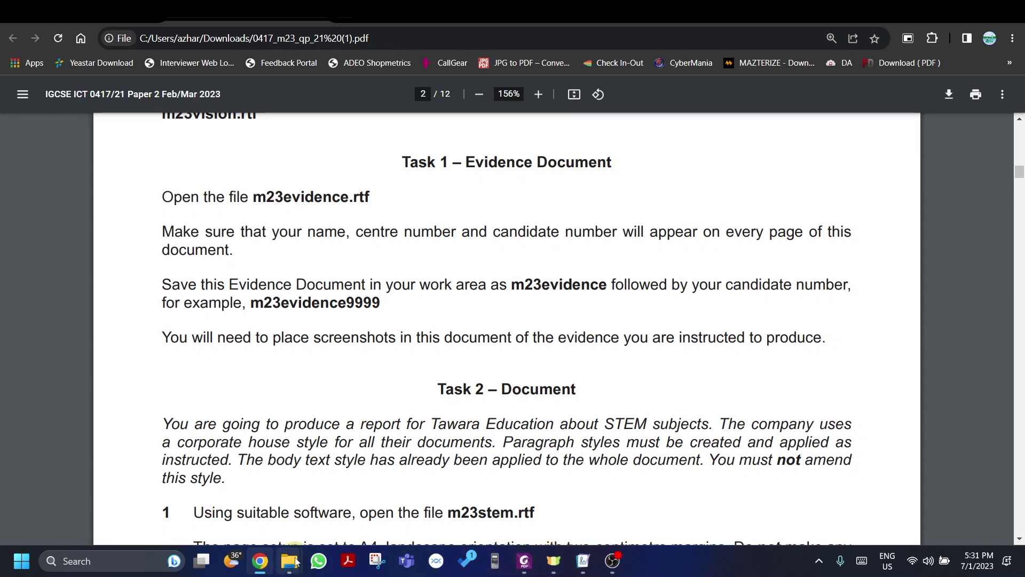
Step: Open the evidence file from the Revision folder in Word and enable editing
mouse_move(289, 561)
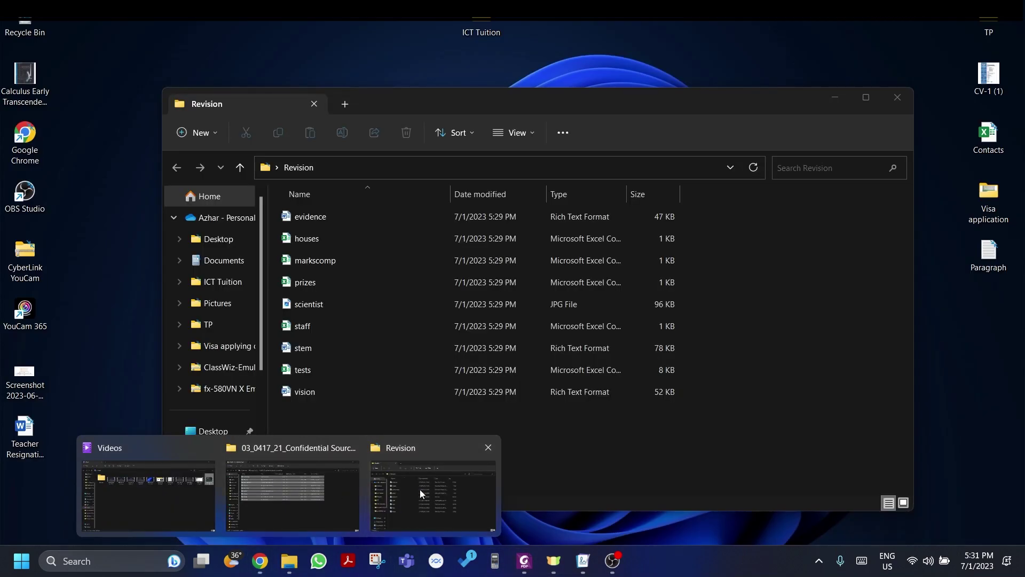
click(420, 489)
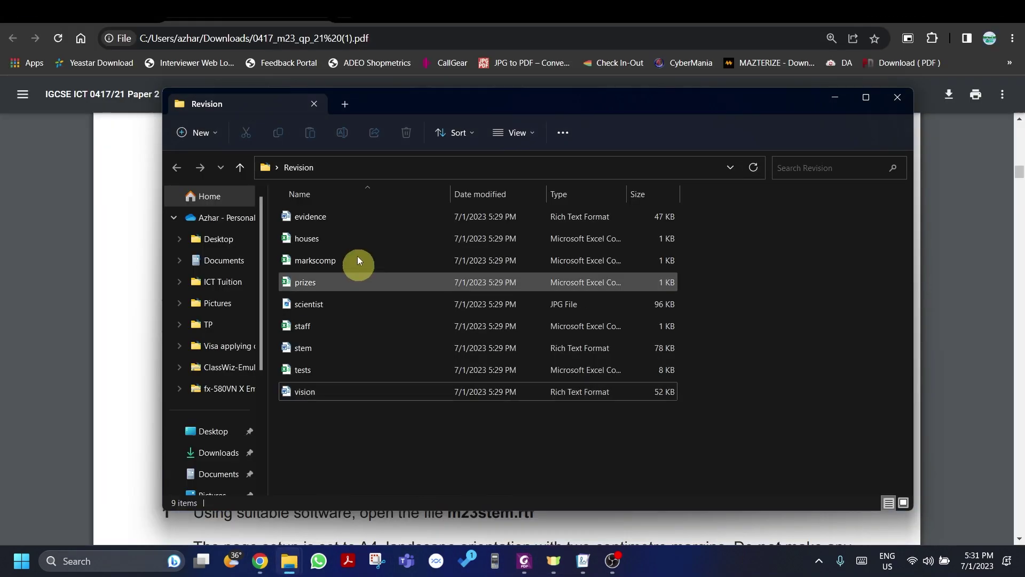
click(360, 216)
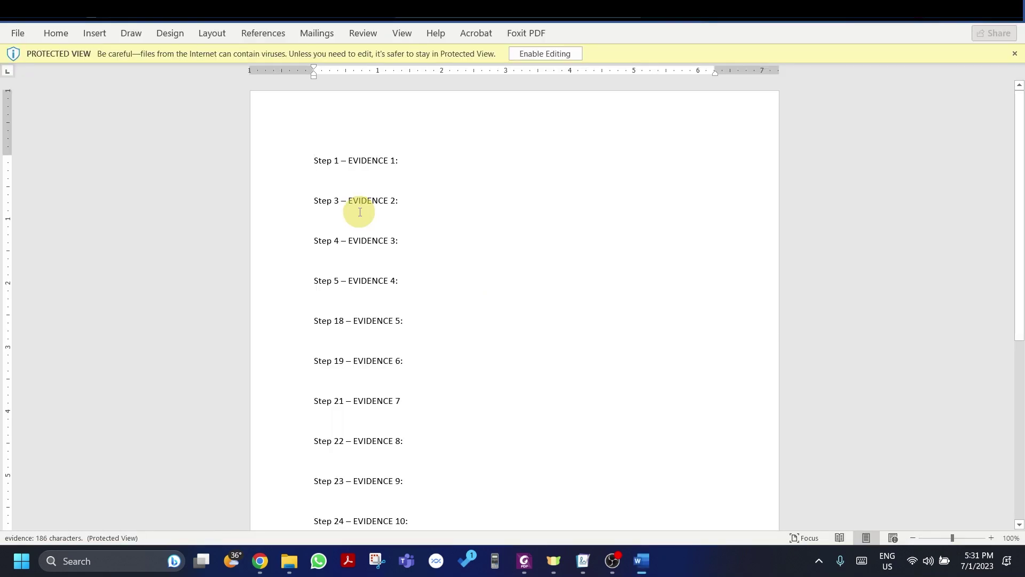
click(534, 54)
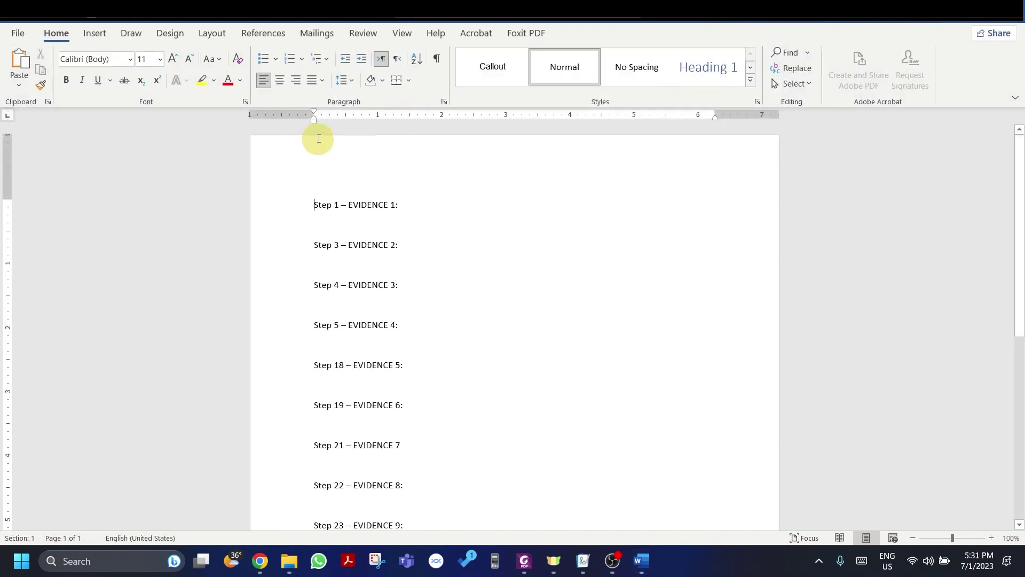
Step: Insert a blank three-column header and type the candidate's name in the first placeholder
double_click(362, 155)
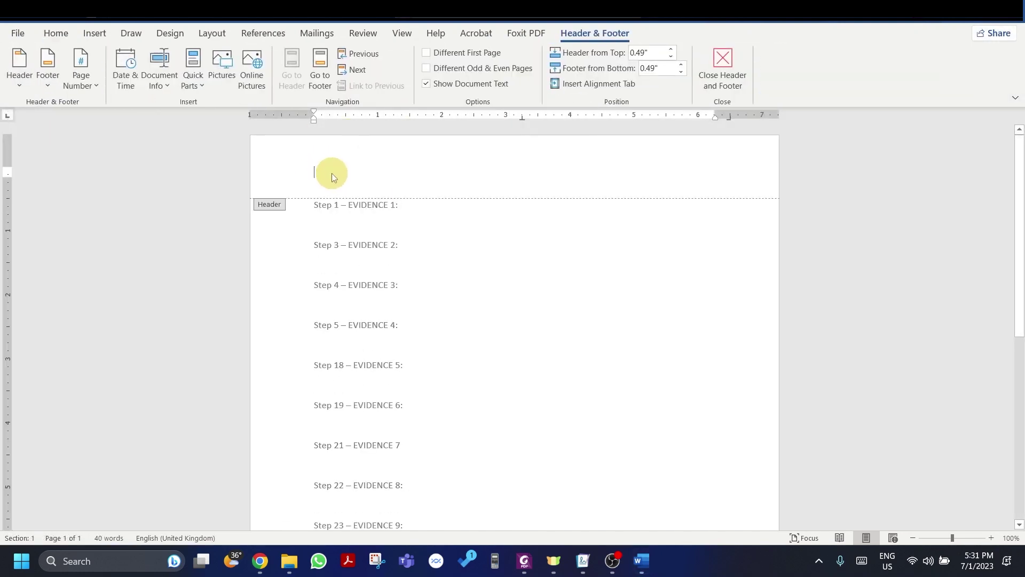
click(26, 88)
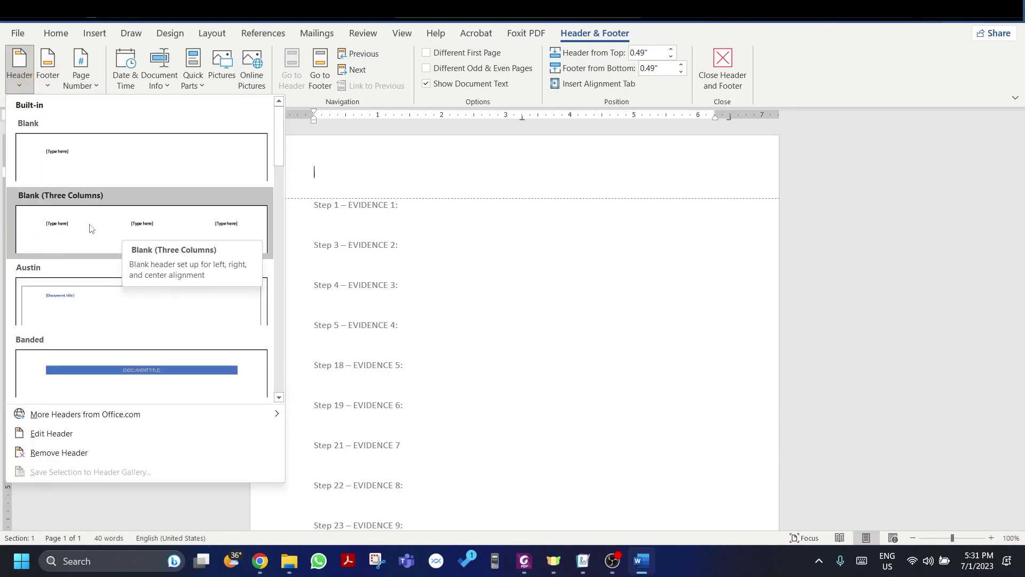
click(143, 232)
click(329, 174)
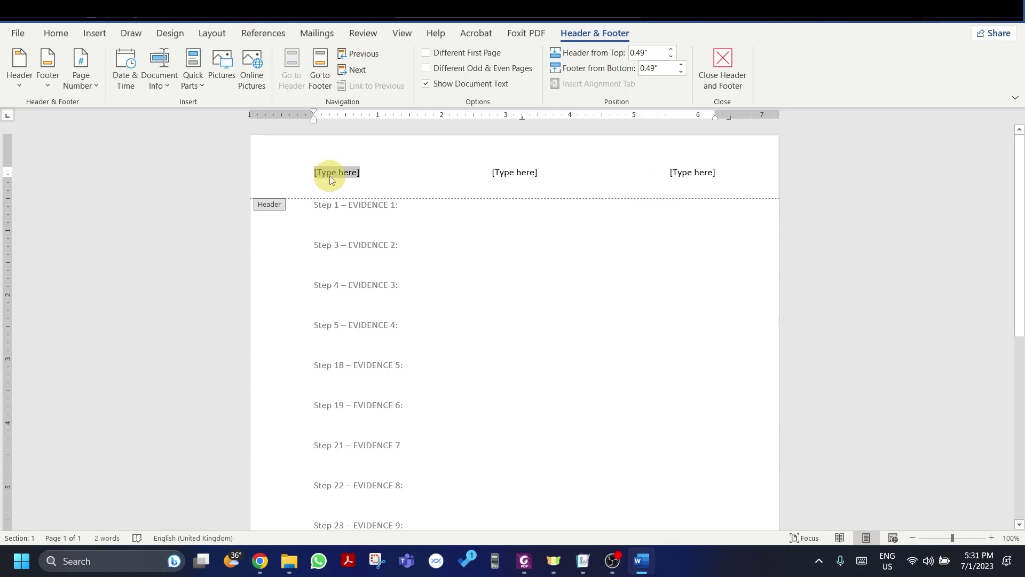
text(AZHAR)
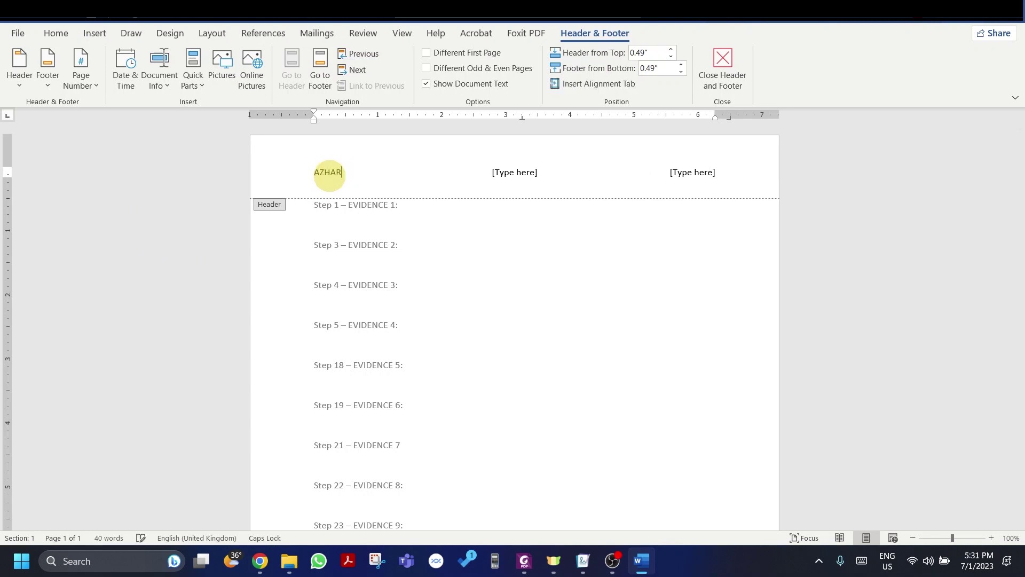
Step: Check the centre number requirement in the exam paper, then join the header placeholders onto the name's line
key(alt+Tab)
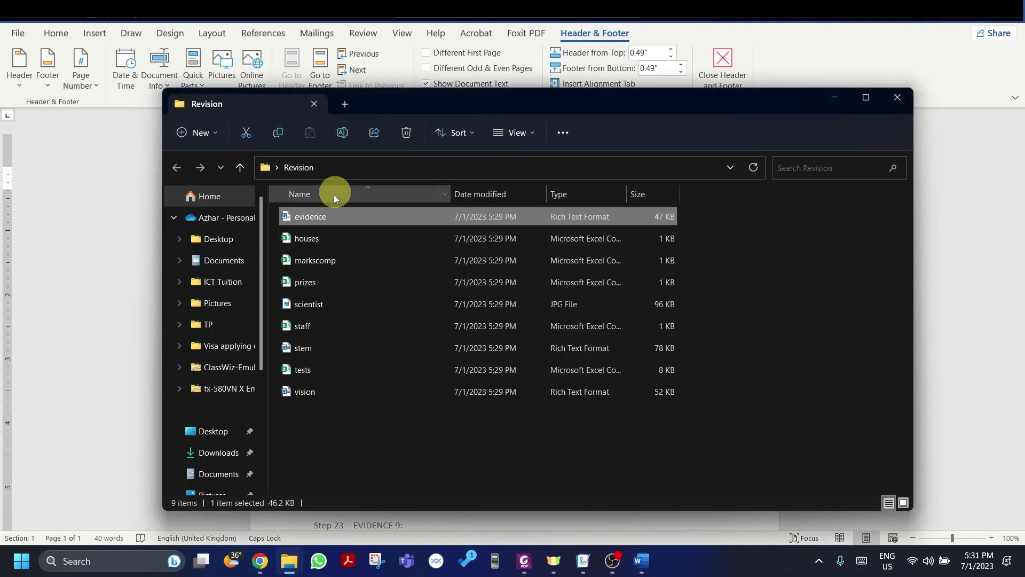
key(alt+Tab)
click(437, 210)
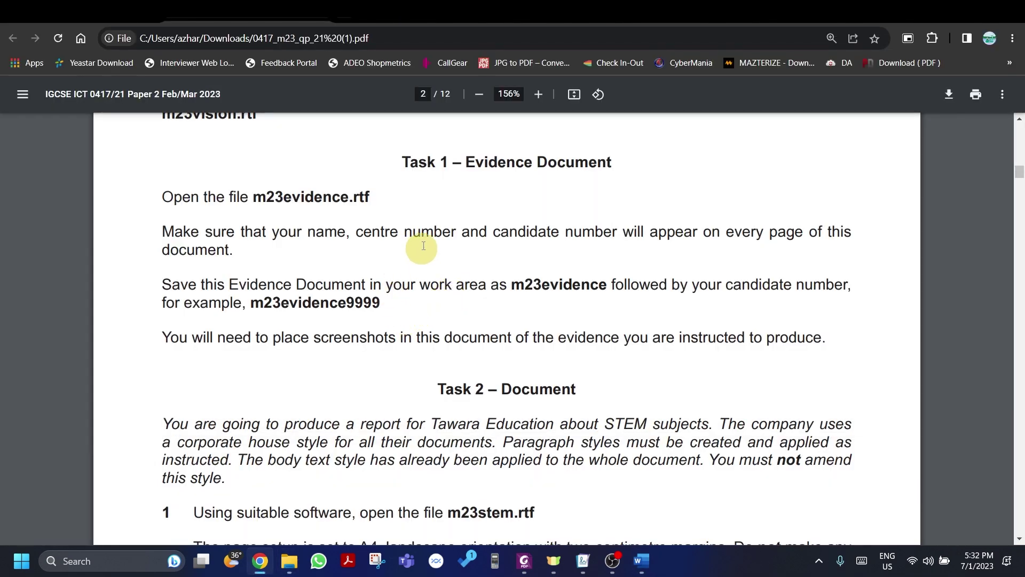
drag(356, 231, 486, 231)
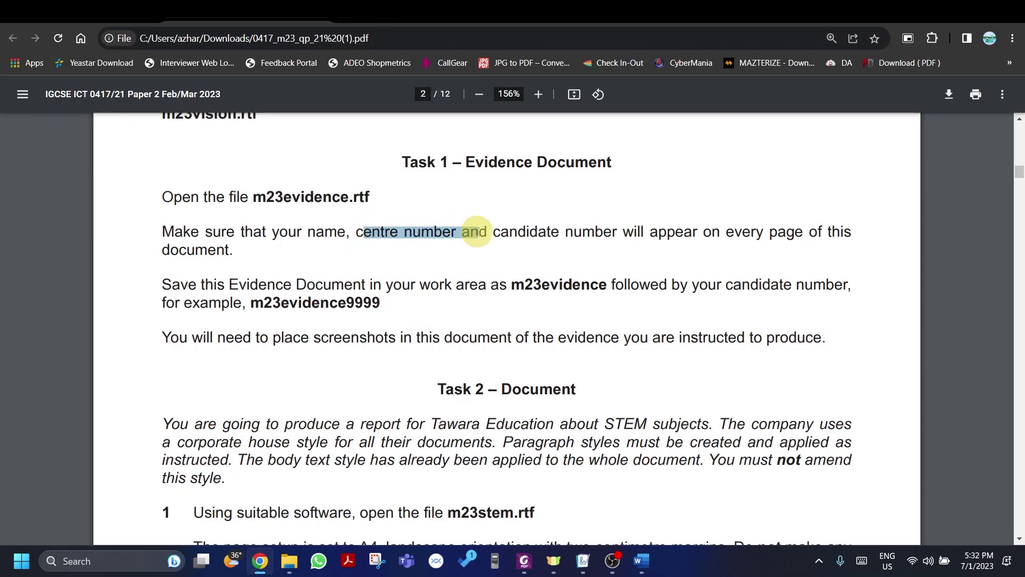
key(alt+Tab)
key(alt+Tab)
key(Tab)
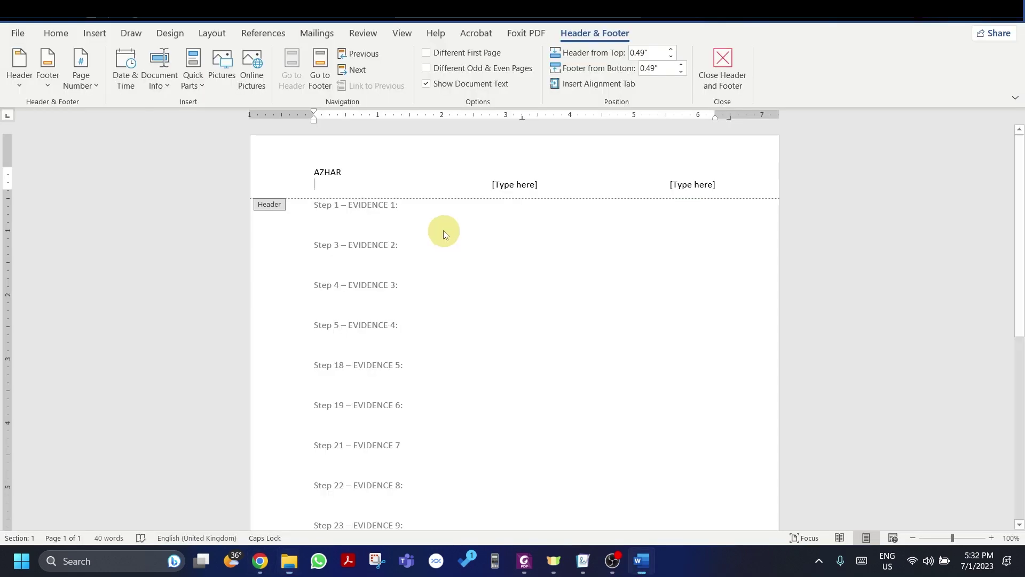
key(Delete)
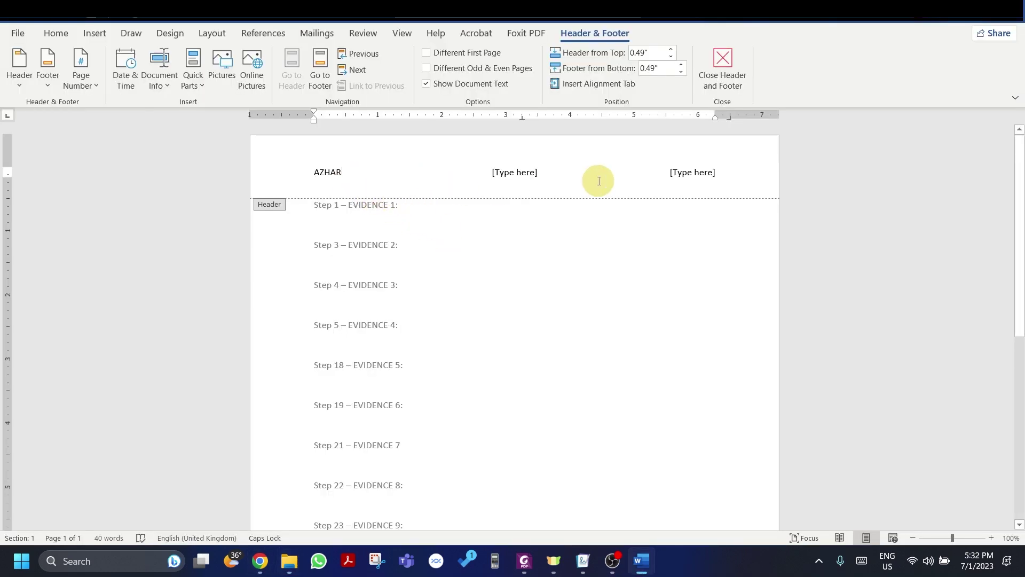
Step: Fill the centre and right header placeholders with the centre number and candidate number
click(522, 173)
key(alt+Tab)
key(alt+Tab)
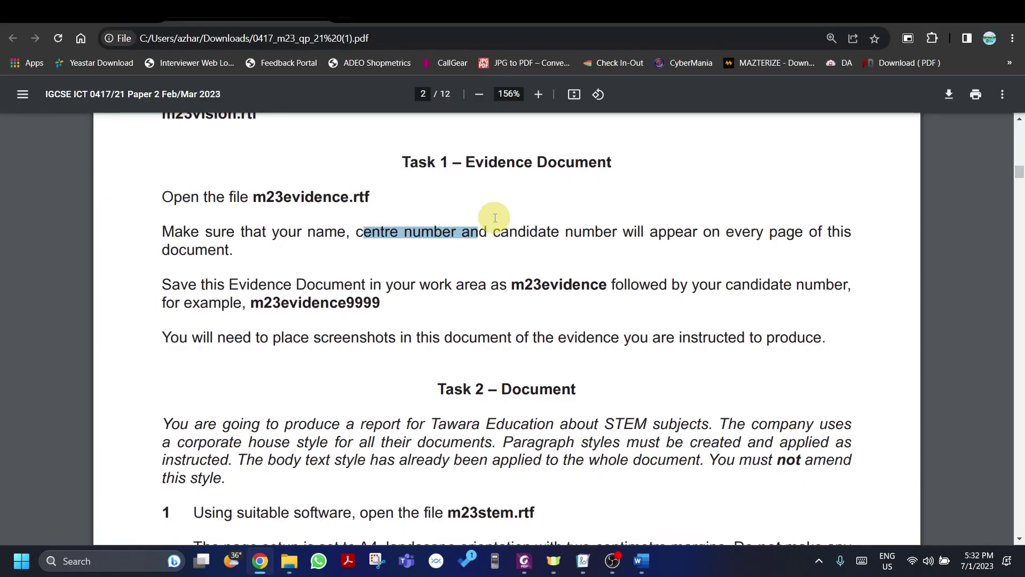
drag(495, 232, 689, 223)
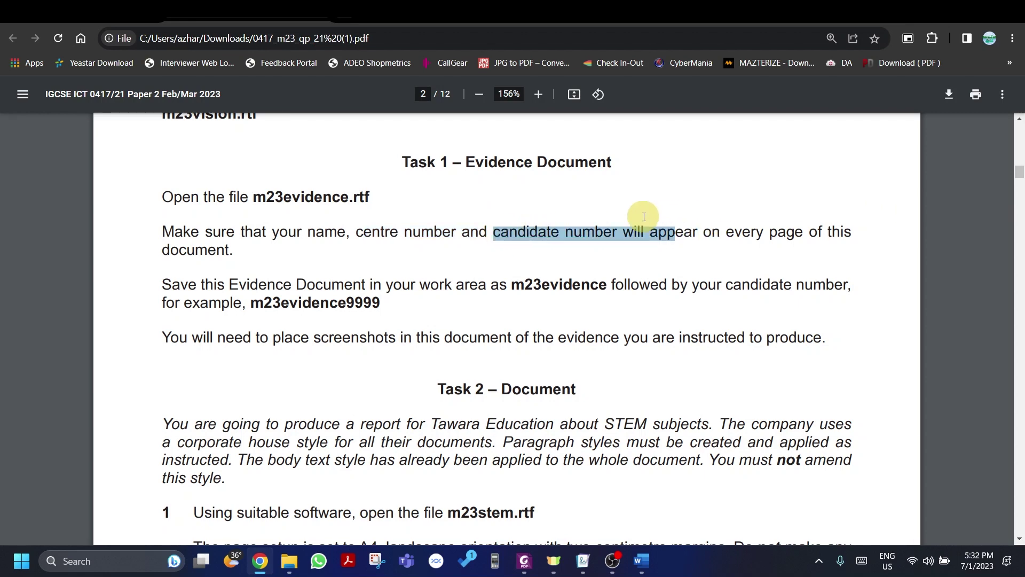
key(alt+Tab)
click(714, 175)
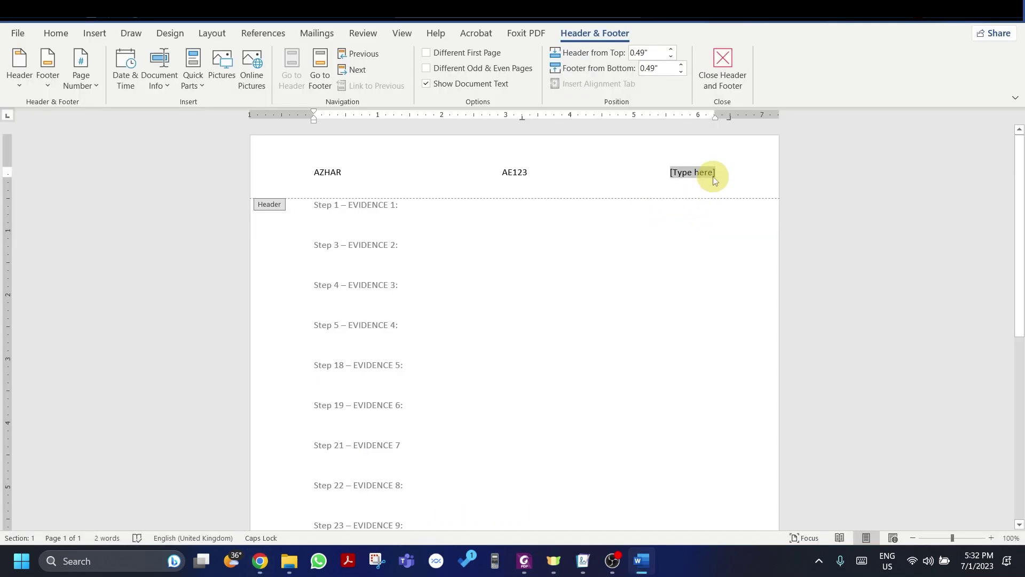
text(AR323)
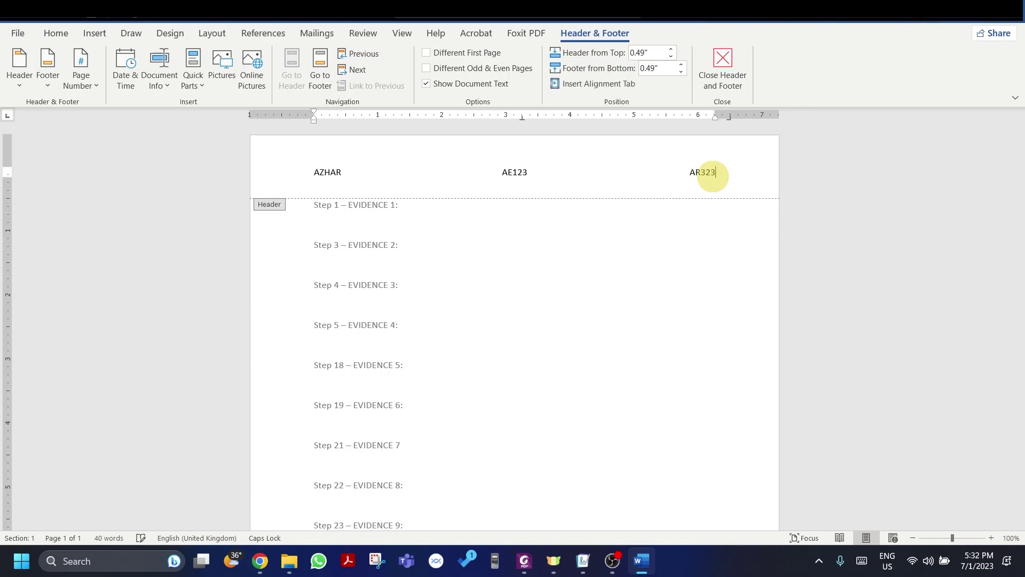
Step: Close the header and add blank lines after the last step so the document reaches page 2
key(Return)
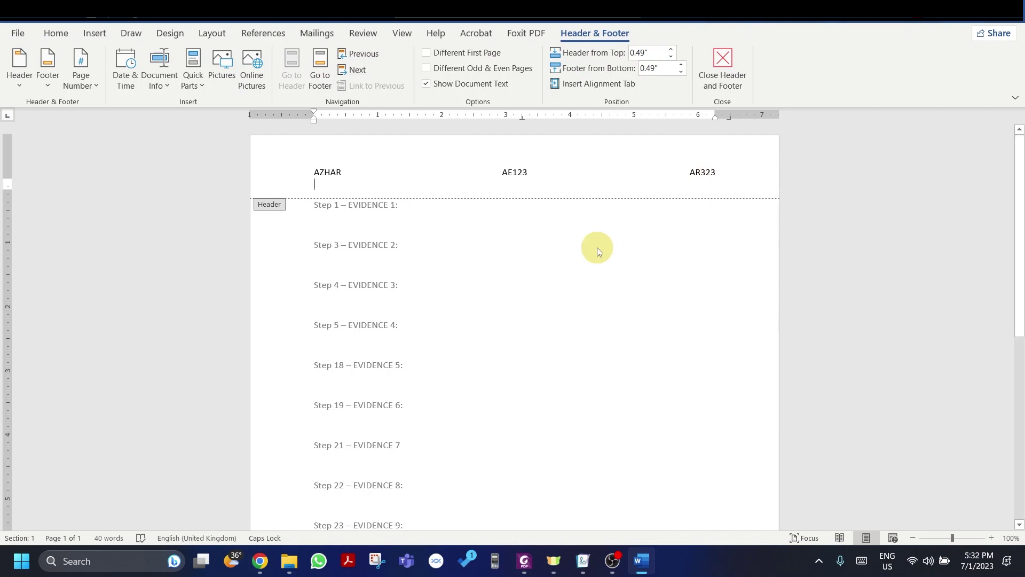
double_click(597, 248)
scroll(508, 230, down, 7)
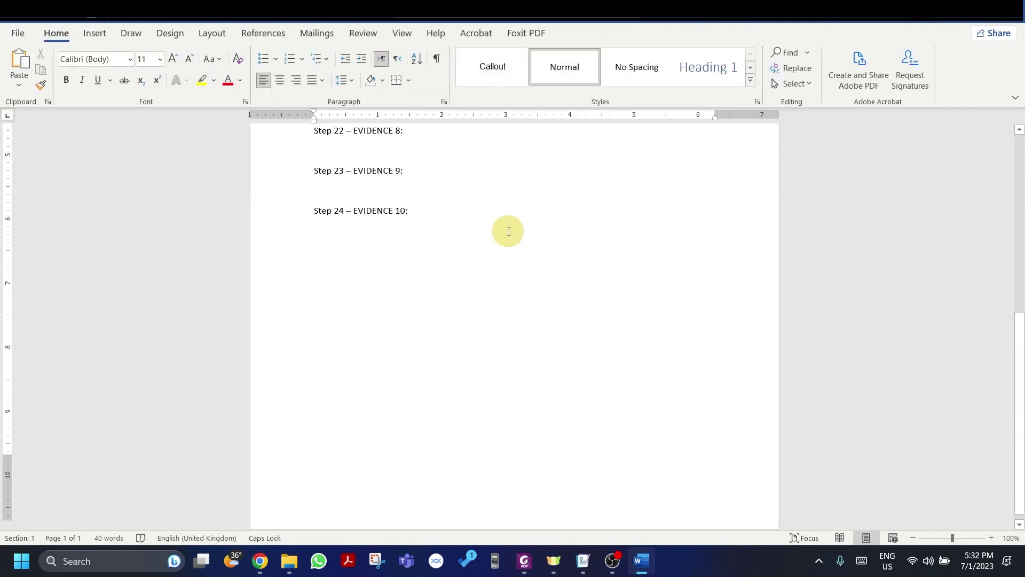
scroll(508, 231, up, 6)
scroll(444, 282, down, 6)
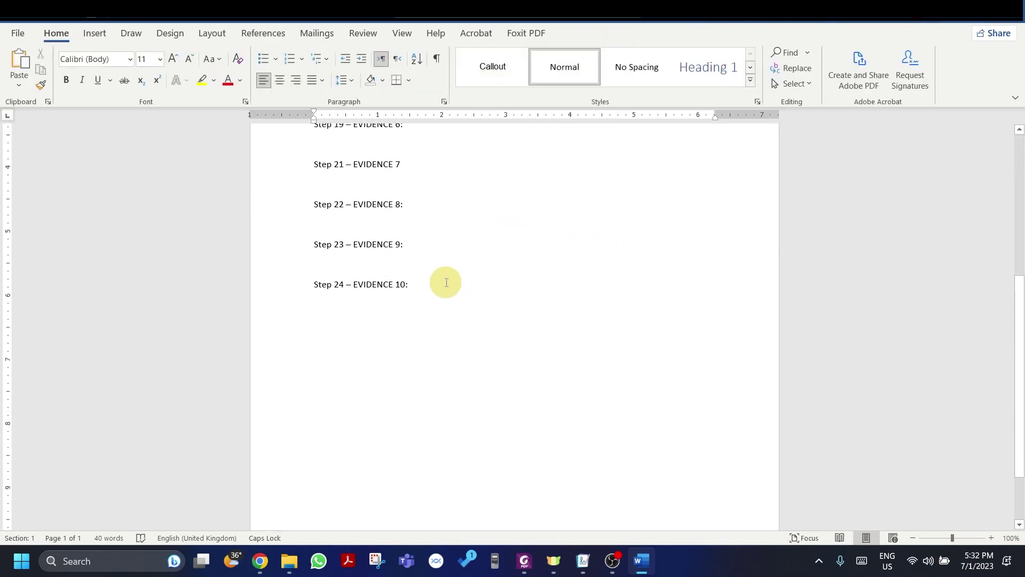
click(438, 213)
key(Return)
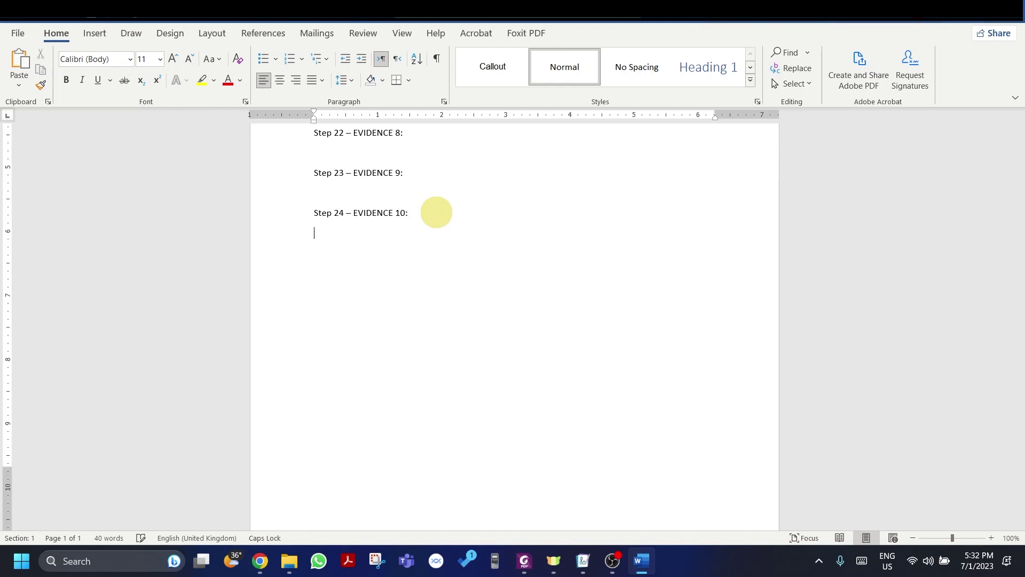
key(Return)
key(Return)
key(Return)
key(Return)
key(Return)
key(Return)
key(Return)
key(Return)
key(Return)
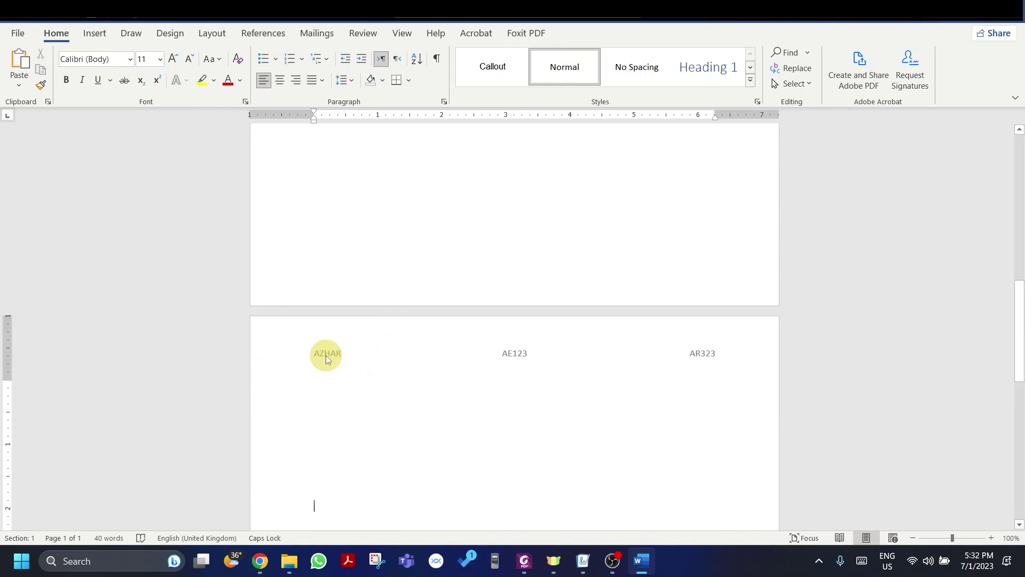
scroll(568, 259, up, 15)
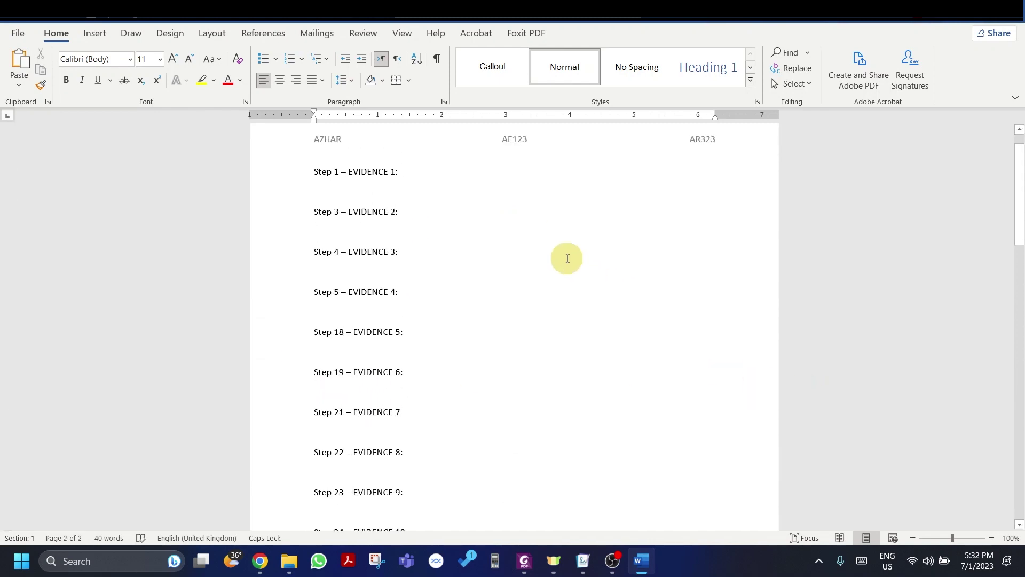
key(alt+Tab)
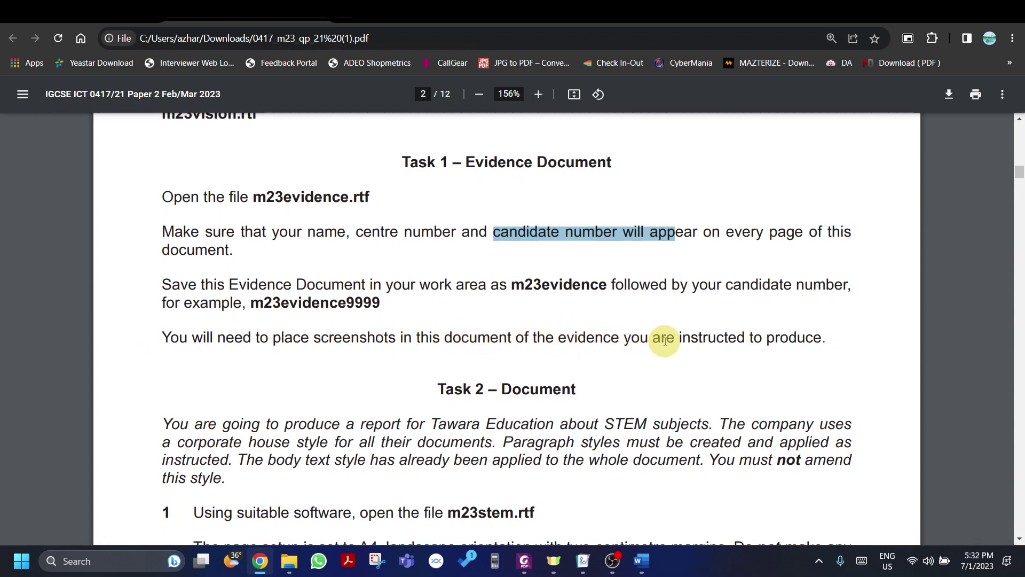
key(alt+Tab)
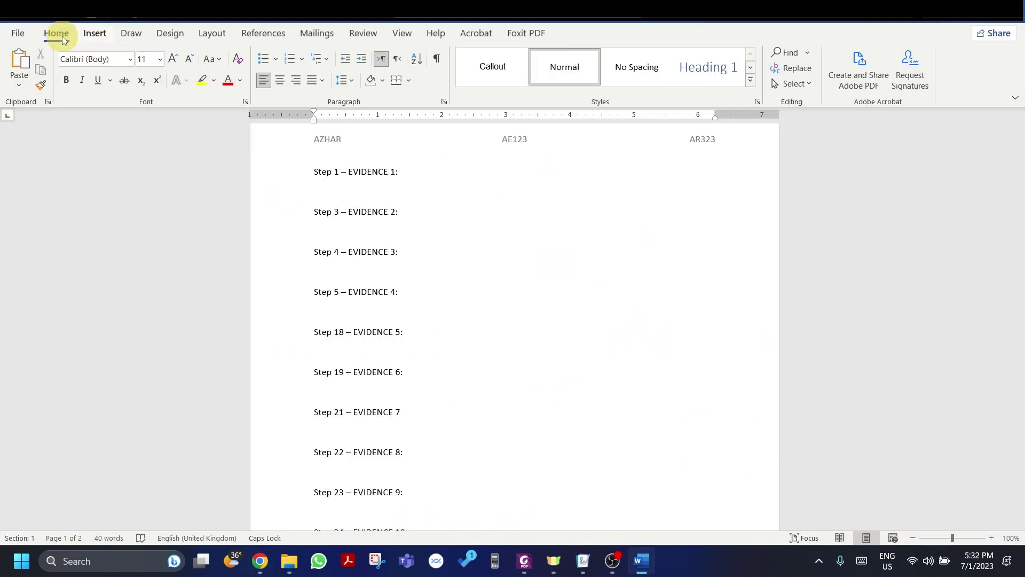
Step: Start Save As and navigate to the Desktop's Revision folder
click(25, 34)
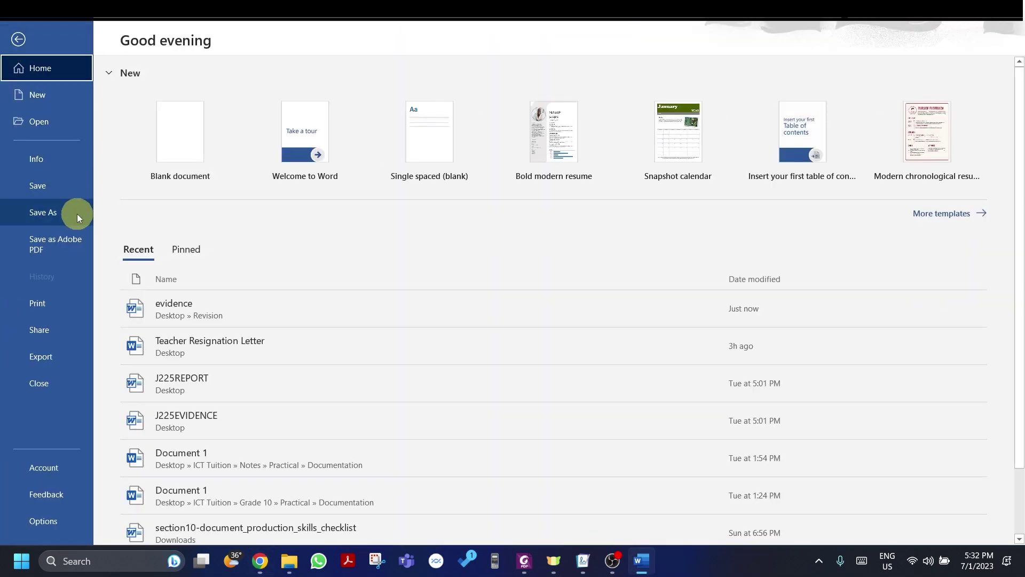
click(77, 214)
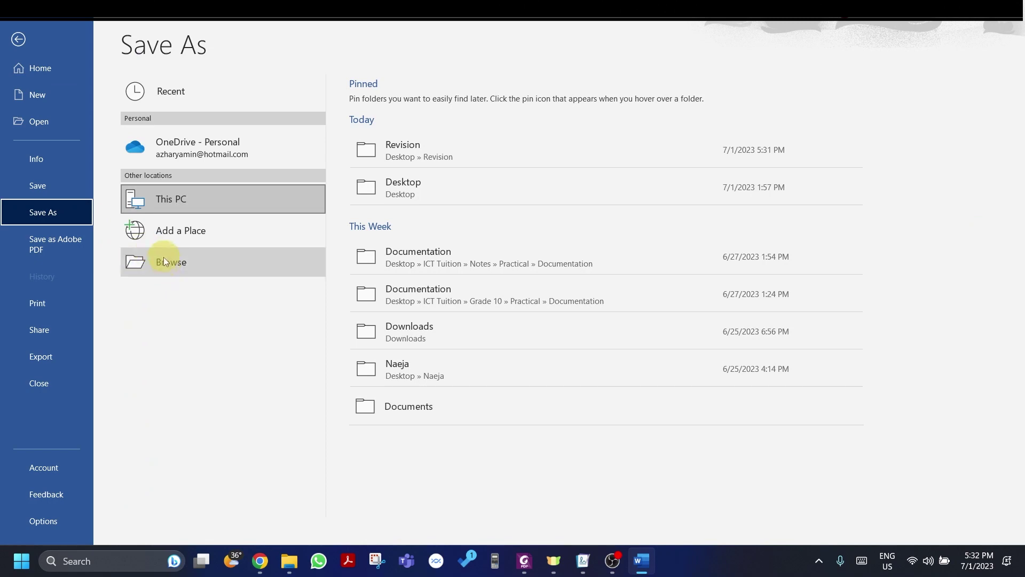
click(142, 257)
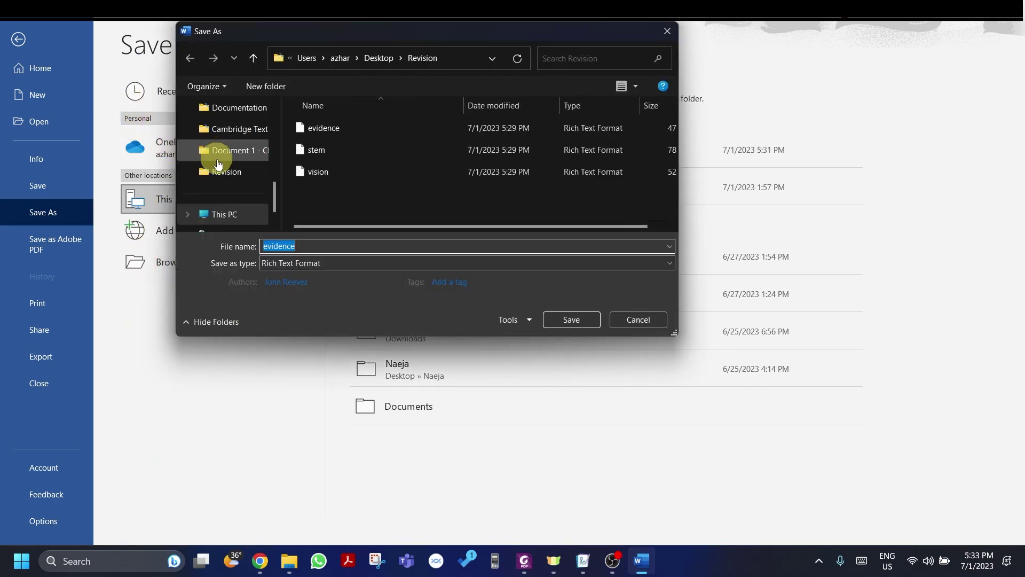
scroll(235, 178, up, 3)
drag(235, 177, 266, 194)
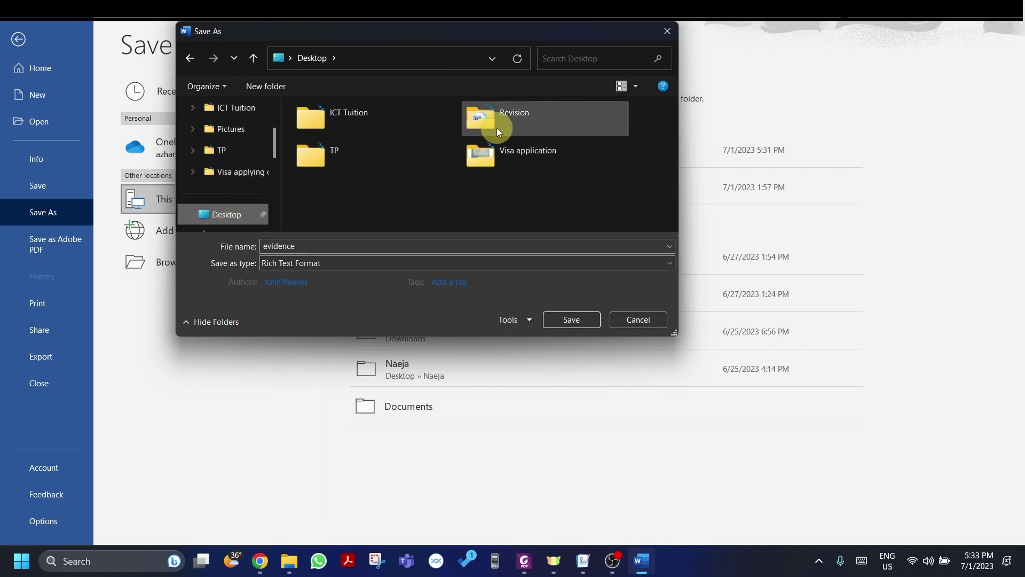
double_click(485, 118)
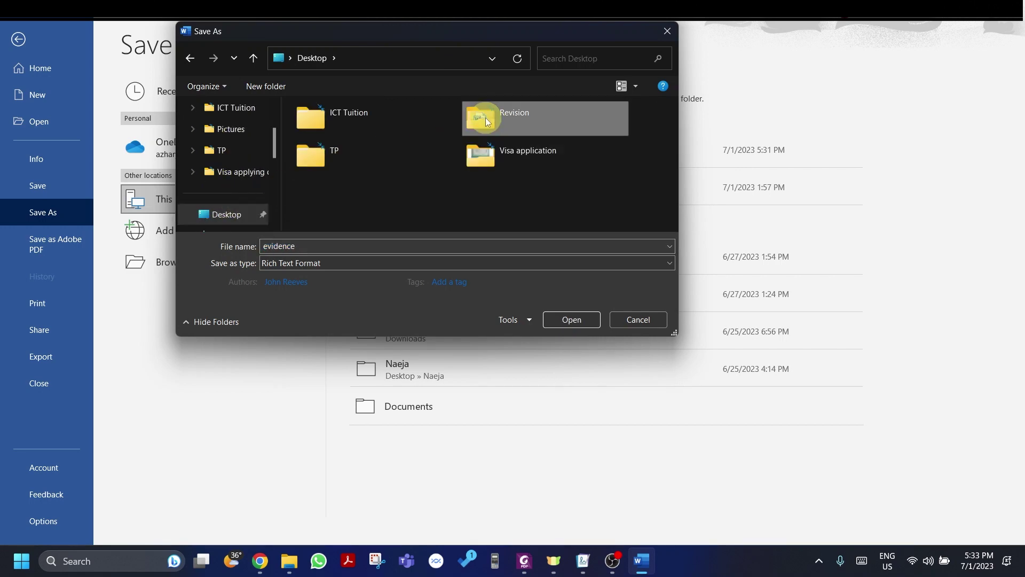
Step: Save the file as evidenceAE323 in Word Document format, accepting the format upgrade
click(346, 128)
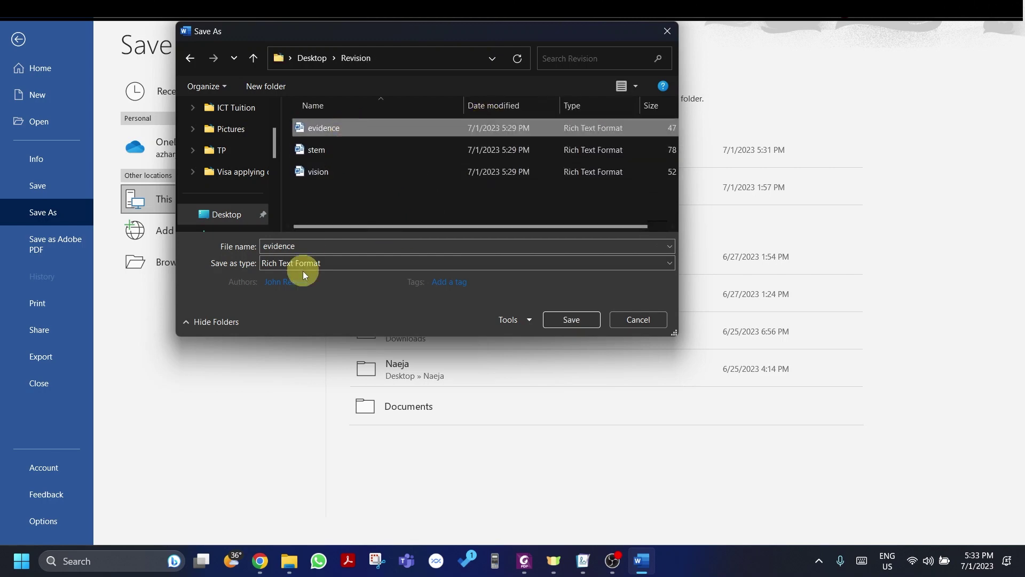
click(320, 245)
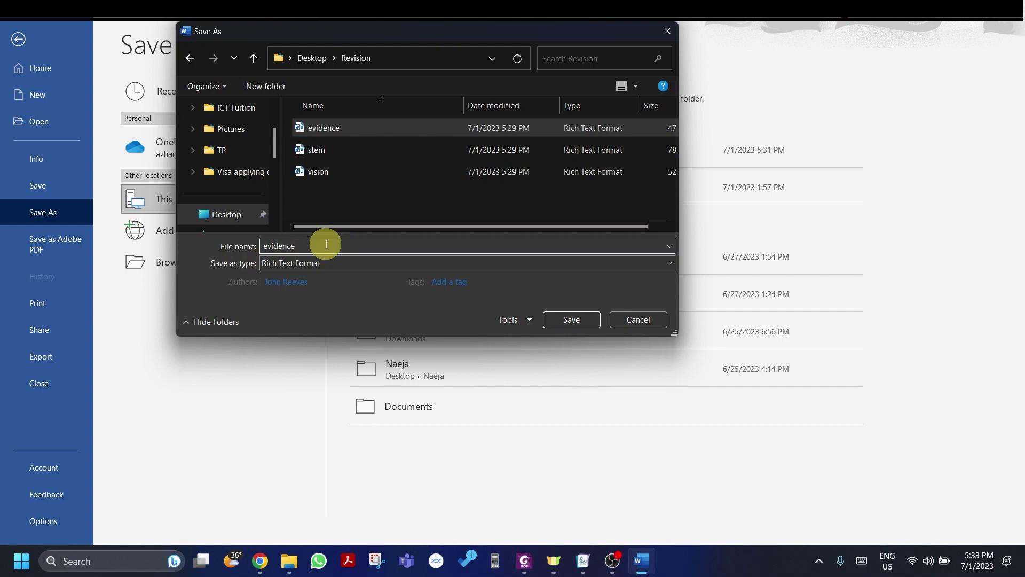
text(AE323)
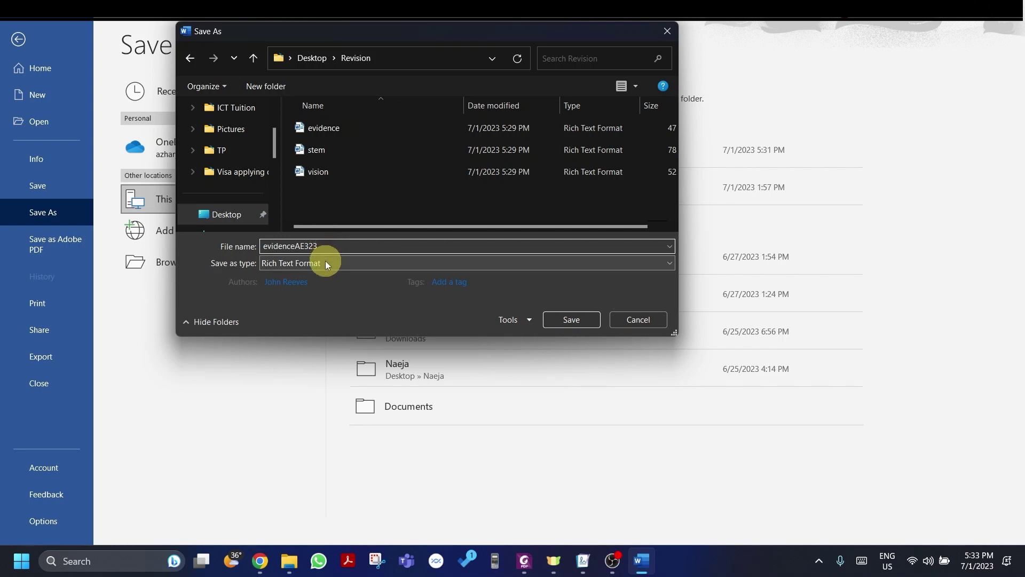
click(327, 263)
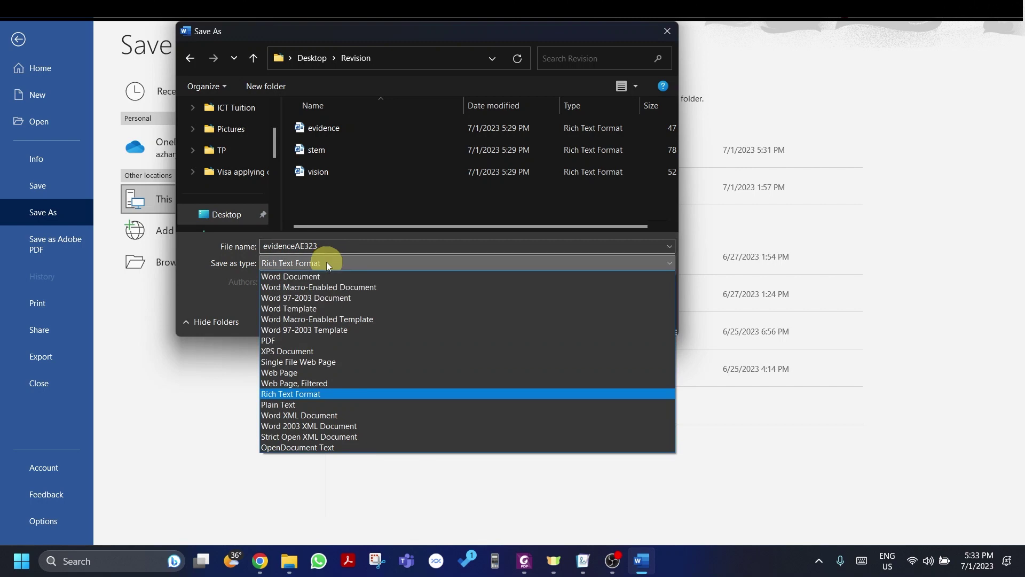
click(291, 276)
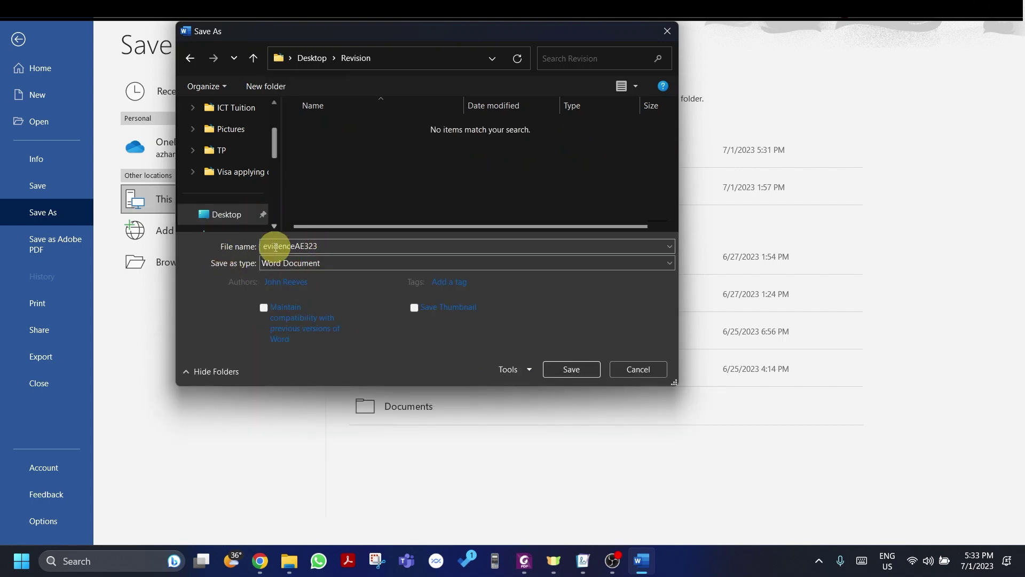
click(558, 374)
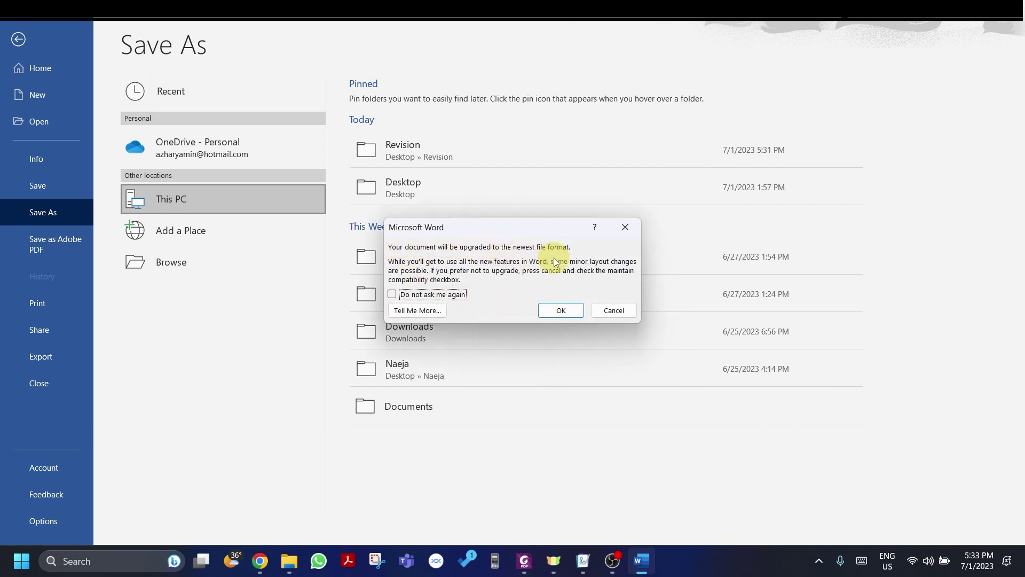
click(555, 308)
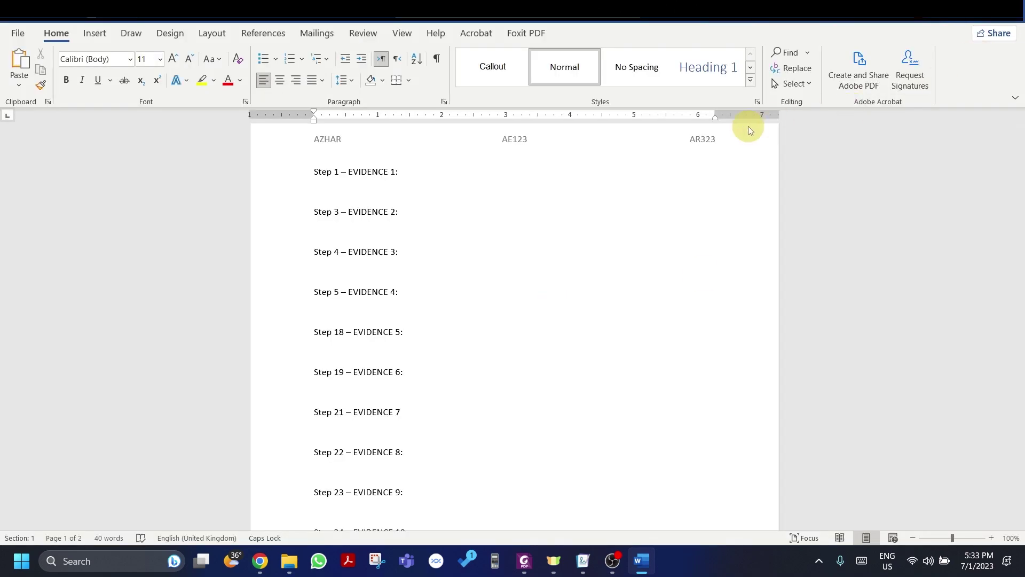
Step: Reopen evidenceAE323 from the Revision folder in Word, then return to the exam paper
scroll(512, 321, down, 9)
key(alt+F4)
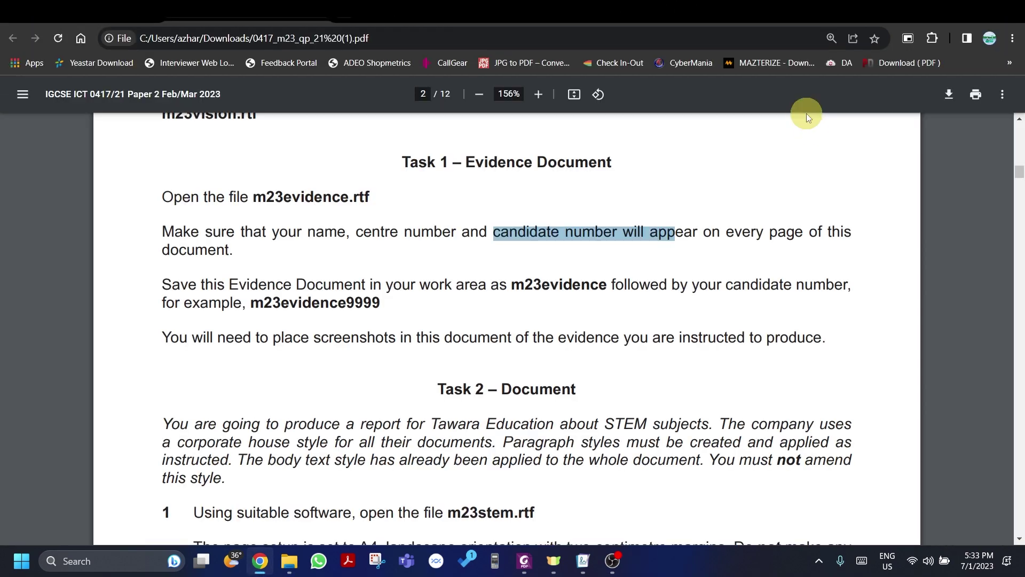
key(alt+Tab)
click(348, 197)
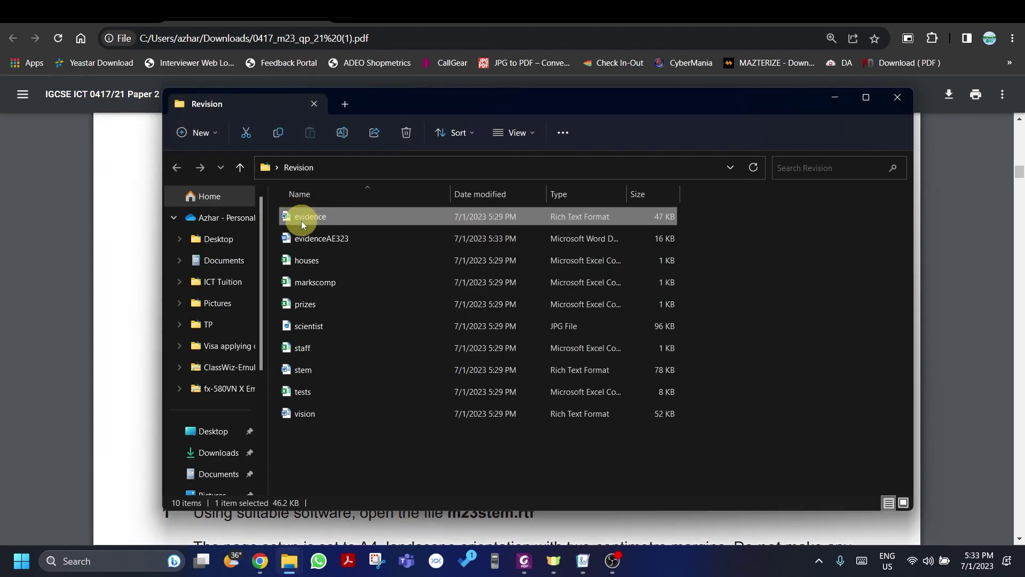
click(312, 238)
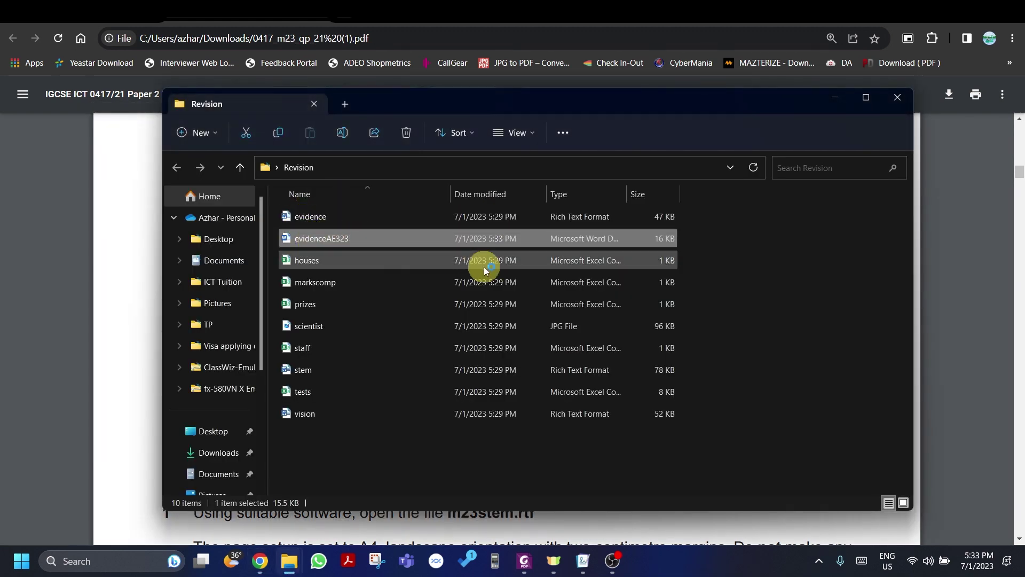
key(Return)
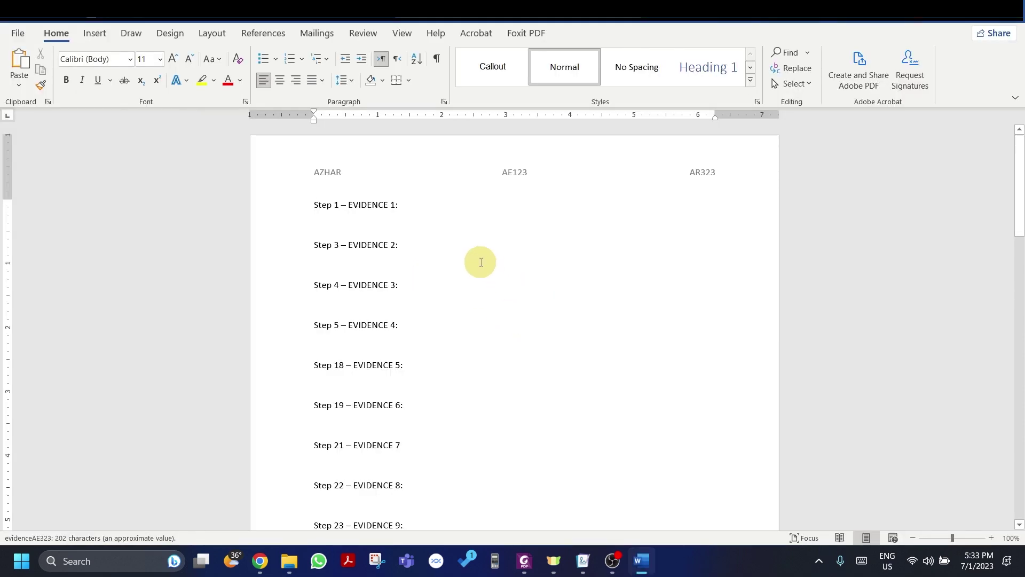
ctrl+scroll(481, 261, up, 1)
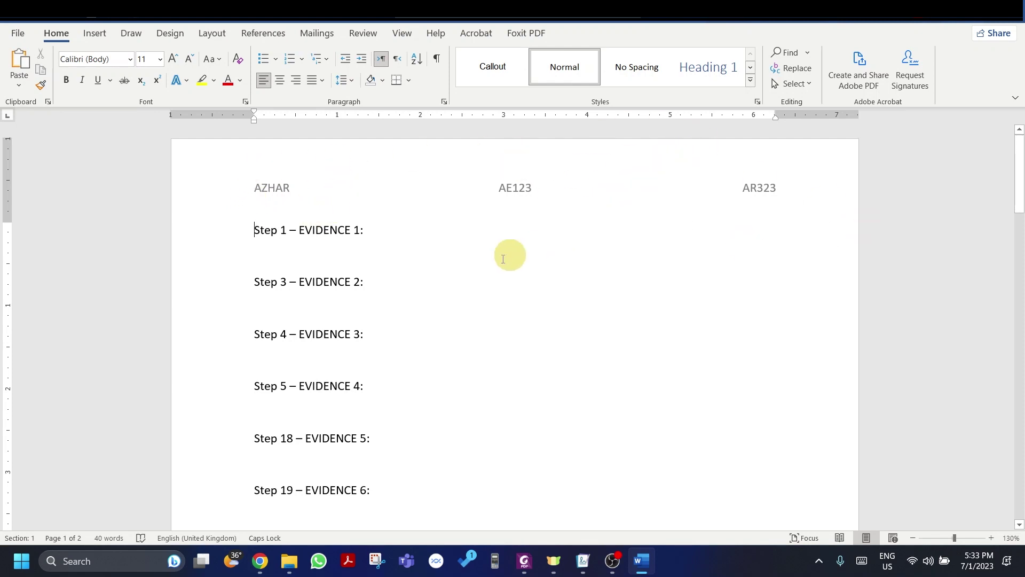
key(alt+Tab)
key(alt+Tab)
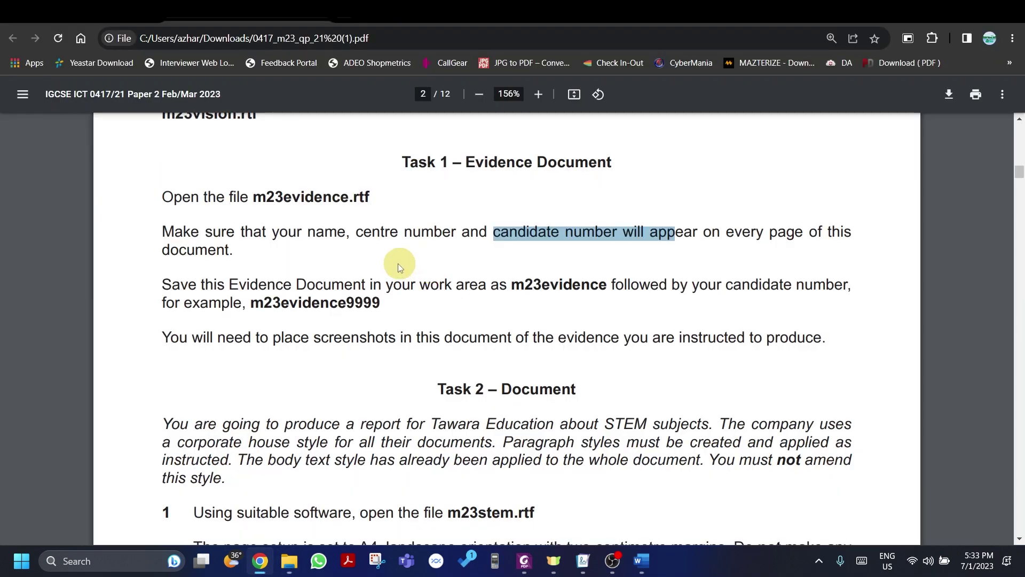
Step: Read Task 2 items 1 and 2 on the stemnews footer, then switch to the Revision folder
scroll(392, 265, down, 2)
scroll(392, 264, down, 2)
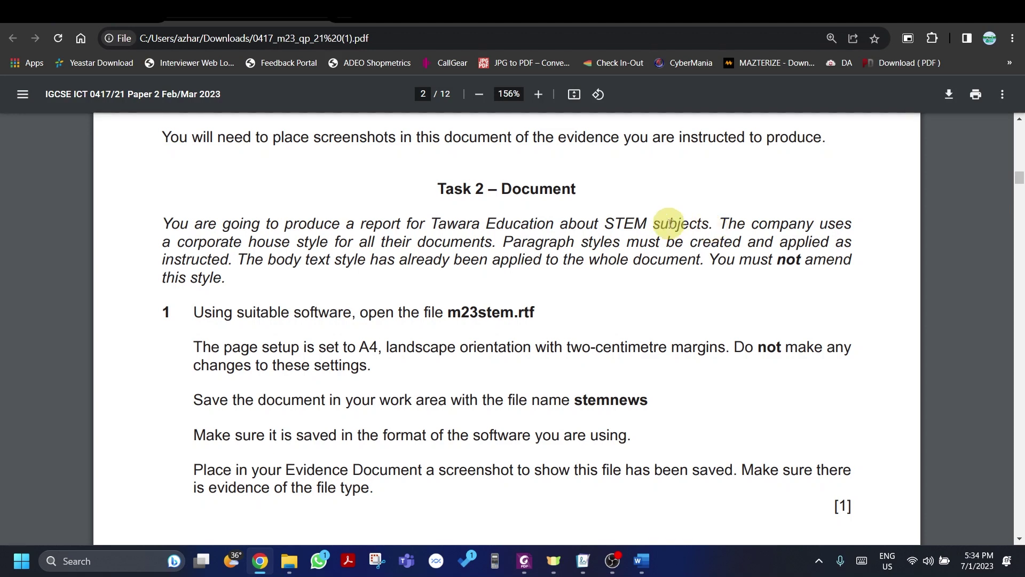
scroll(307, 221, down, 2)
scroll(306, 217, down, 2)
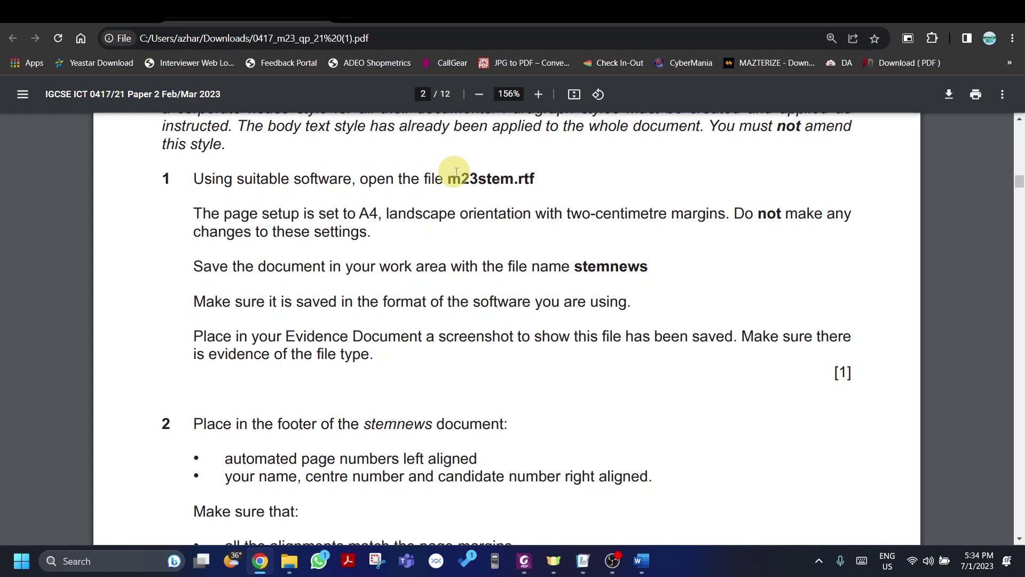
key(alt+Tab)
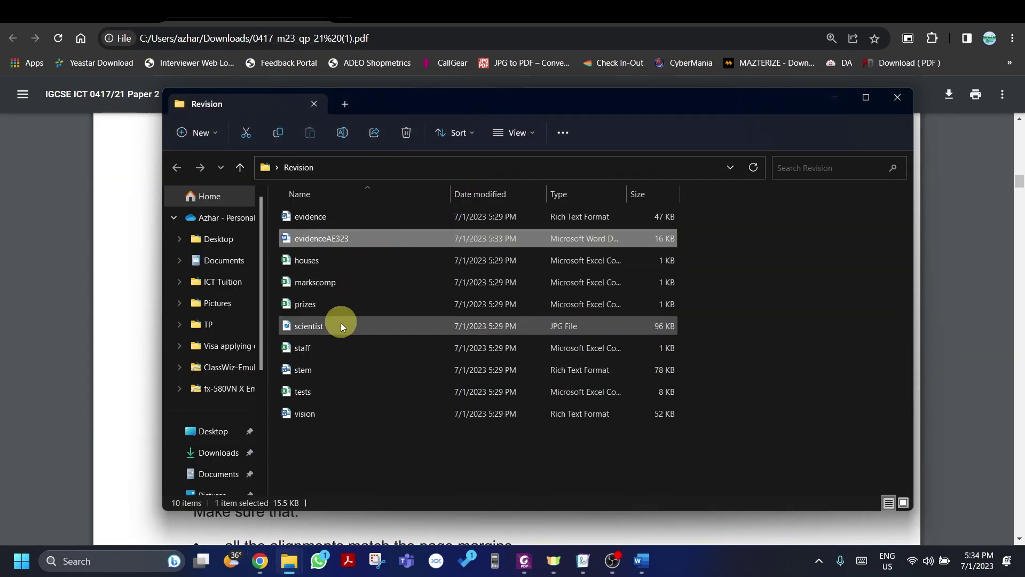
Step: Open the stem file in Word, enable editing, and switch back to the exam paper
click(326, 370)
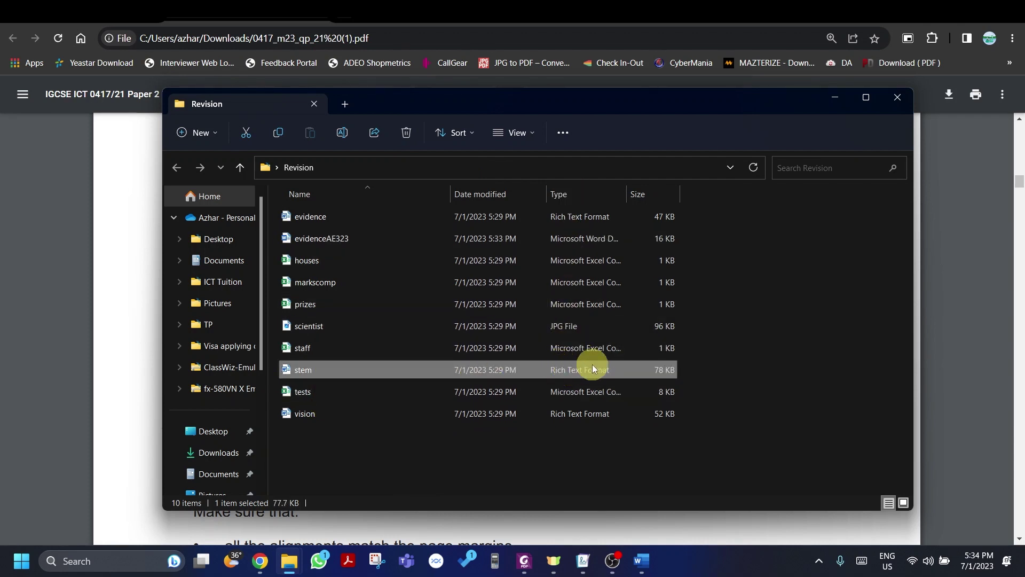
double_click(392, 374)
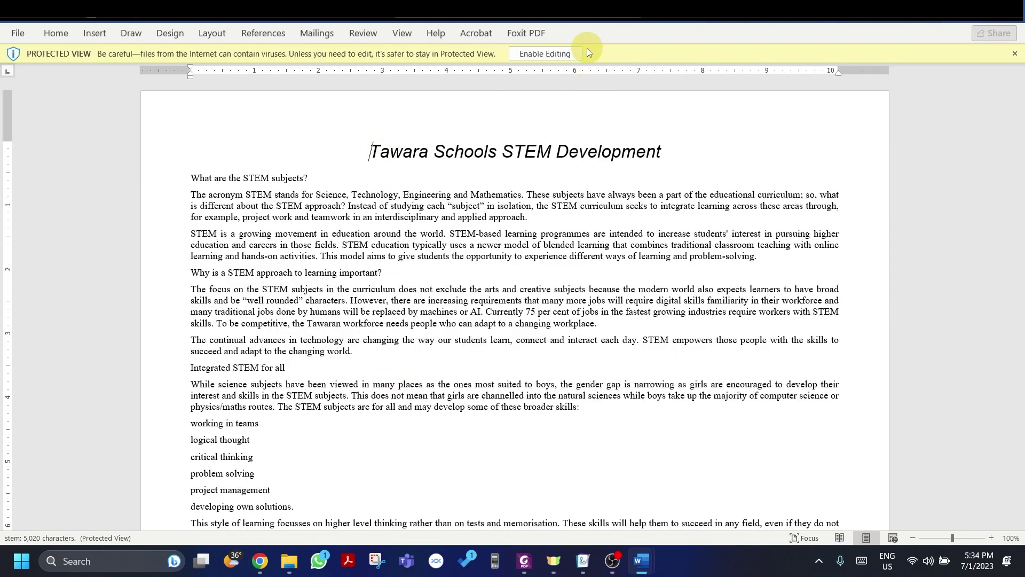
click(564, 53)
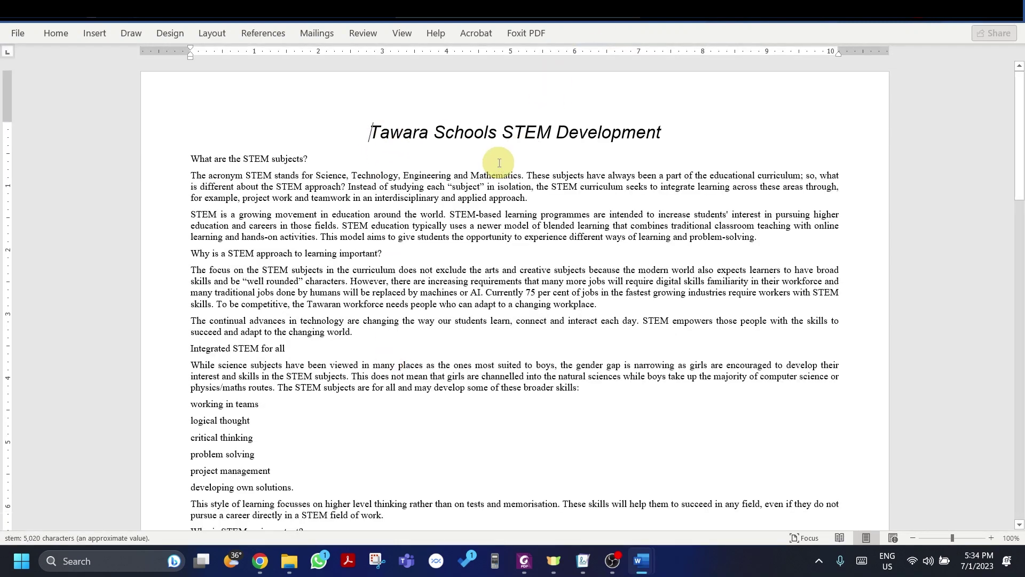
key(alt+Tab)
key(alt+Tab)
key(alt+Tab)
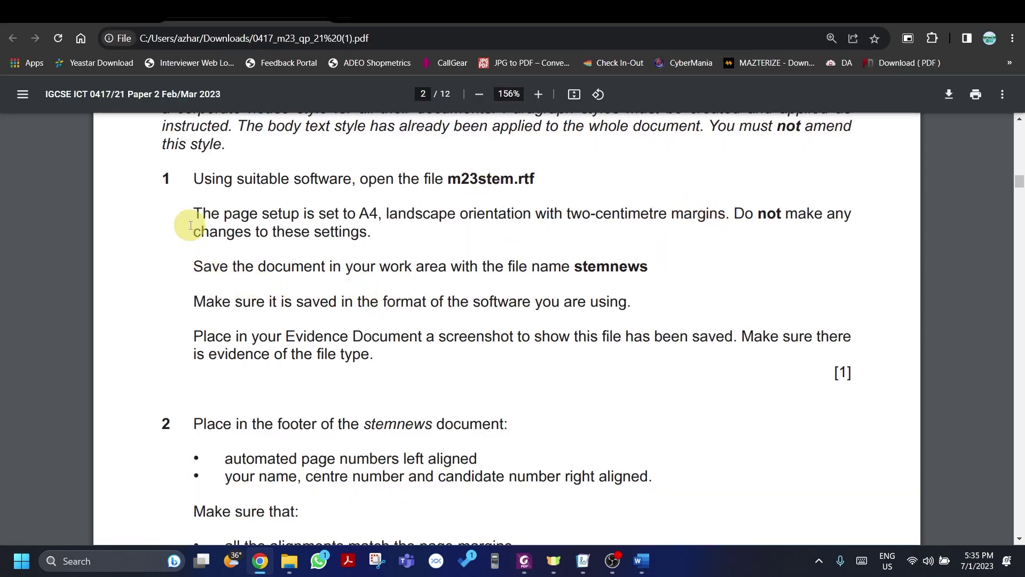
Step: Highlight item 1's page setup sentence in the PDF, then return to the stem document in Word
drag(195, 216, 723, 199)
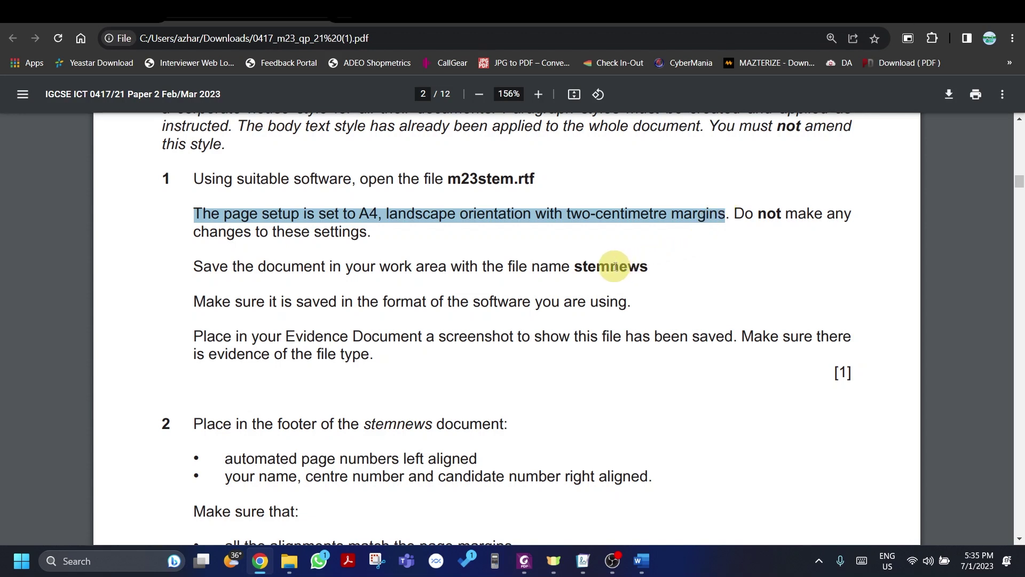
key(alt+Tab)
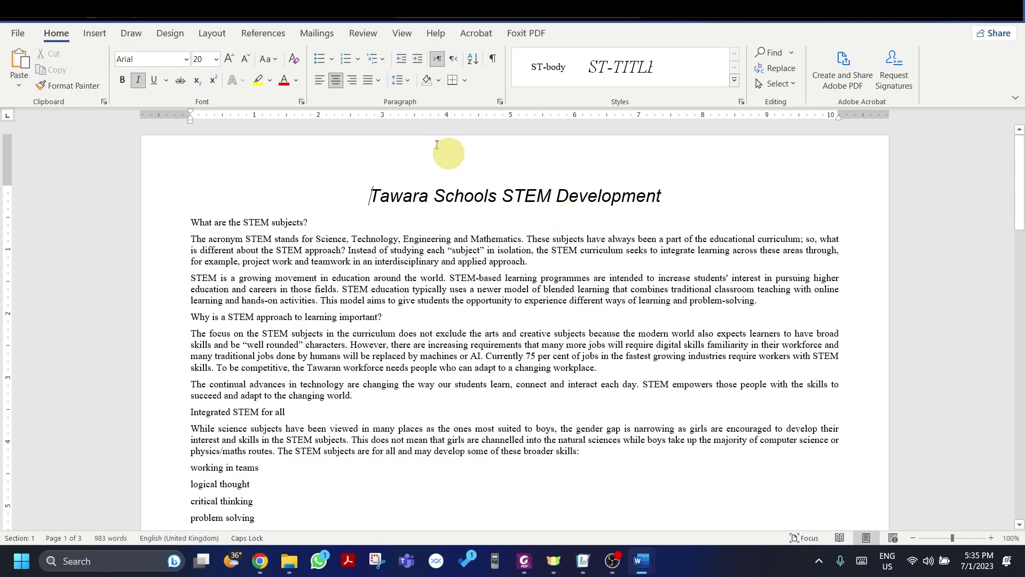
Step: Save the stem document as stemnews in the Desktop Revision folder
click(9, 34)
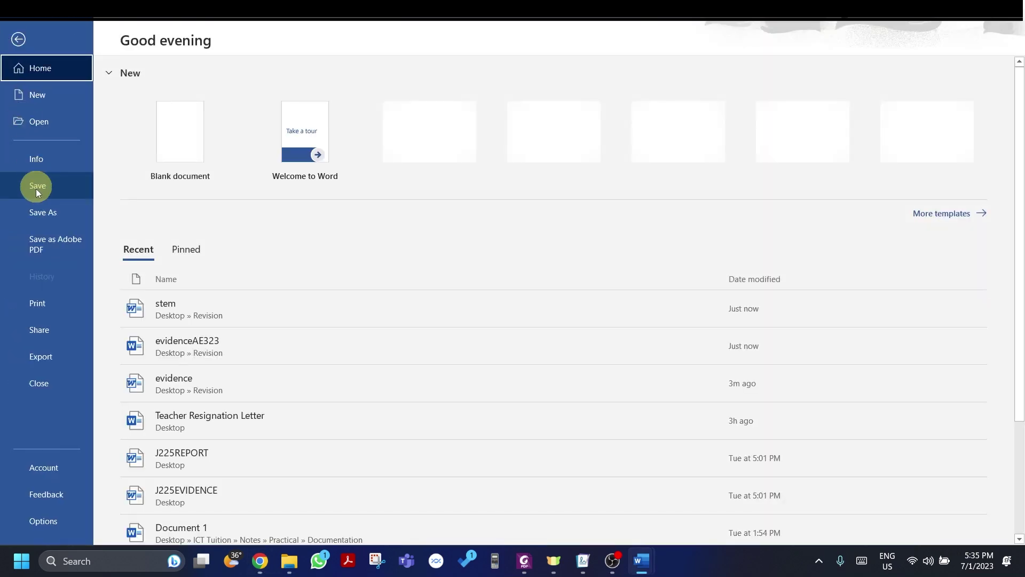
click(46, 219)
click(160, 271)
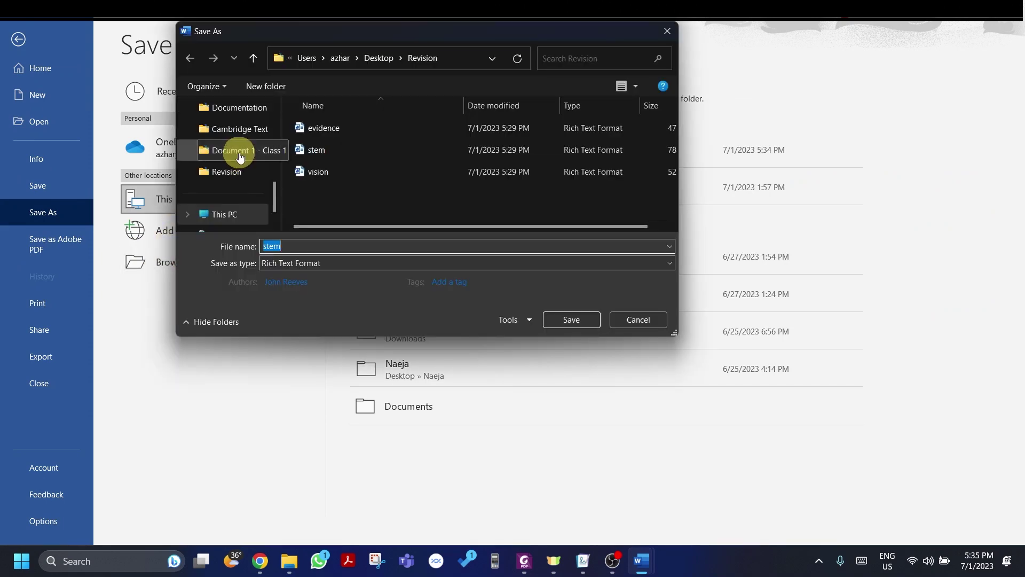
scroll(219, 209, up, 5)
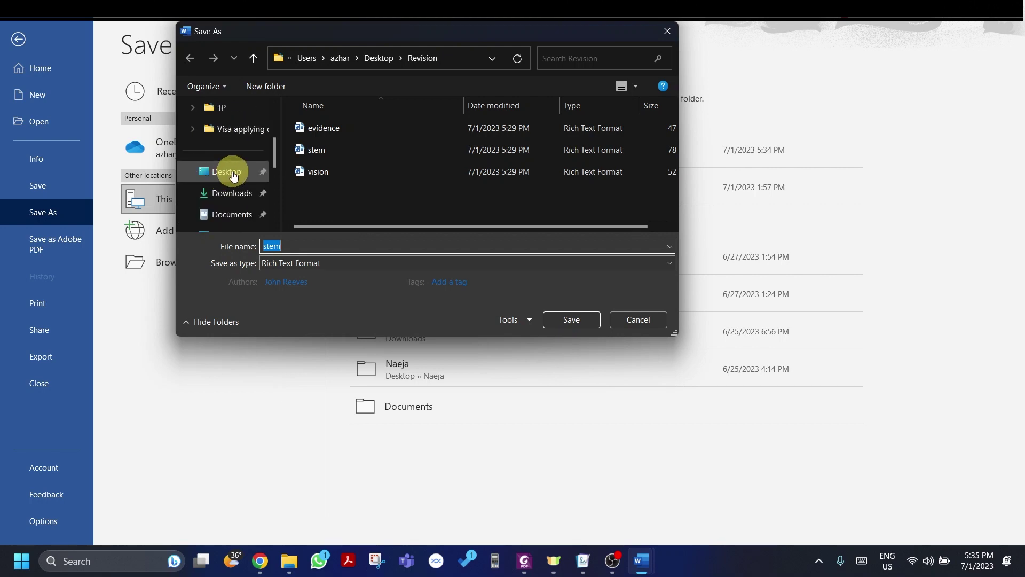
click(228, 171)
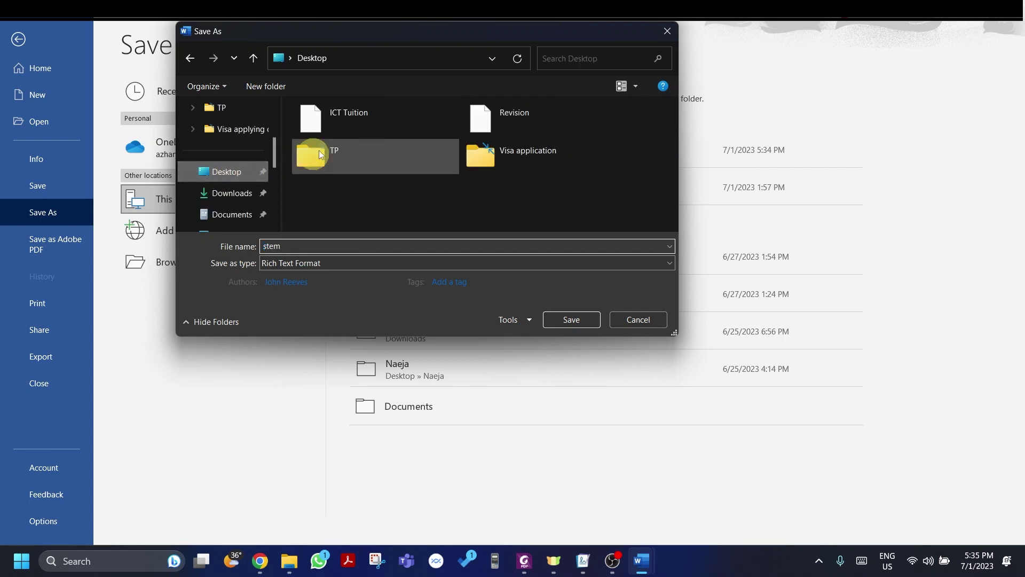
double_click(480, 117)
click(329, 247)
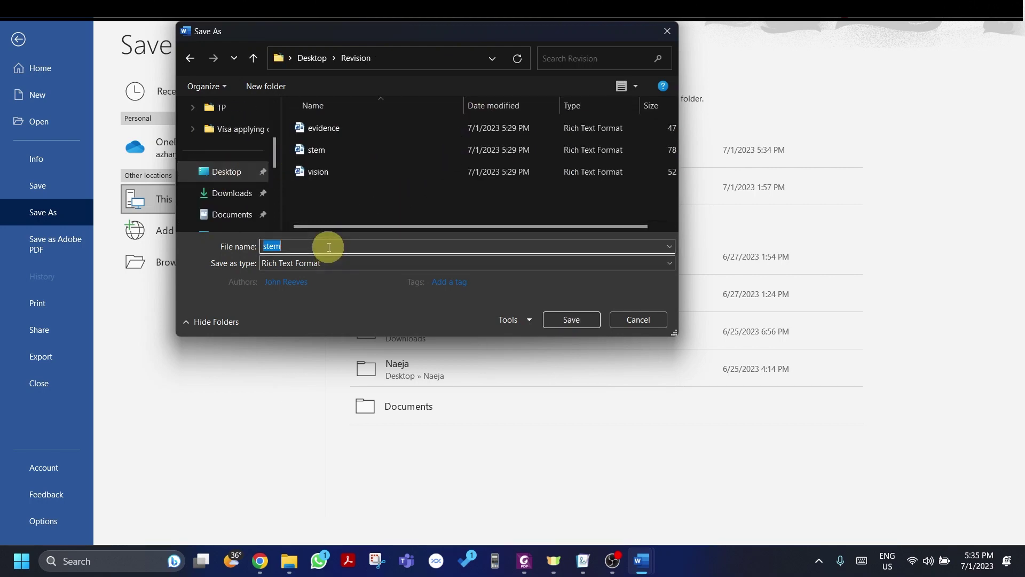
click(329, 244)
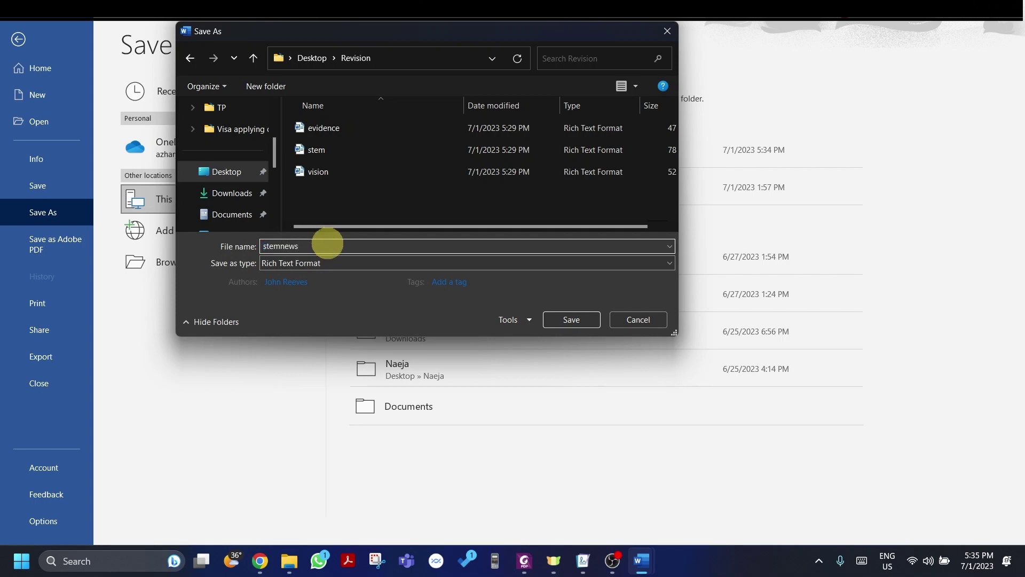
key(Return)
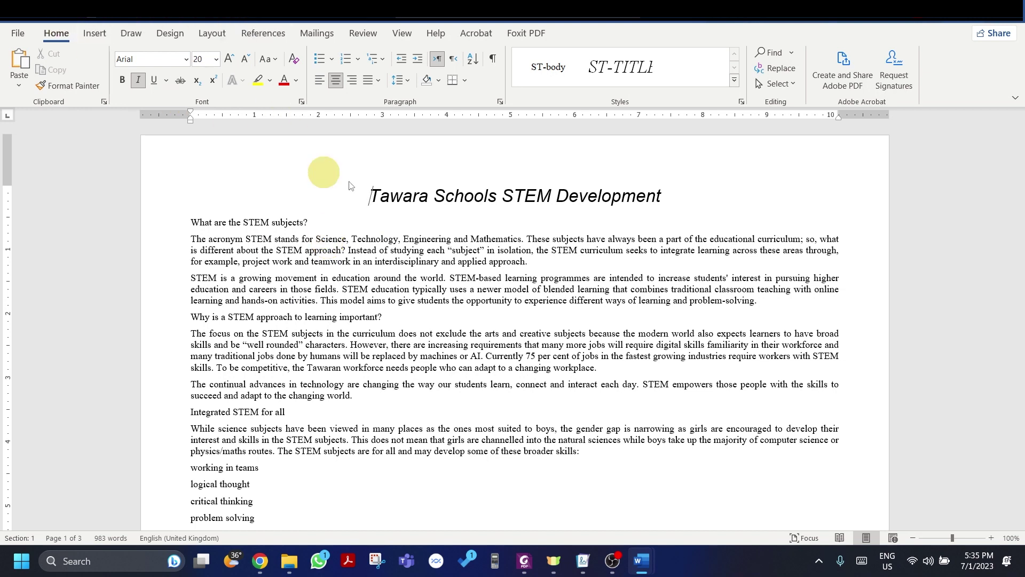
key(alt+Tab)
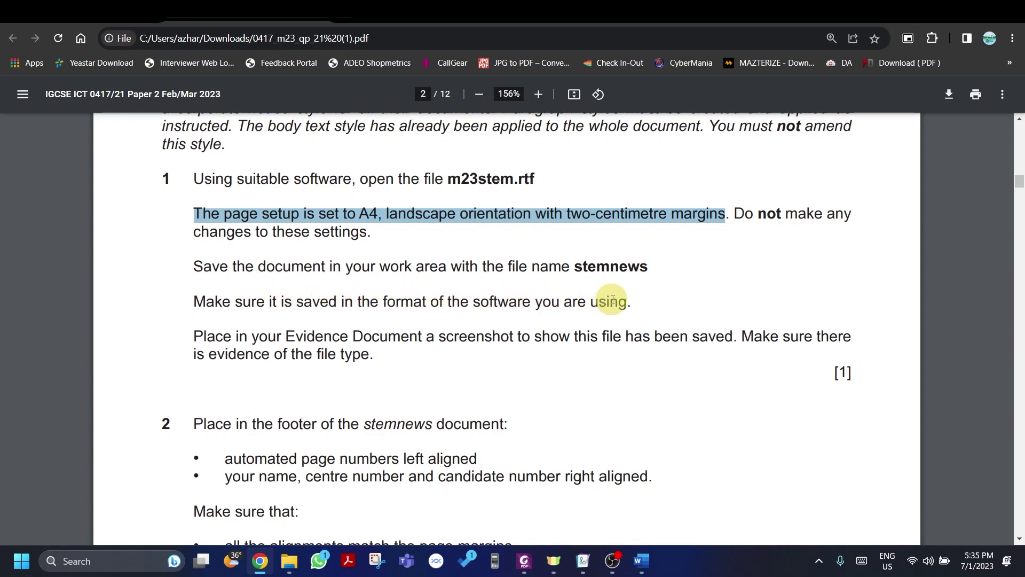
Step: Save stemnews in Revision as a Word Document, accepting the upgrade to the newest format
key(alt+Tab)
click(16, 32)
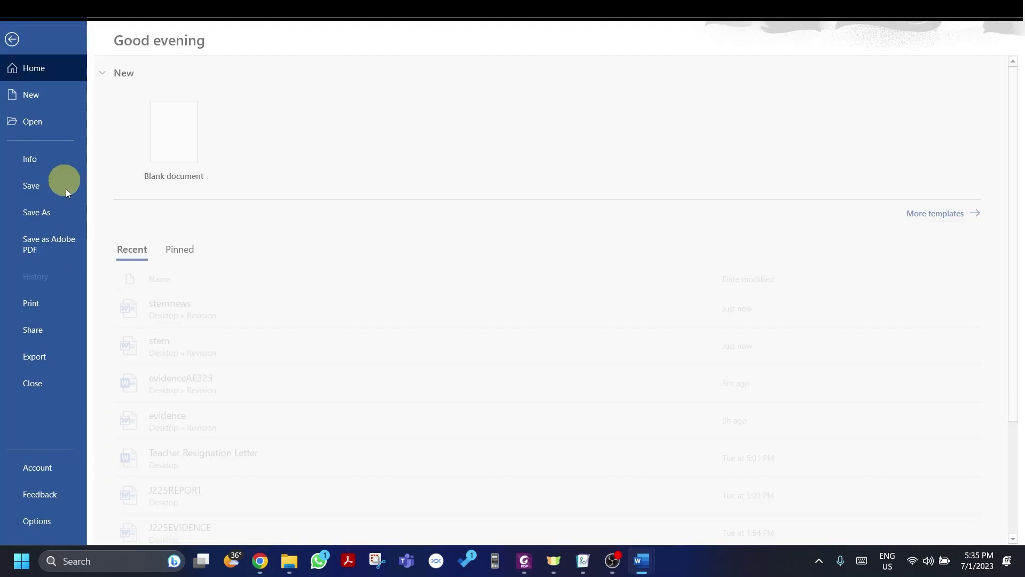
click(48, 212)
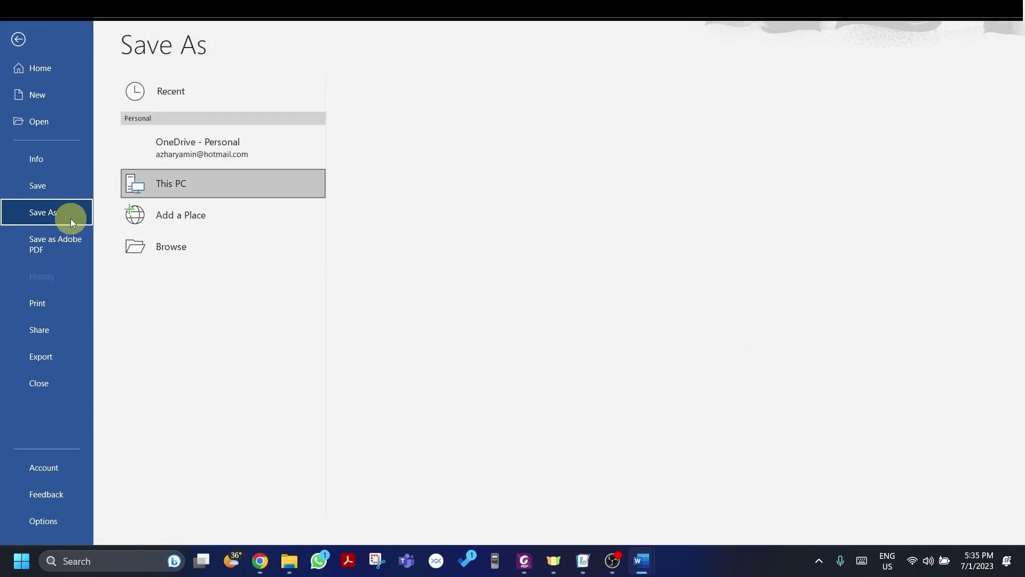
click(227, 255)
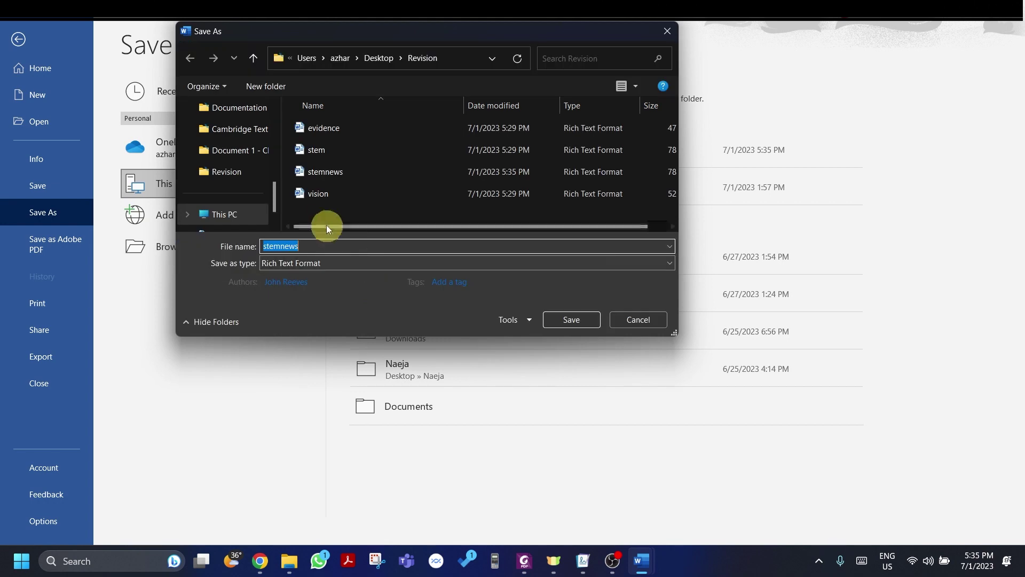
click(322, 262)
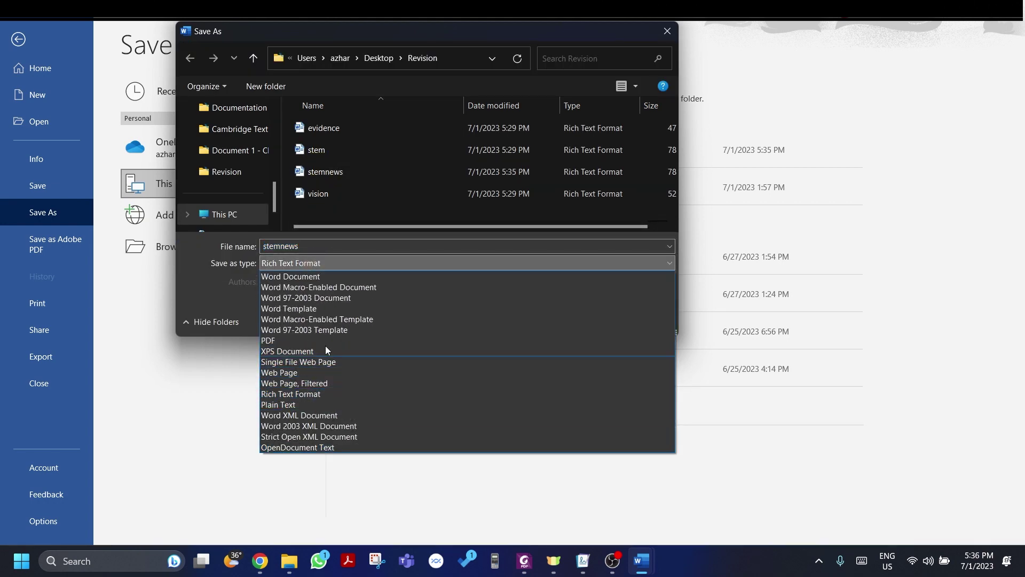
click(317, 279)
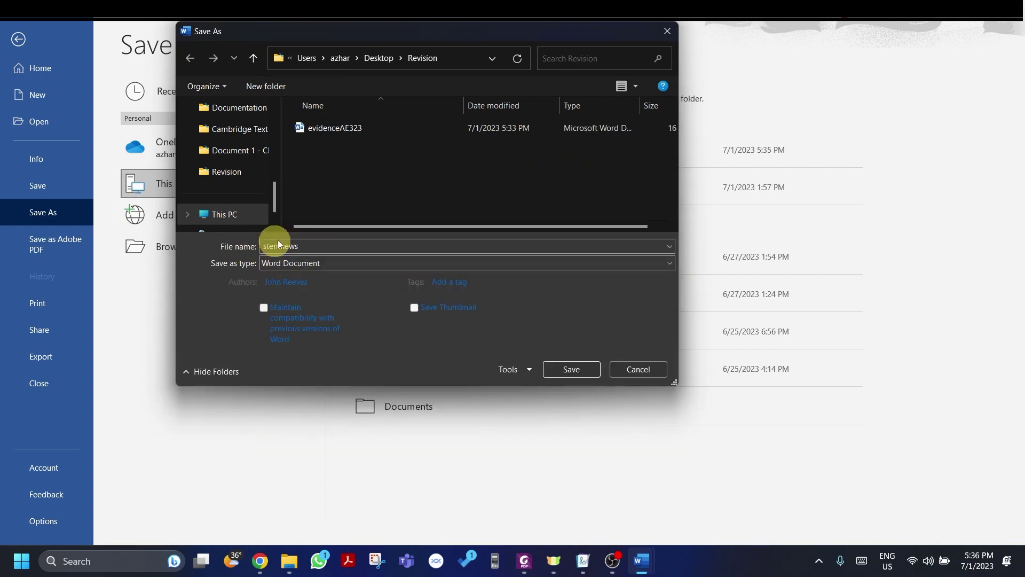
click(556, 374)
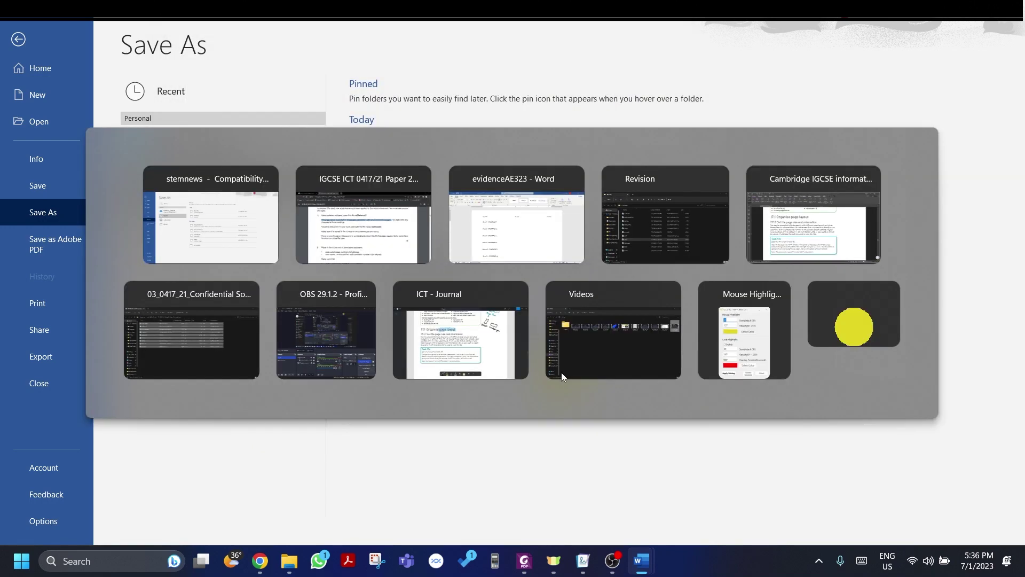
key(alt+Tab)
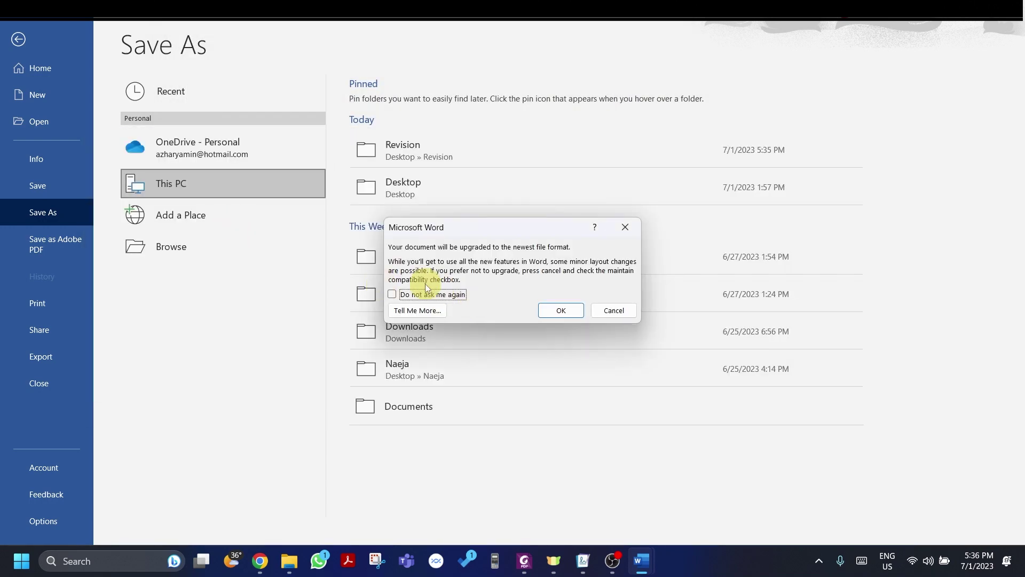
click(562, 309)
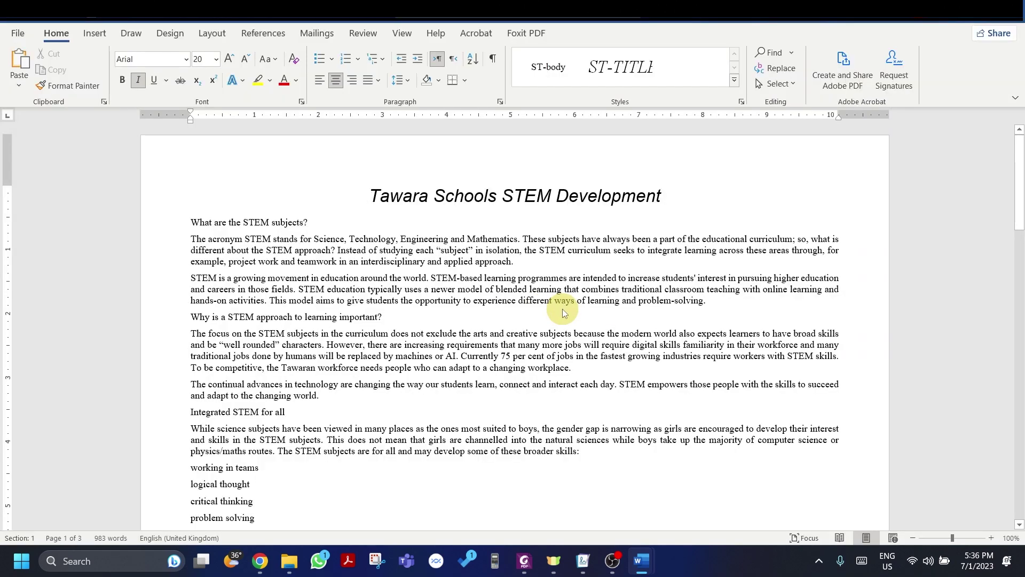
key(alt+Tab)
key(Tab)
Step: Try deleting the Rich Text stemnews, closing it in Word when reported in use
key(alt+Tab)
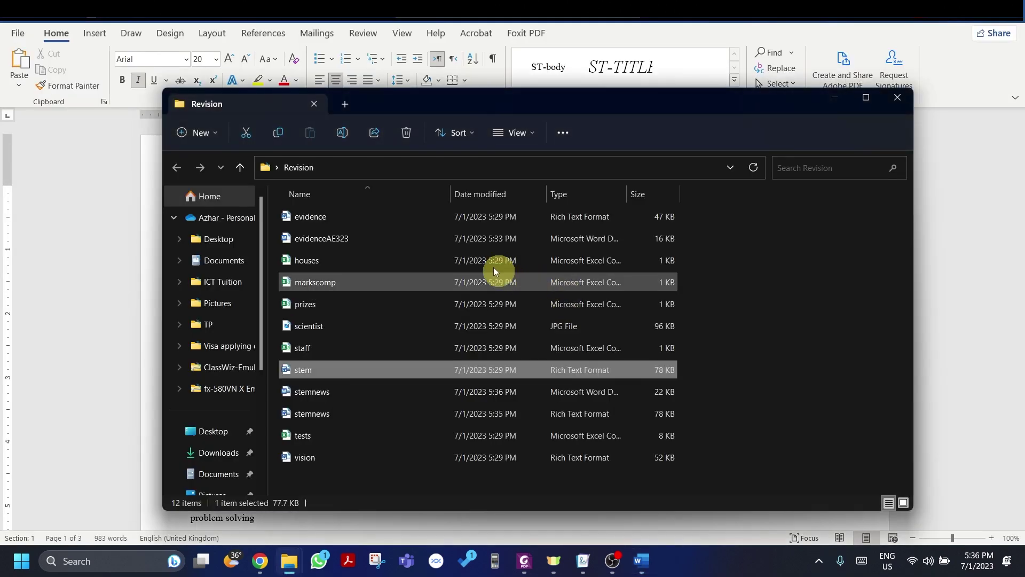
click(613, 417)
key(Delete)
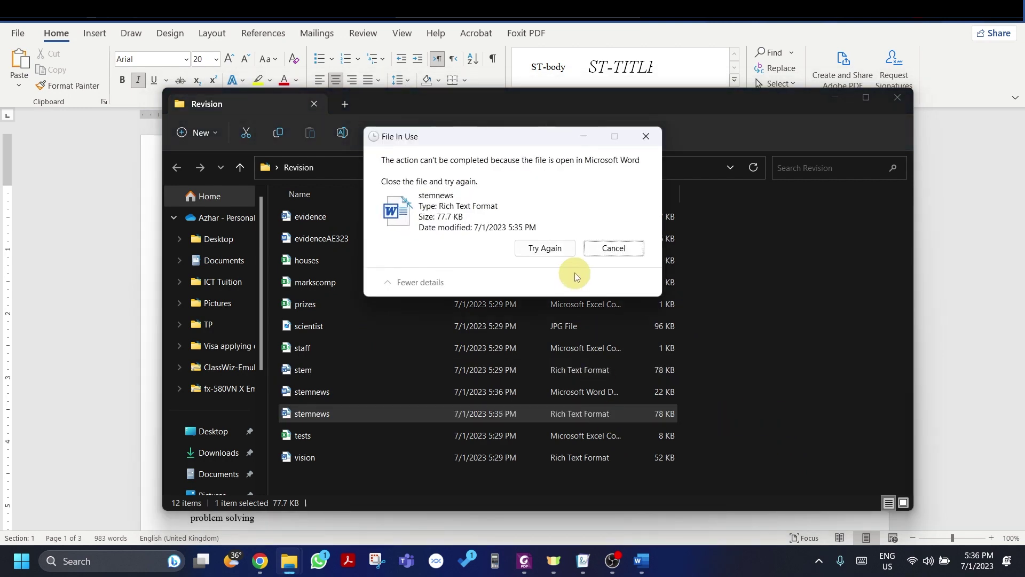
click(841, 265)
key(alt+Tab)
key(ctrl+w)
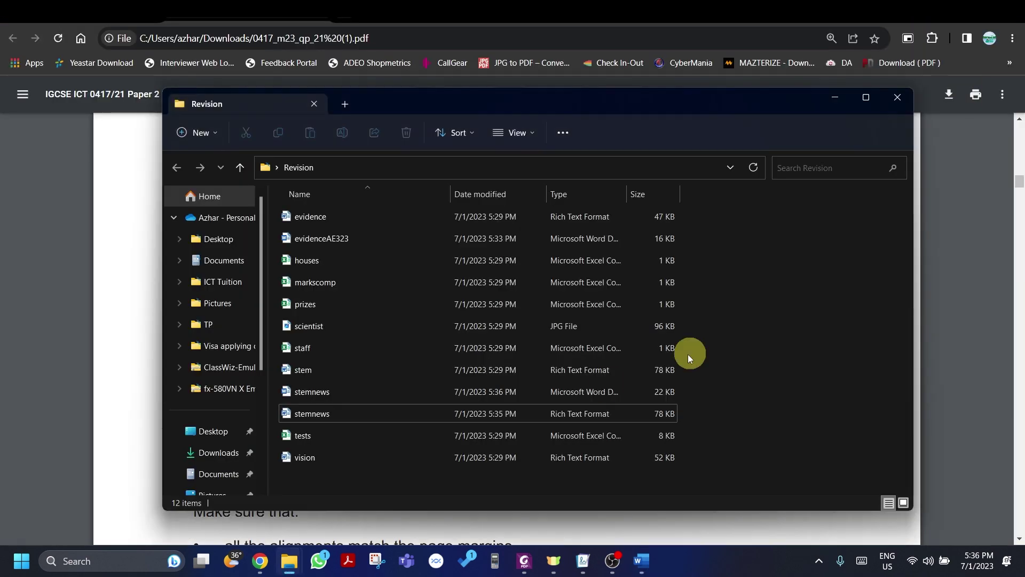
Step: Delete the Rich Text stemnews copy and open the Word version of stemnews
click(466, 411)
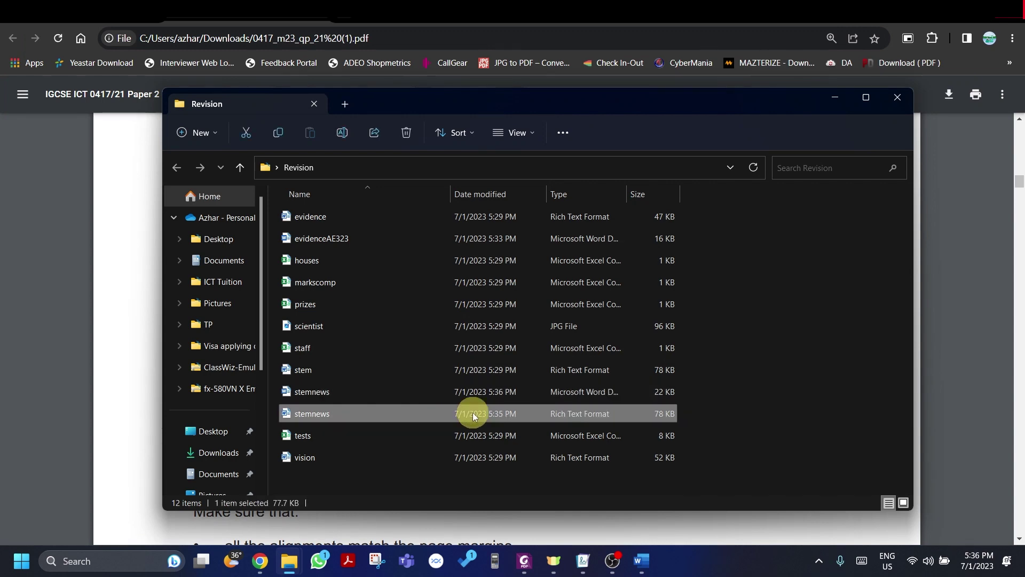
key(Delete)
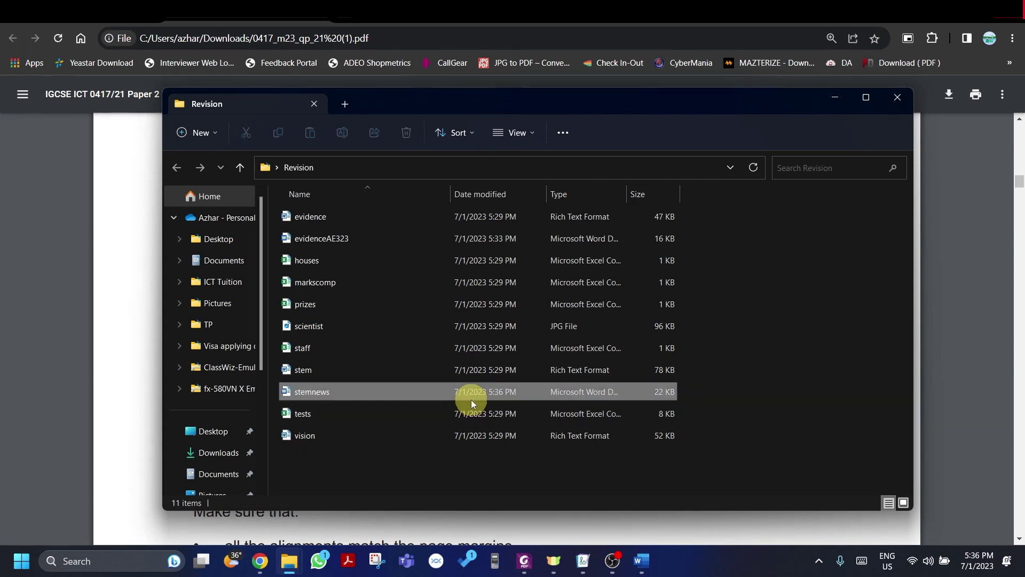
double_click(471, 400)
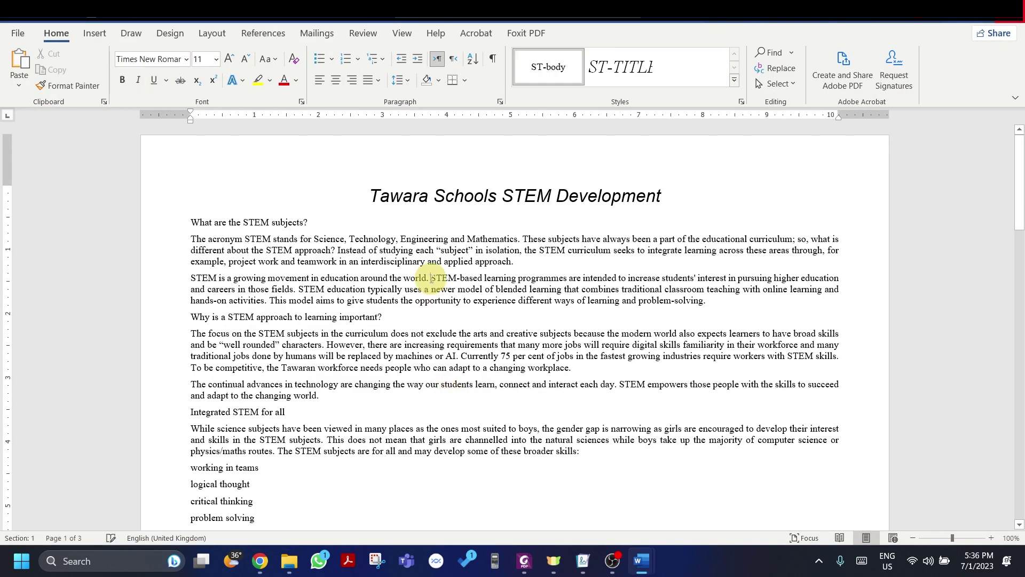
key(alt+Tab)
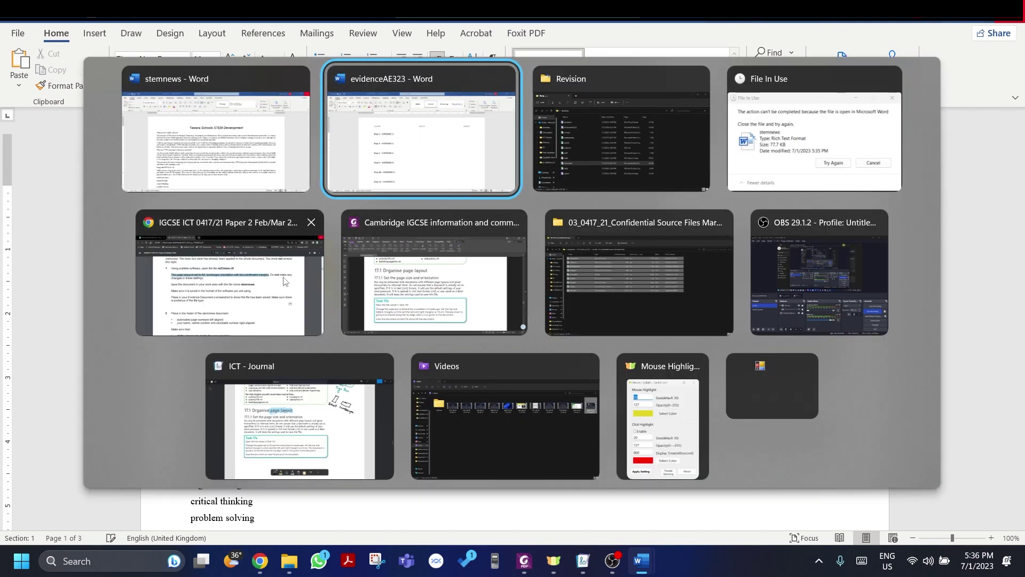
click(269, 303)
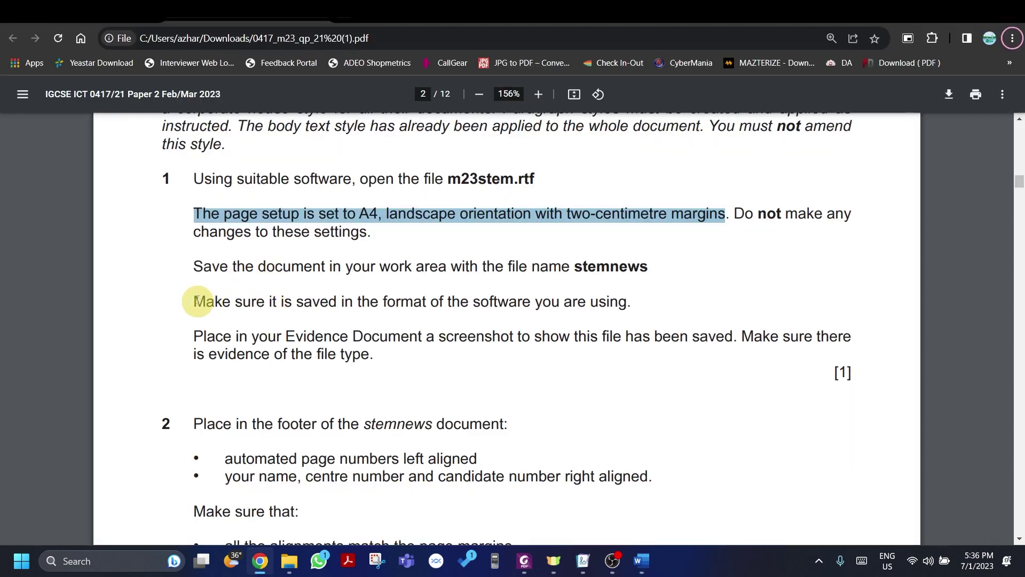
Step: Highlight the 'Make sure it is saved in the format…' sentence, then return to the Revision folder
drag(194, 301, 627, 303)
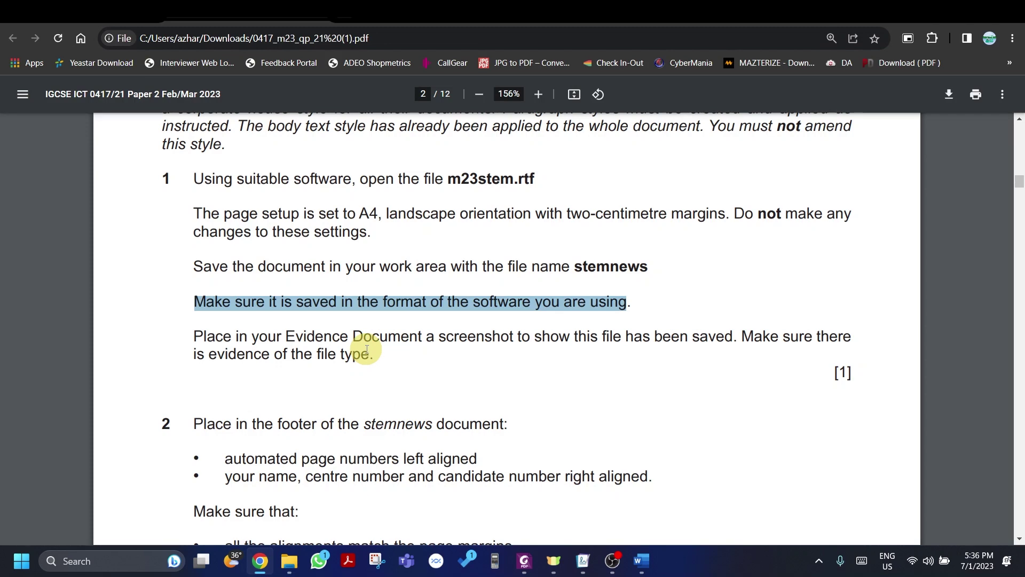
key(alt+Tab)
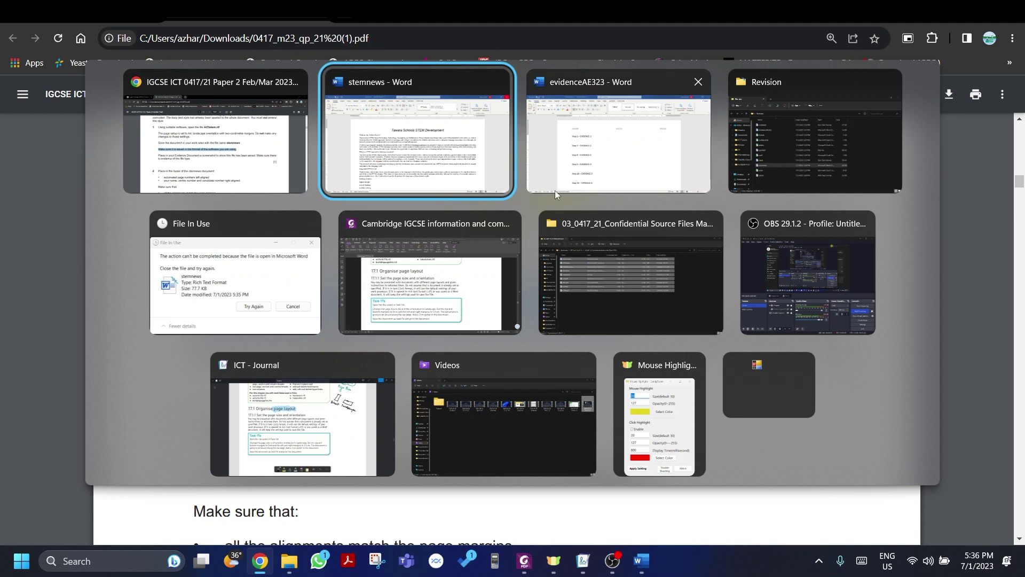
click(743, 134)
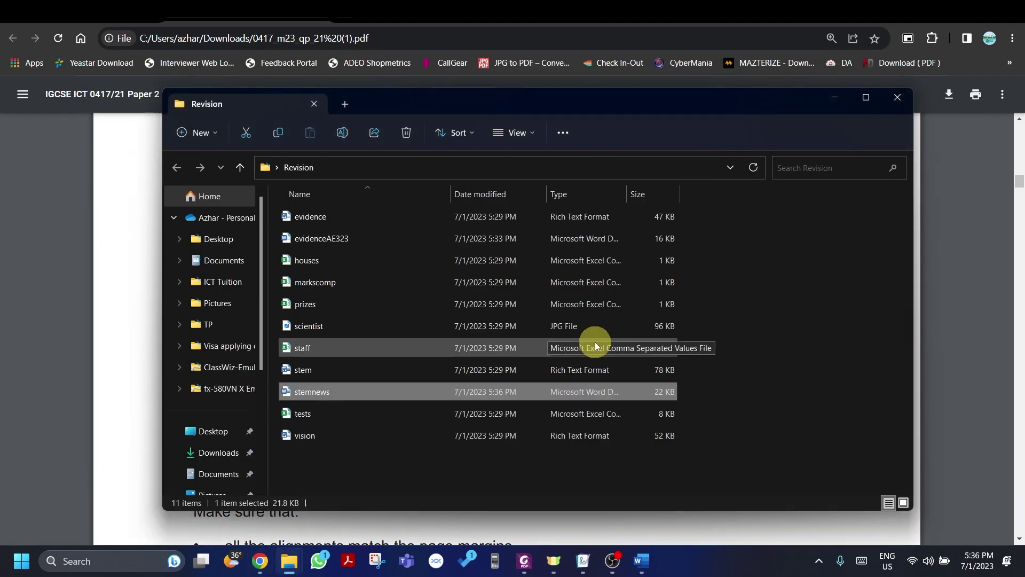
ctrl+click(332, 238)
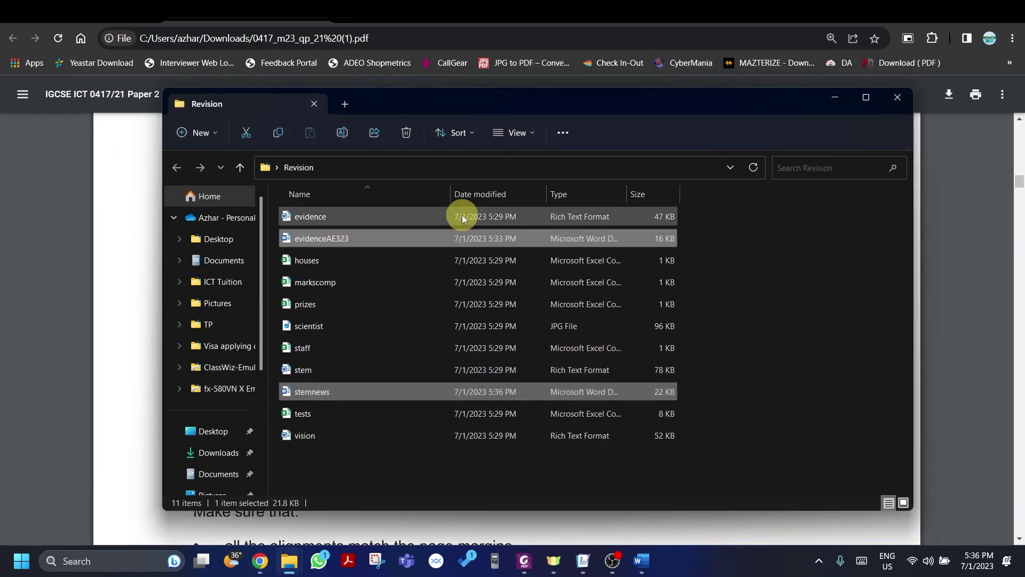
click(206, 136)
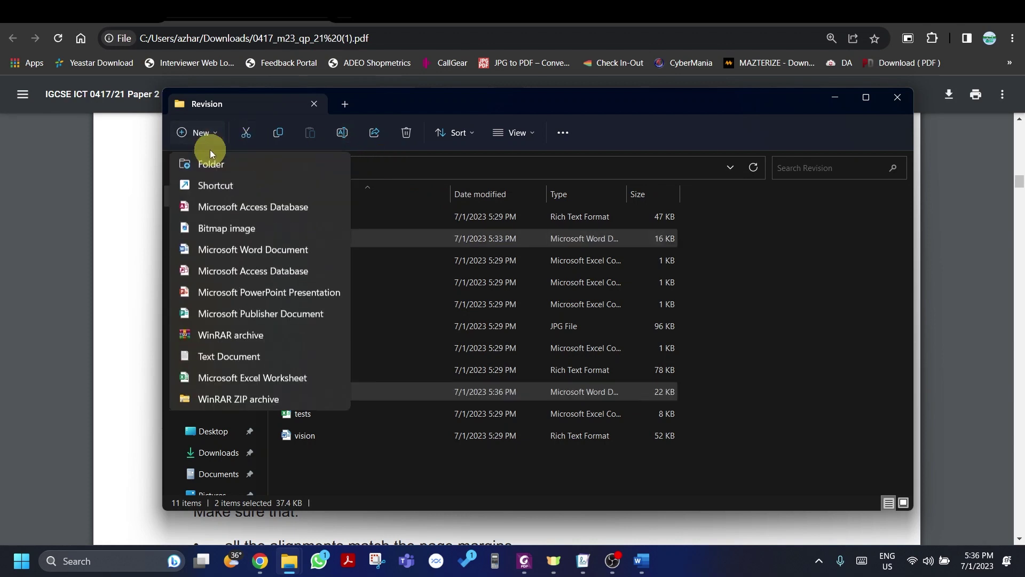
click(217, 159)
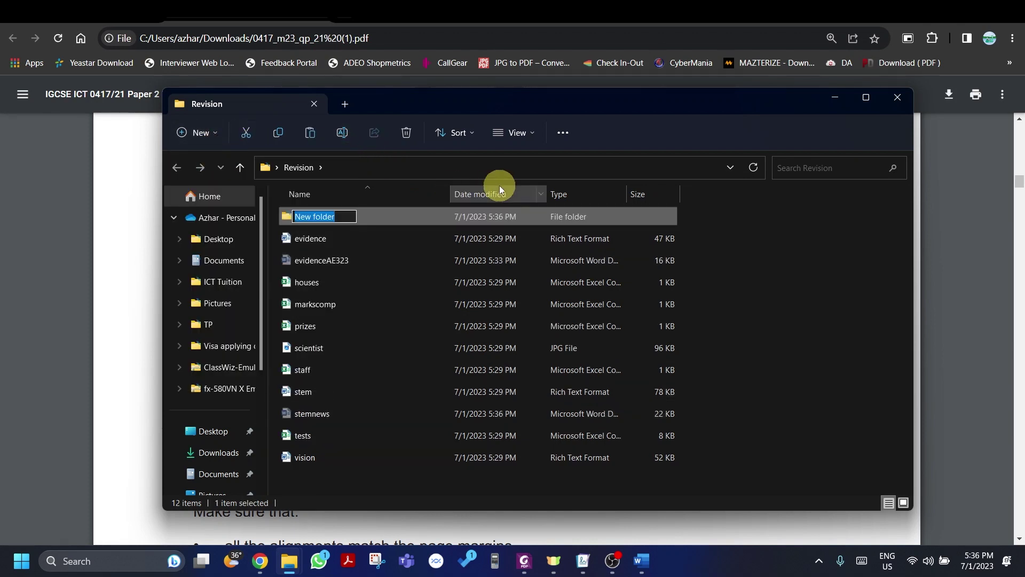
text(AzharA)
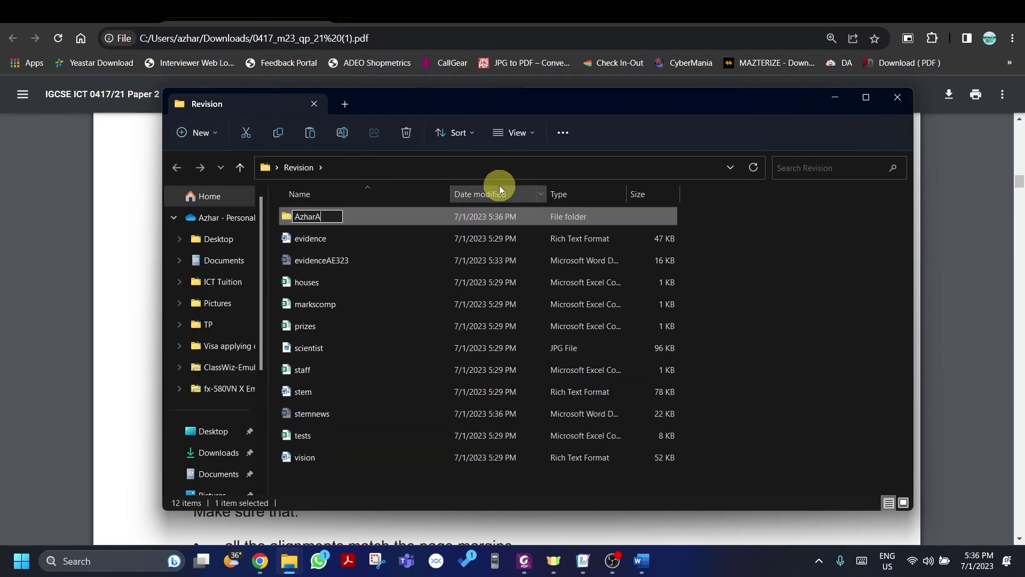
text(323)
key(Return)
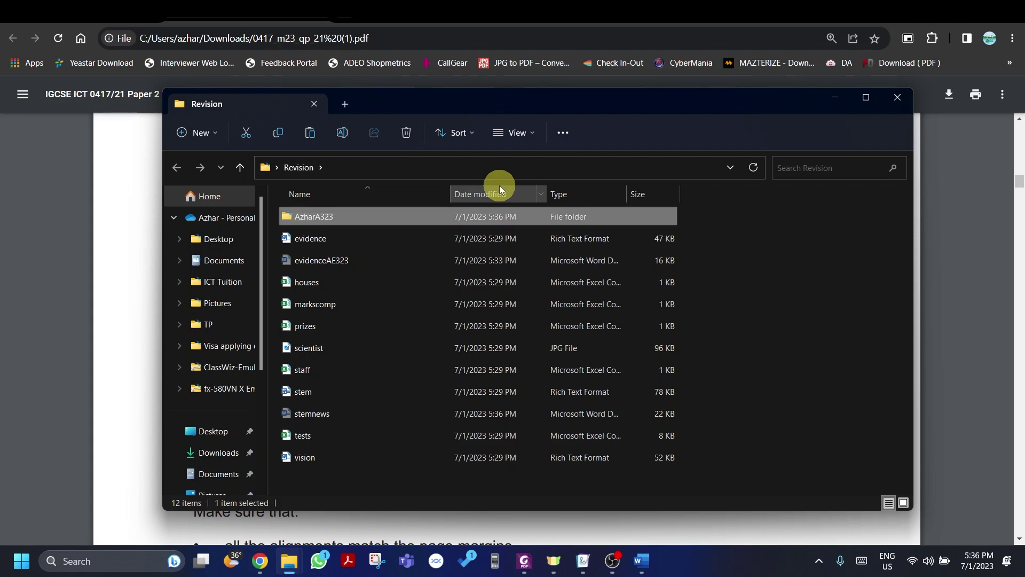
key(Return)
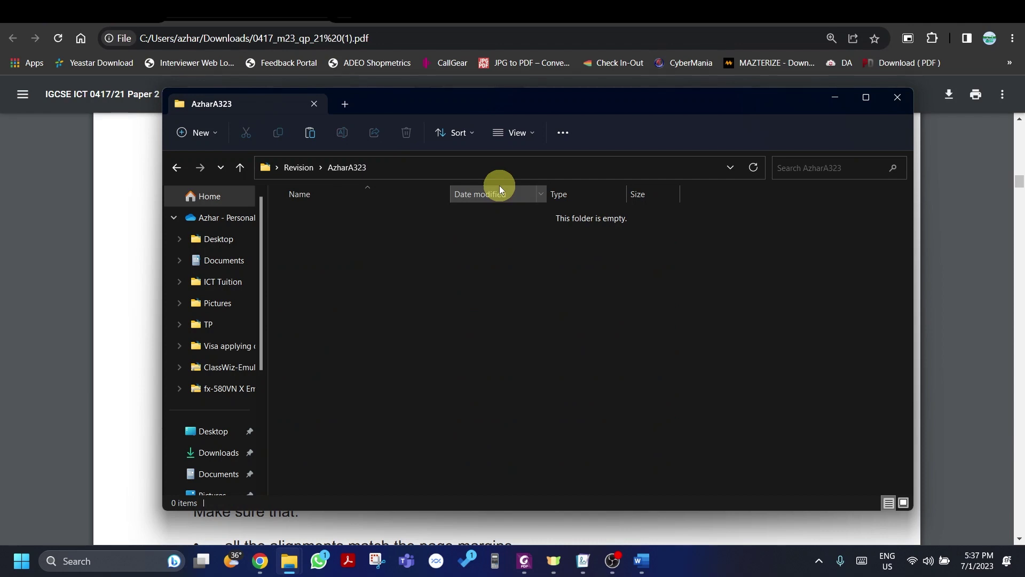
scroll(560, 210, down, 1)
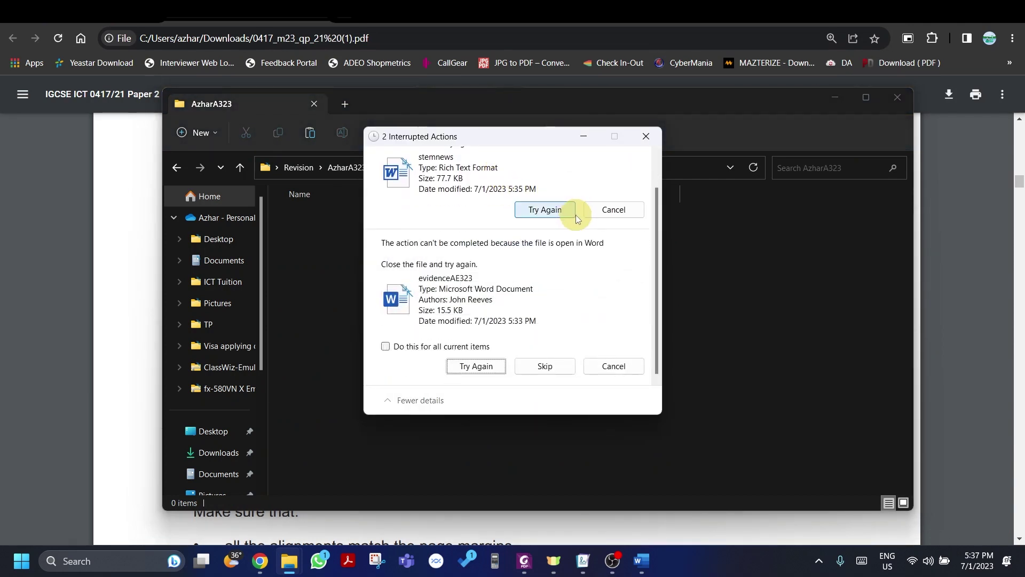
click(613, 209)
scroll(625, 376, up, 2)
click(629, 249)
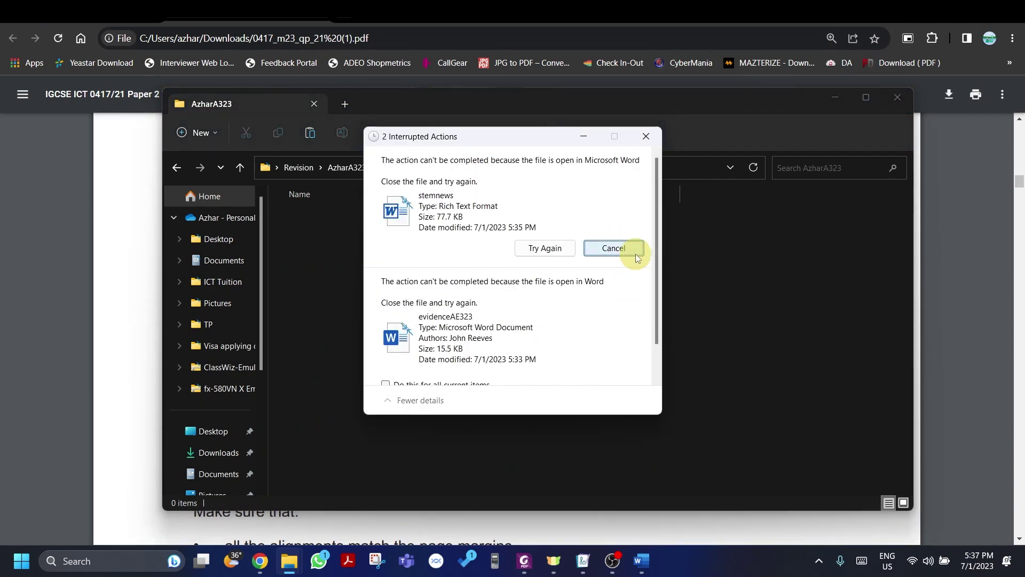
click(649, 137)
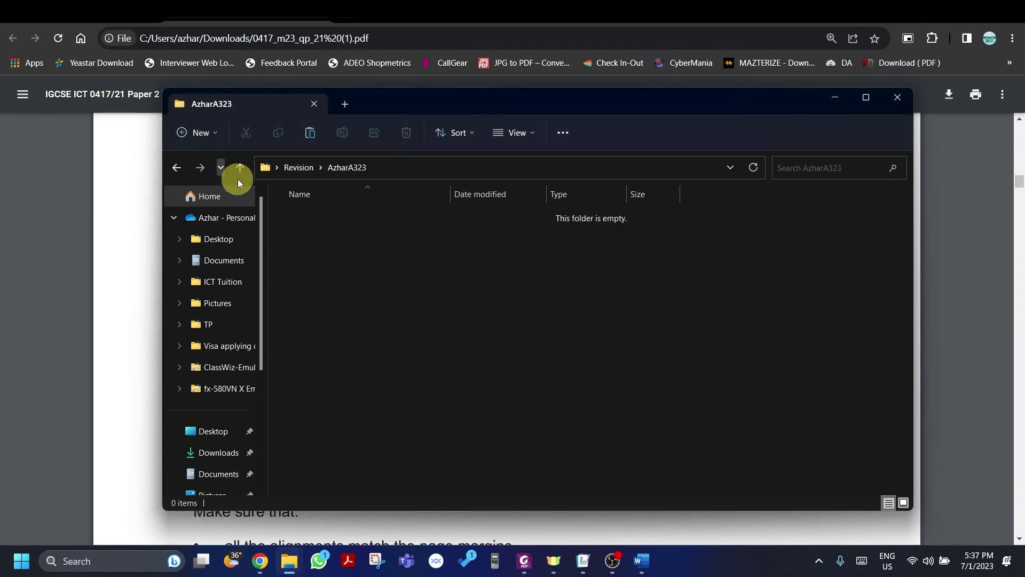
click(239, 167)
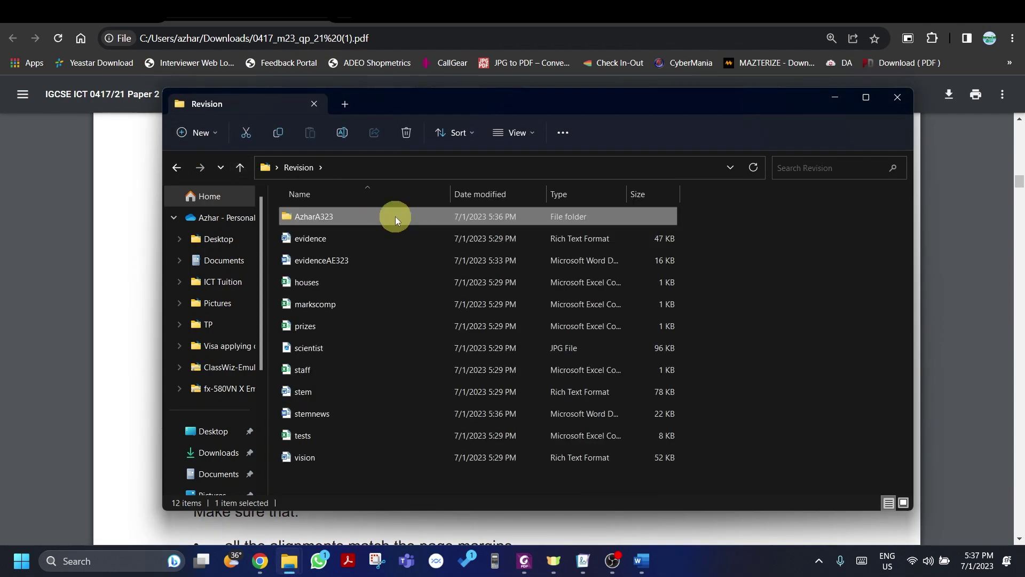
key(Delete)
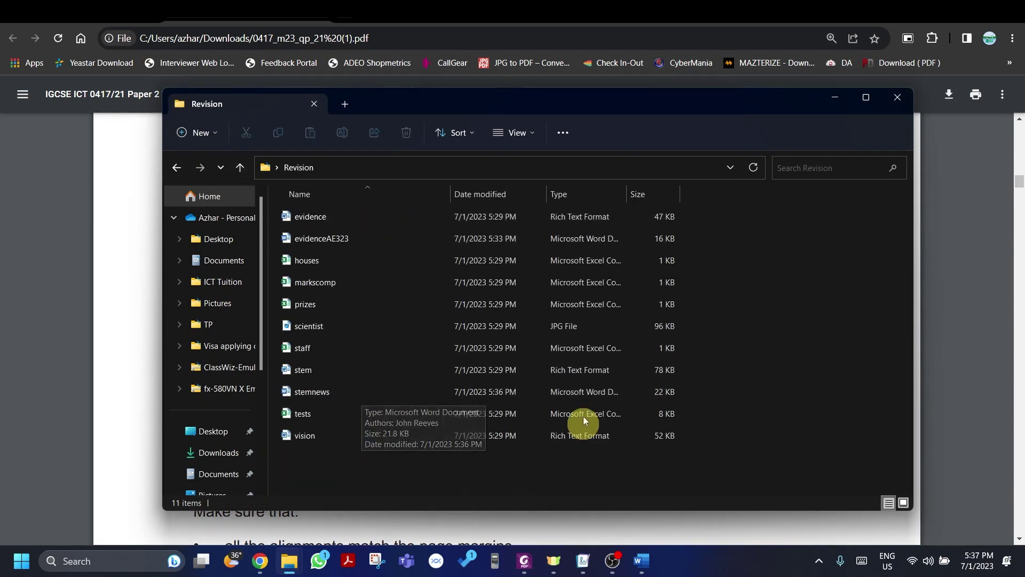
Step: Create a folder named with the candidate's name and number, and put stemnews and evidenceAE323 in it
click(341, 390)
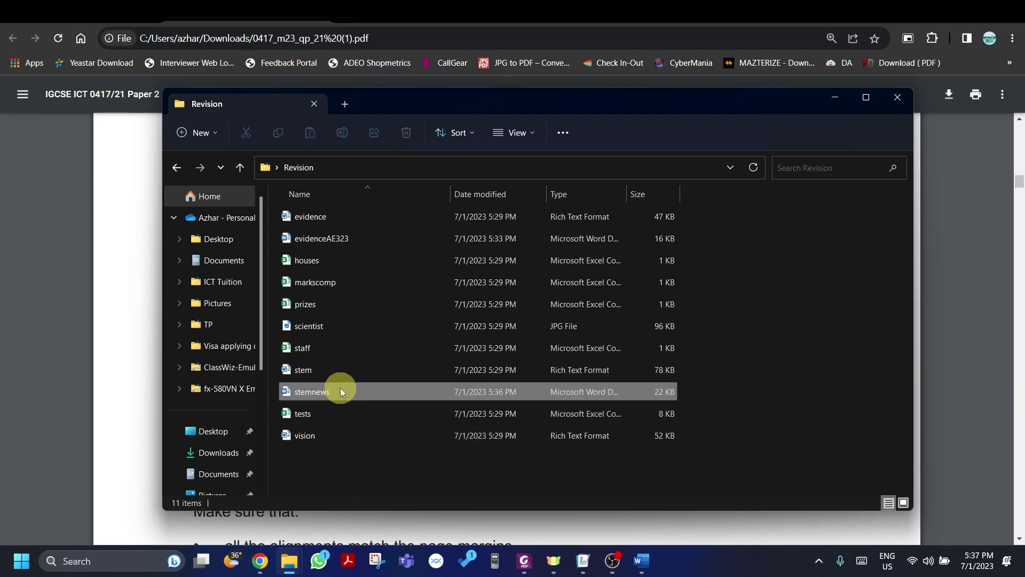
ctrl+click(341, 243)
click(192, 136)
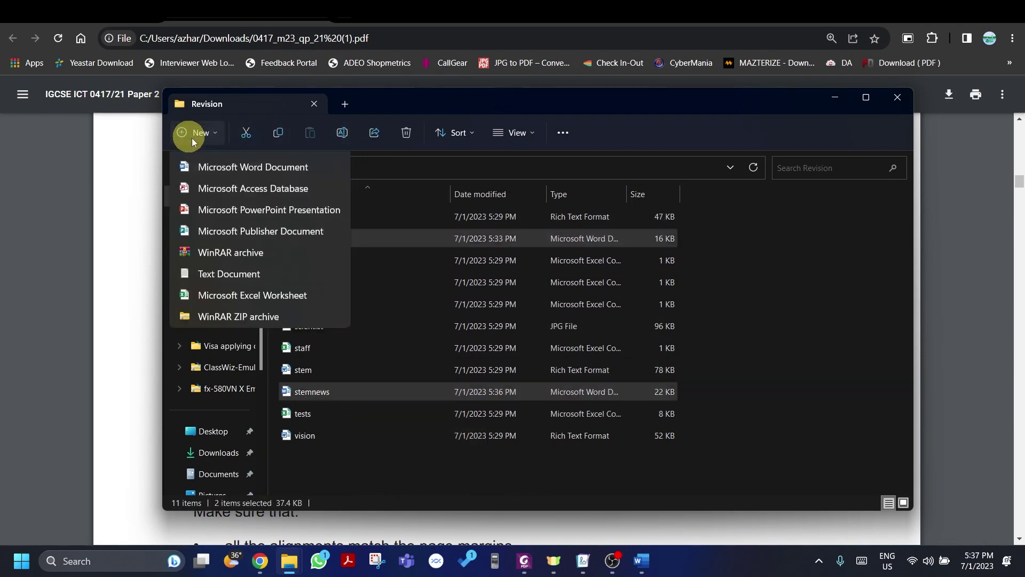
click(216, 158)
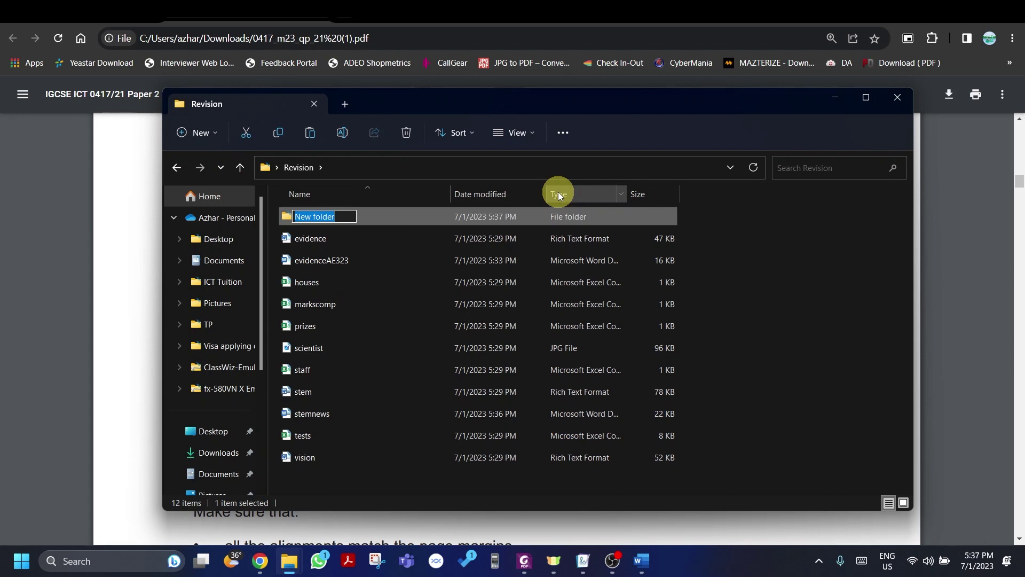
text(AzharAE323)
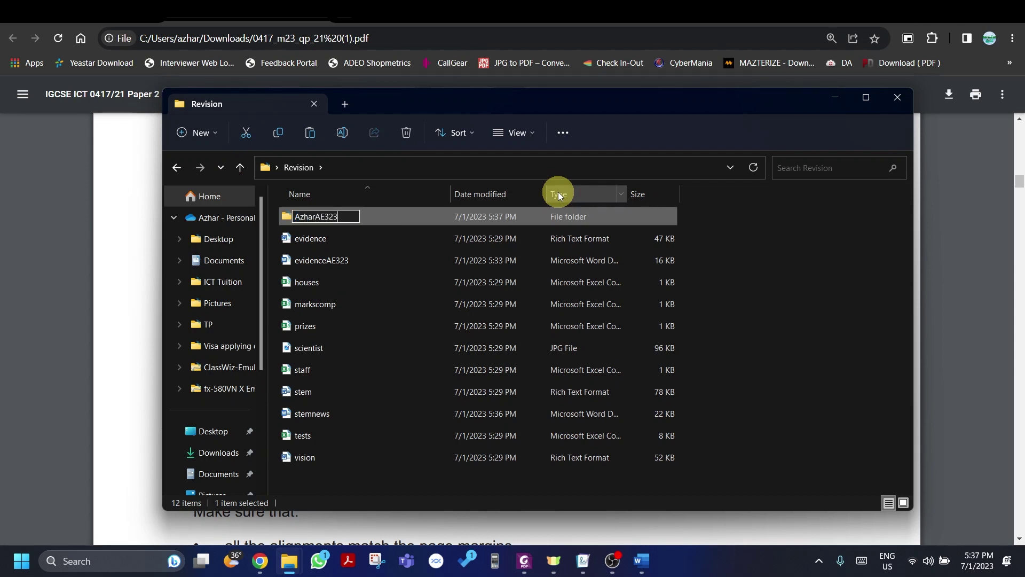
key(Return)
key(Return)
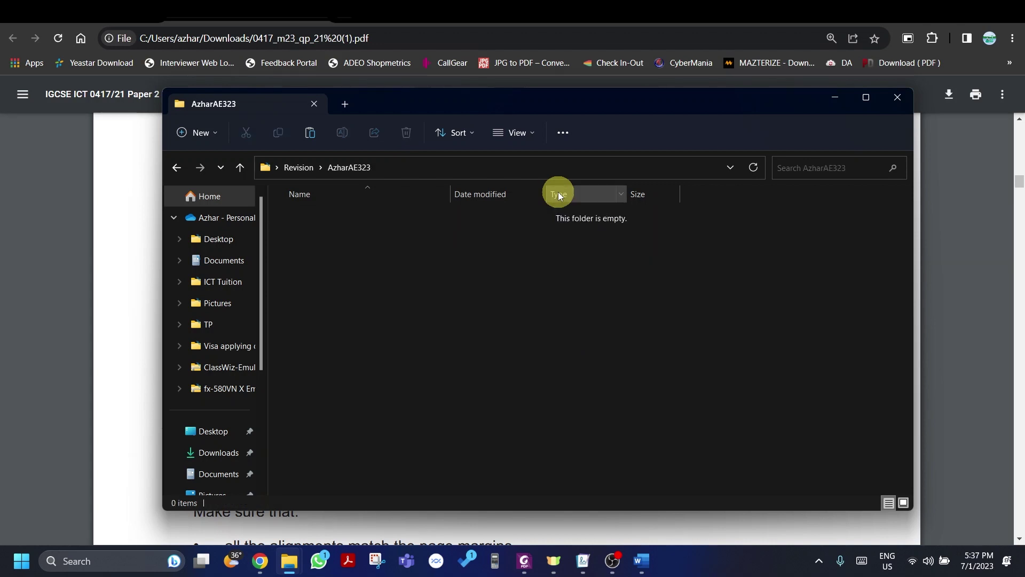
key(ctrl+v)
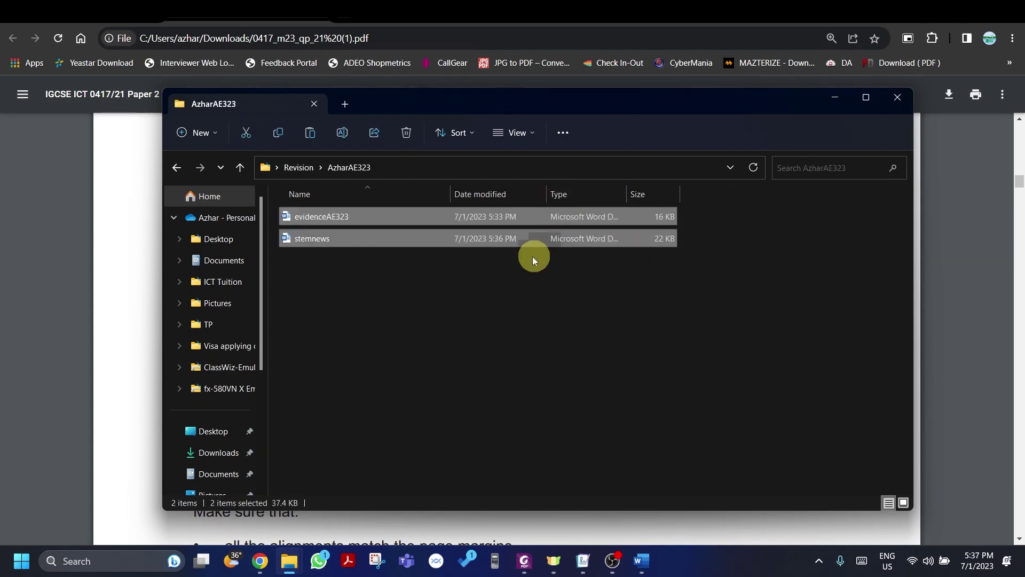
Step: Close the open Word document and bring the exam question paper back to the front
right_click(531, 259)
click(420, 310)
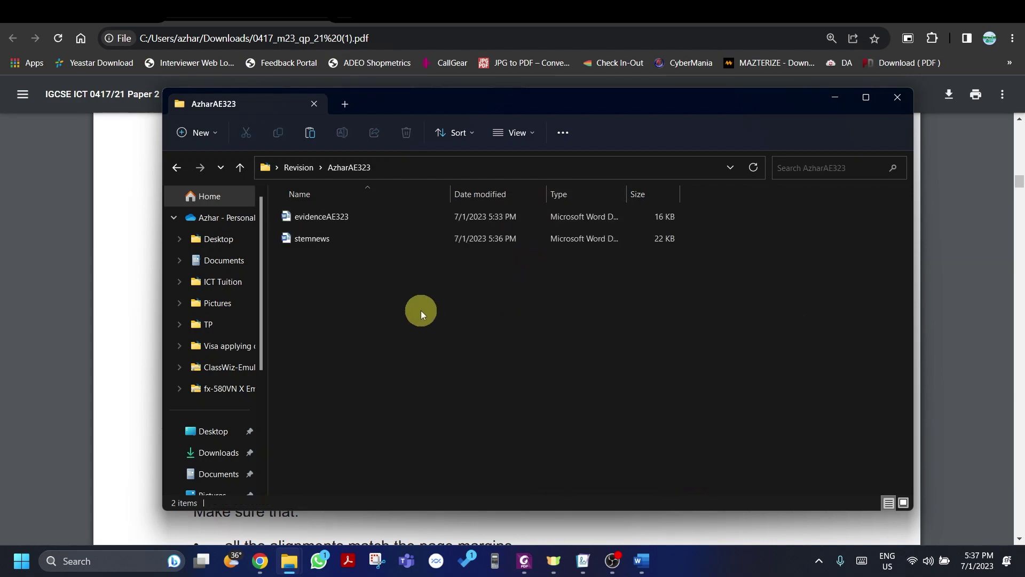
click(639, 558)
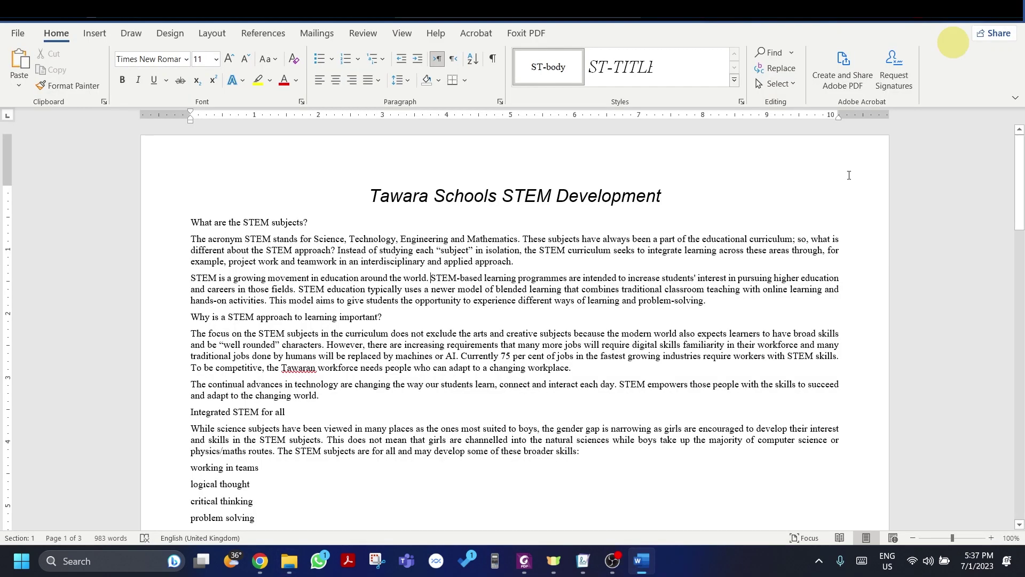
click(710, 451)
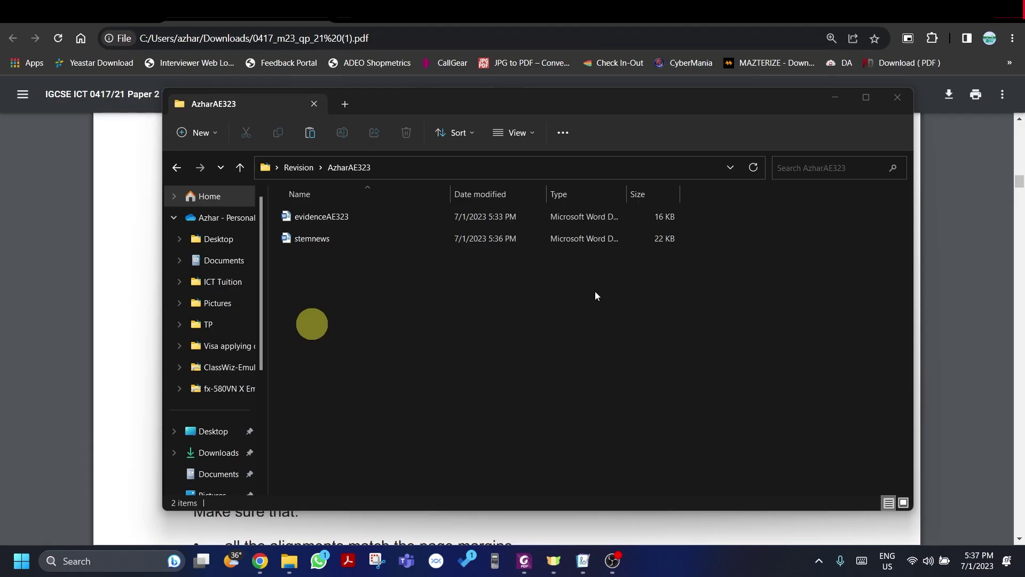
click(87, 270)
click(295, 344)
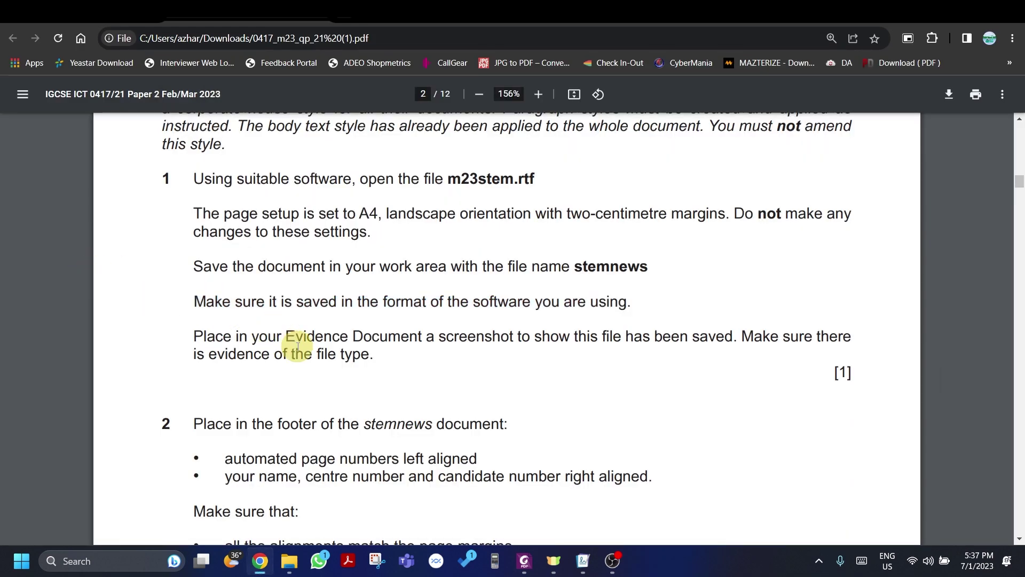
Step: Take a first screen snip of the folder window
key(alt+Tab)
key(alt+Tab)
key(alt+Tab)
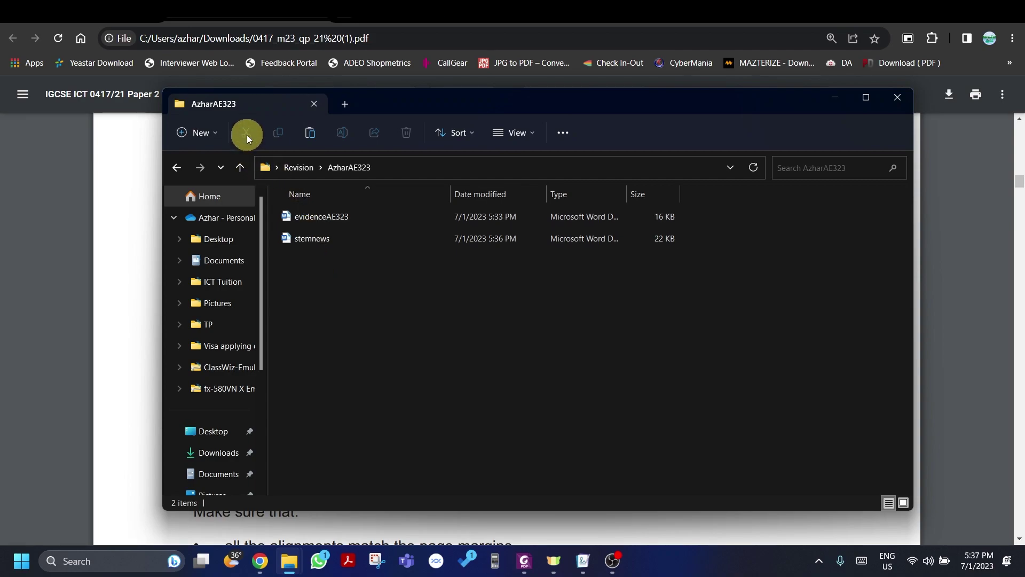
key(super+shift+s)
drag(247, 119, 817, 362)
key(alt+Tab)
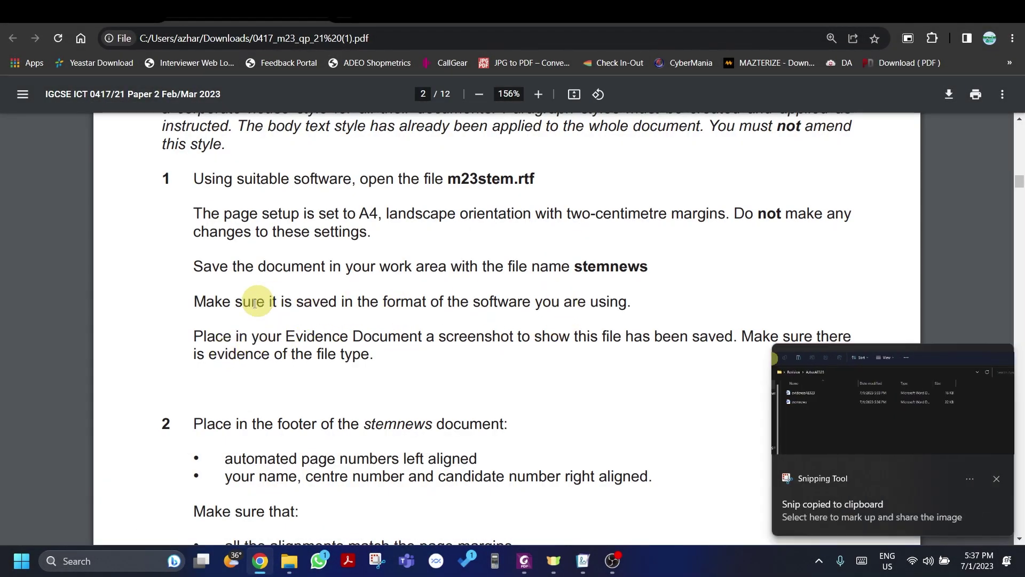
Step: Autofit the Type column to show full file types and snip the folder's file listing
scroll(212, 348, down, 1)
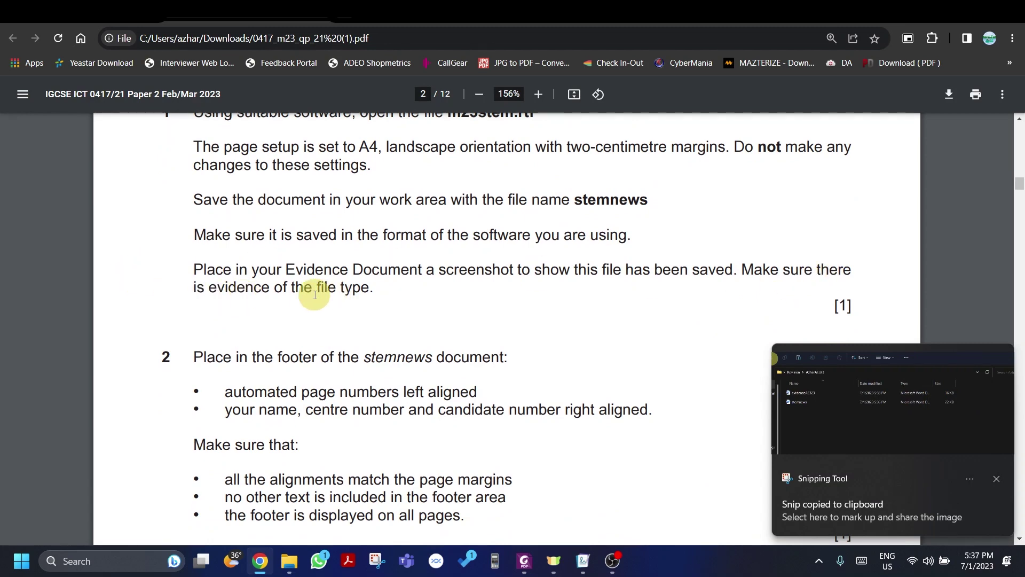
key(alt+Tab)
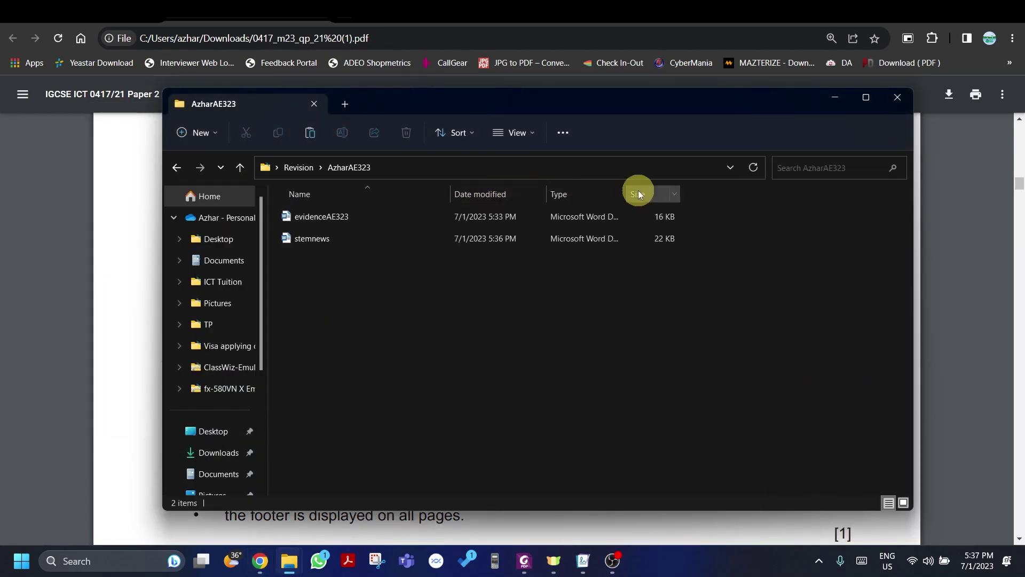
double_click(626, 193)
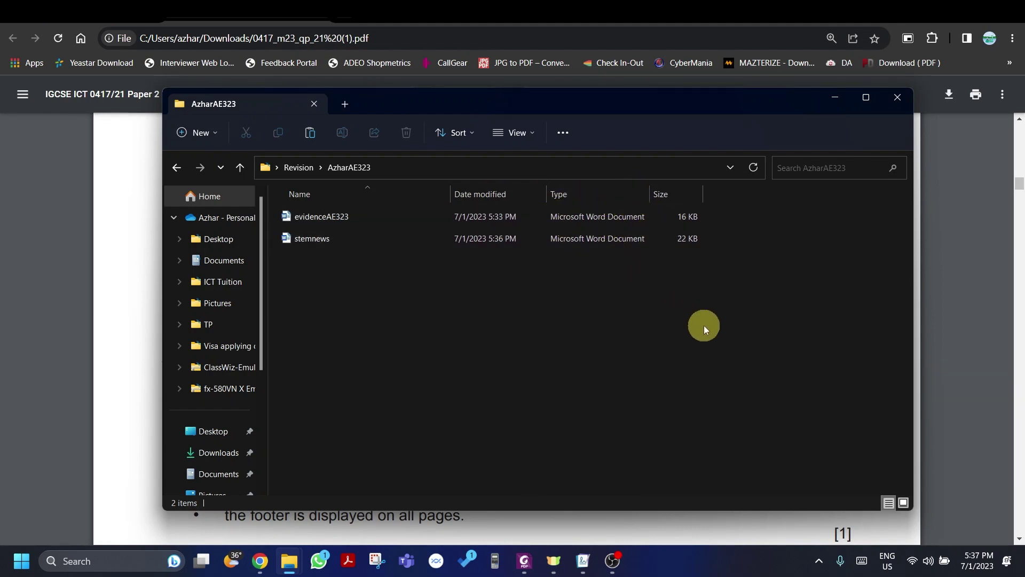
key(super+shift+s)
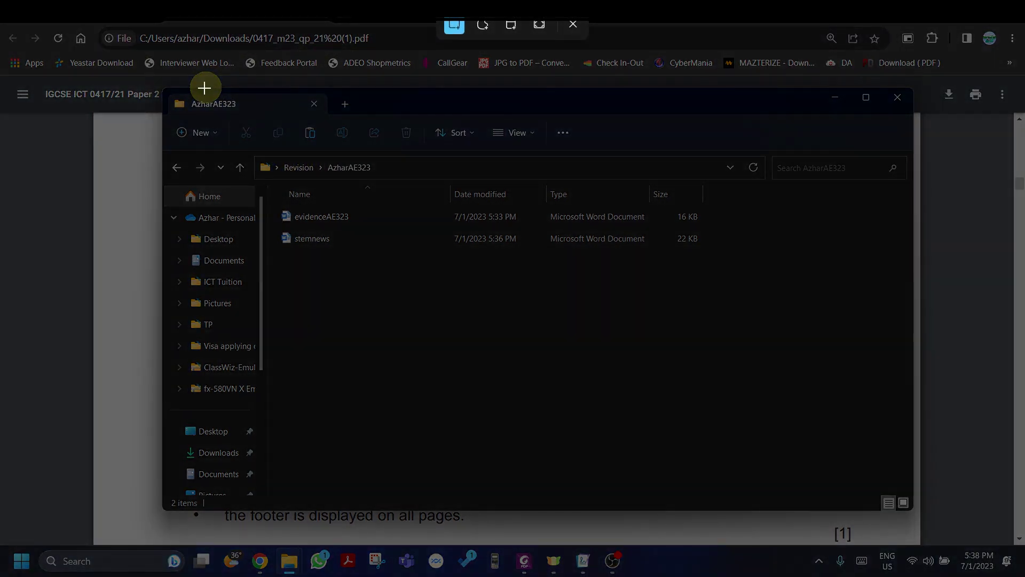
drag(206, 85, 640, 373)
drag(782, 444, 822, 365)
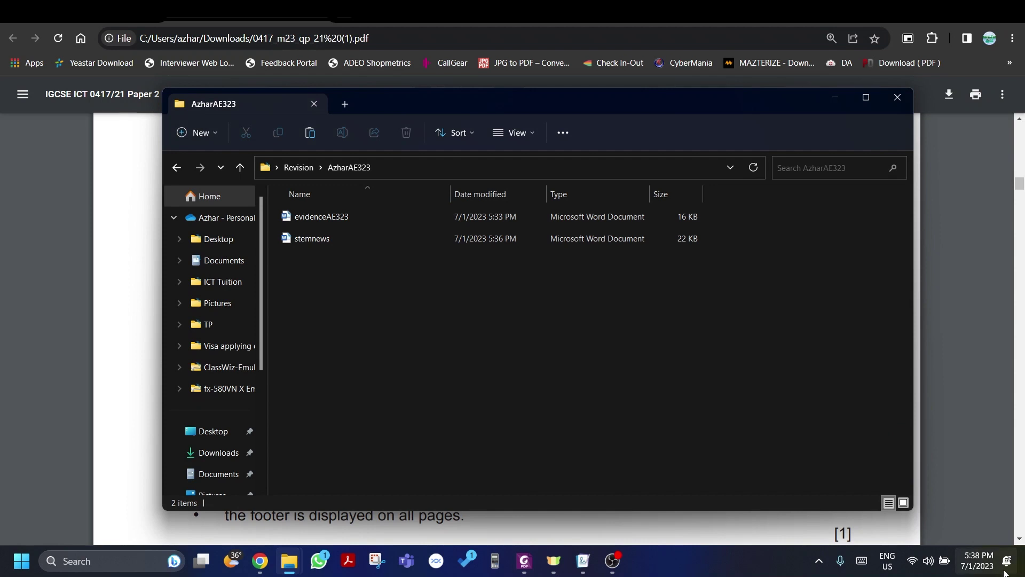
click(959, 373)
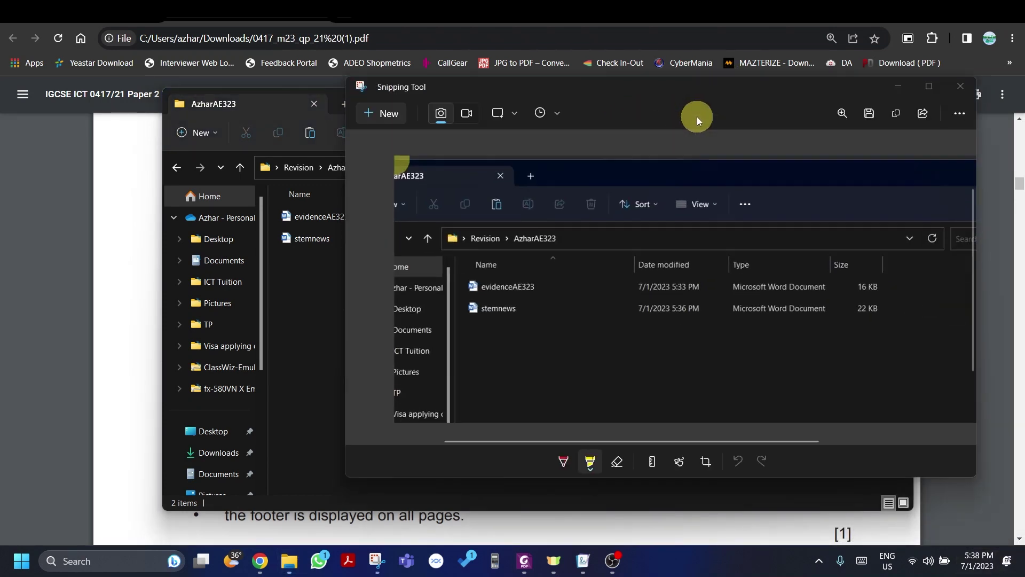
click(902, 85)
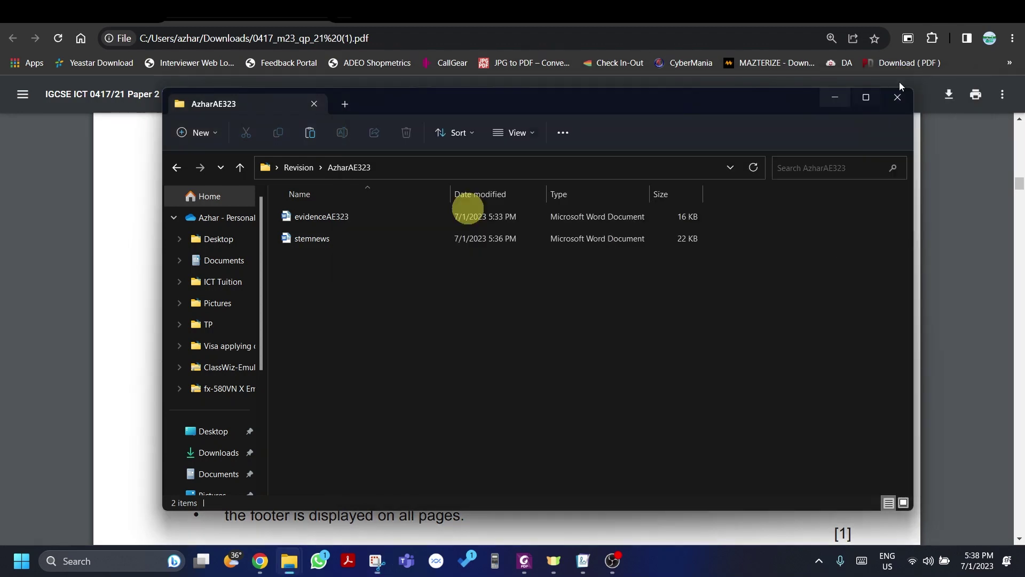
Step: Open evidenceAE323 in Word and place the cursor on the empty line under Step 1
click(349, 214)
double_click(348, 214)
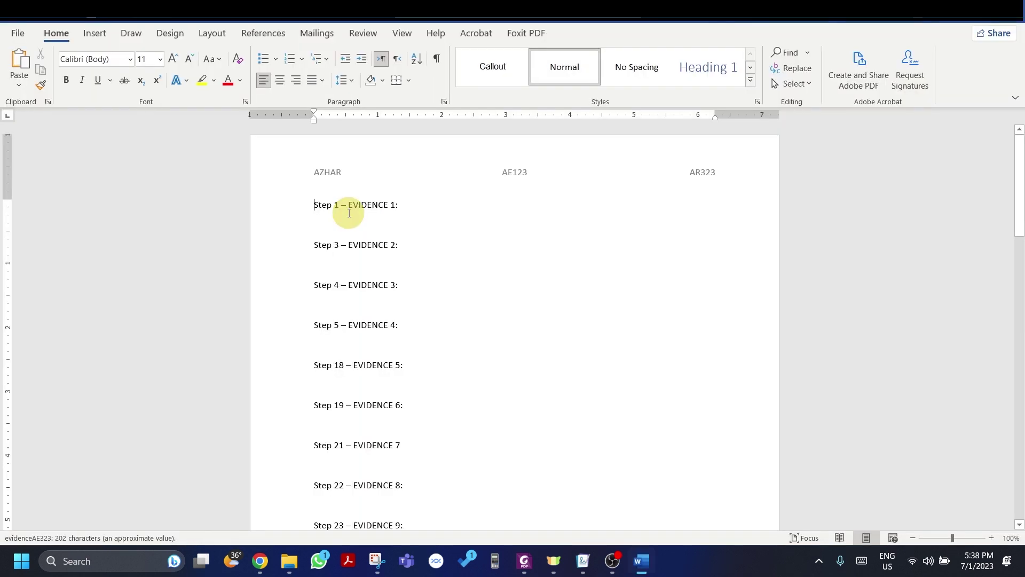
click(338, 223)
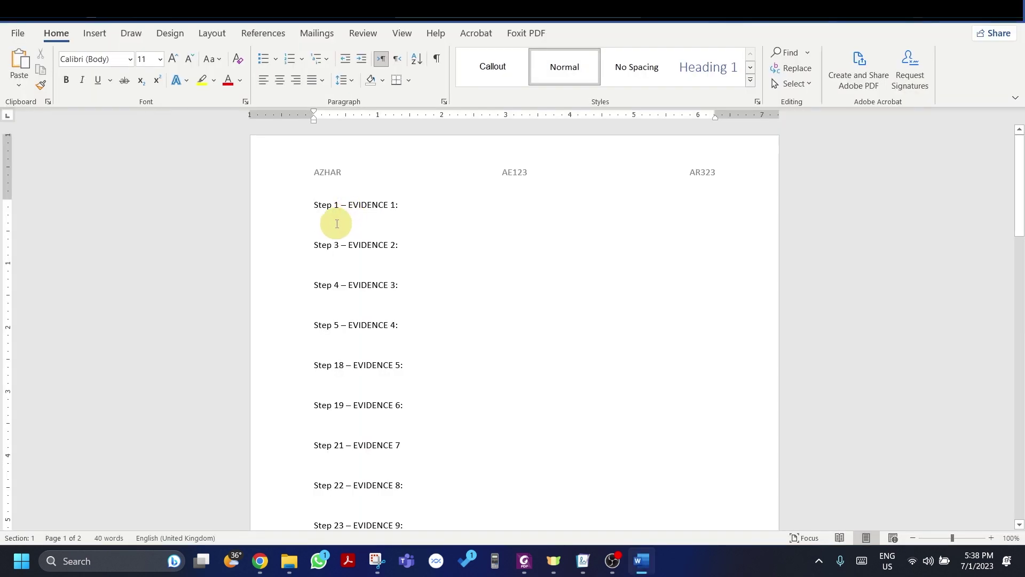
Step: Paste the folder screenshot under Step 1 – EVIDENCE 1, then return to the question paper
key(ctrl+v)
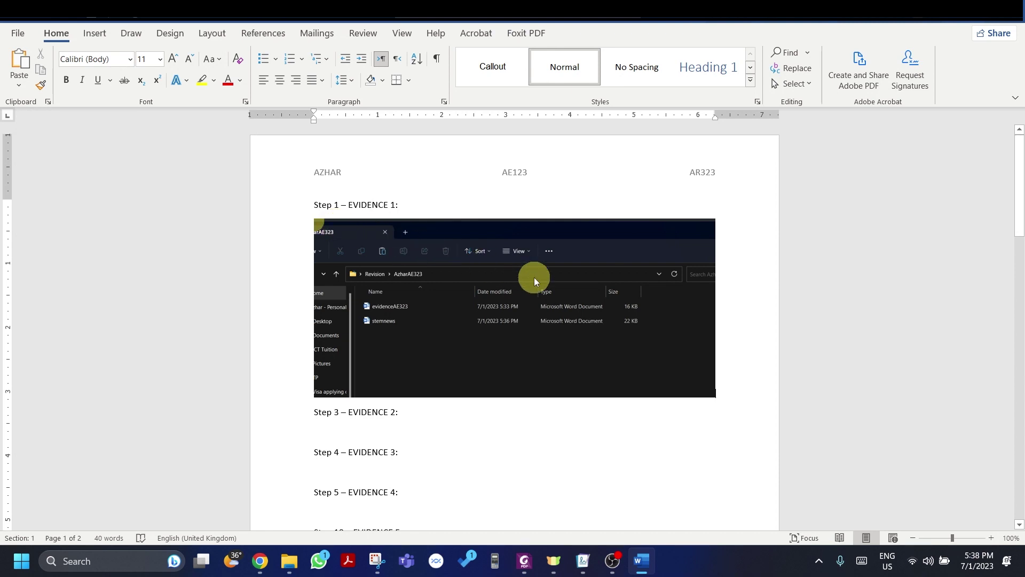
key(alt+Tab)
key(alt+Tab)
key(alt+Tab)
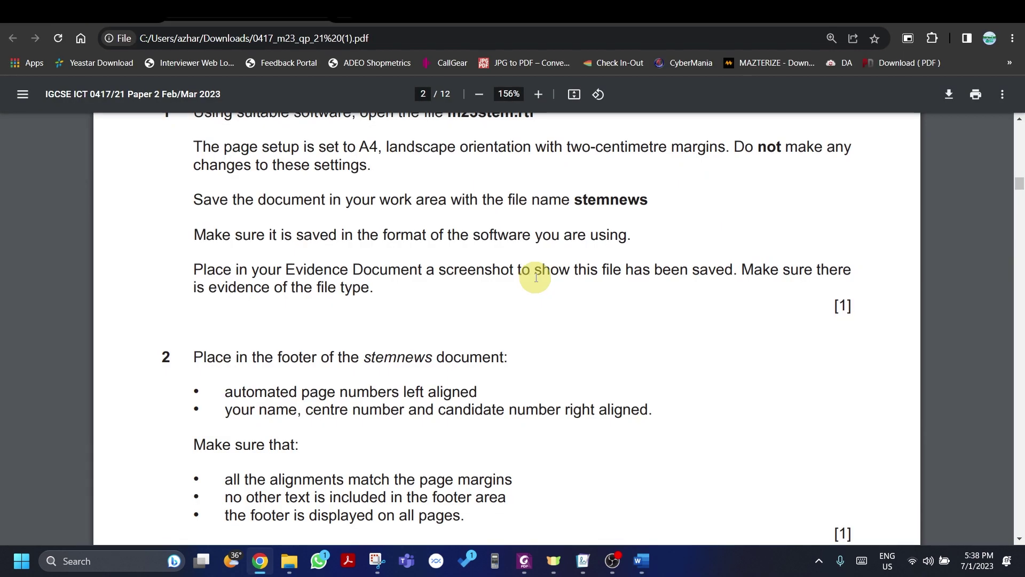
Step: Read question 2's footer requirements, then open stemnews from the candidate-named folder
scroll(536, 277, down, 1)
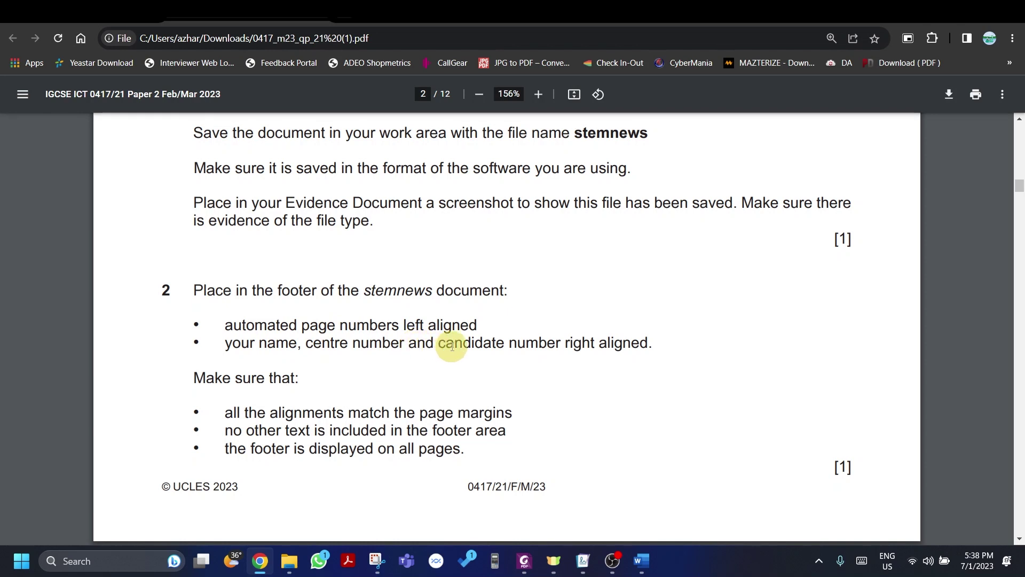
key(alt+Tab)
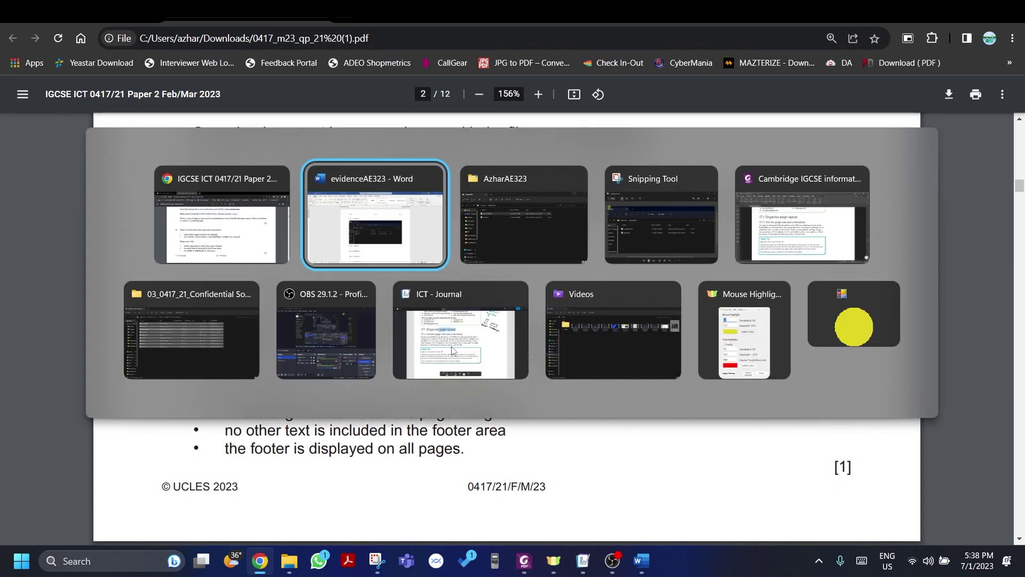
key(alt+Tab)
click(395, 245)
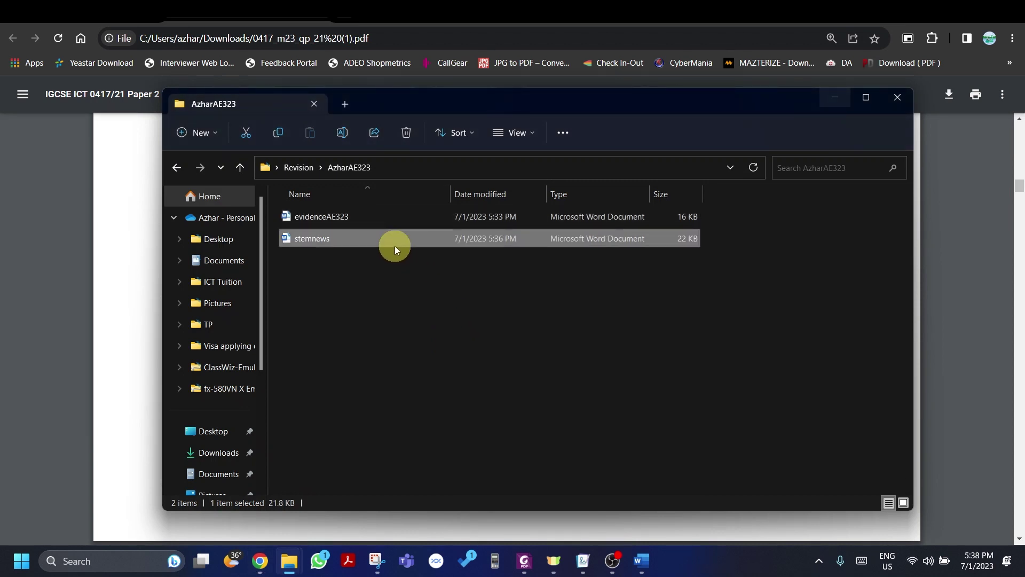
double_click(395, 246)
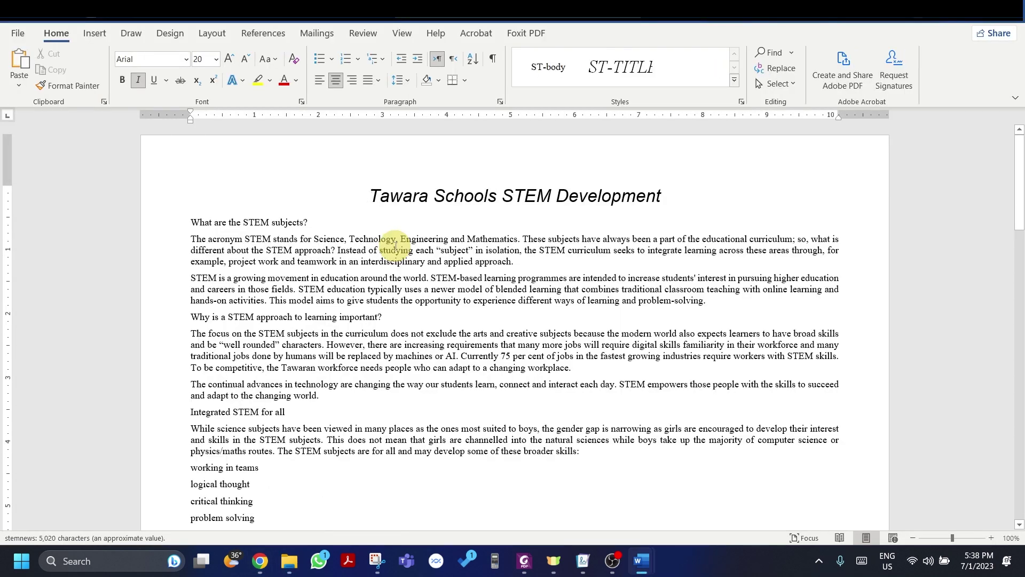
Step: Insert the Blank (Three Columns) footer on stemnews and select its left placeholder
scroll(396, 246, down, 5)
click(279, 430)
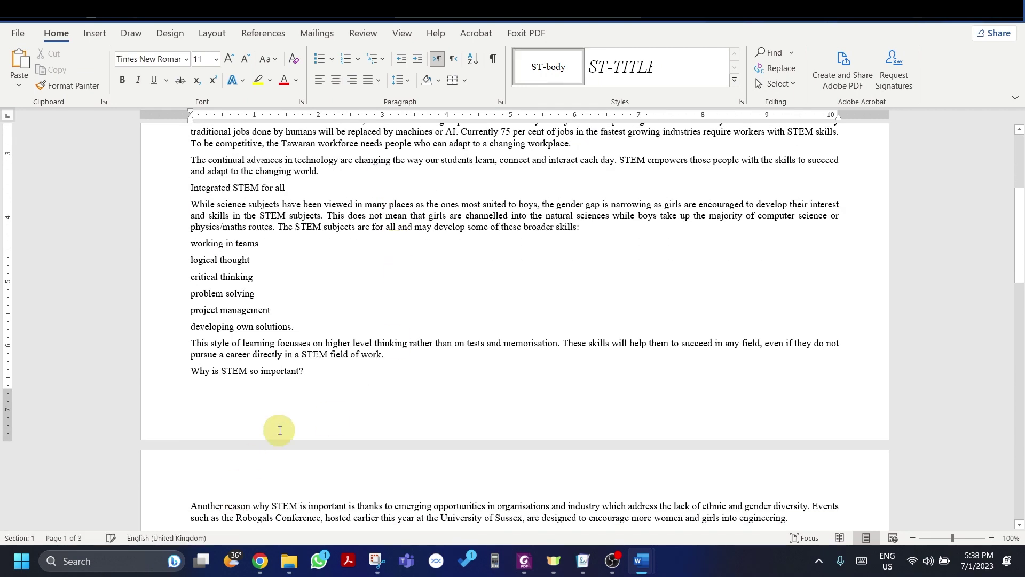
double_click(280, 430)
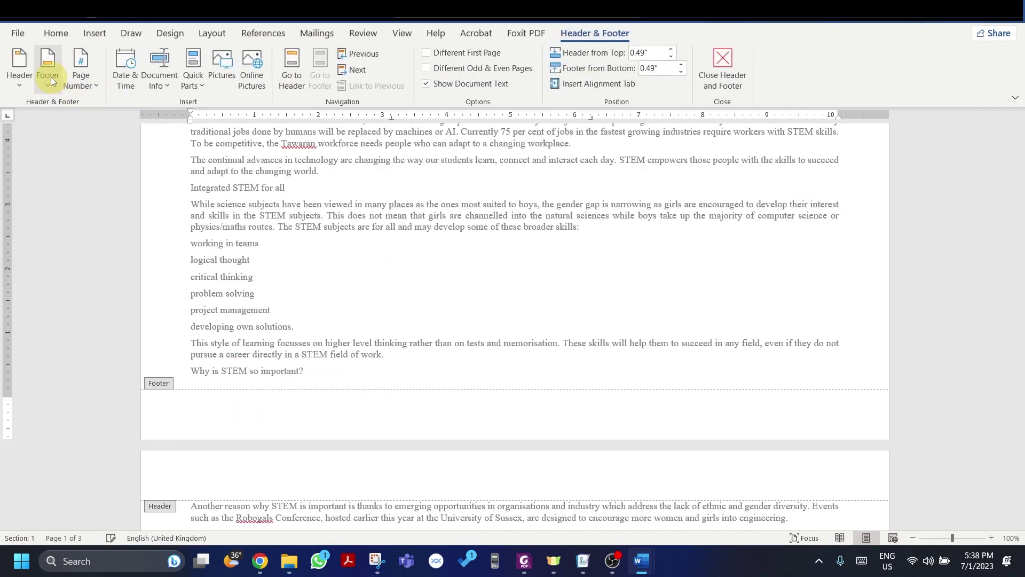
click(48, 80)
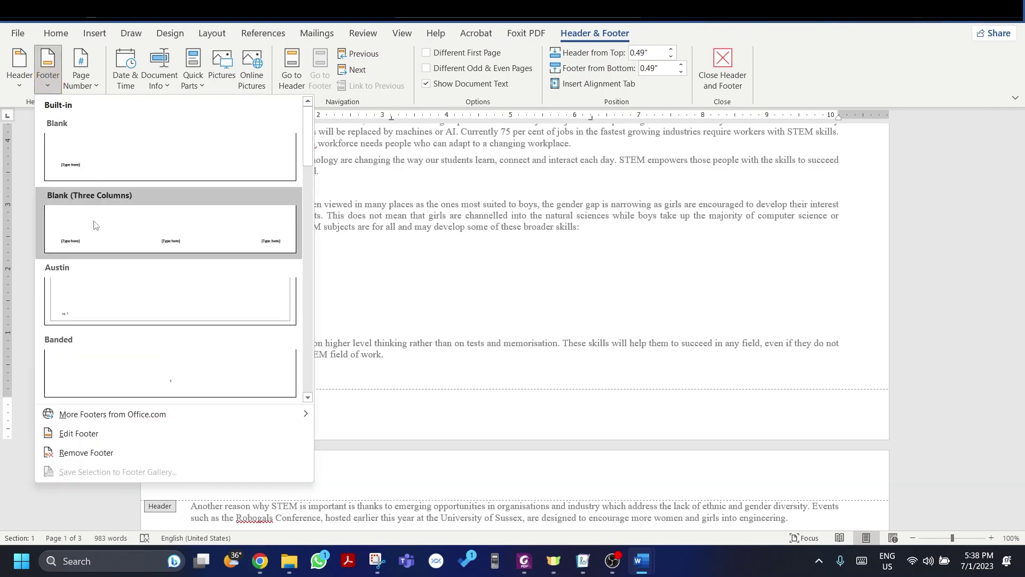
click(94, 220)
click(202, 409)
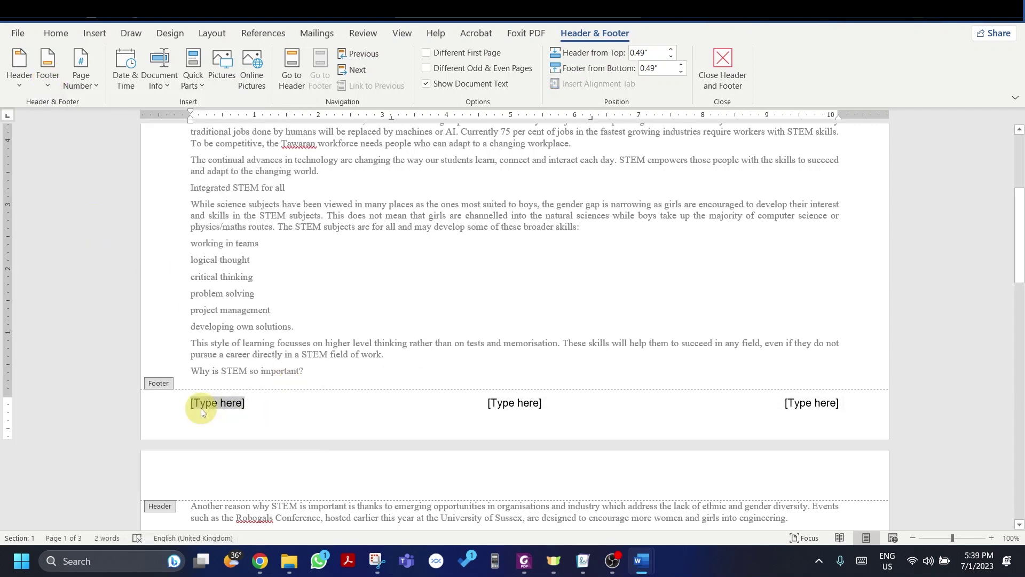
key(alt+Tab)
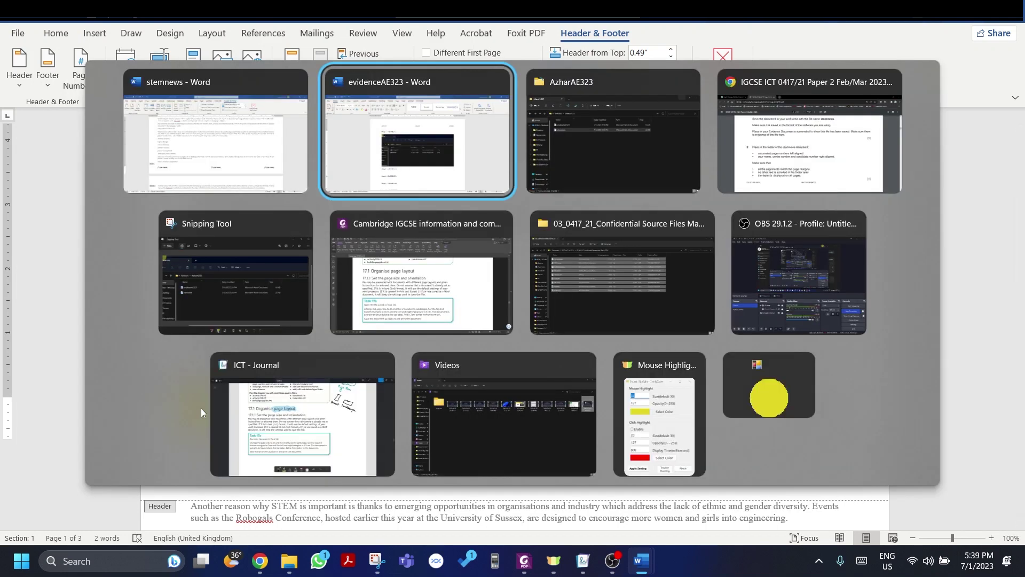
key(alt+Tab)
key(alt+Tab)
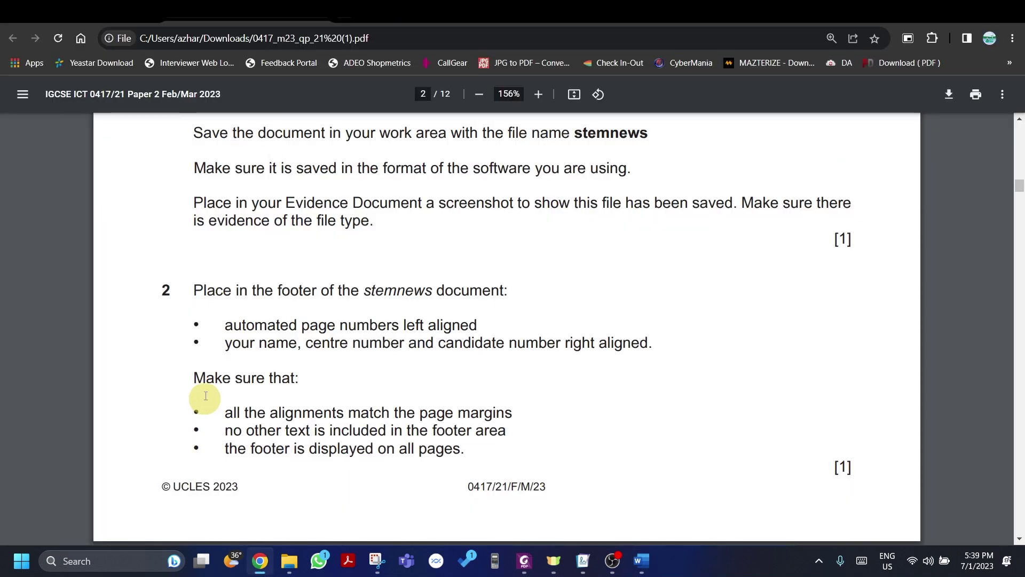
key(alt+Tab)
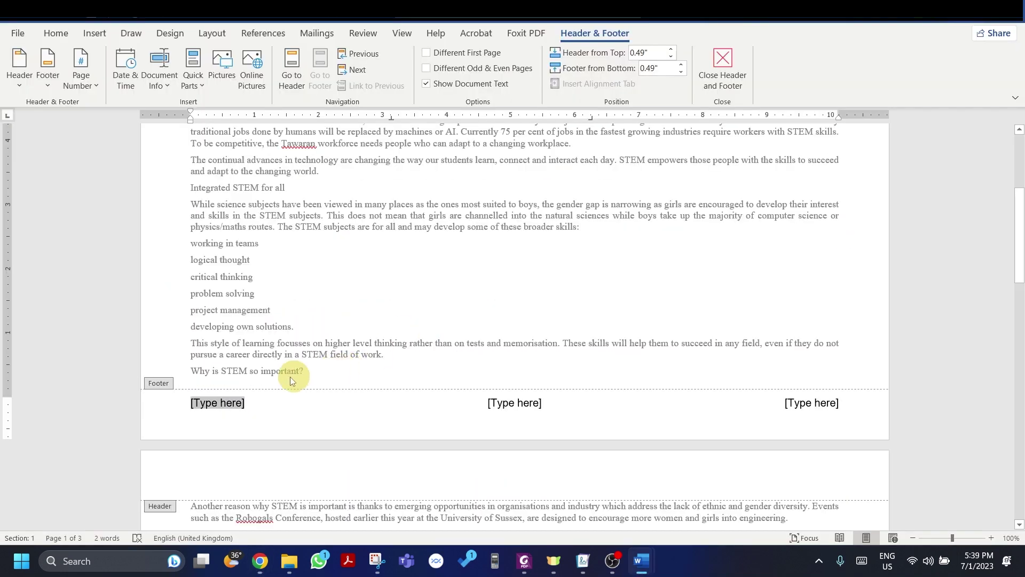
Step: Insert a Page field in 1, 2, 3 format into the left footer placeholder
click(153, 73)
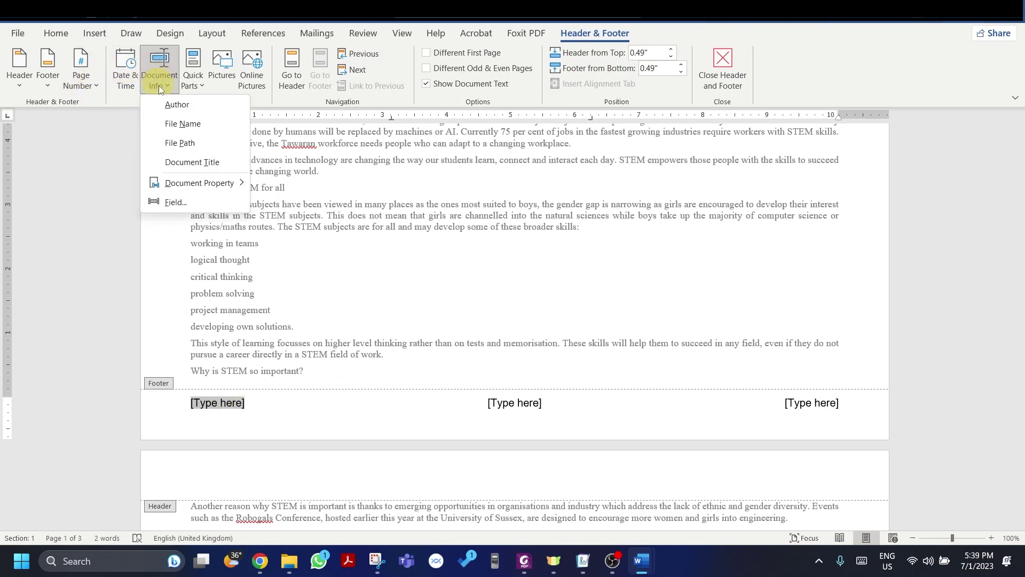
mouse_move(201, 188)
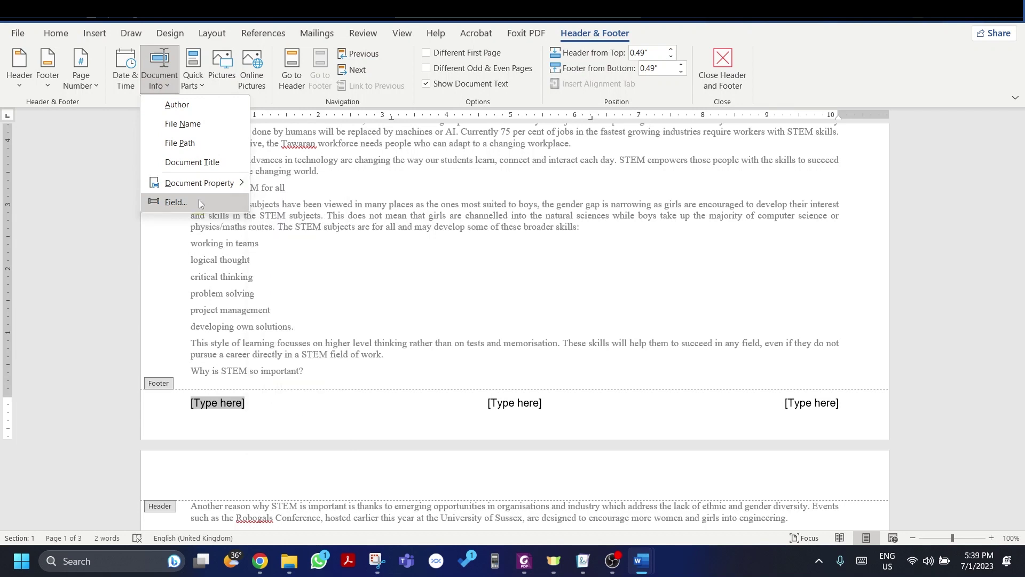
click(163, 206)
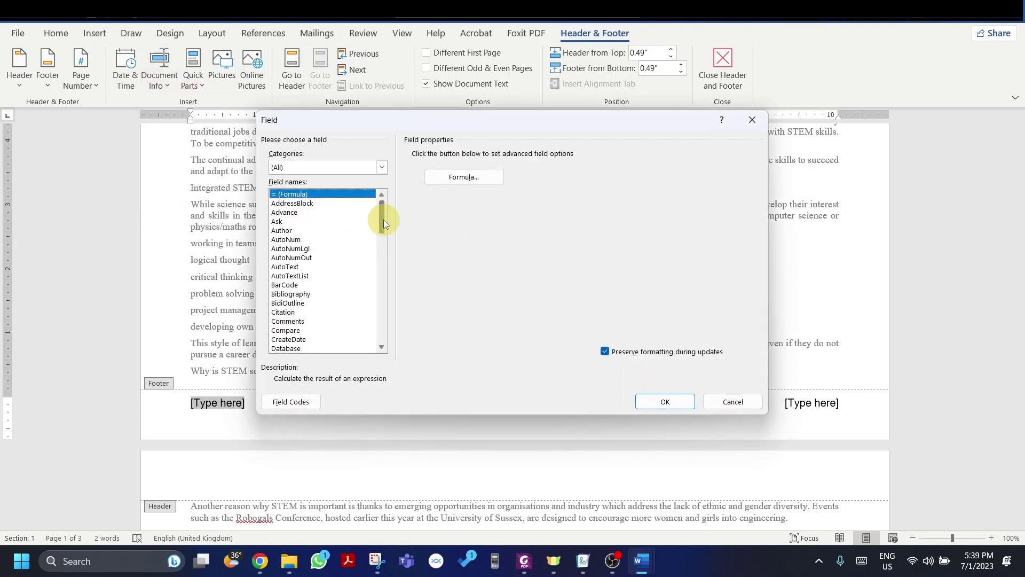
drag(383, 219, 379, 303)
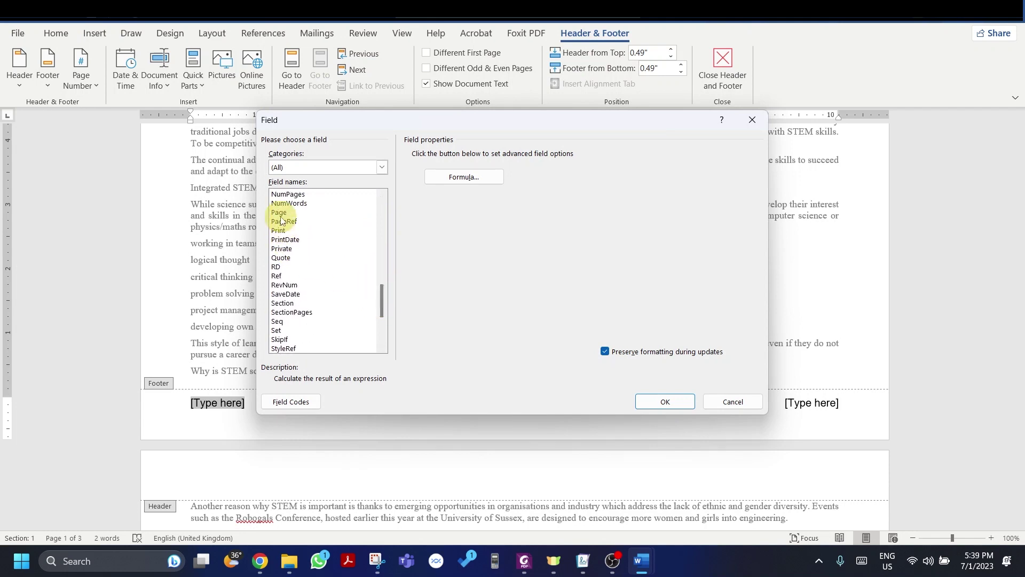
click(281, 214)
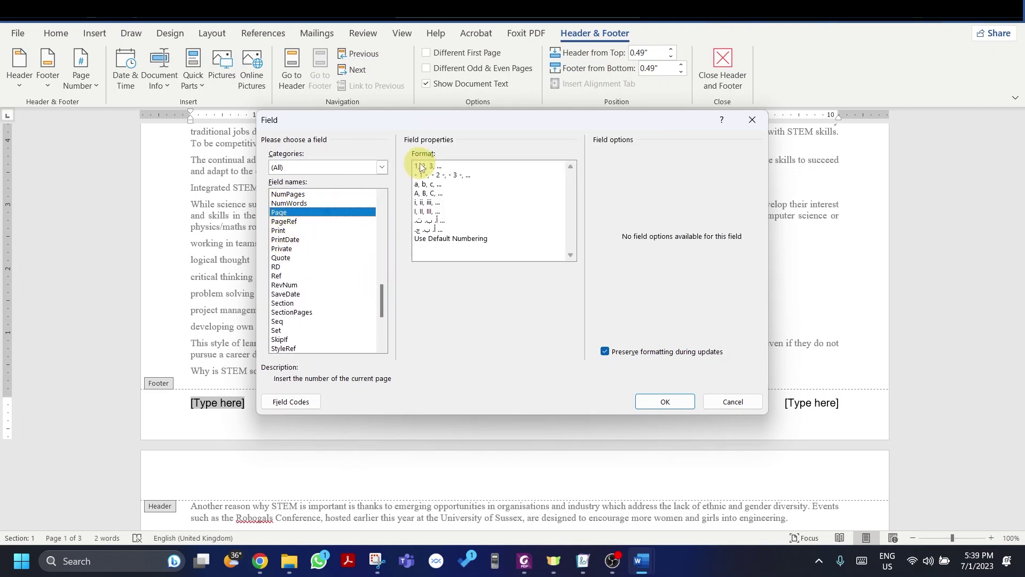
click(424, 166)
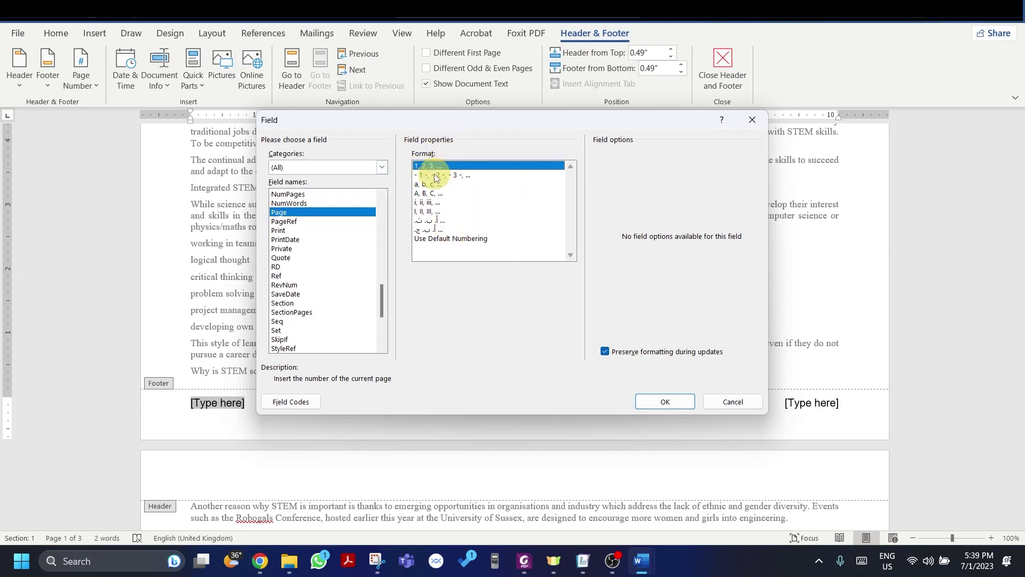
click(434, 239)
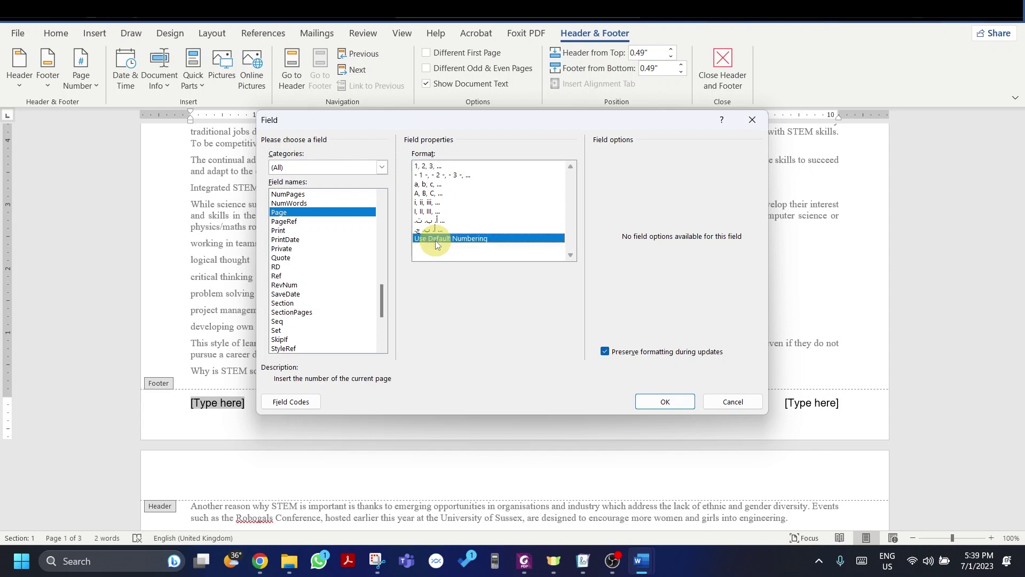
click(435, 166)
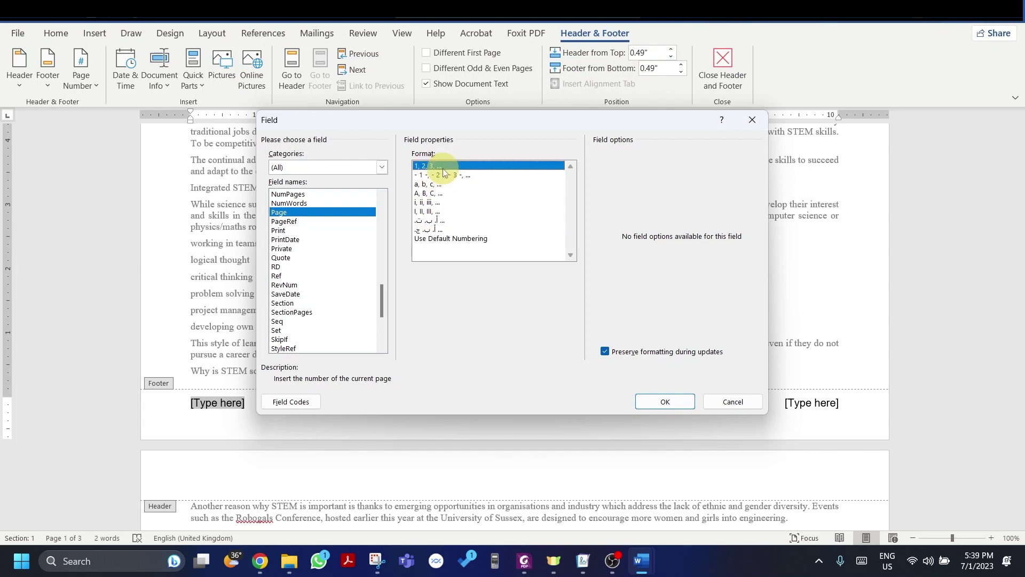
click(662, 402)
scroll(270, 256, down, 4)
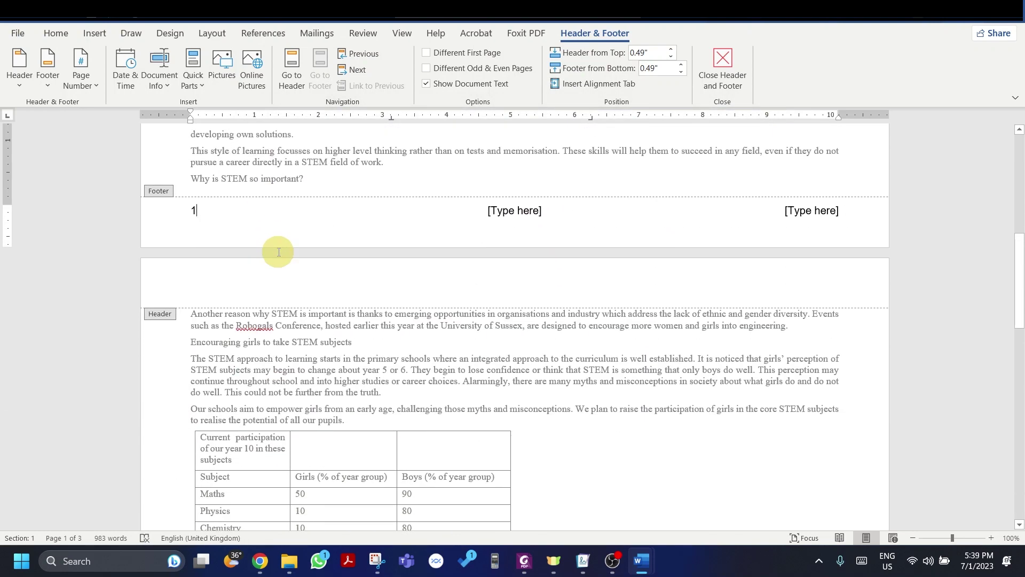
scroll(278, 252, down, 8)
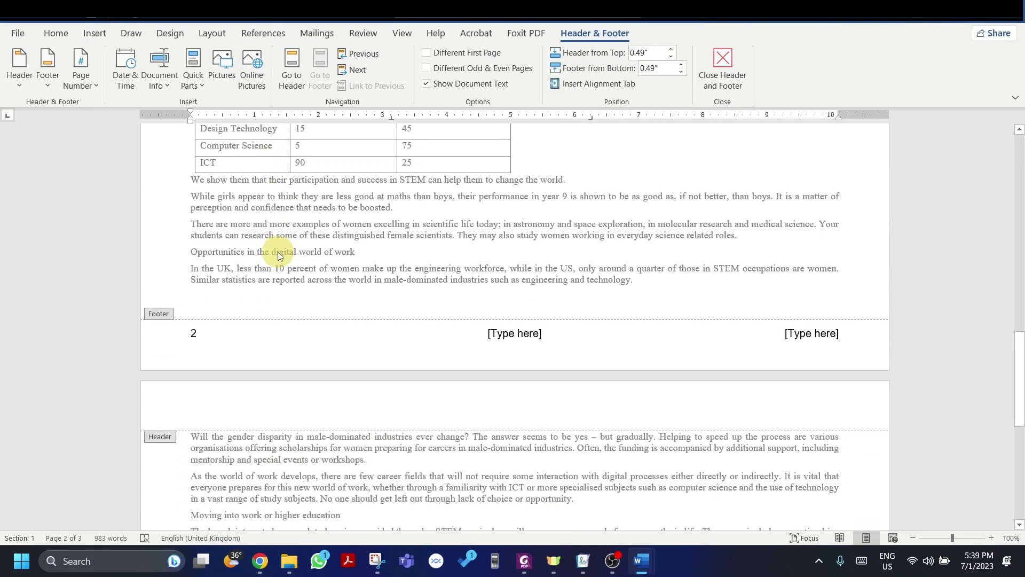
scroll(278, 251, down, 7)
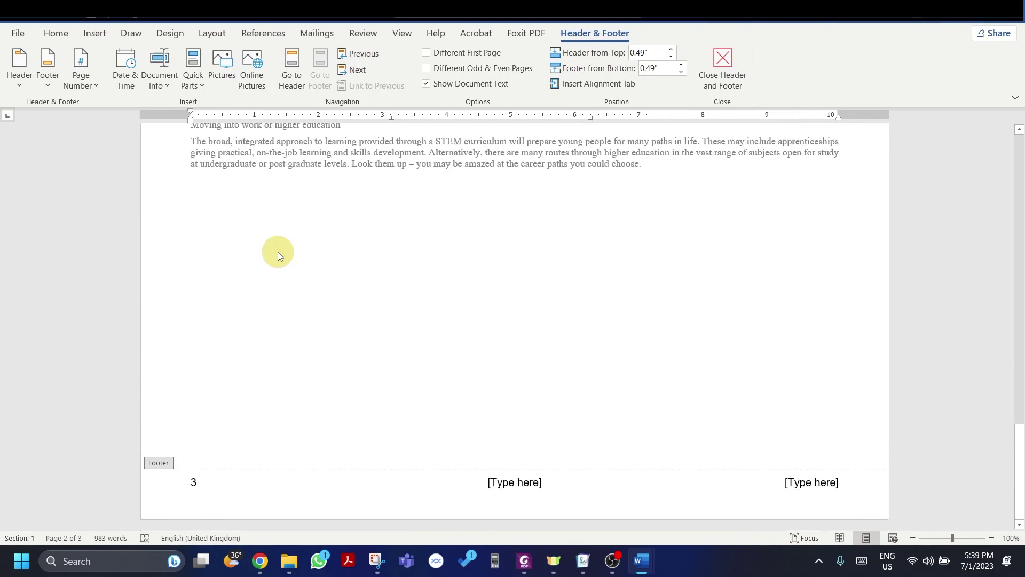
scroll(277, 252, up, 15)
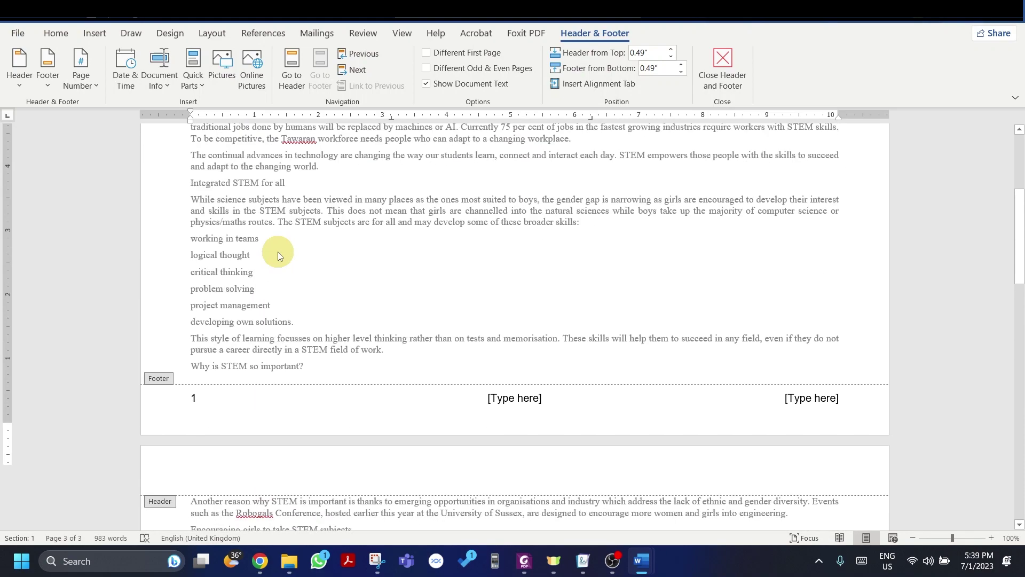
scroll(278, 252, up, 1)
key(alt+Tab)
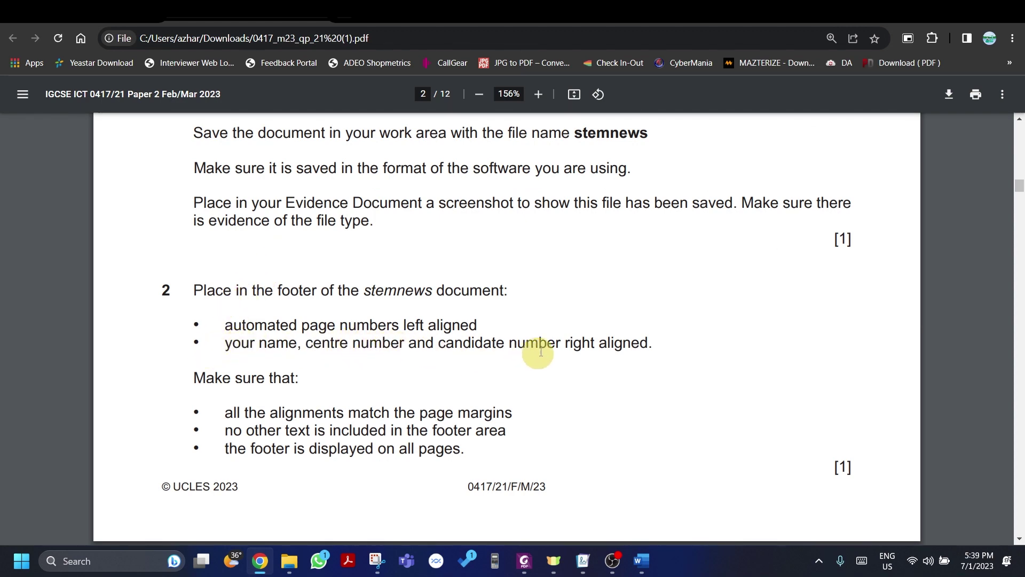
key(alt+Tab)
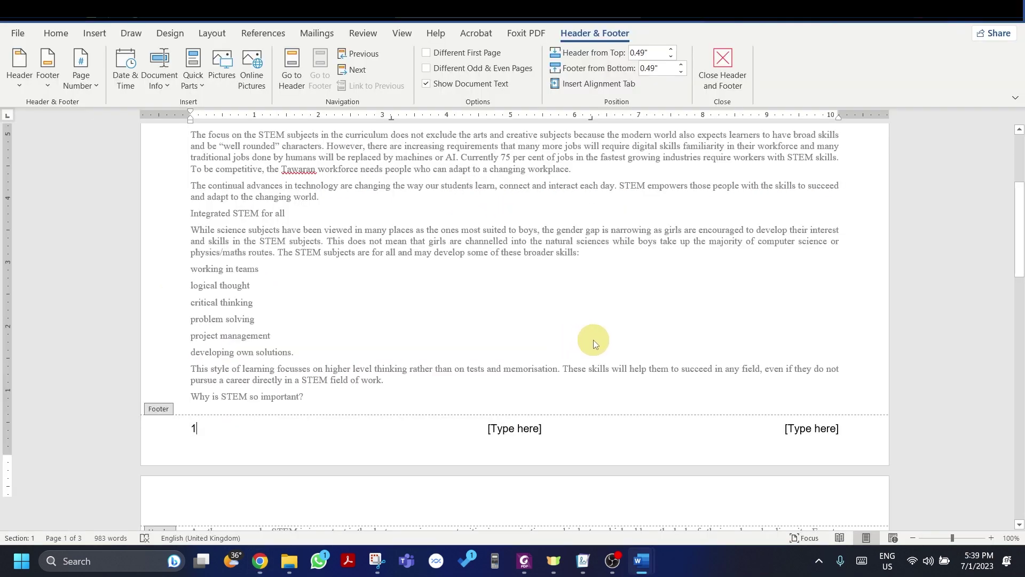
scroll(593, 339, up, 2)
scroll(631, 386, down, 1)
Step: Type the candidate's name, centre number and candidate number into the right footer placeholder, then switch to the exam paper
click(804, 457)
triple_click(803, 458)
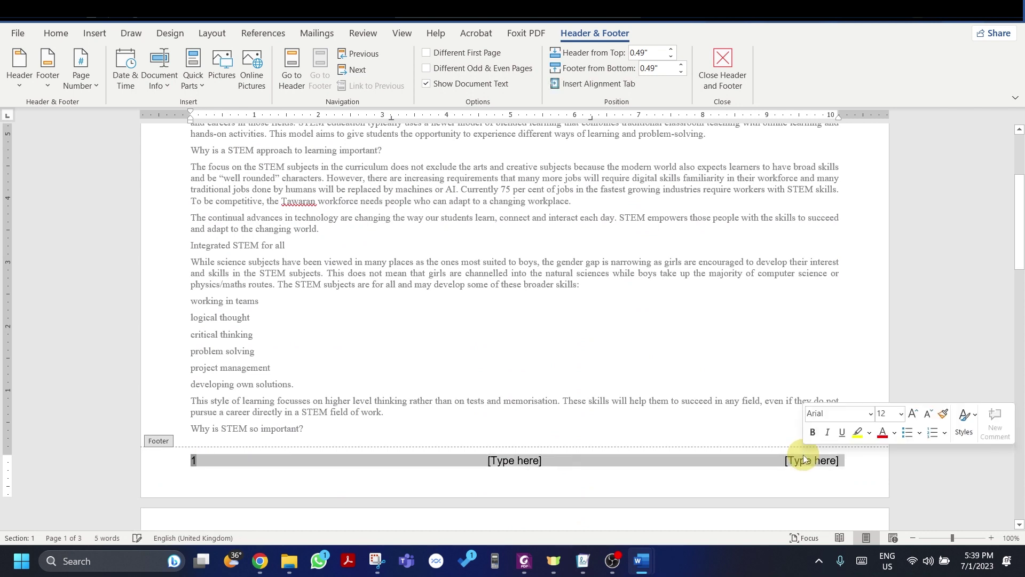
click(808, 460)
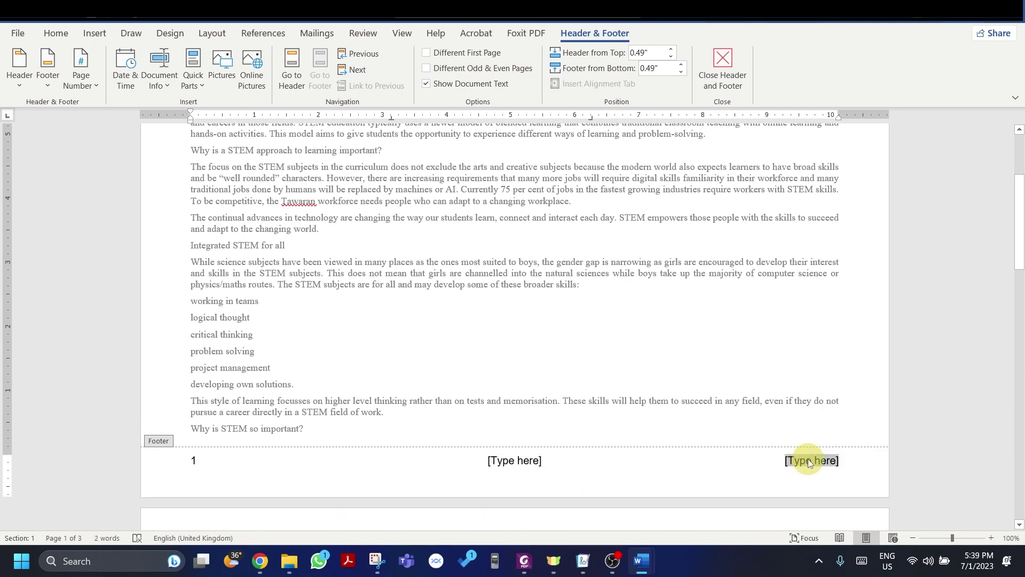
text(Azhar,)
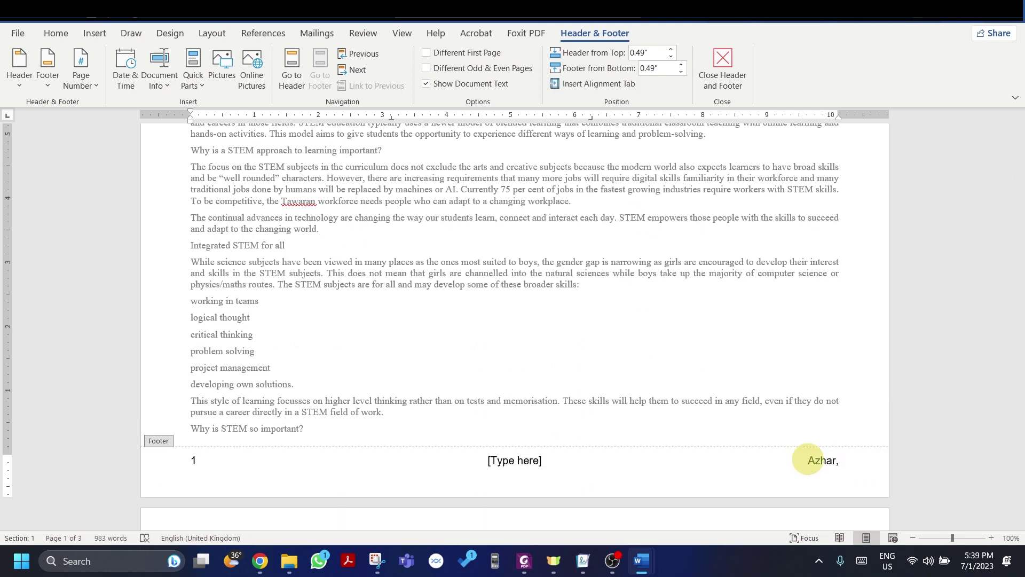
text( AE123, AE323)
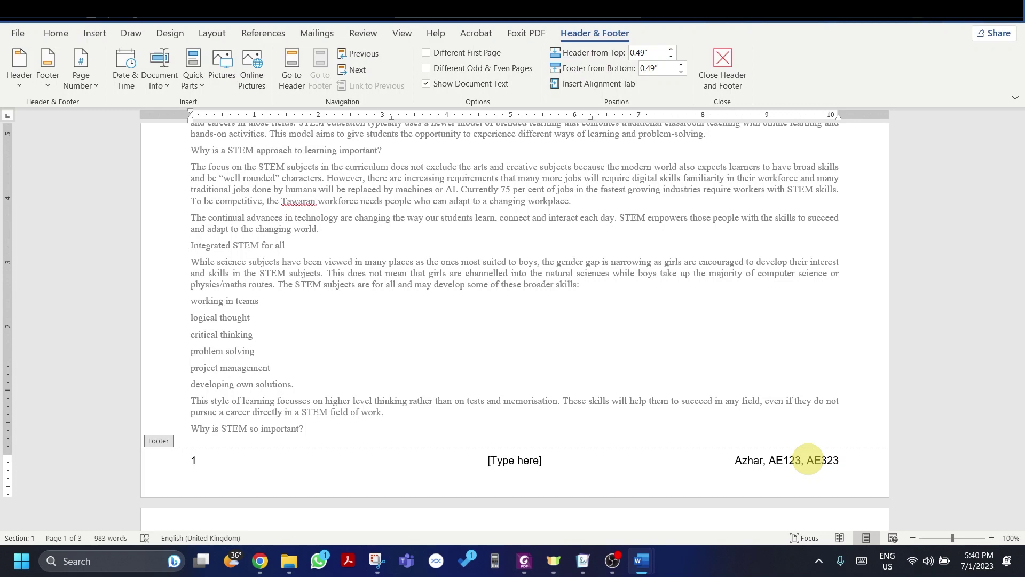
click(737, 460)
drag(742, 462, 852, 451)
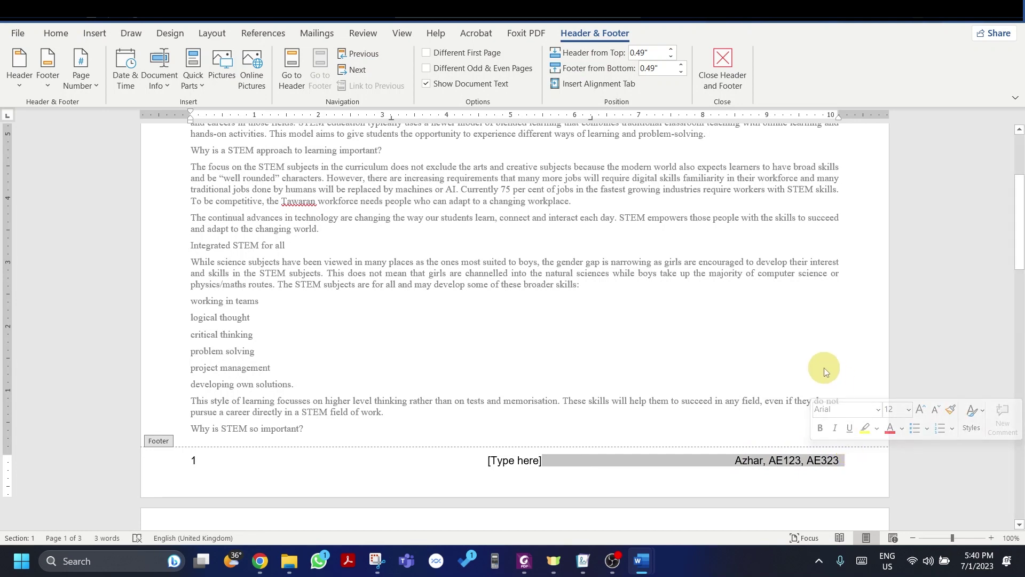
key(alt+Tab)
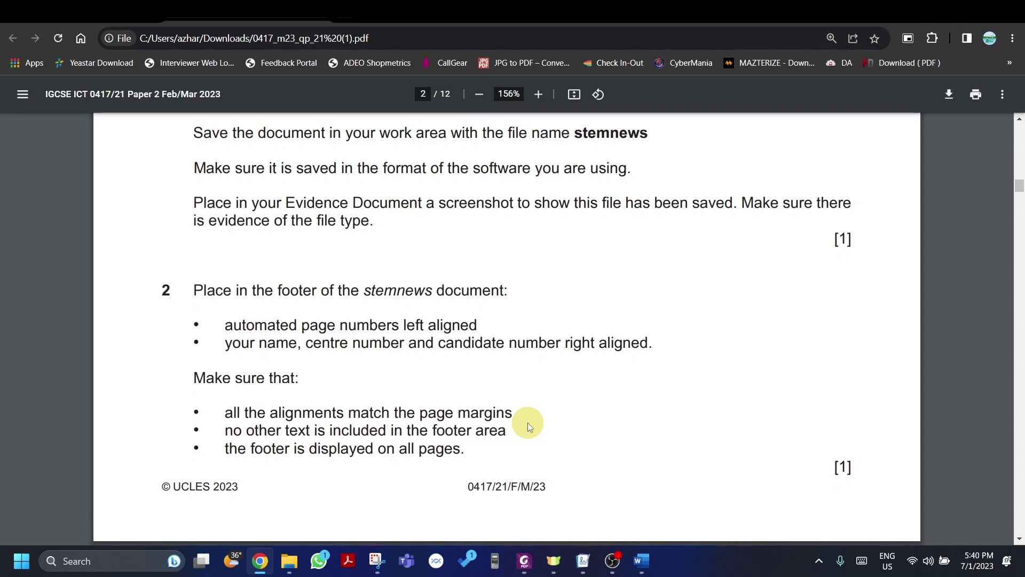
Step: Delete the centre [Type here] footer placeholder and check the footer across the pages
key(alt+Tab)
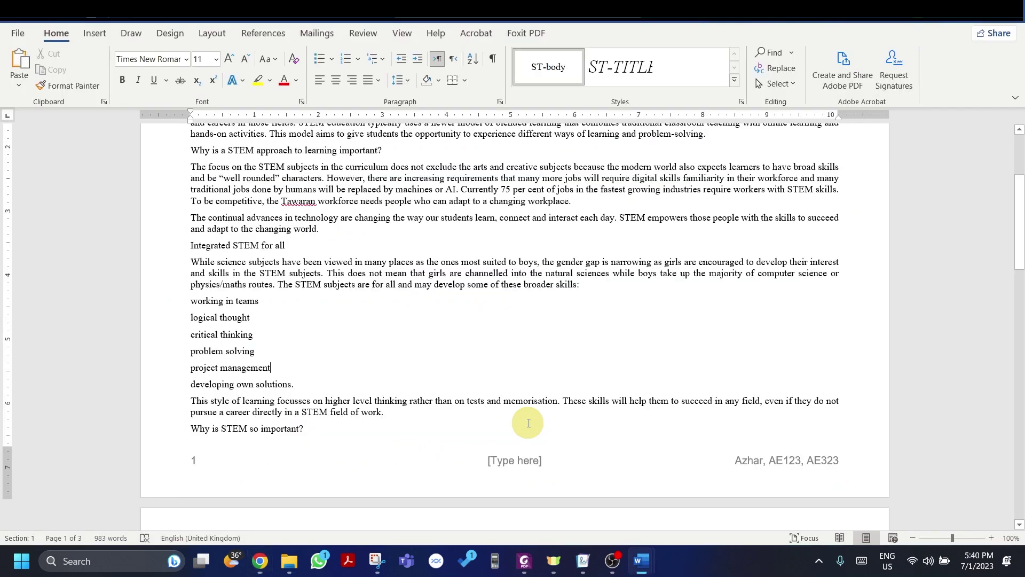
scroll(523, 422, down, 1)
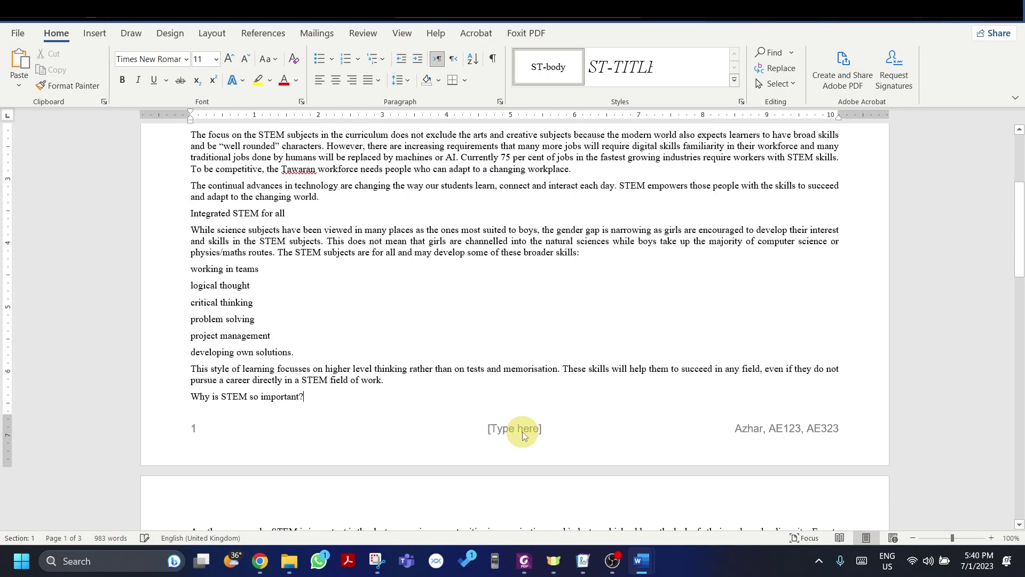
double_click(522, 431)
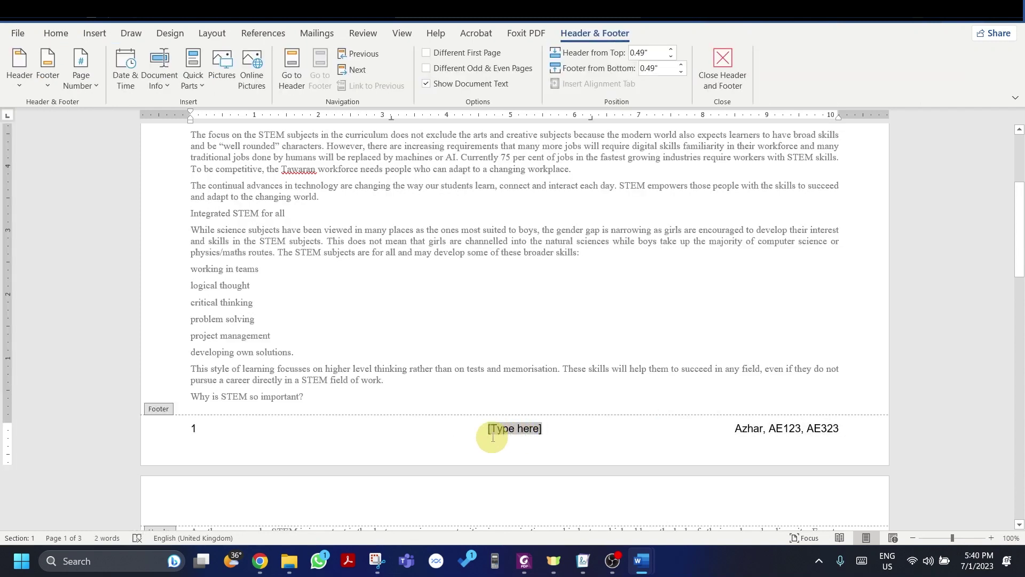
key(BackSpace)
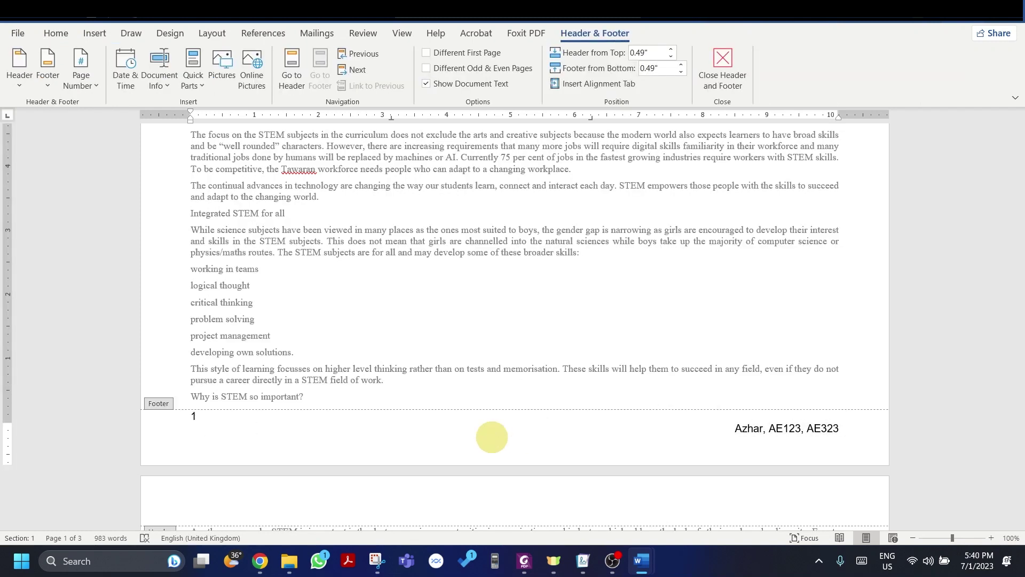
double_click(584, 307)
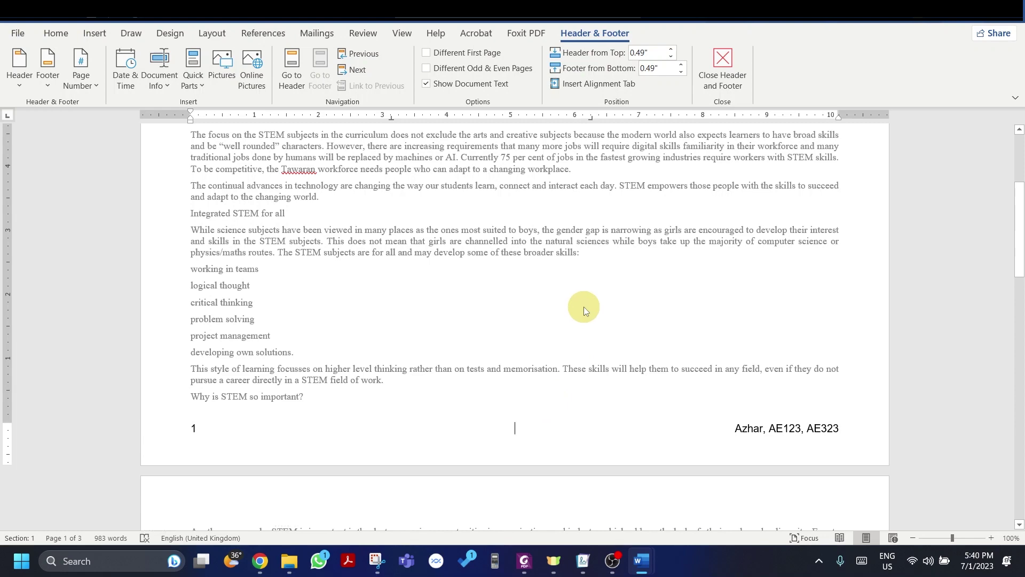
scroll(584, 306, down, 10)
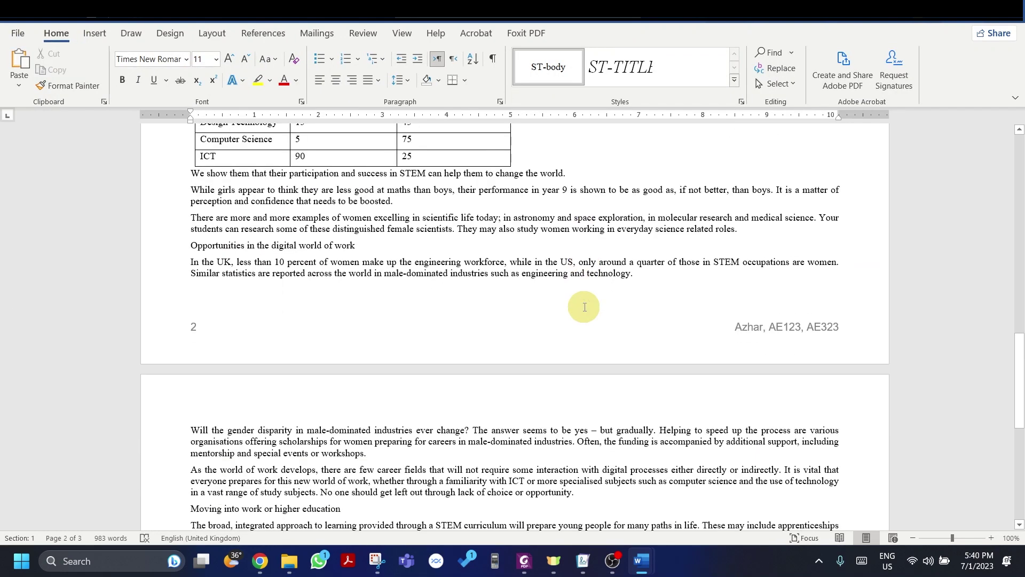
scroll(571, 293, down, 6)
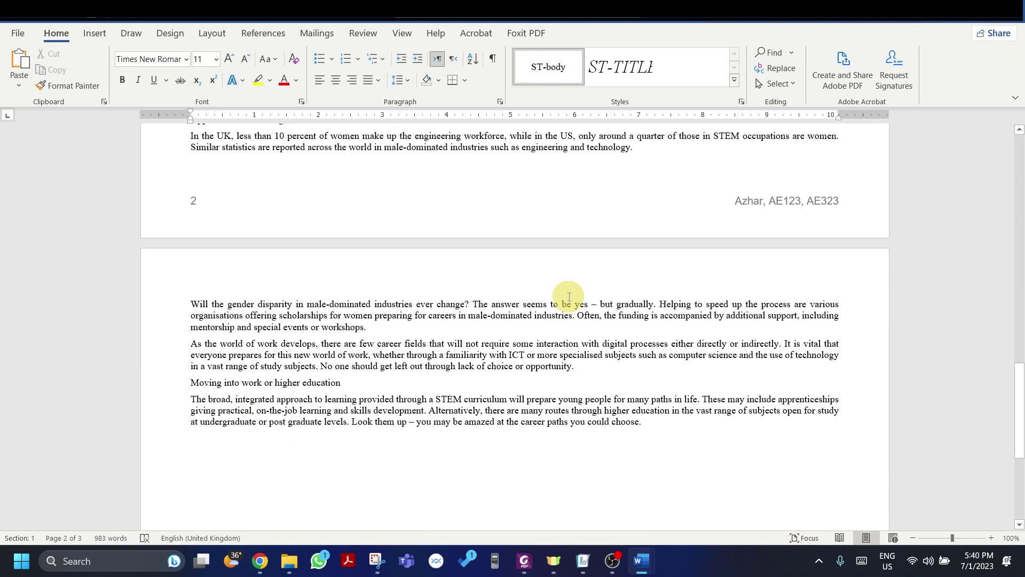
scroll(569, 297, down, 3)
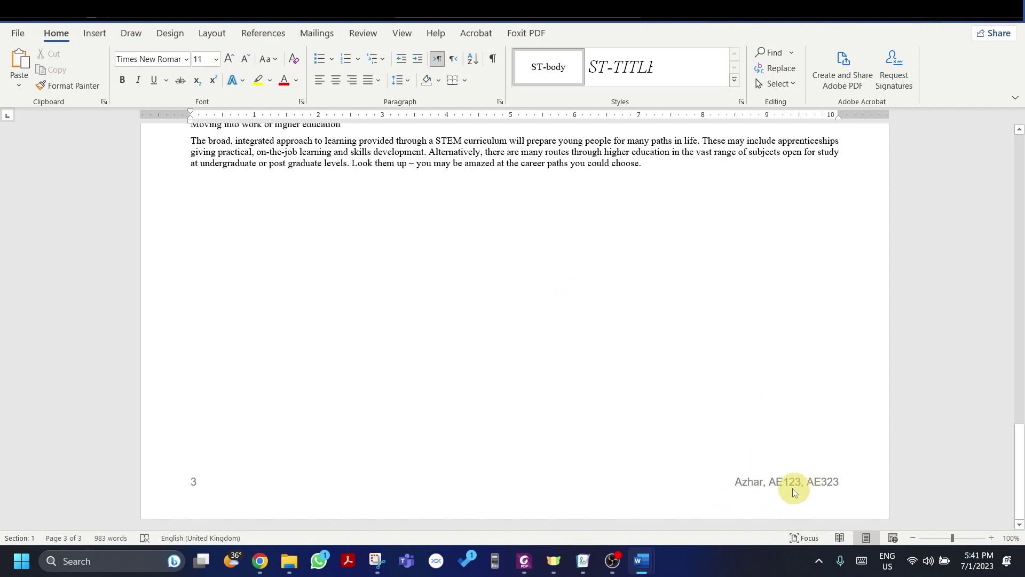
Step: Scroll the exam paper to question 3's house style specification
key(alt+Tab)
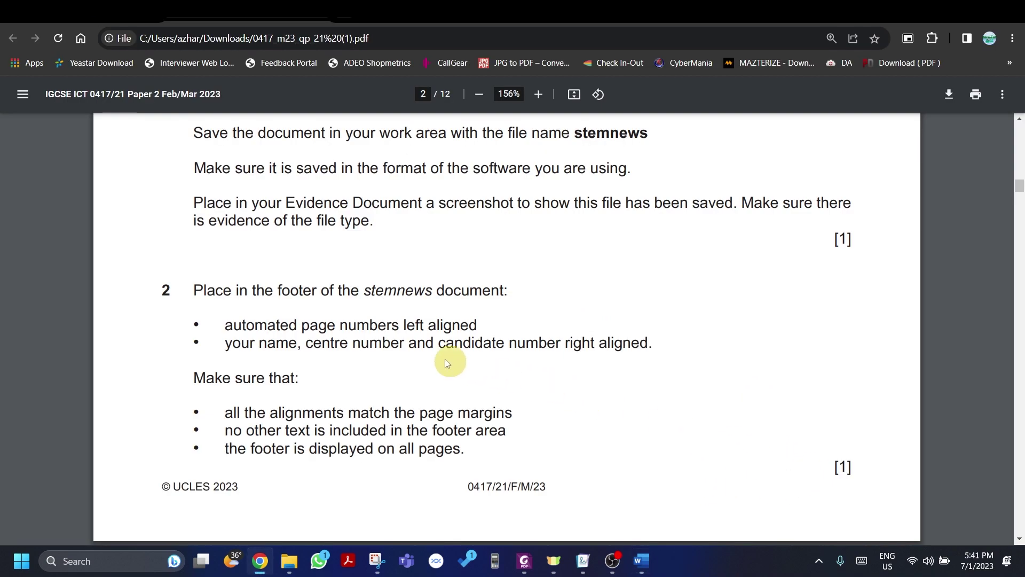
scroll(349, 344, down, 6)
scroll(348, 344, down, 3)
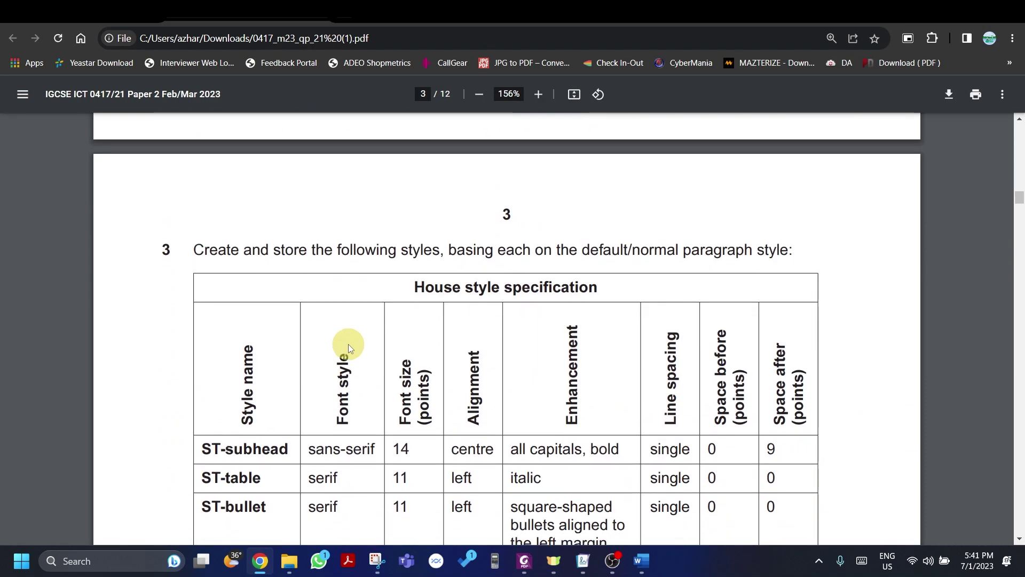
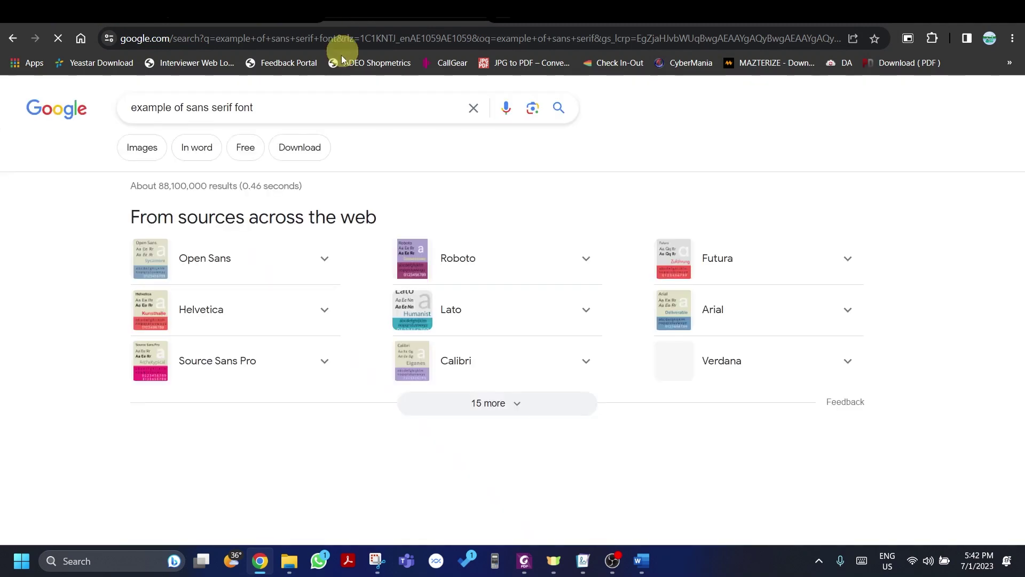
Step: Read Google's answers naming sans serif fonts like Roboto and Open Sans, then return to the house style table
scroll(270, 238, down, 4)
scroll(273, 240, down, 6)
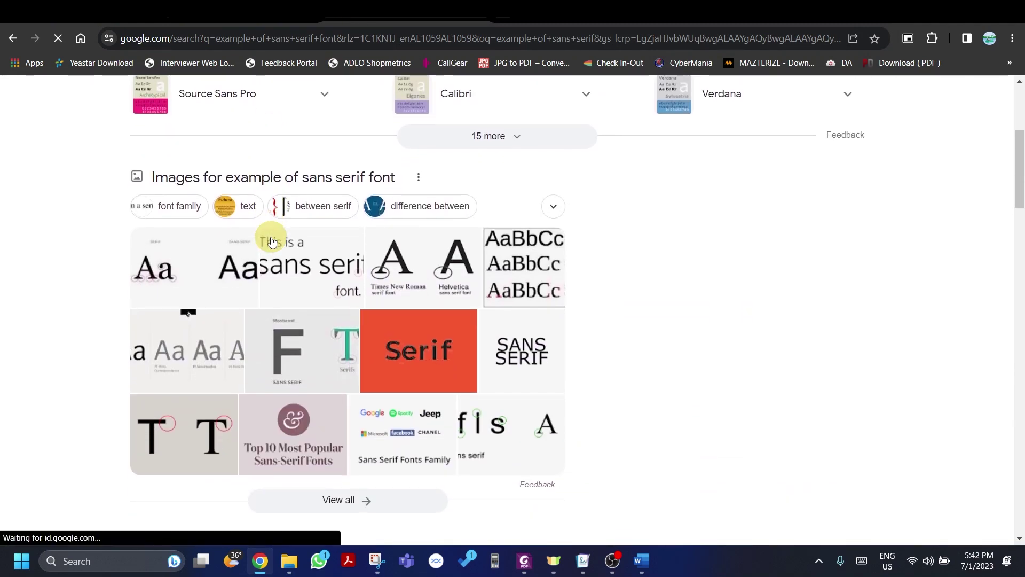
click(295, 317)
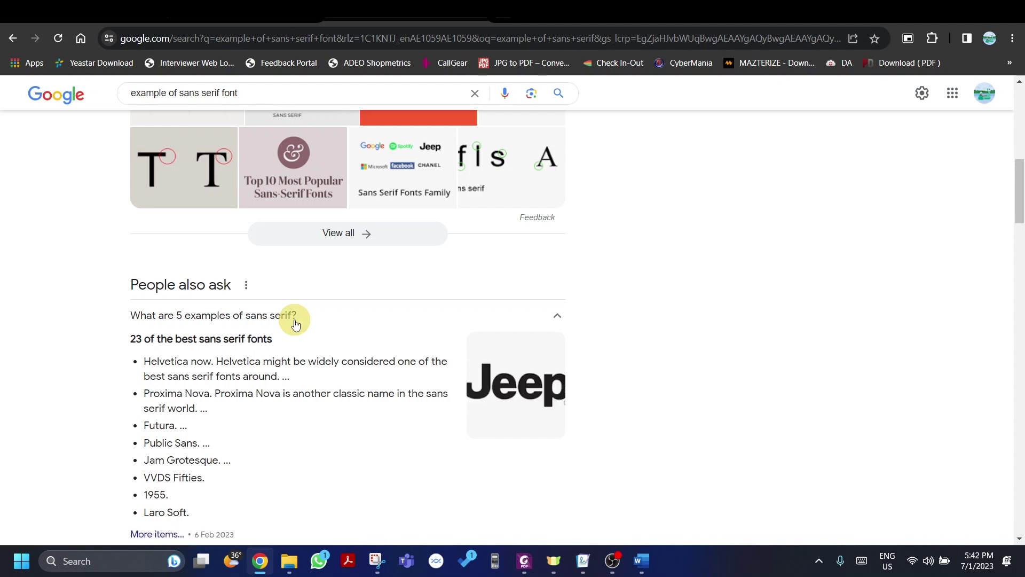
scroll(294, 323, down, 7)
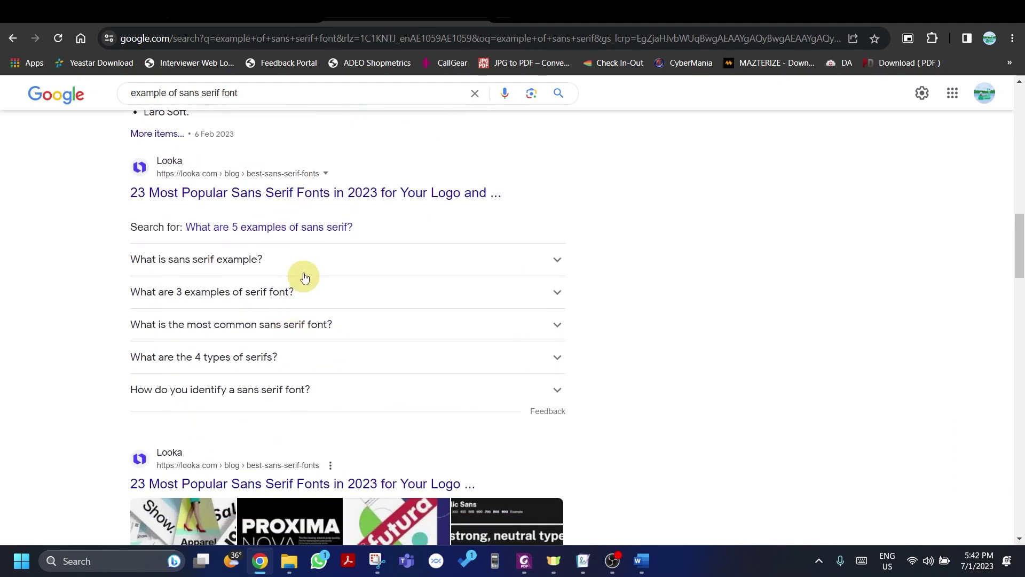
click(291, 250)
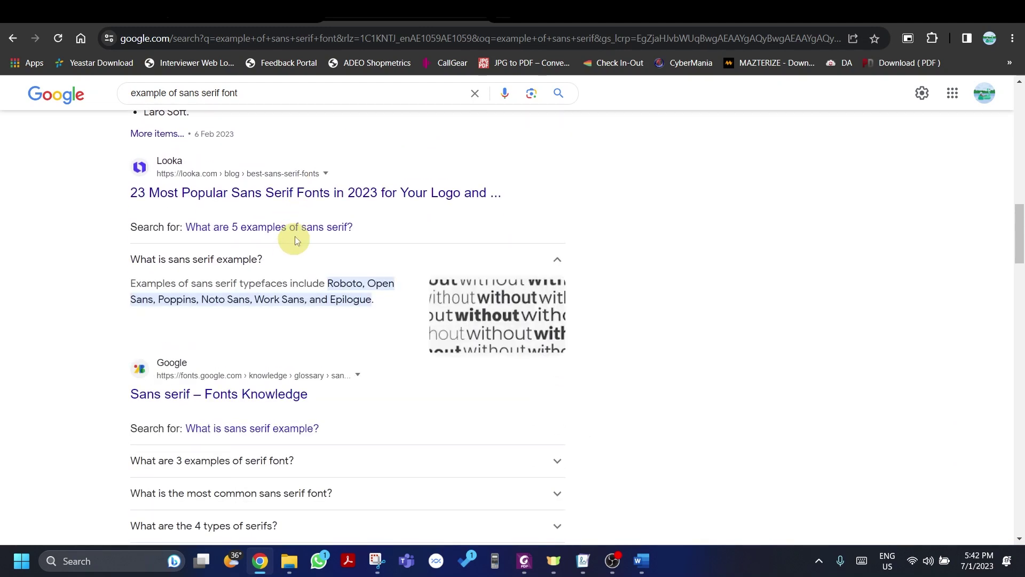
click(307, 94)
Step: Give the new ST-Subhead style a 14 pt size and centre alignment, checking the house style table
click(291, 14)
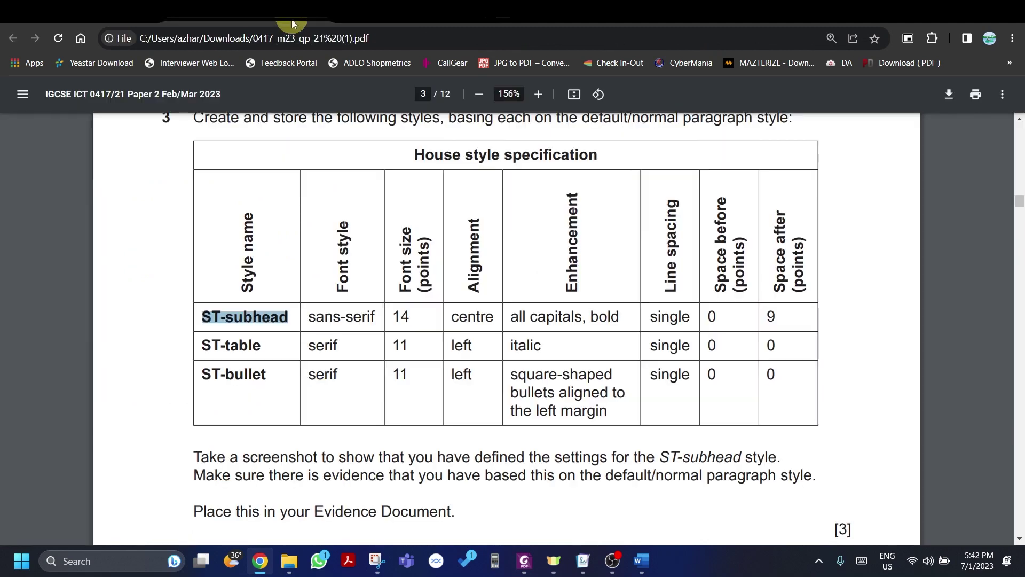
key(alt+Tab)
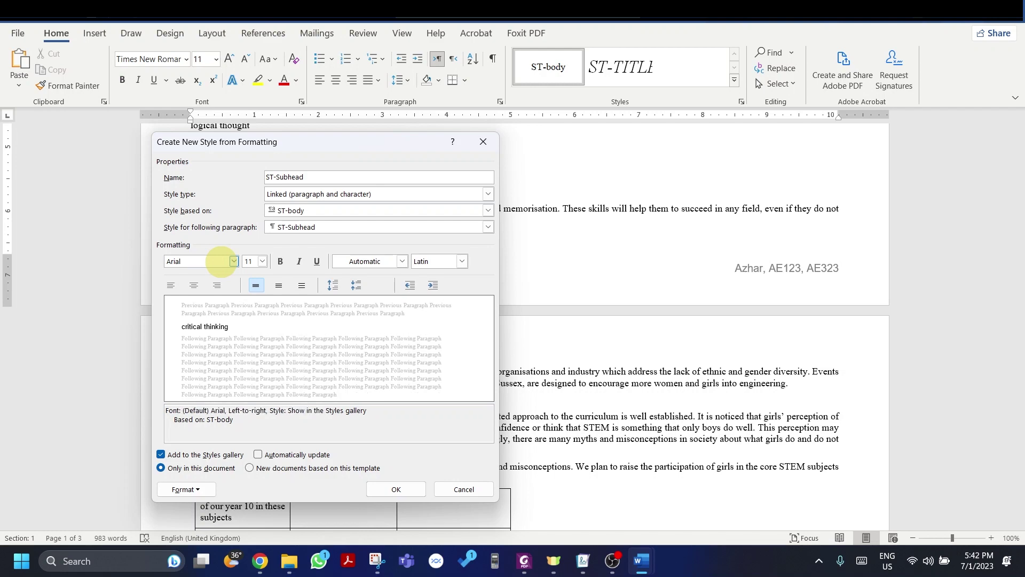
key(alt+Tab)
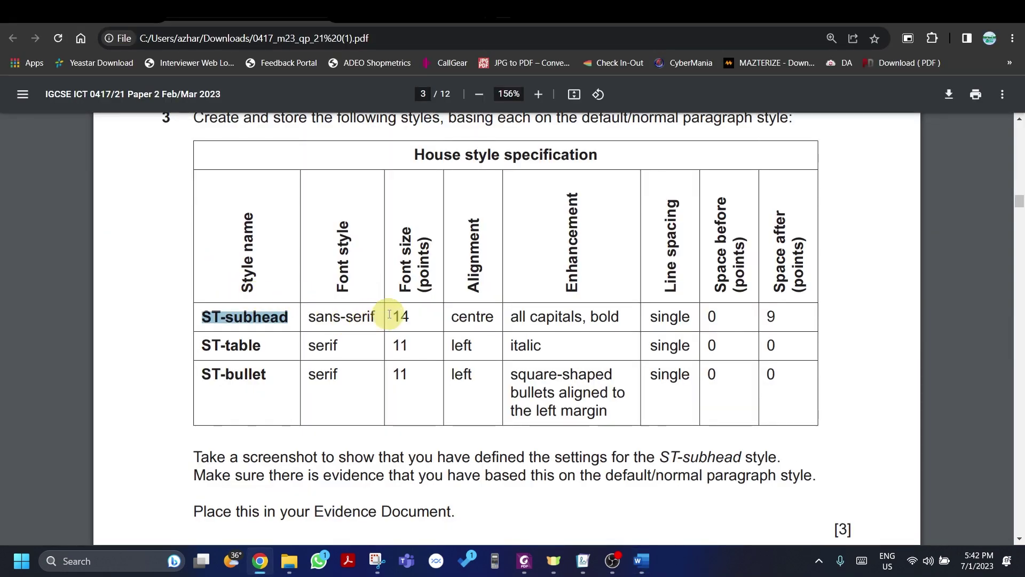
key(alt+Tab)
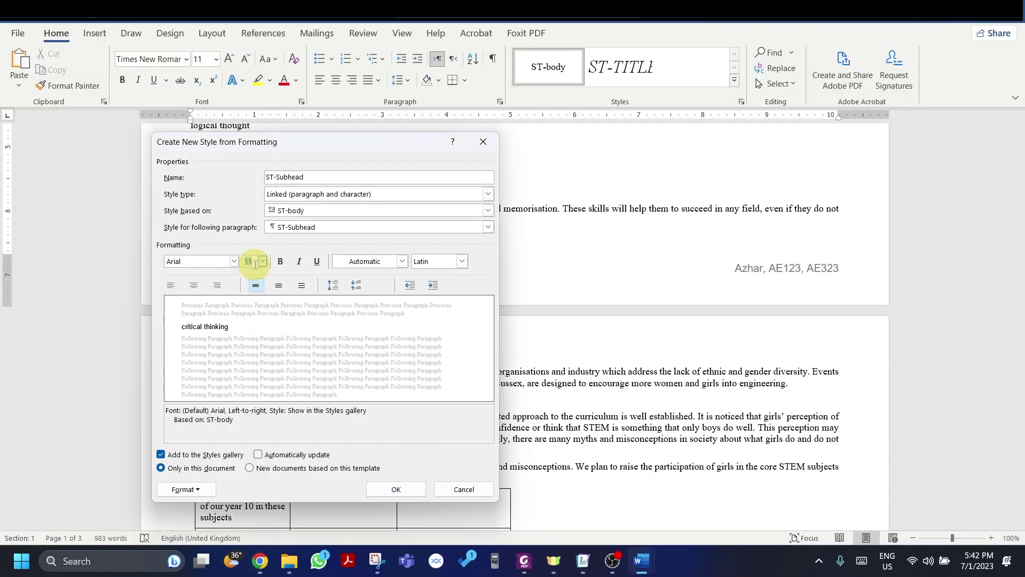
click(254, 261)
text(14)
key(alt+Tab)
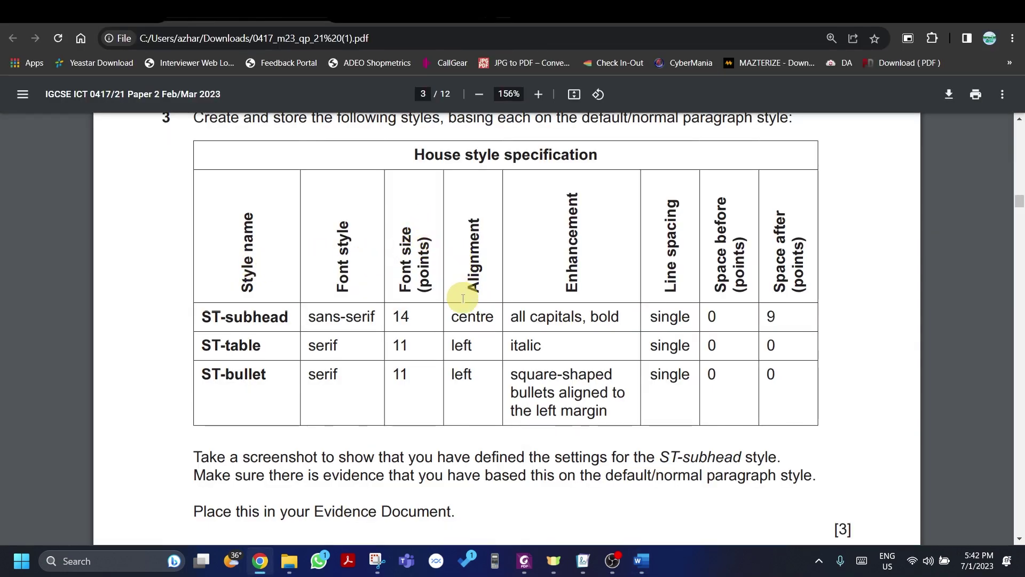
key(alt+Tab)
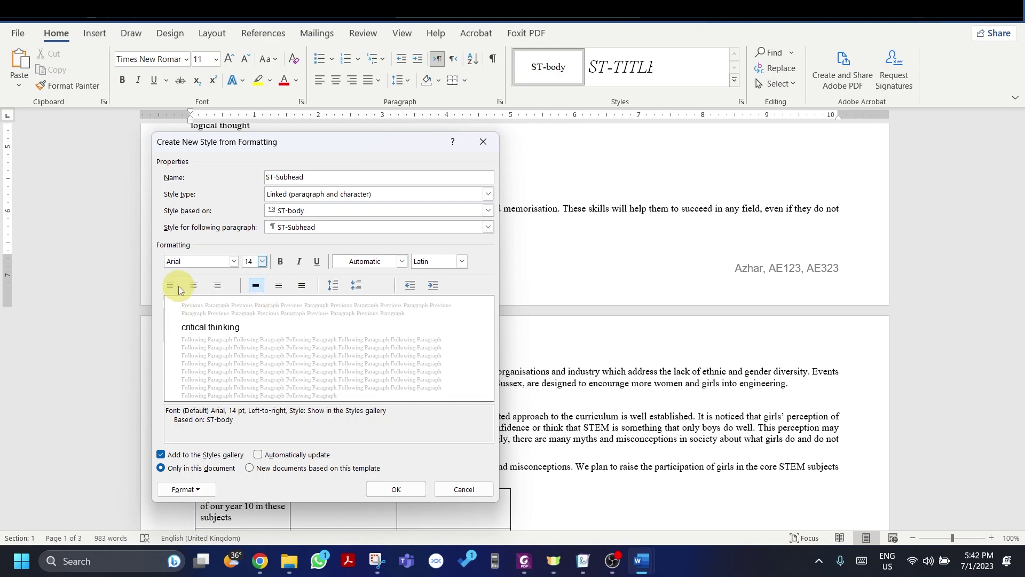
click(194, 286)
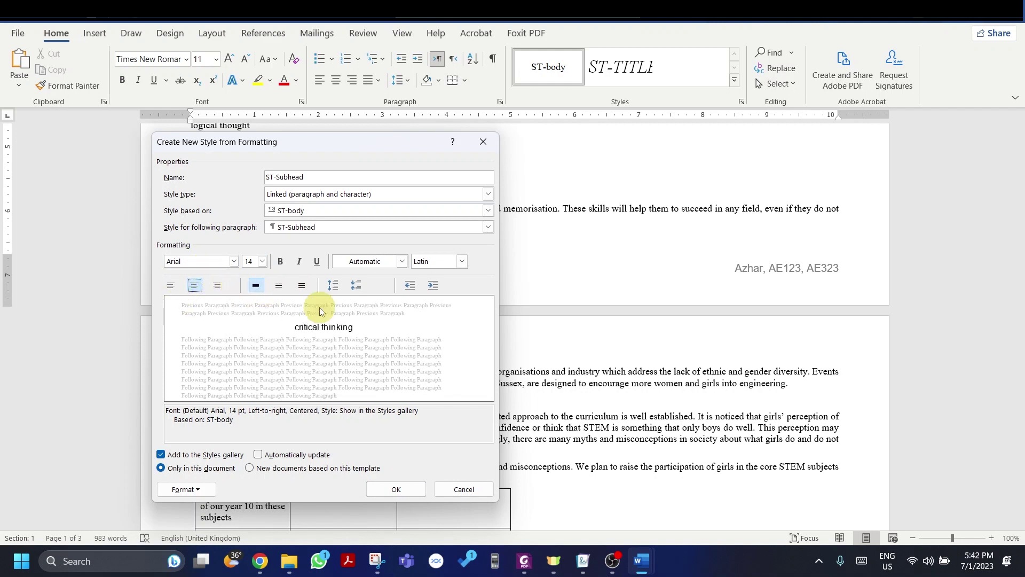
key(alt+Tab)
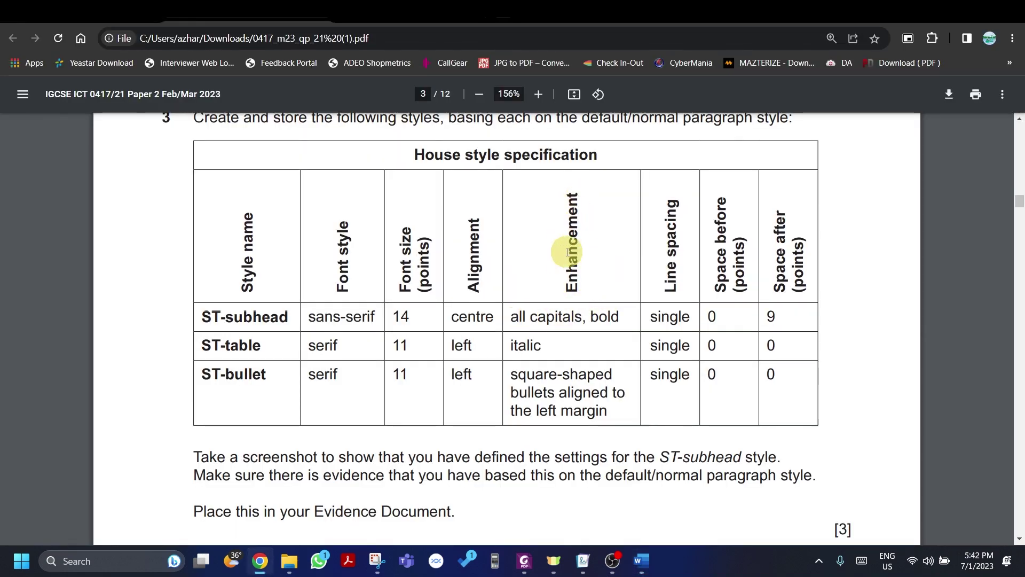
key(alt+Tab)
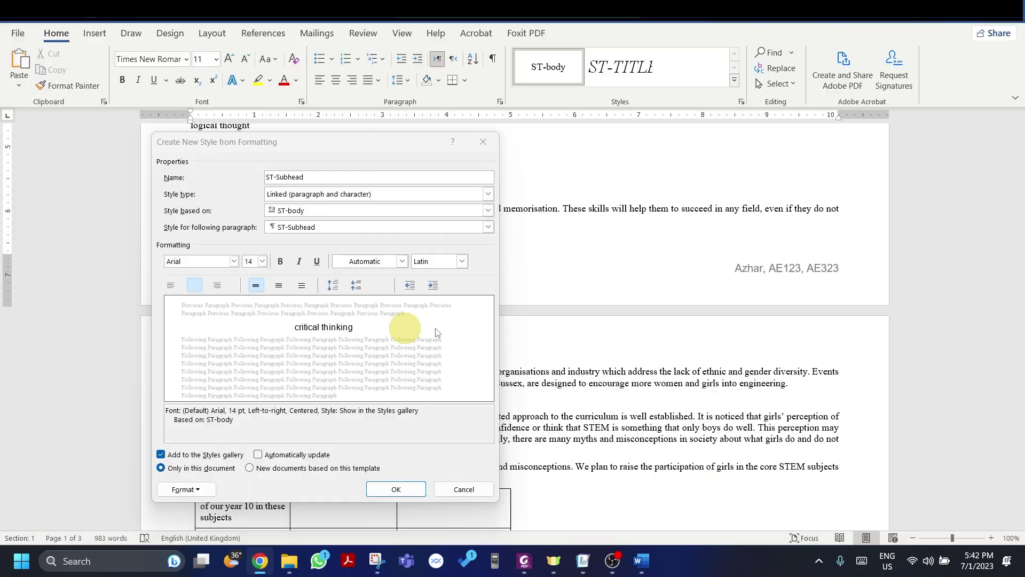
click(185, 489)
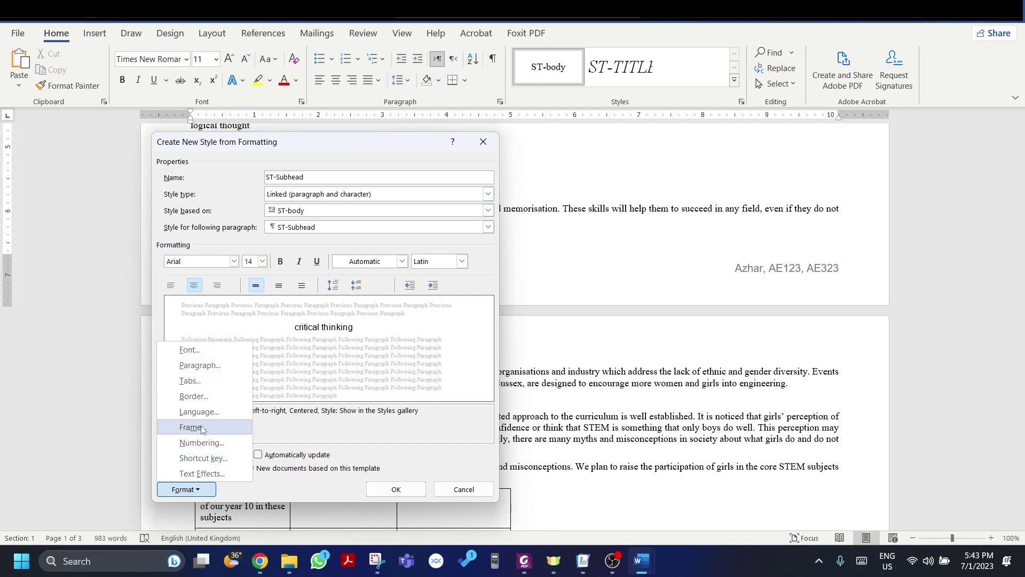
Step: Turn on All caps and Bold for ST-Subhead so its preview shows bold uppercase CRITICAL THINKING
click(201, 473)
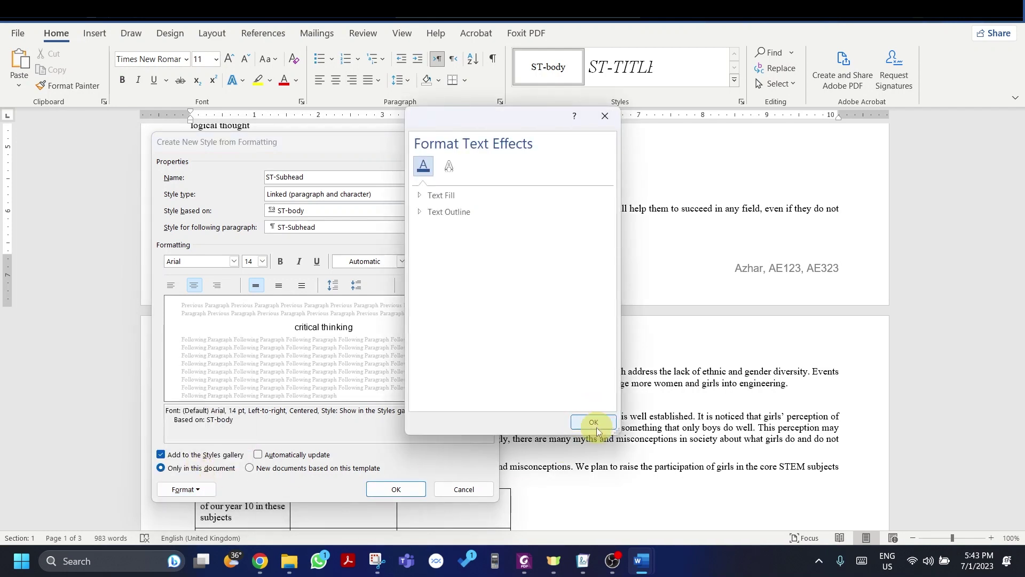
click(593, 423)
click(184, 489)
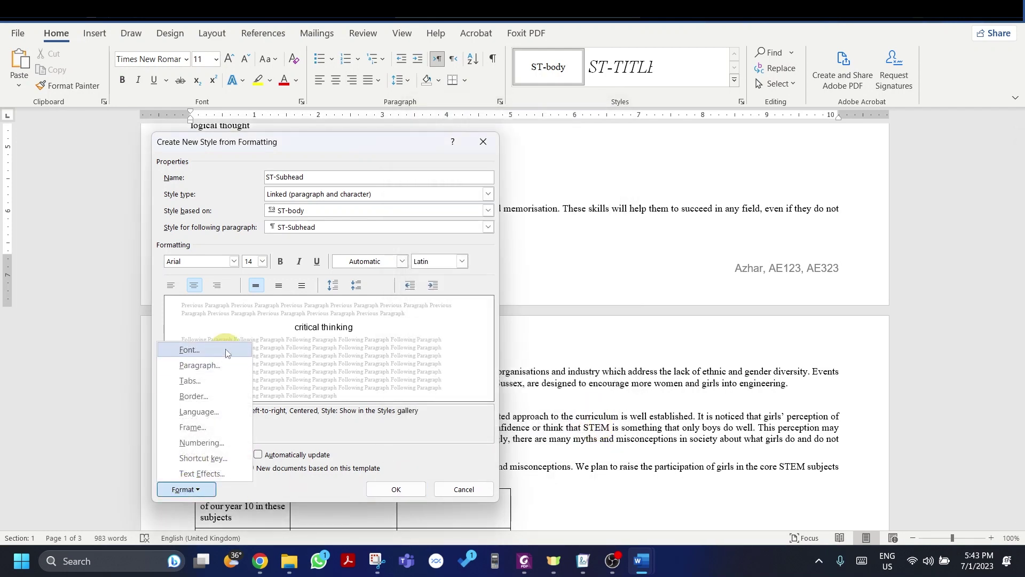
click(226, 350)
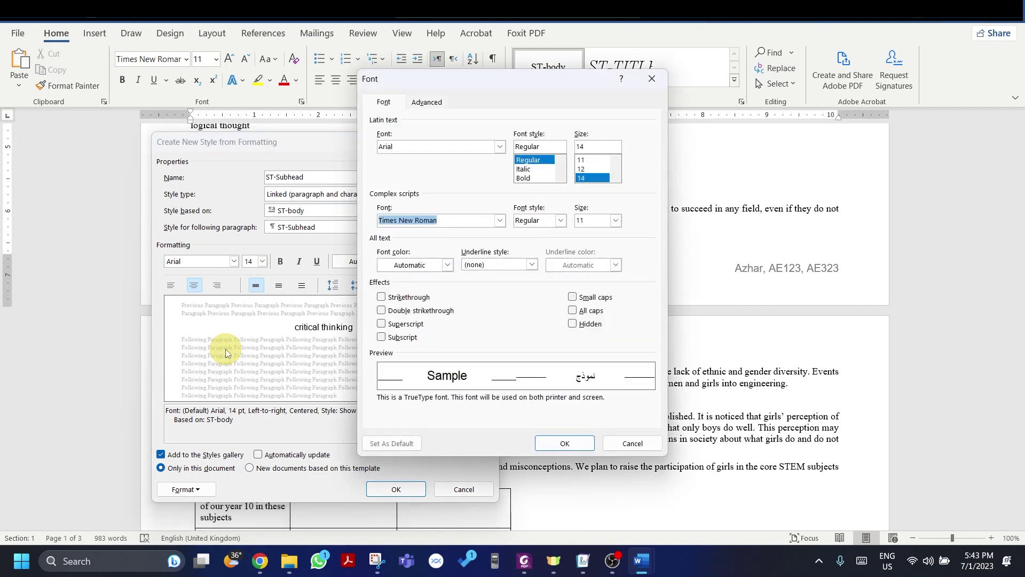
click(572, 312)
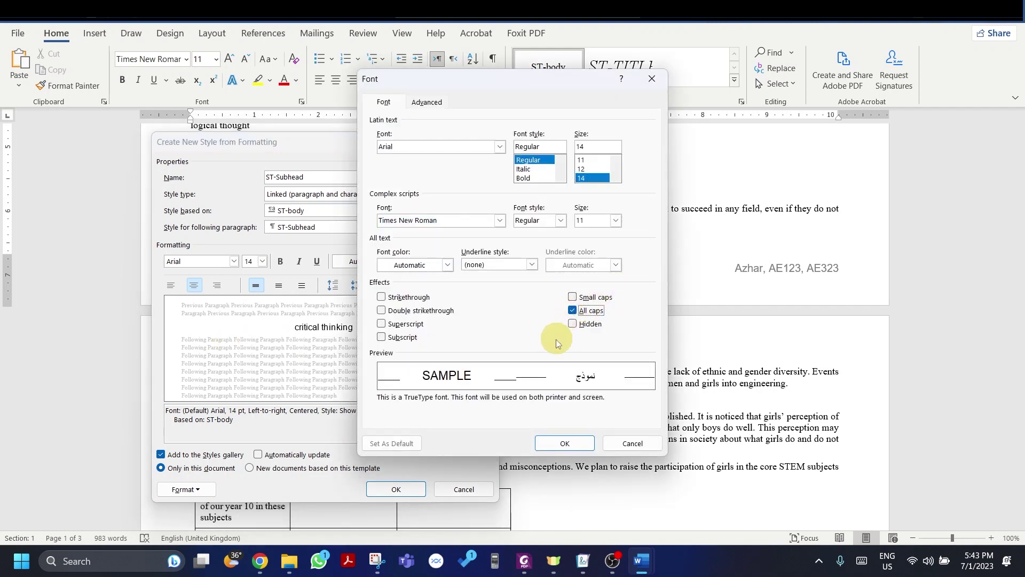
click(561, 443)
key(alt+Tab)
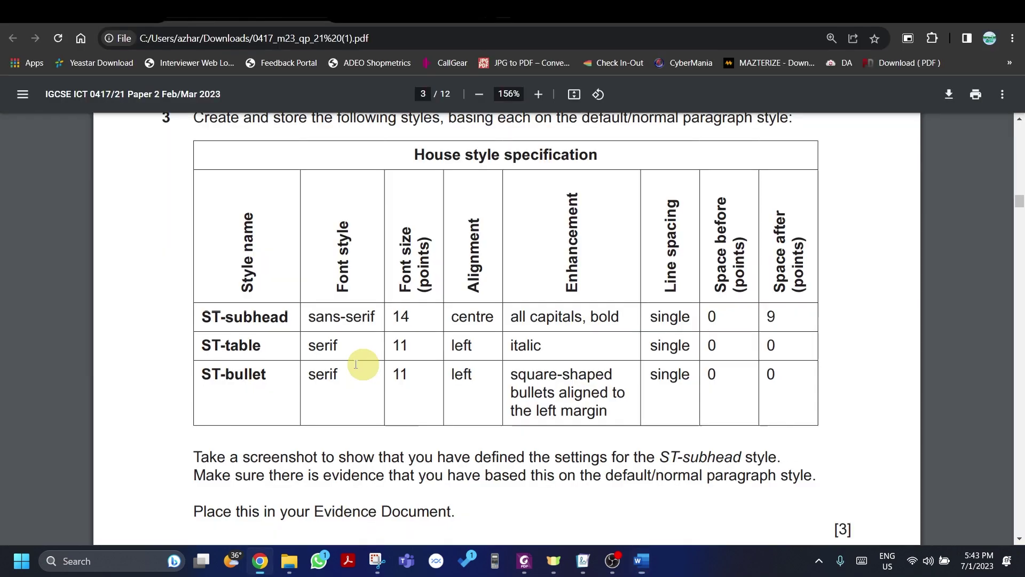
key(alt+Tab)
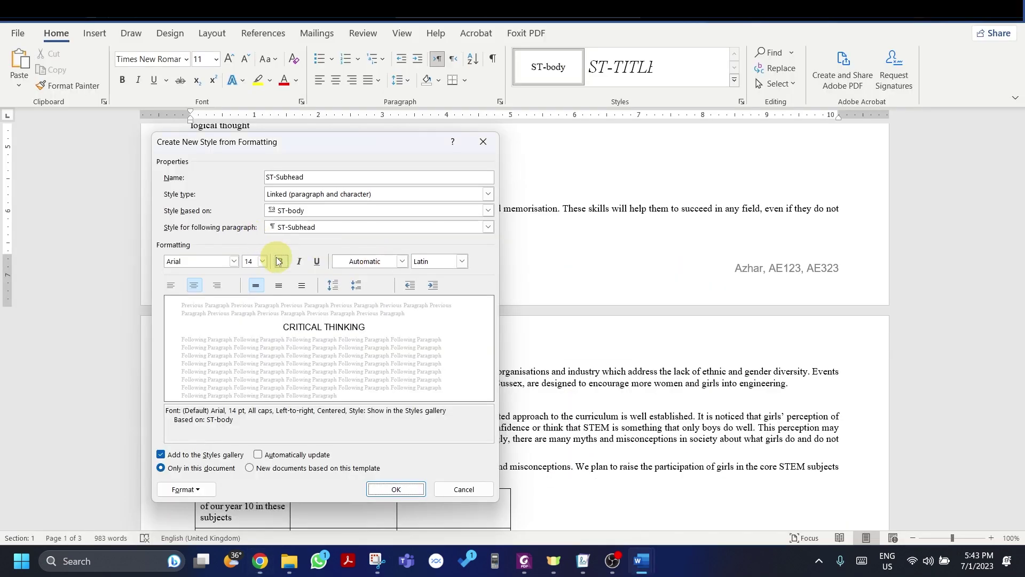
click(279, 264)
key(alt+Tab)
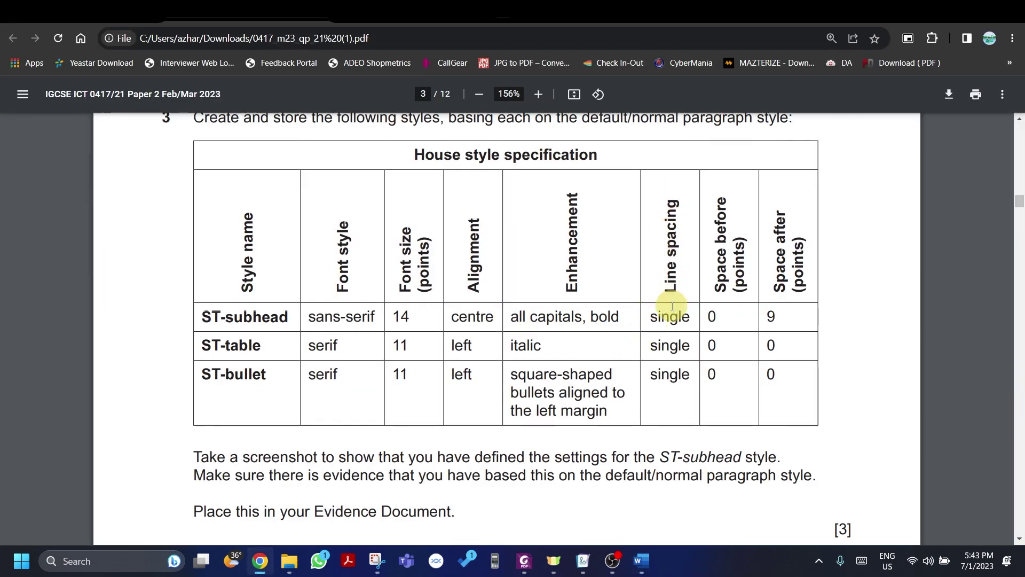
key(alt+Tab)
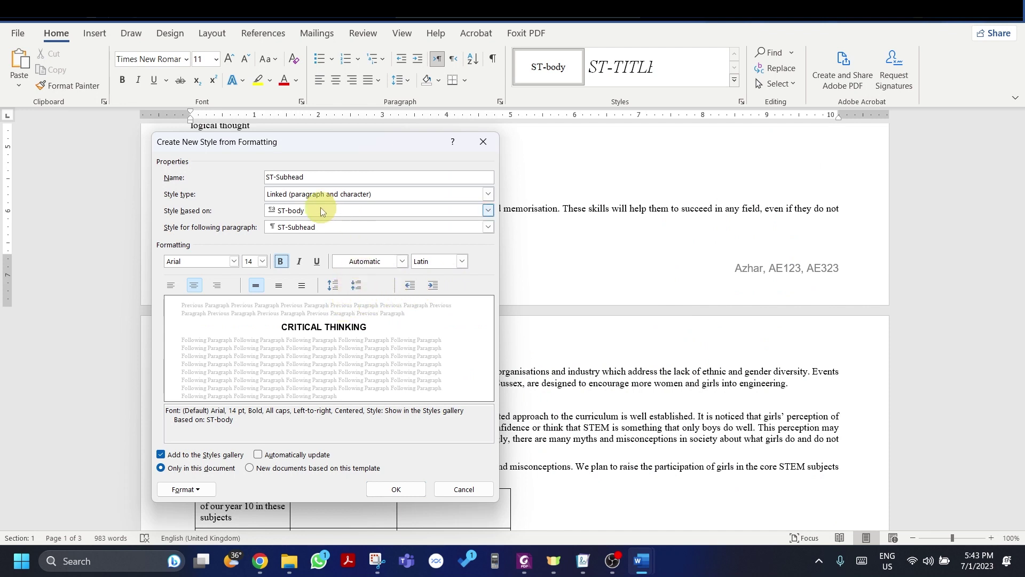
Step: Set ST-Subhead's paragraph spacing to 0 pt before and 9 pt after, matching the style table
click(193, 490)
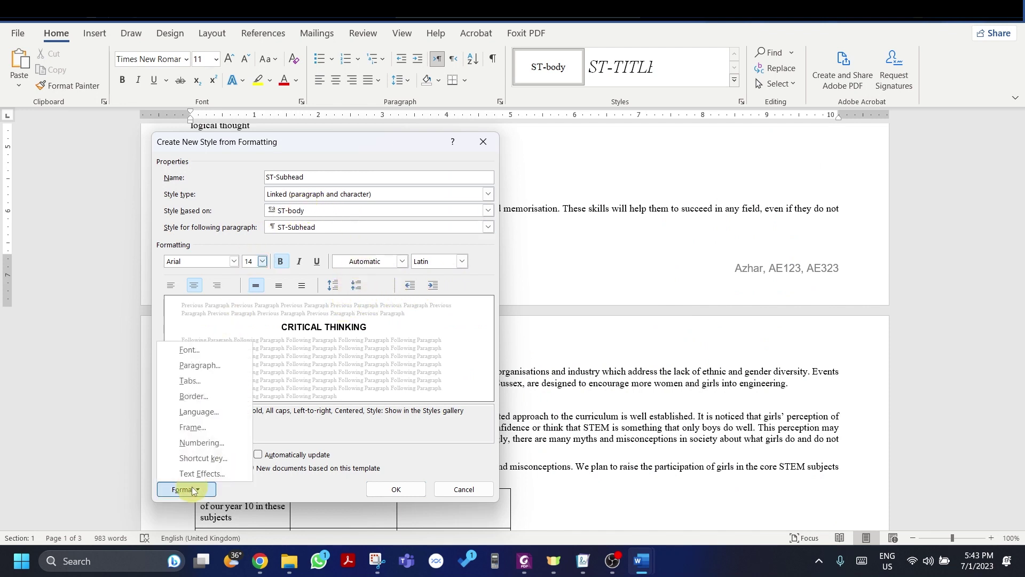
click(212, 365)
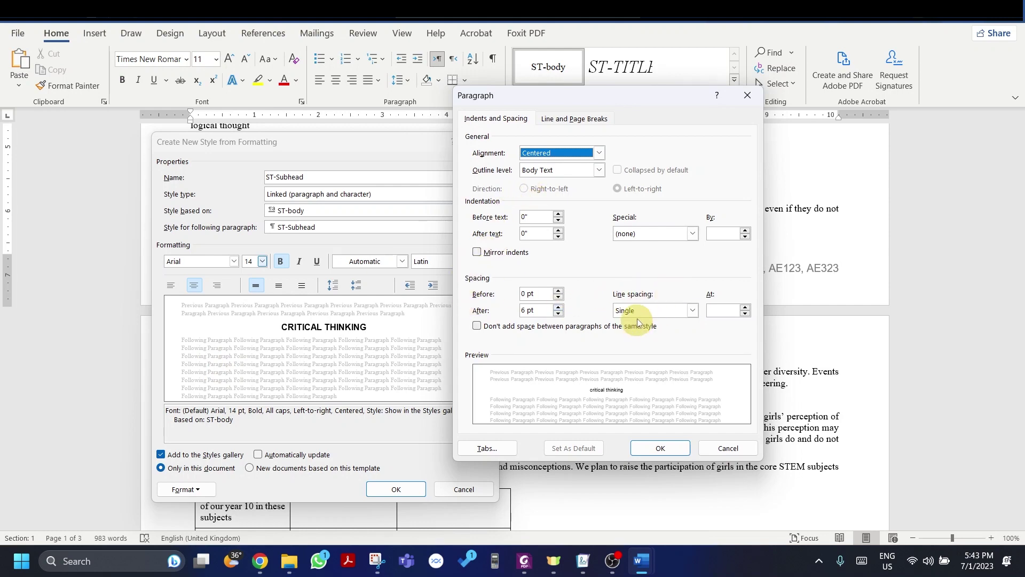
key(alt+Tab)
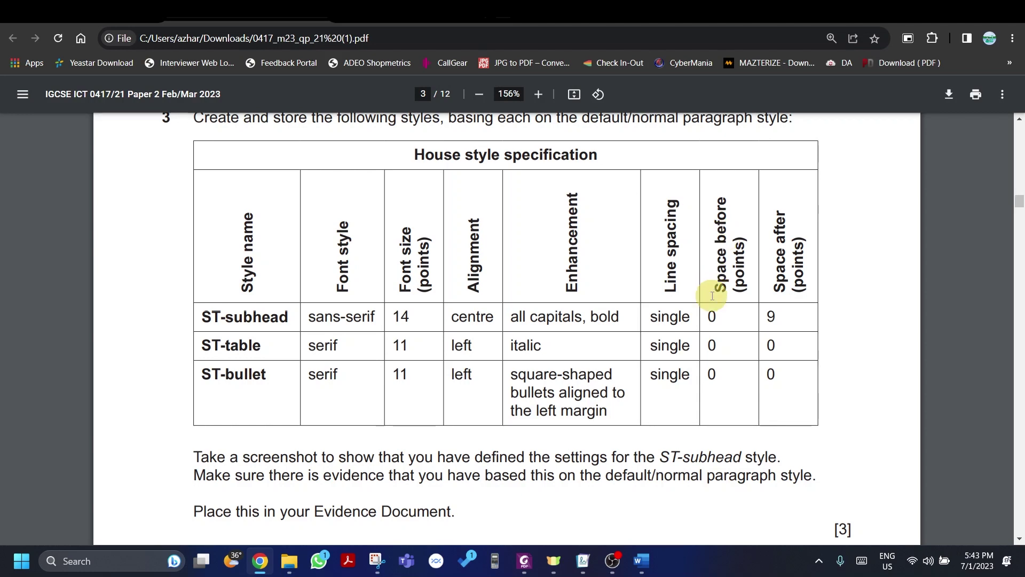
key(alt+Tab)
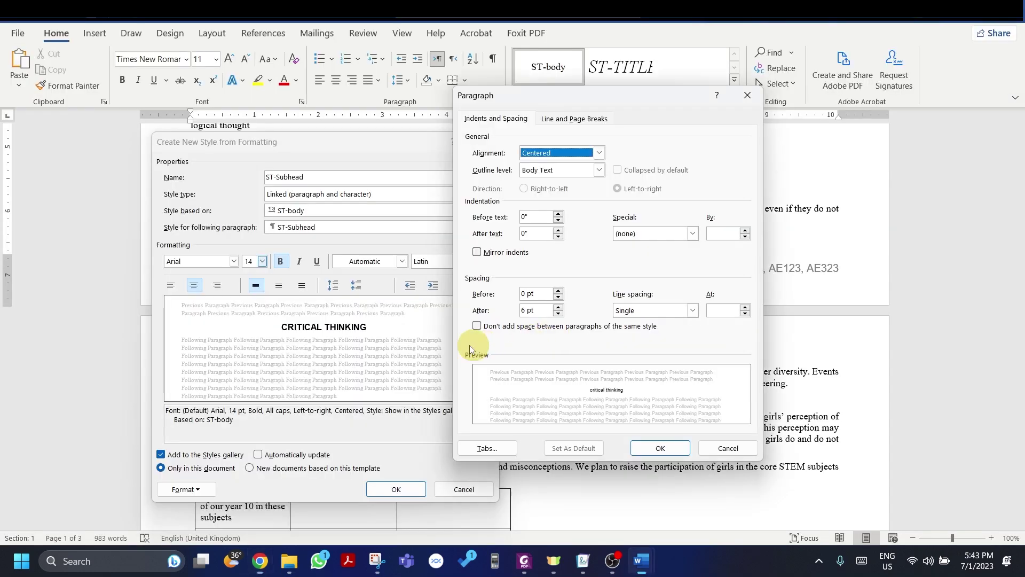
key(alt+Tab)
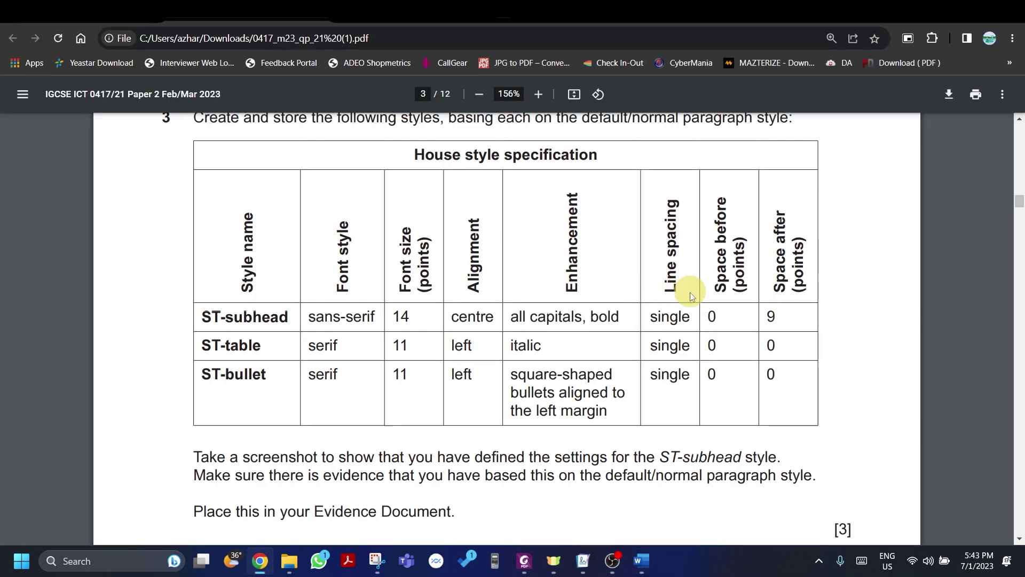
key(alt+Tab)
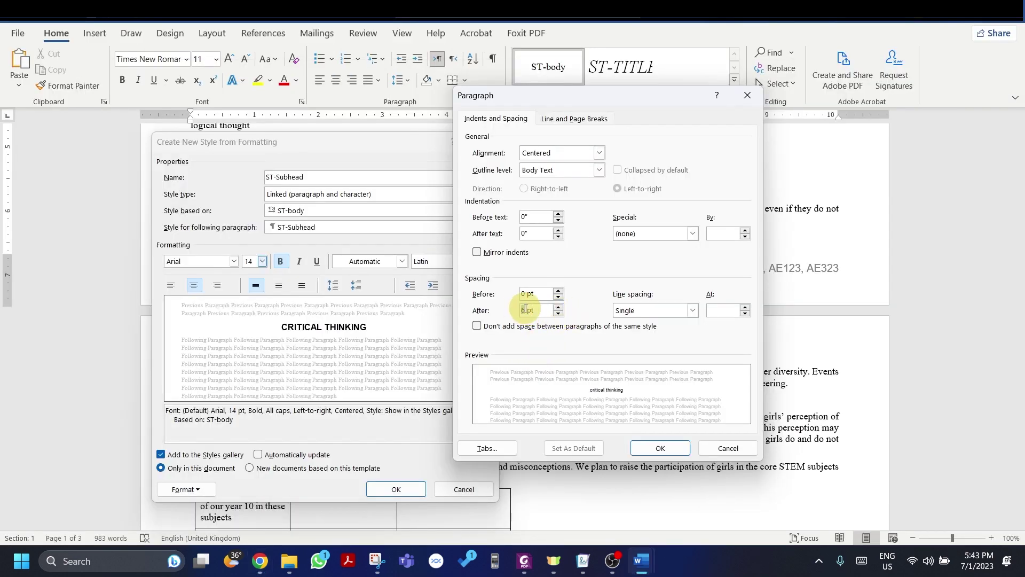
key(alt+Tab)
key(alt+Tab)
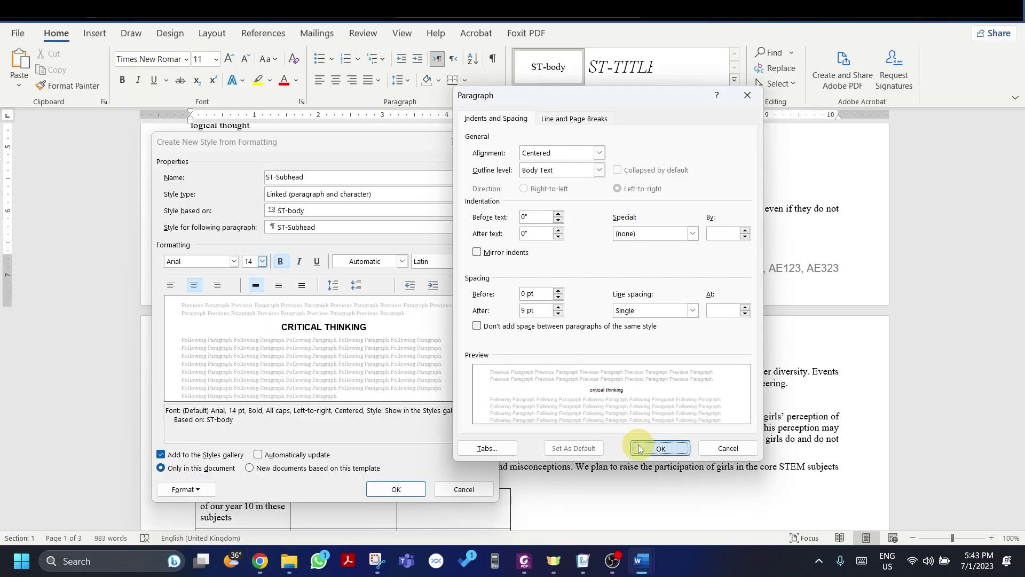
click(661, 448)
click(384, 489)
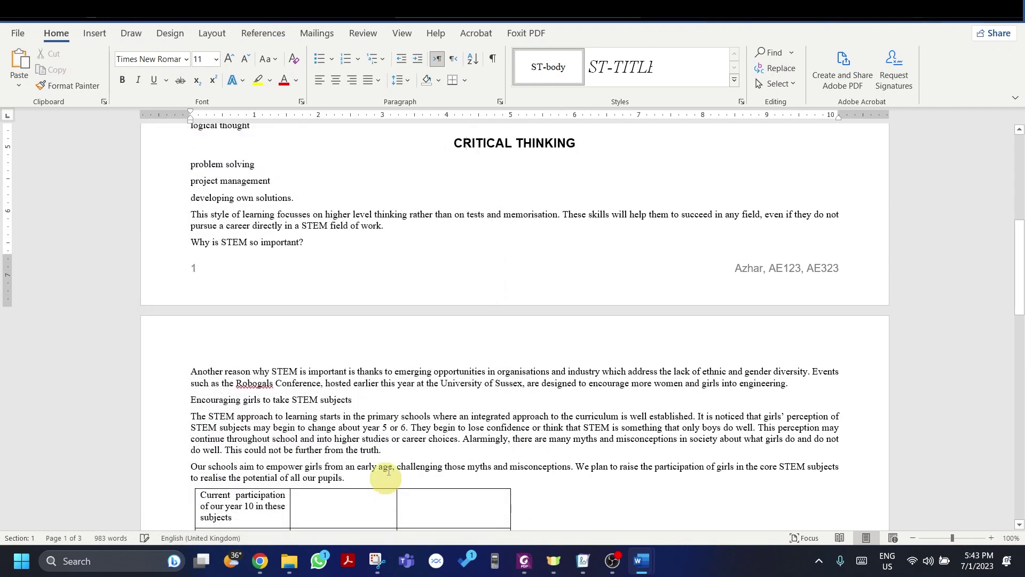
scroll(389, 297, down, 1)
scroll(395, 367, up, 2)
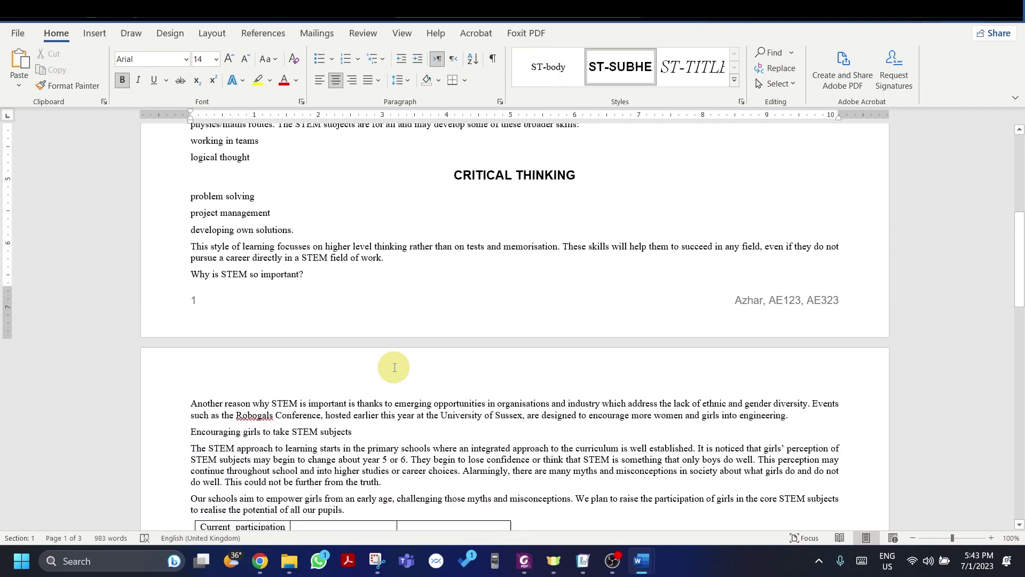
scroll(395, 367, up, 8)
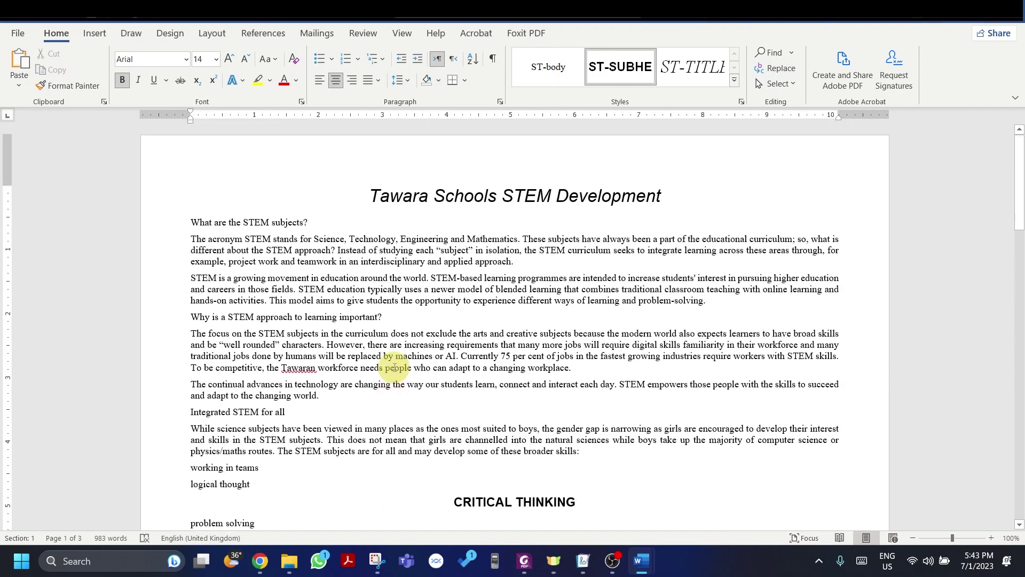
key(alt+Tab)
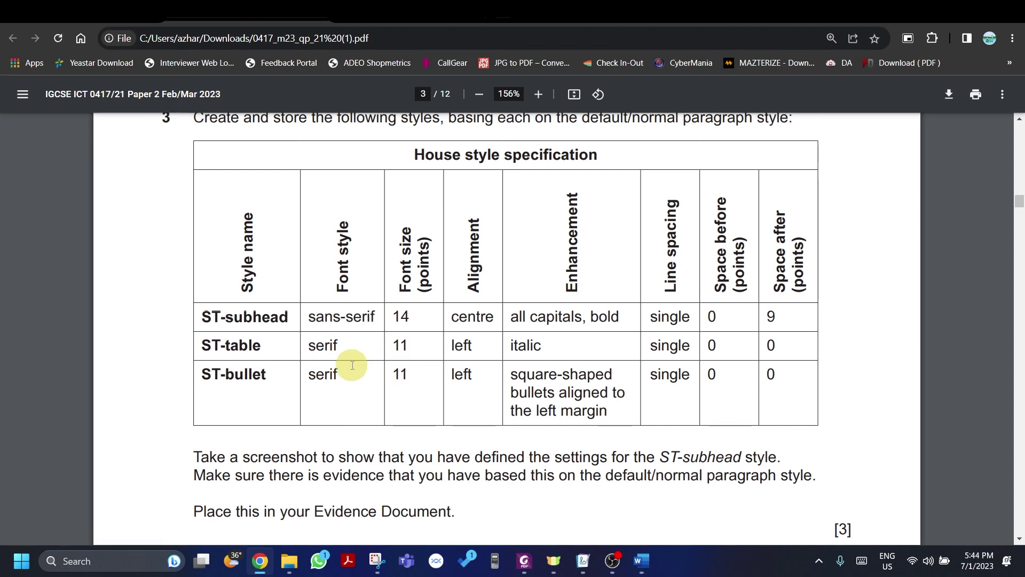
scroll(353, 365, down, 1)
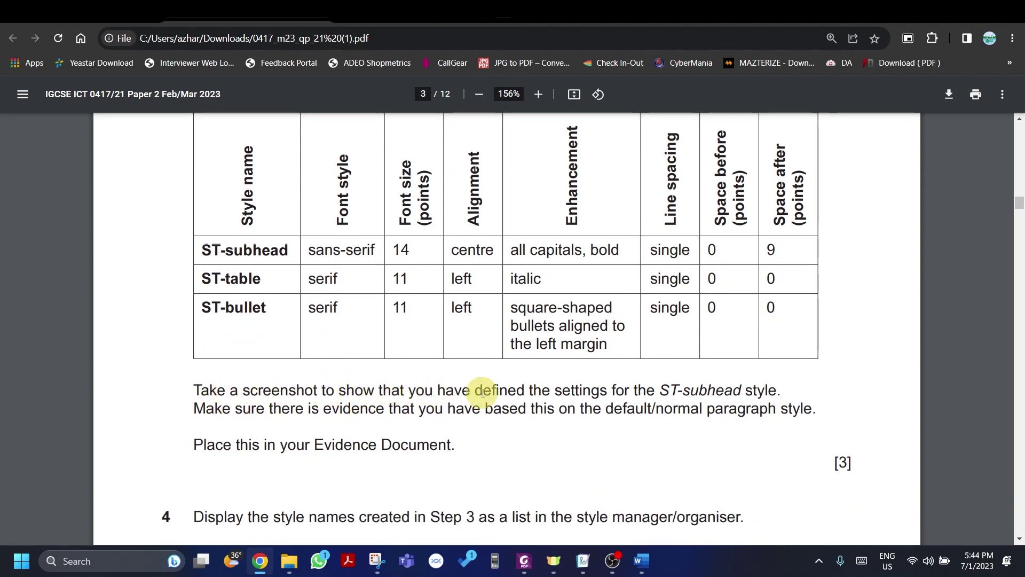
drag(647, 393, 759, 391)
key(alt+Tab)
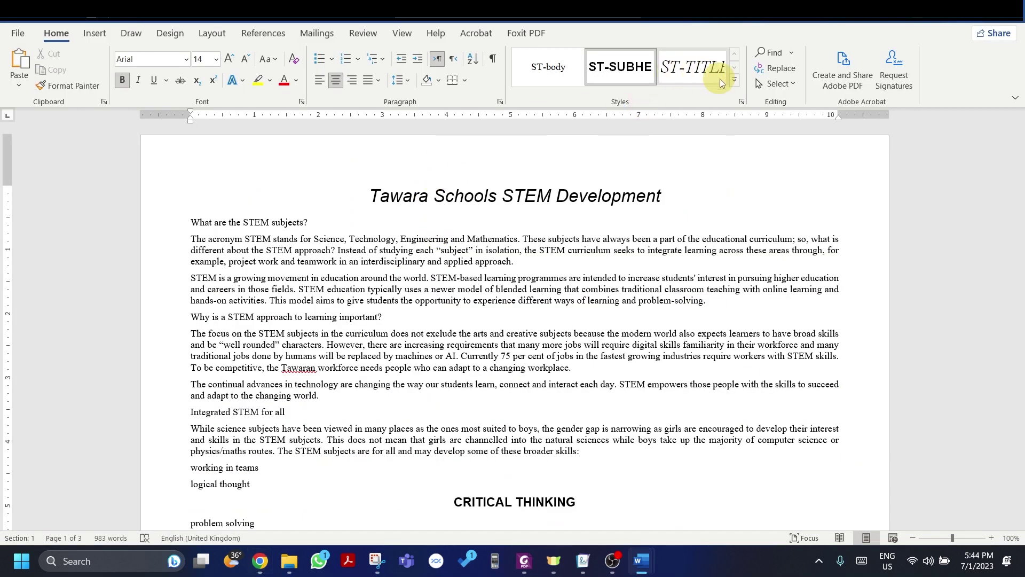
Step: Open Modify Style for ST-Subhead and snip a screenshot of the dialog
right_click(639, 76)
click(658, 101)
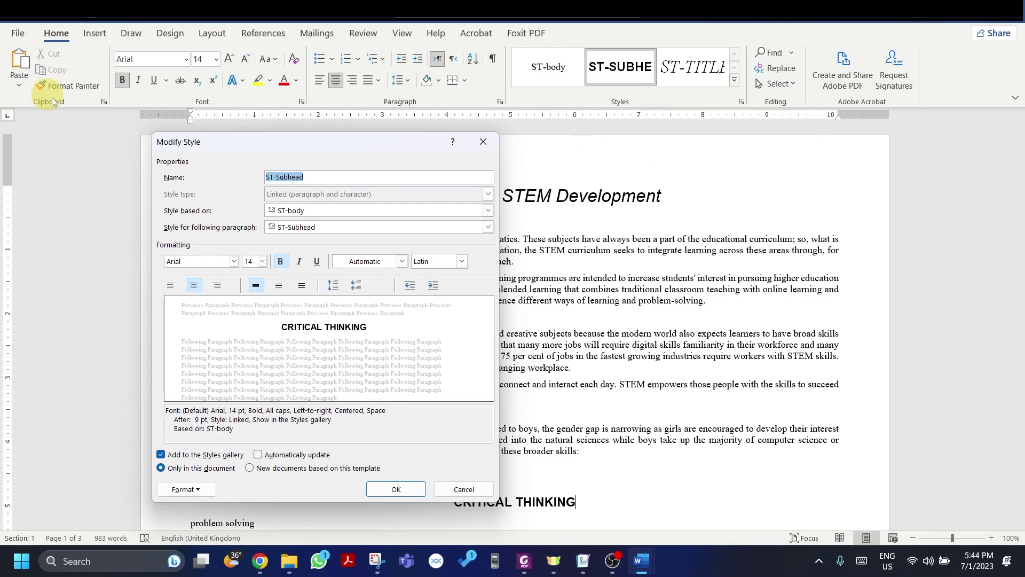
key(super+shift+s)
drag(129, 98, 525, 521)
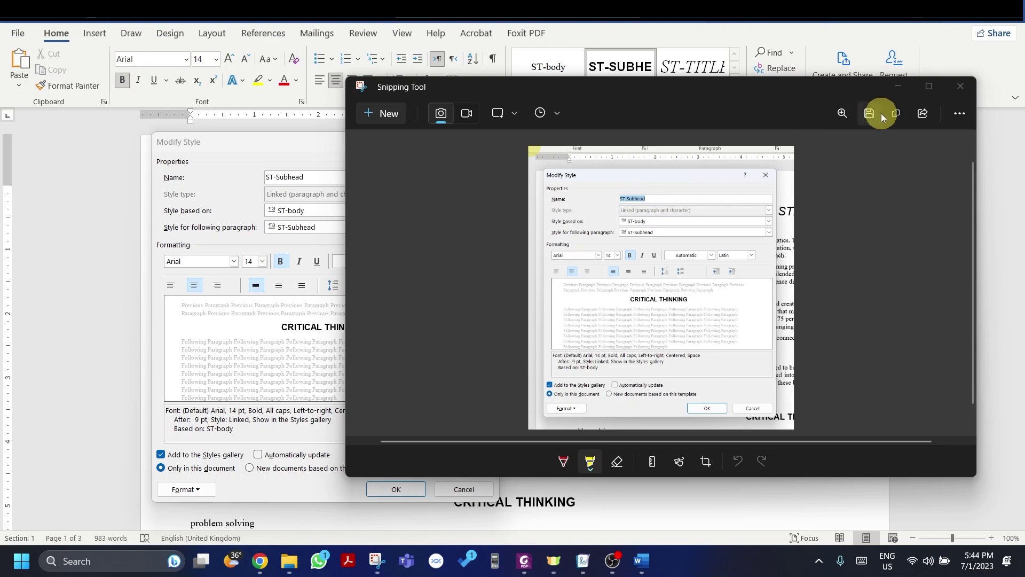
Step: Copy the ST-Subhead snip and cancel the Modify Style dialog without changes
click(896, 113)
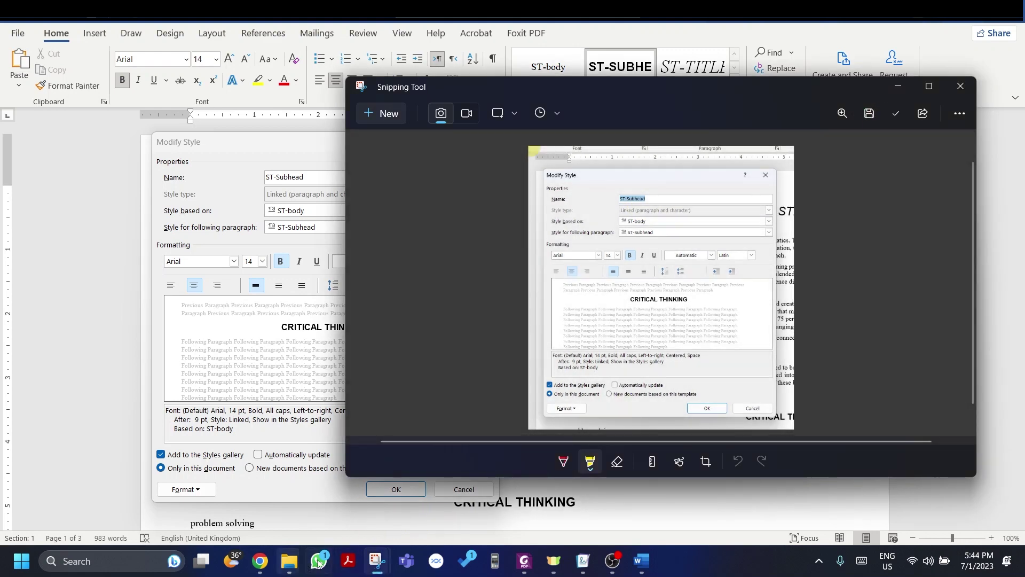
mouse_move(653, 552)
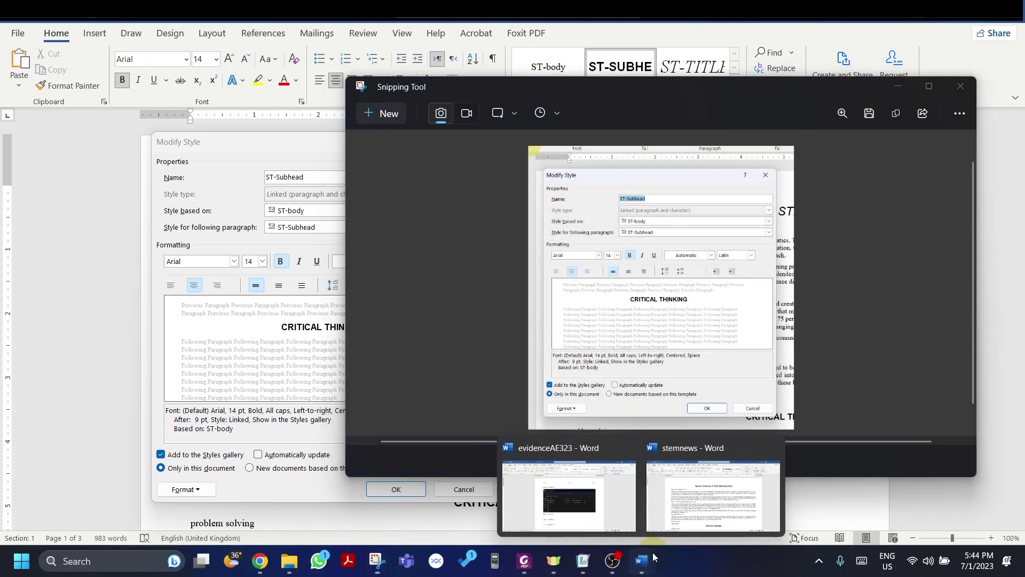
click(621, 497)
click(447, 491)
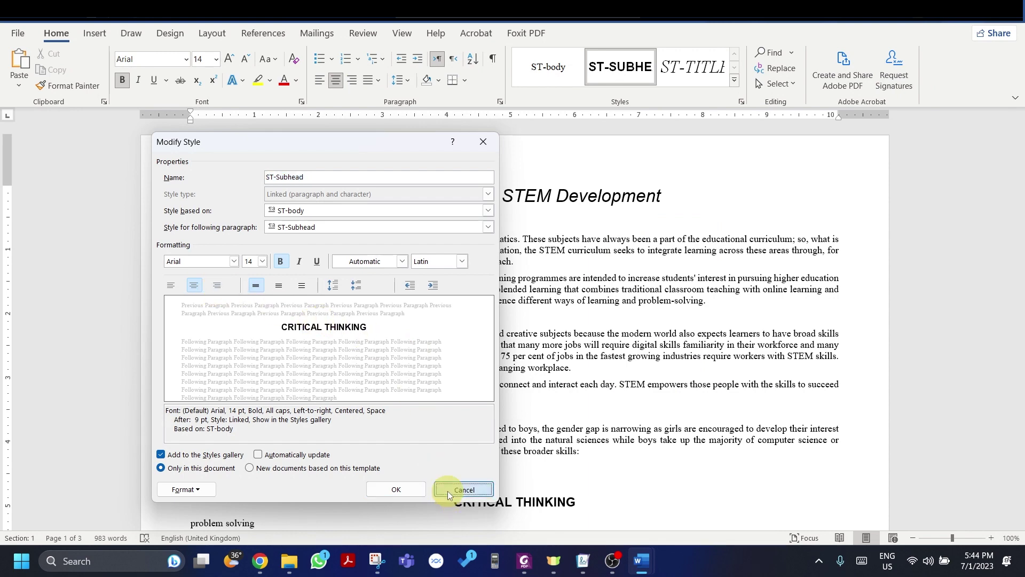
Step: Paste the ST-Subhead settings screenshot under Step 3 – EVIDENCE 2 and shrink it
mouse_move(641, 561)
click(590, 491)
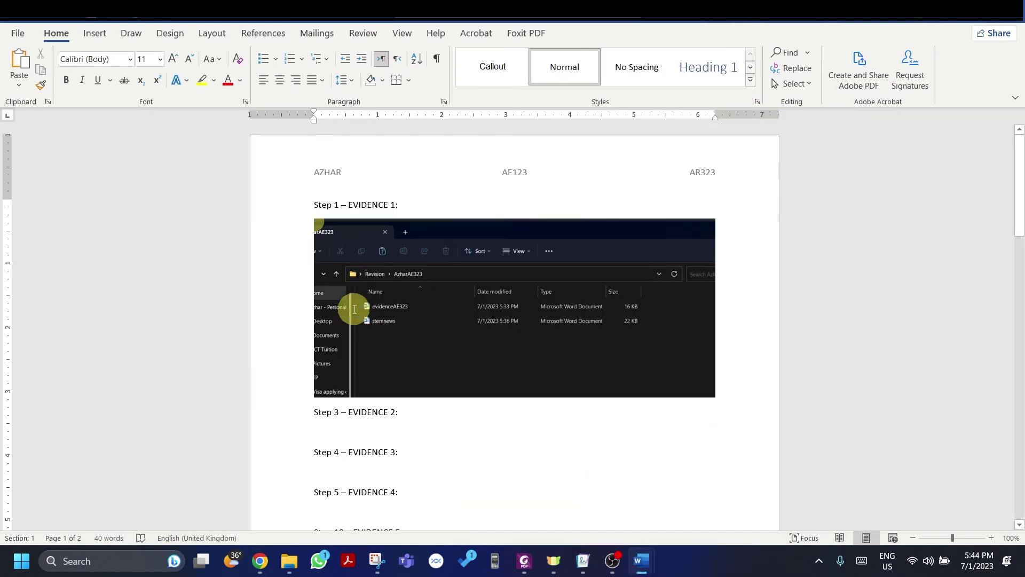
key(ctrl+v)
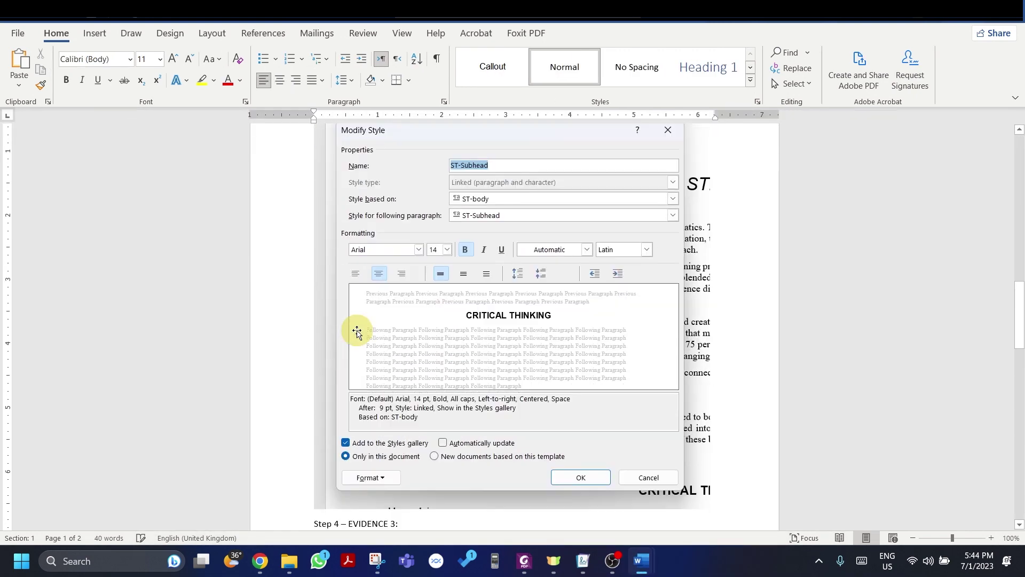
click(526, 356)
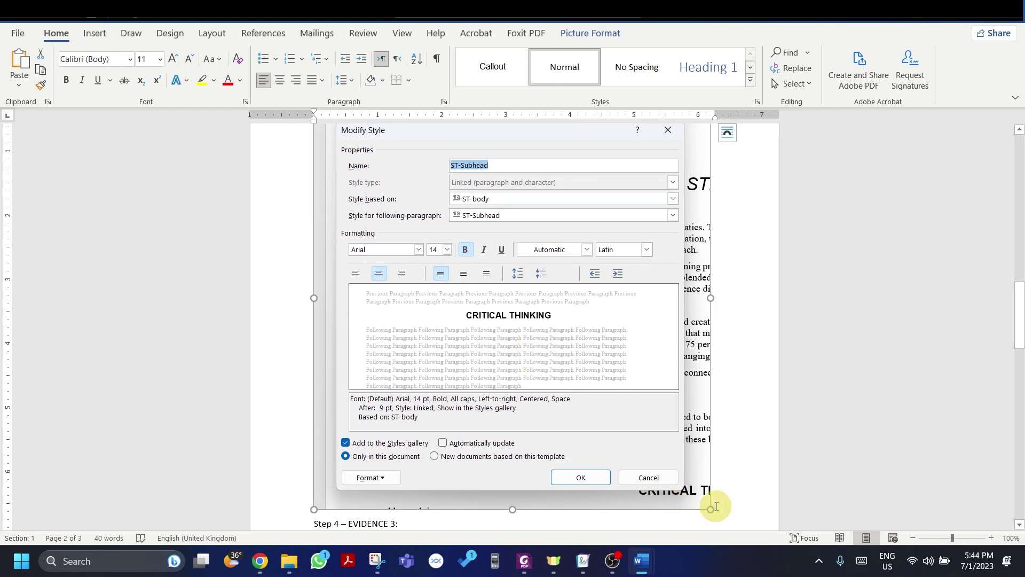
drag(710, 509, 584, 326)
scroll(568, 298, up, 5)
scroll(563, 293, down, 3)
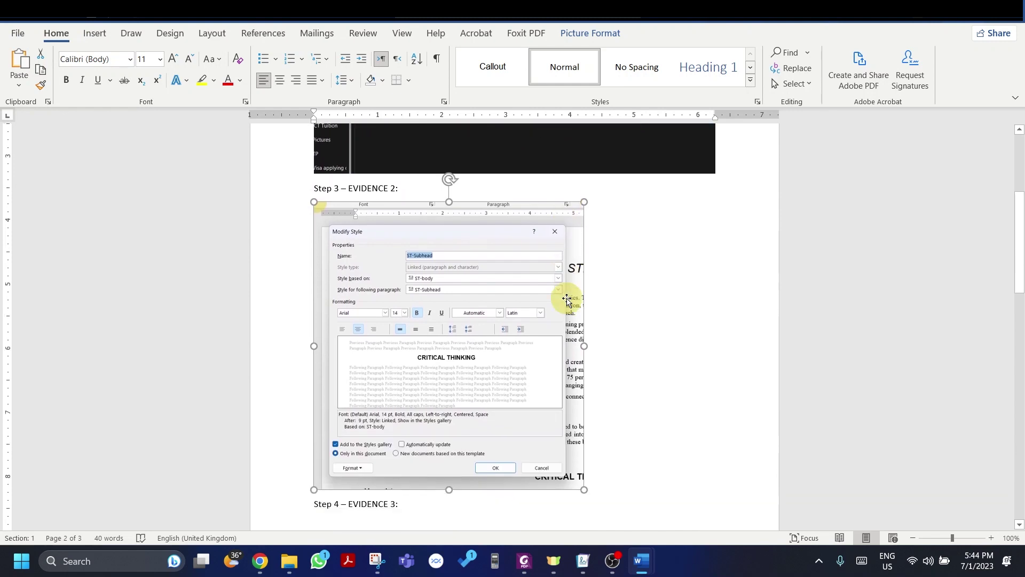
click(603, 462)
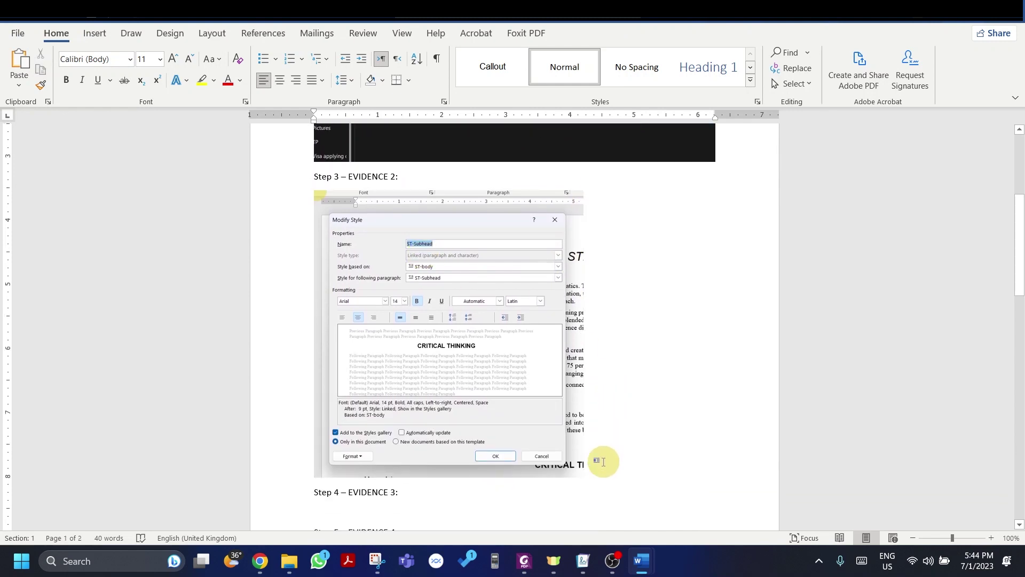
scroll(563, 424, down, 1)
Step: Open the Font settings of the ST-Subhead style from its Modify Style dialog
key(alt+Tab)
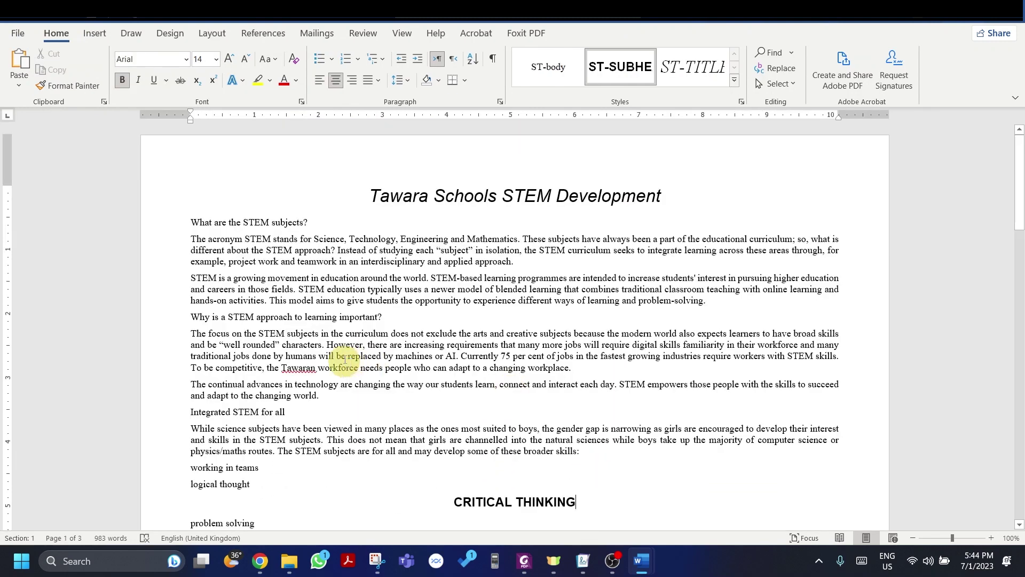
scroll(298, 320, down, 2)
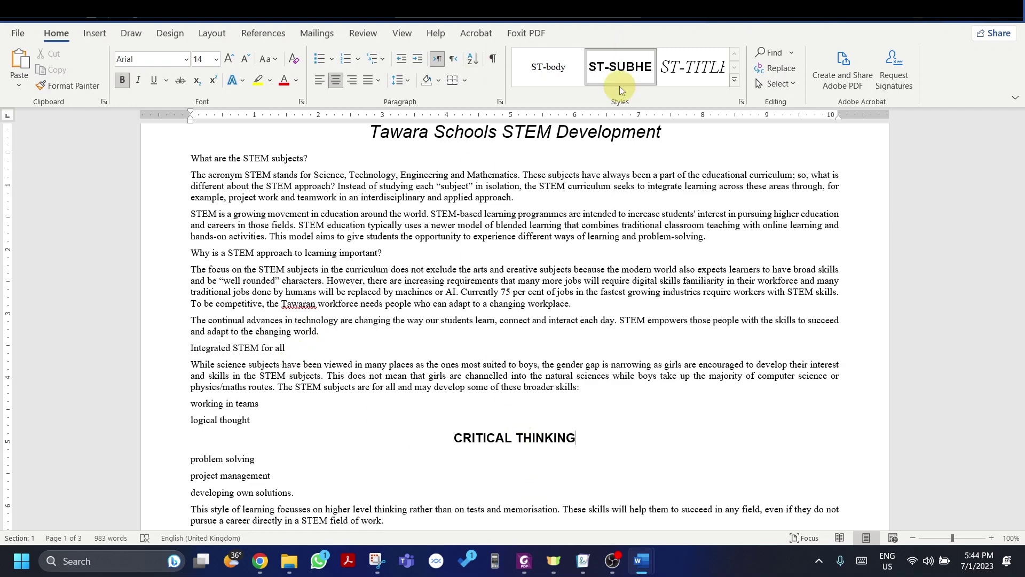
right_click(619, 86)
key(Escape)
right_click(592, 67)
click(630, 71)
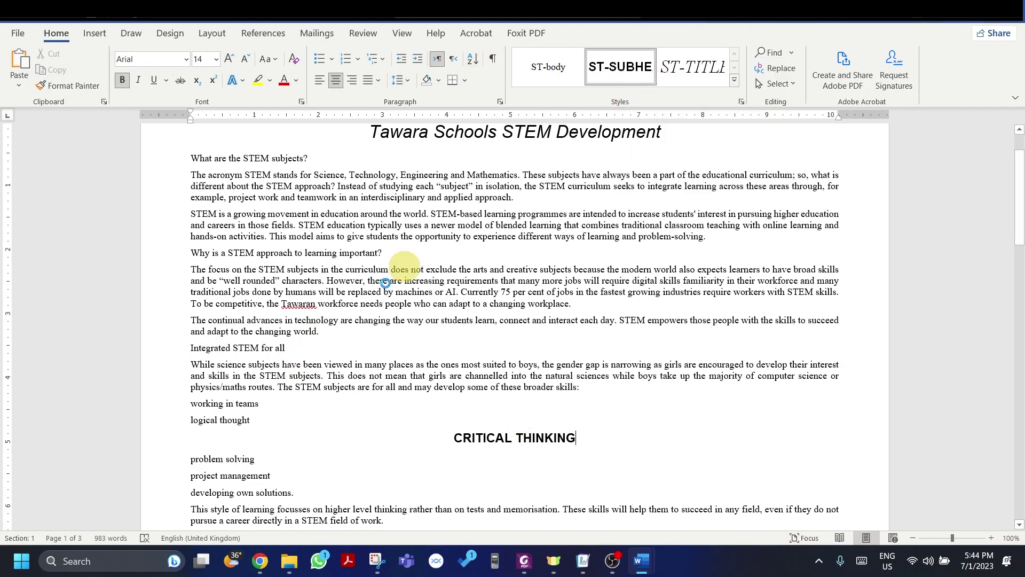
click(186, 489)
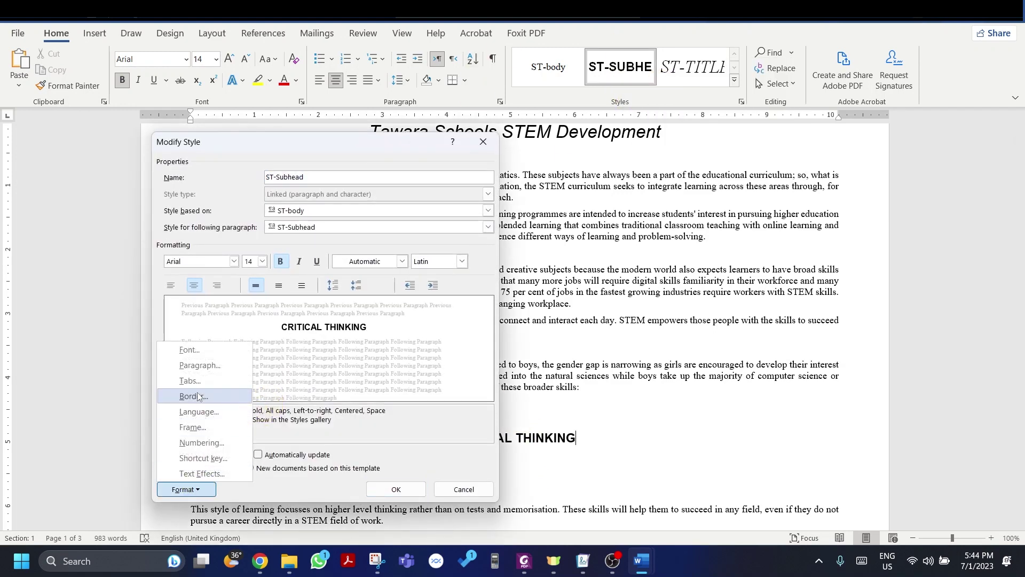
click(191, 353)
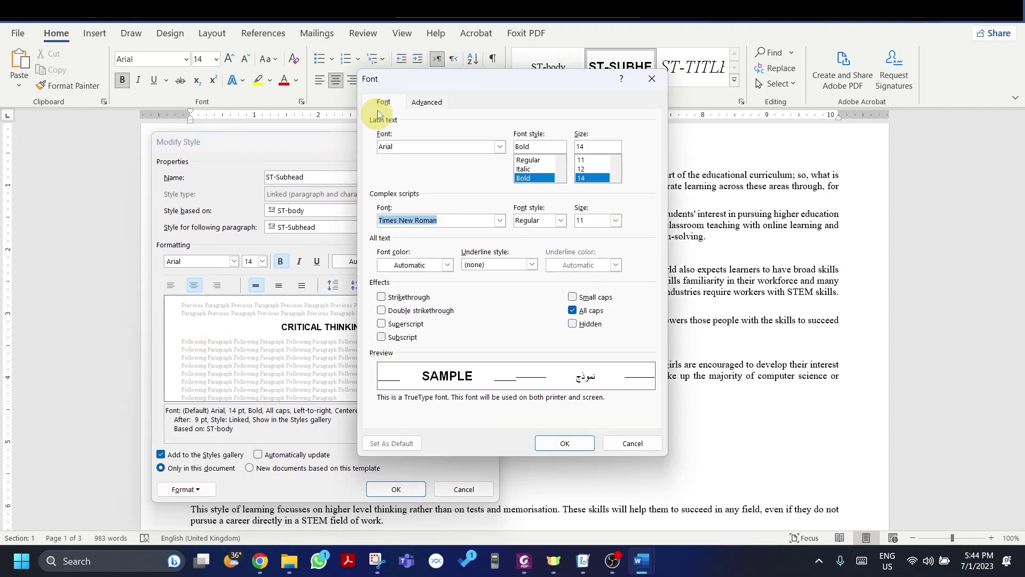
Step: Snip the Font settings, cancel both dialogs unchanged, and return to the Evidence document
key(super+shift+s)
drag(346, 59, 681, 467)
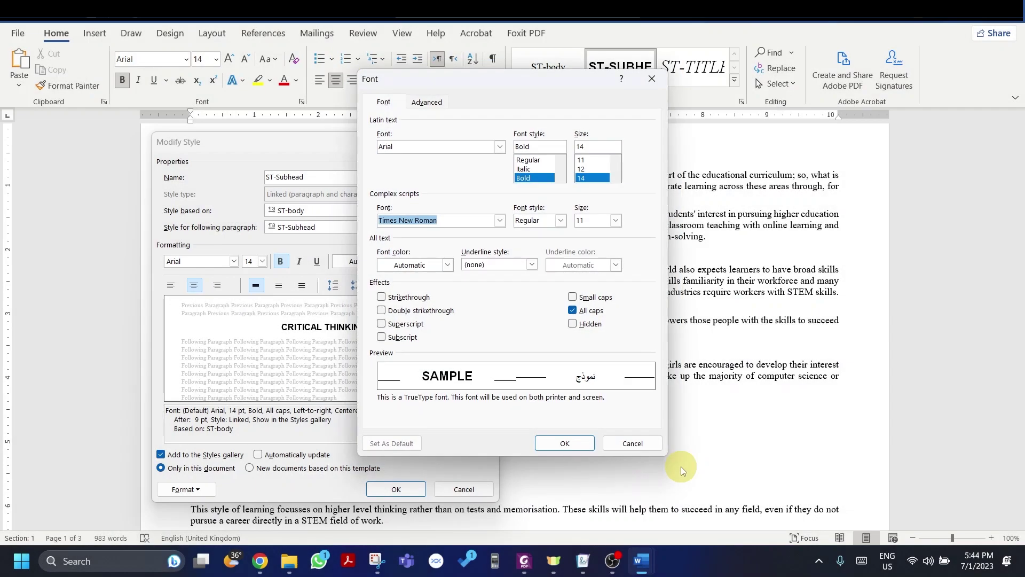
click(978, 520)
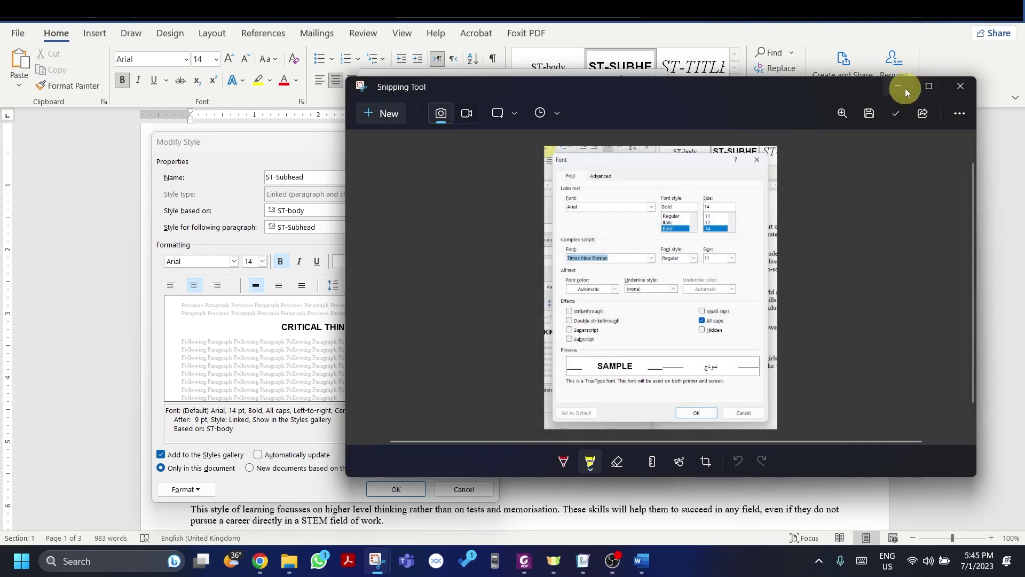
click(898, 87)
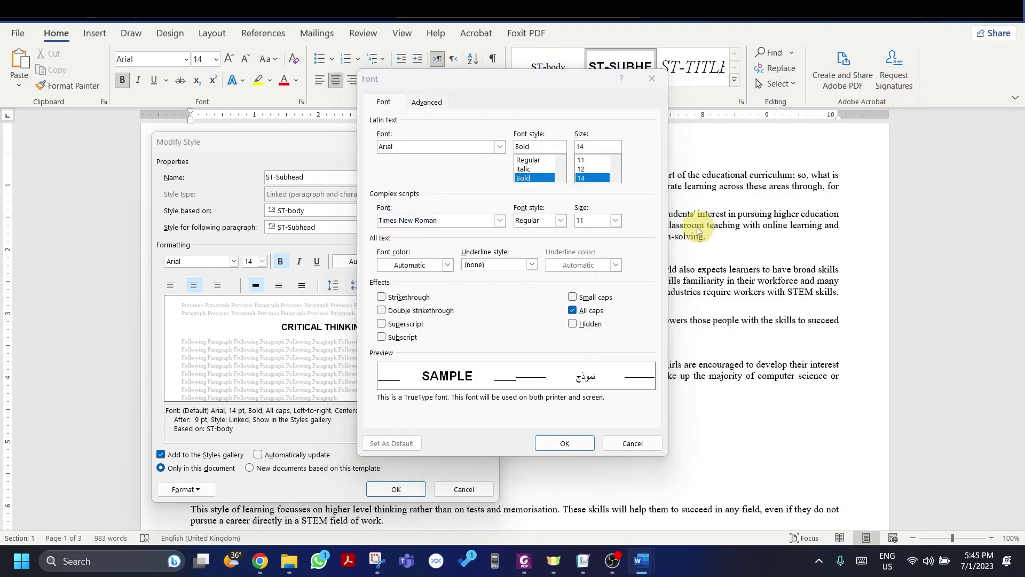
key(alt+Tab)
key(Escape)
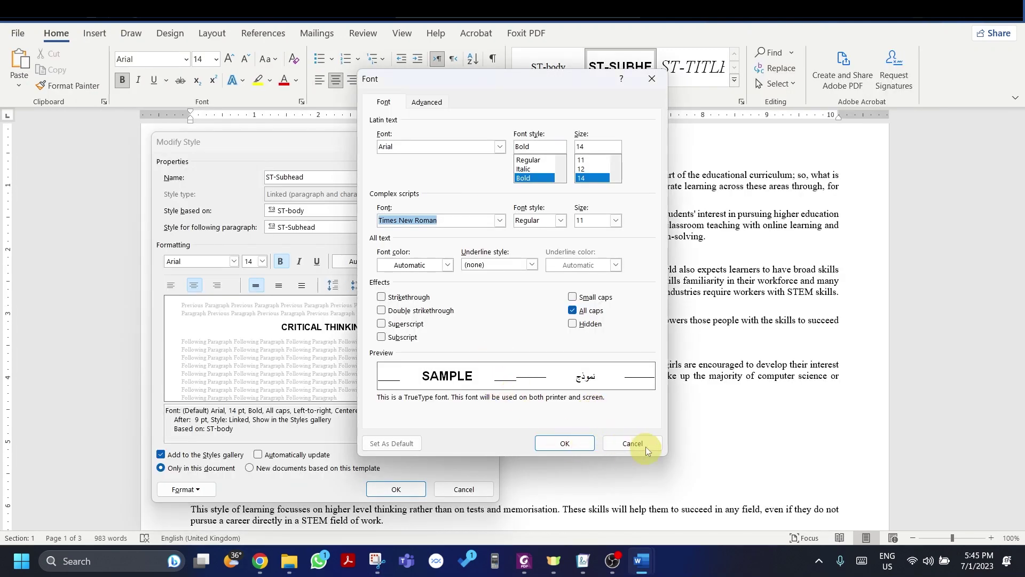
click(633, 444)
key(alt+Tab)
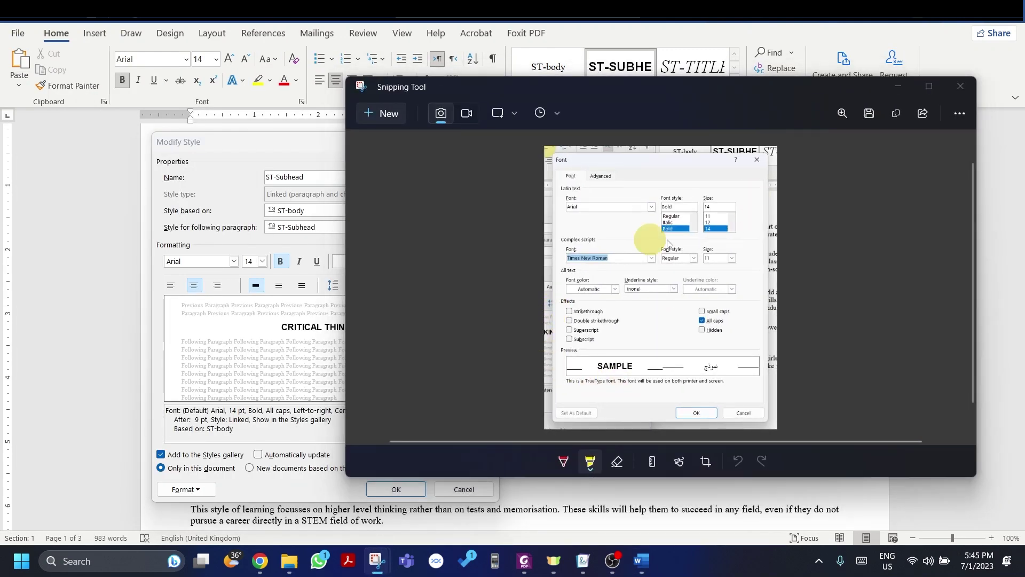
key(alt+Tab)
click(472, 490)
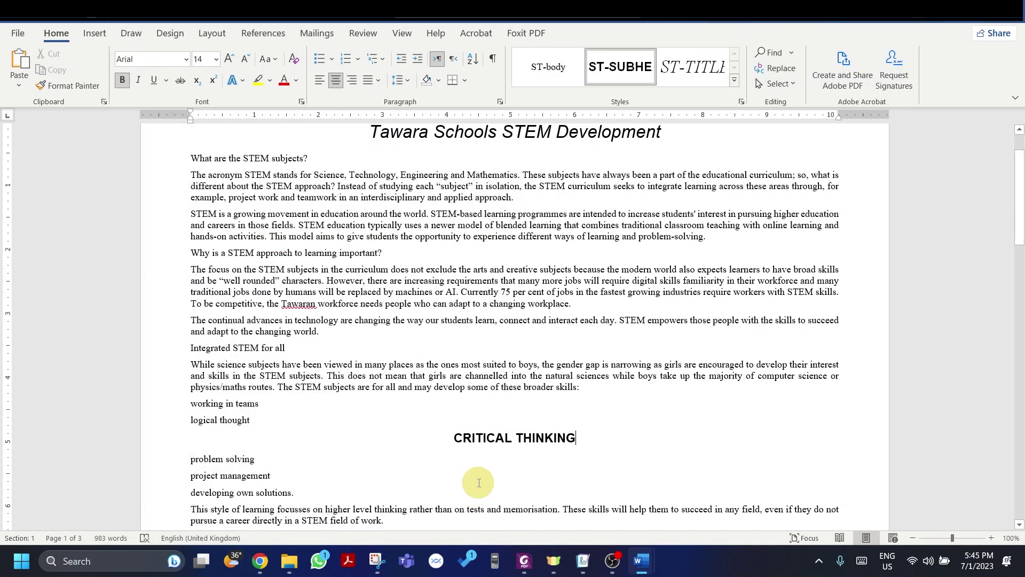
key(alt+Tab)
key(alt+Tab)
key(Tab)
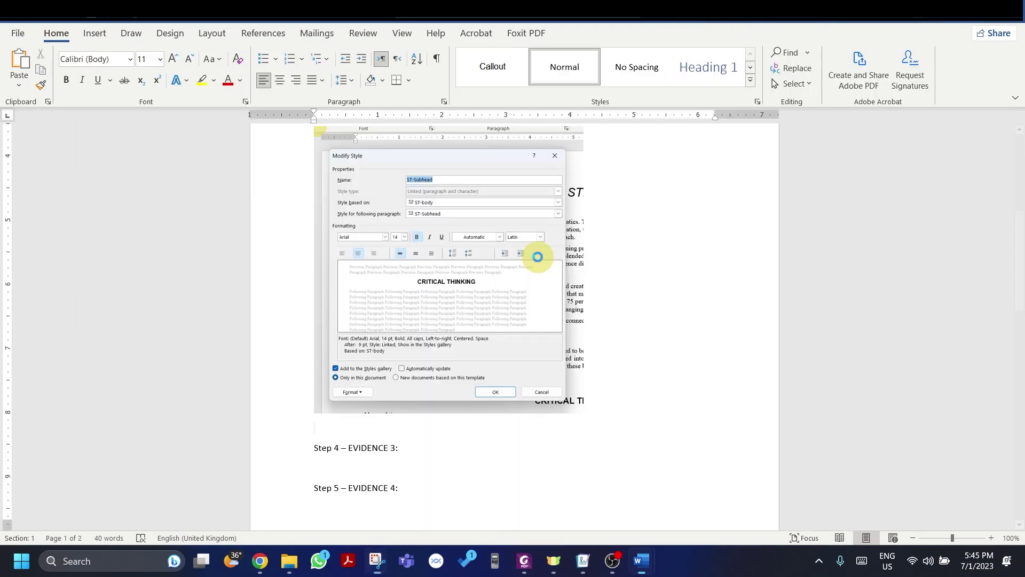
Step: Paste the Font settings screenshot into the evidence document and shrink it
scroll(537, 261, down, 5)
key(Escape)
key(ctrl+v)
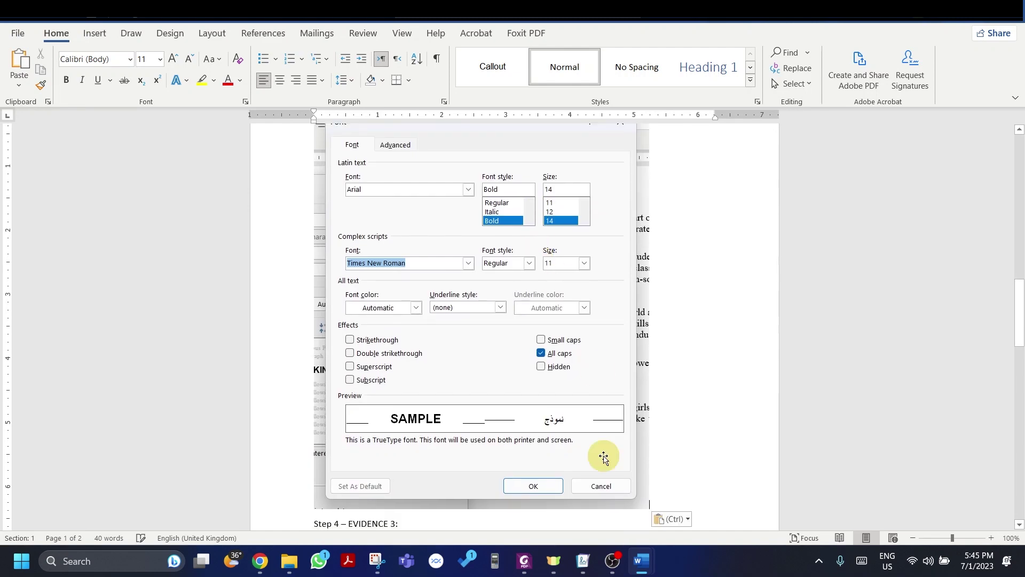
drag(647, 507, 548, 335)
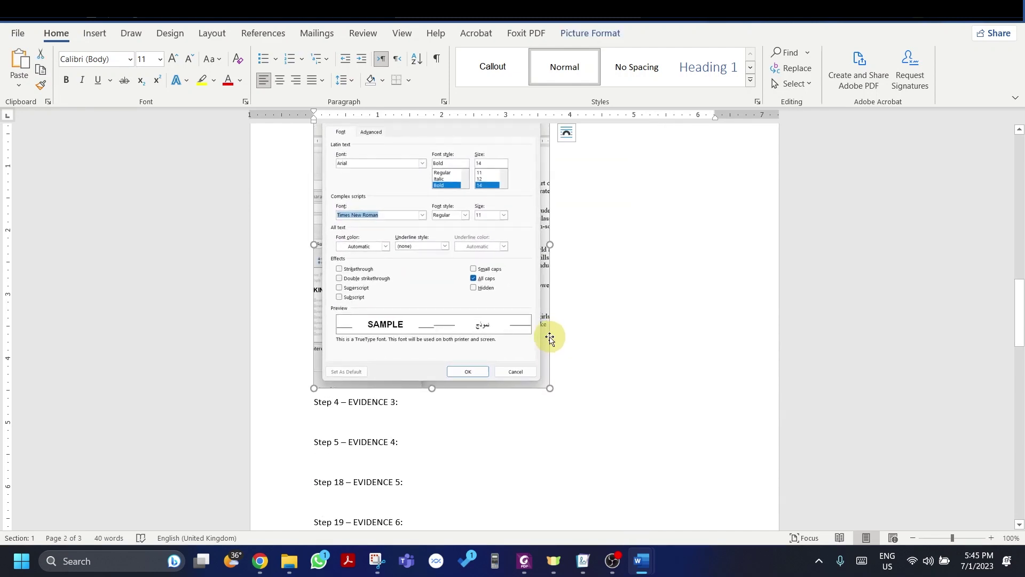
Step: Resize the Modify Style screenshot and give it Square text wrapping
scroll(550, 326, up, 15)
click(555, 316)
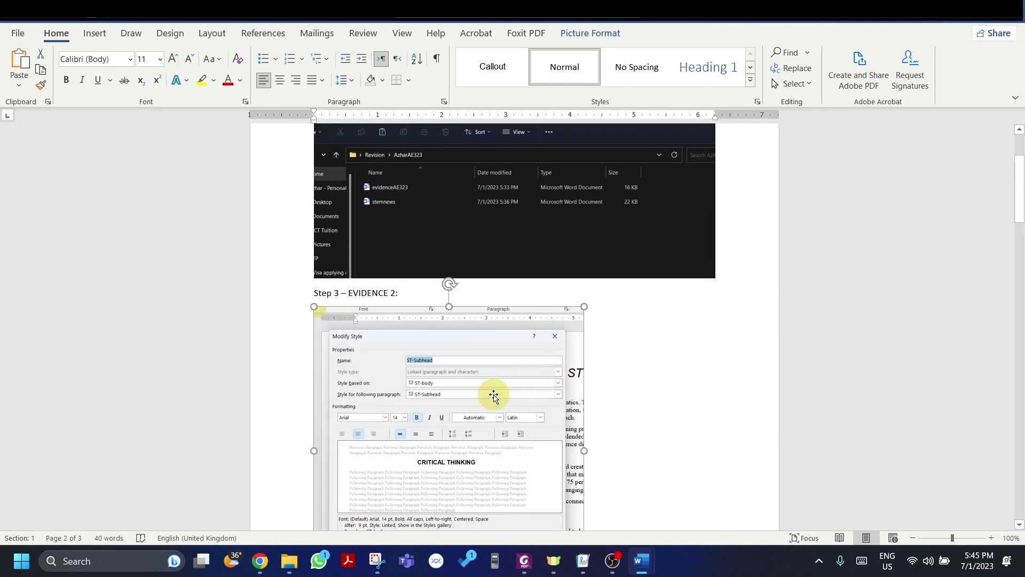
drag(583, 304, 566, 323)
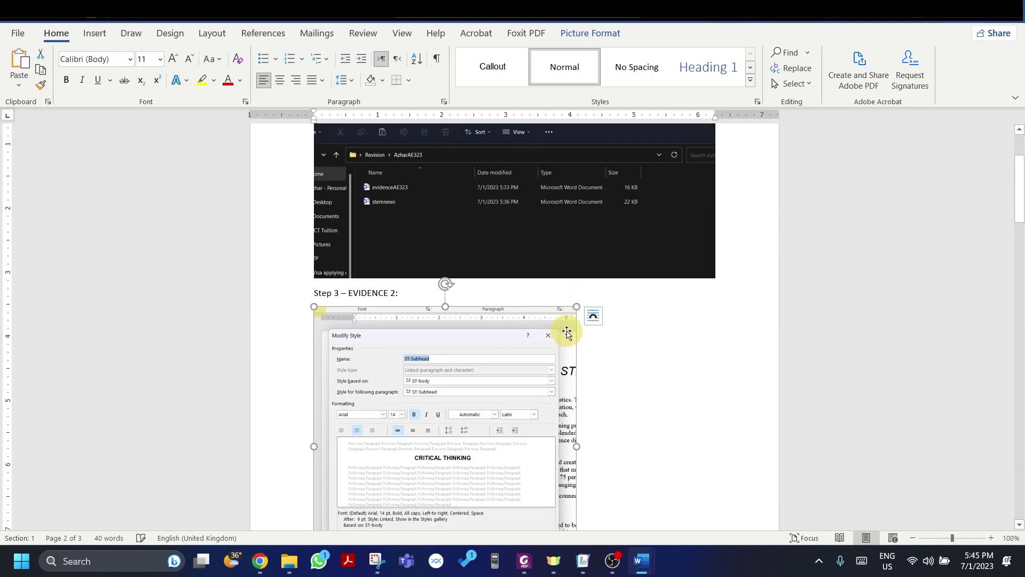
click(593, 315)
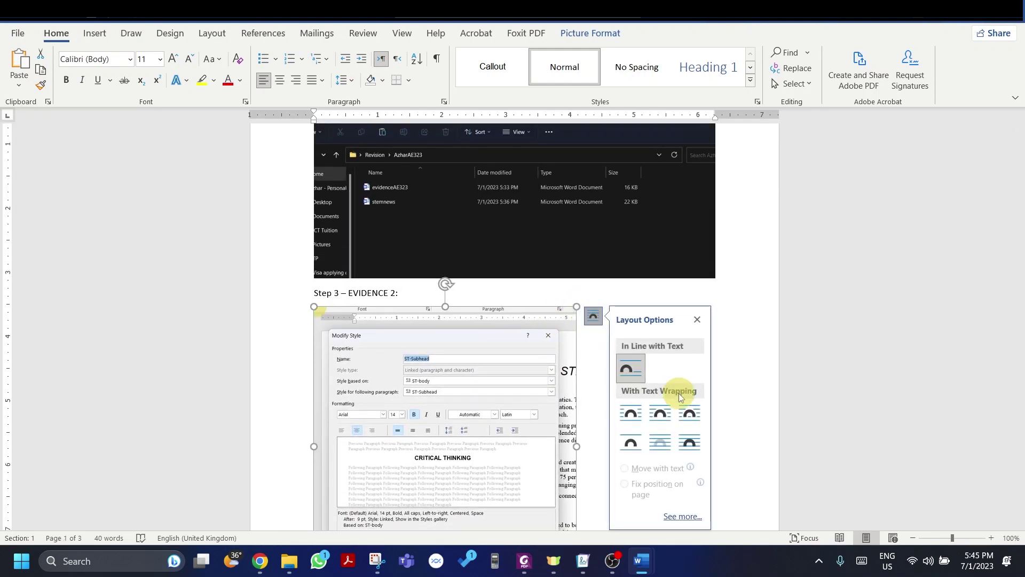
click(639, 415)
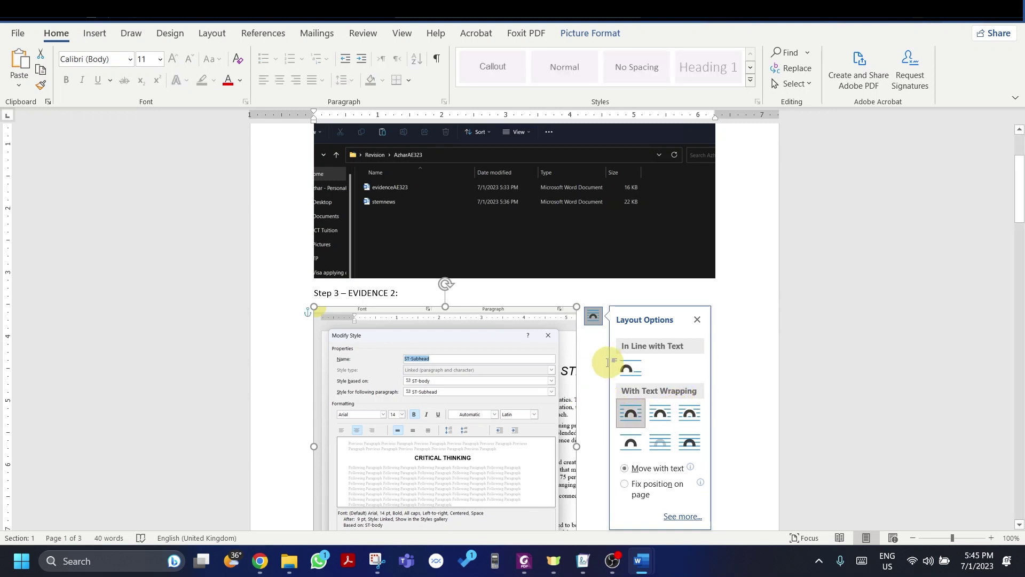
click(671, 305)
Step: Review the evidence pages, close Snipping Tool, and return to the Tawara Schools STEM document
scroll(665, 296, down, 3)
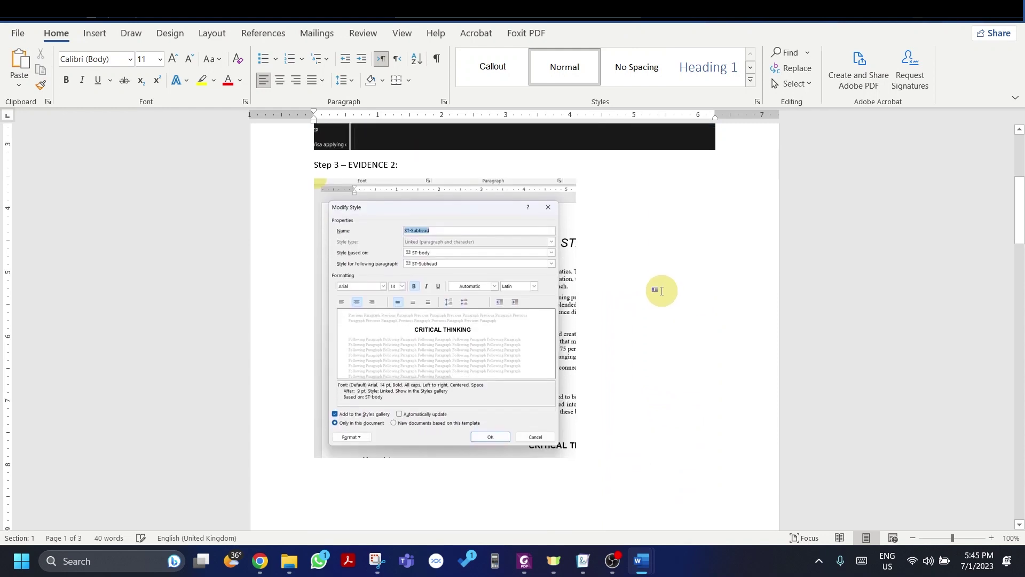
scroll(661, 291, down, 12)
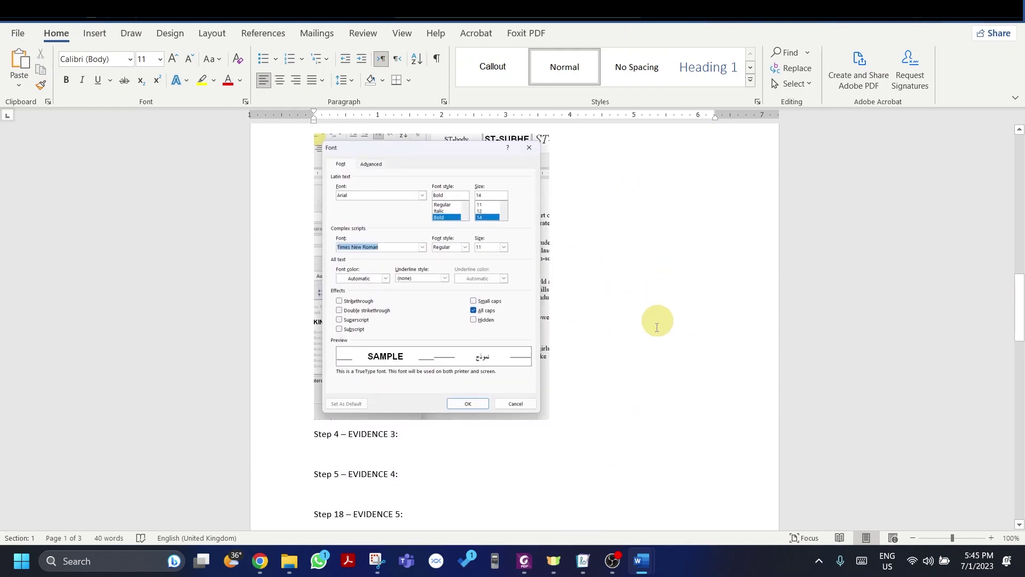
scroll(387, 235, up, 8)
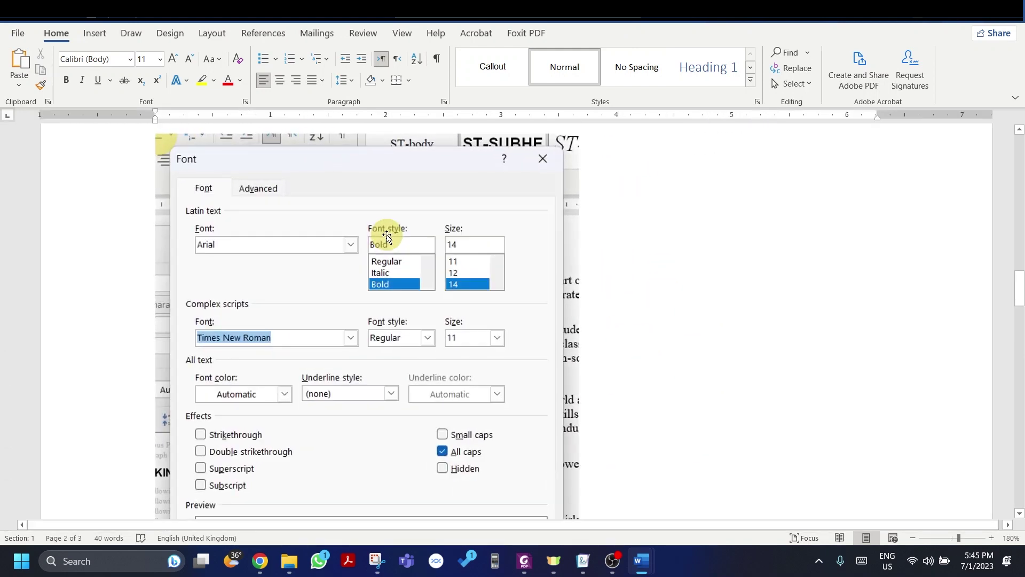
scroll(387, 235, down, 7)
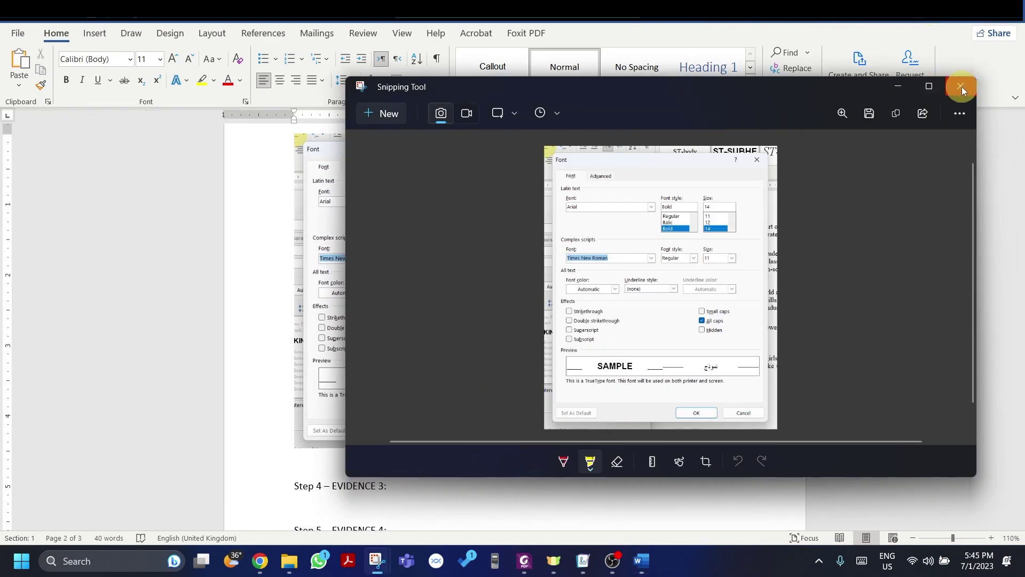
click(961, 86)
key(alt+Tab)
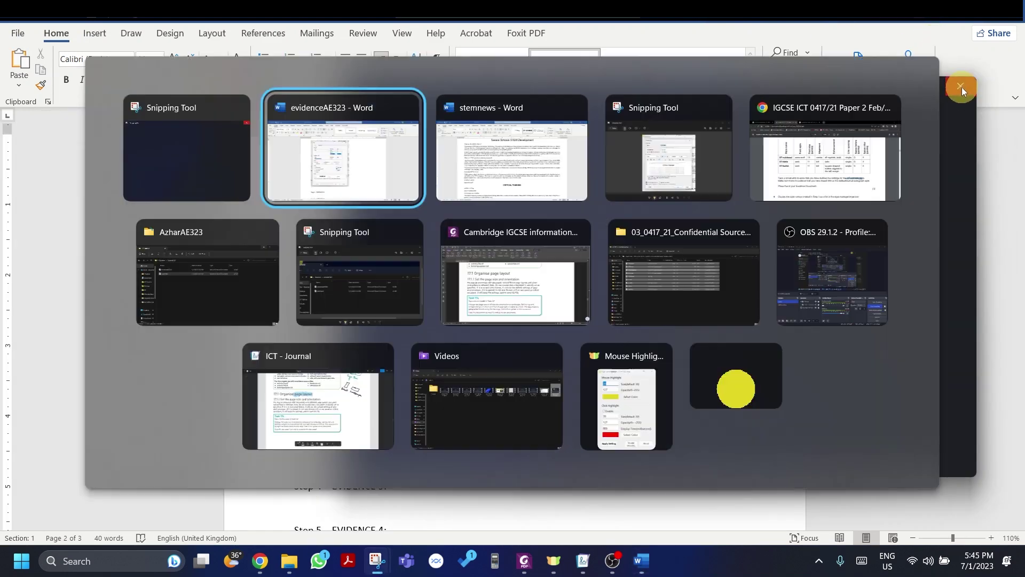
key(alt+Tab)
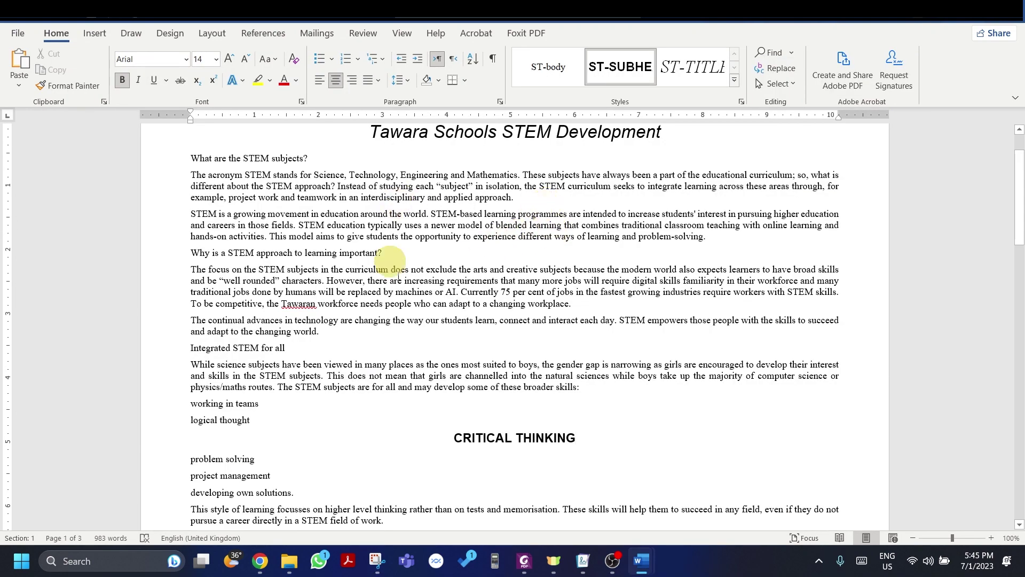
Step: Snip ST-Subhead's Paragraph settings: centred, 0 pt before, 9 pt after
right_click(606, 72)
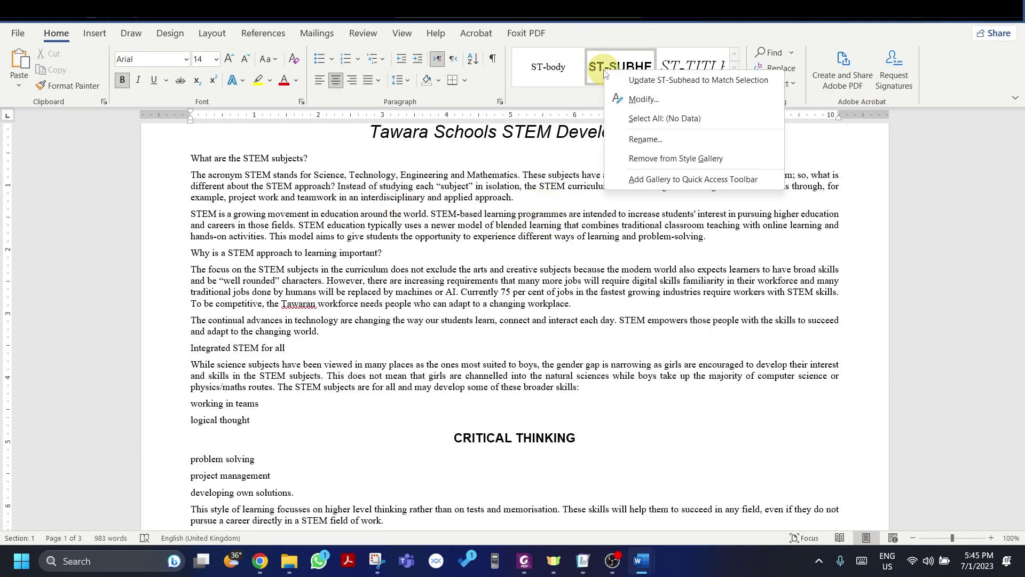
click(644, 100)
click(176, 489)
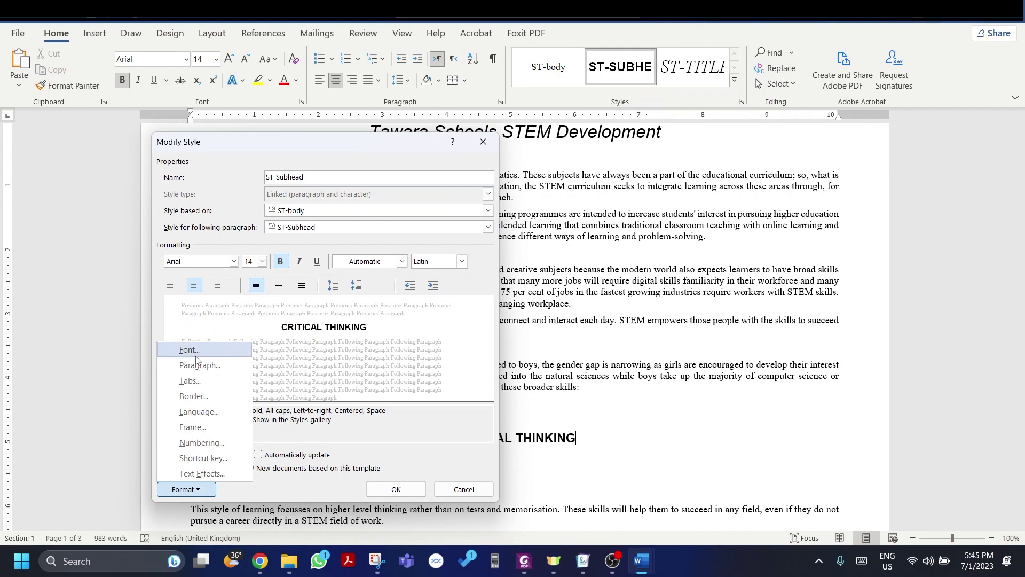
click(200, 365)
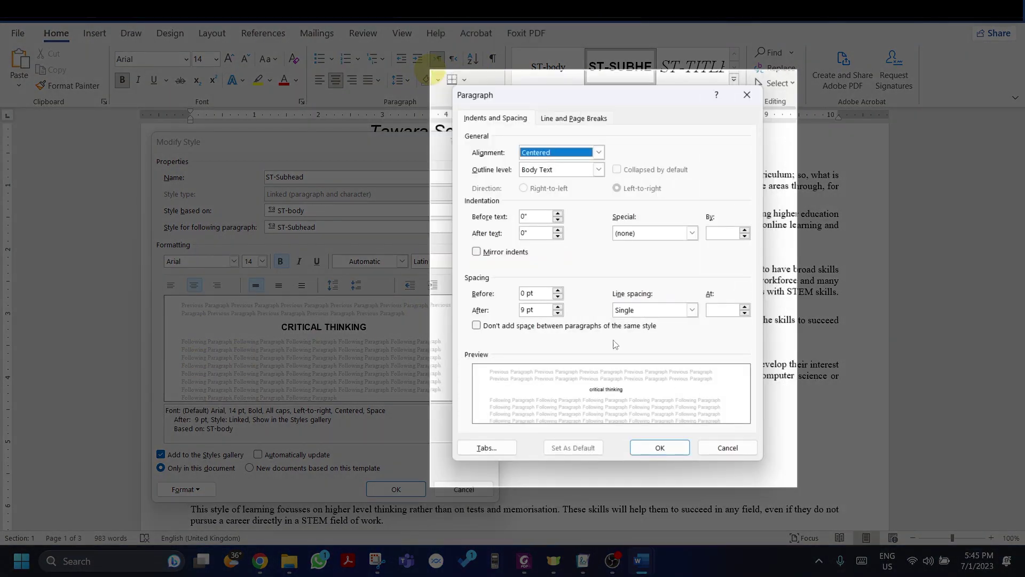
click(616, 345)
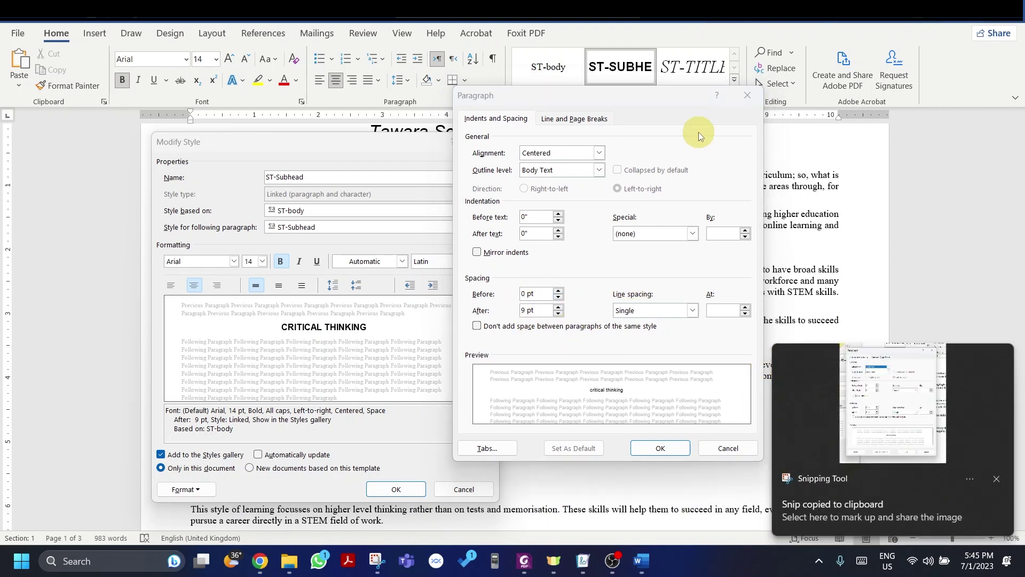
click(824, 427)
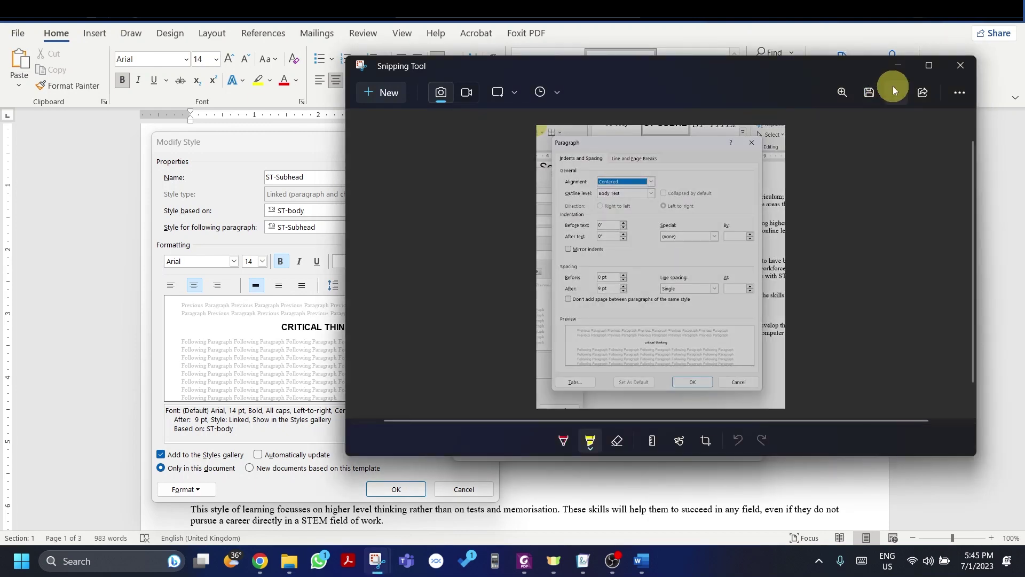
Step: Close the Snipping Tool, Paragraph and Modify Style windows
click(961, 65)
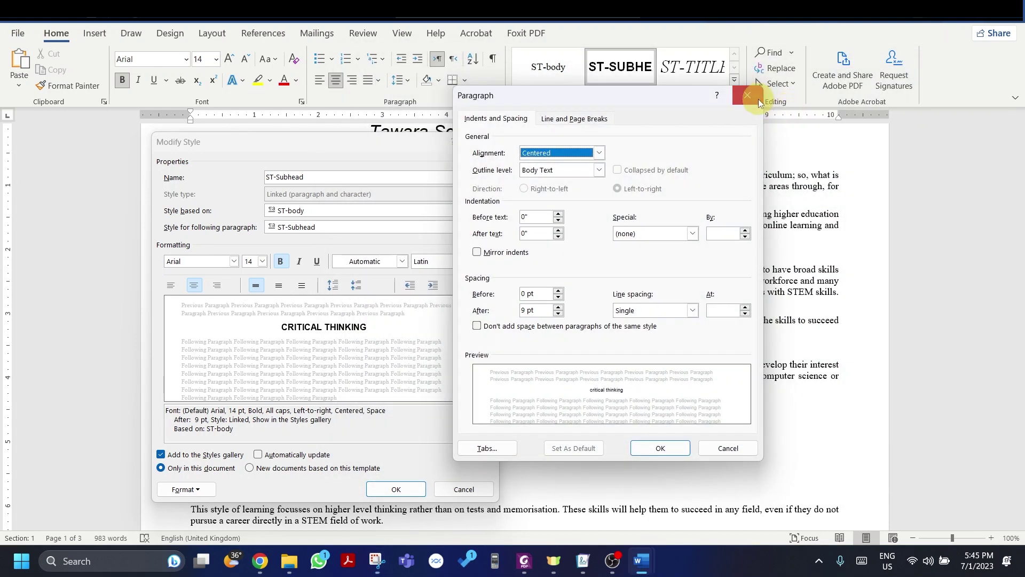
click(750, 83)
click(491, 146)
Step: Paste the paragraph settings screenshot into the evidence document and shrink it by its corner handle
key(alt+Tab)
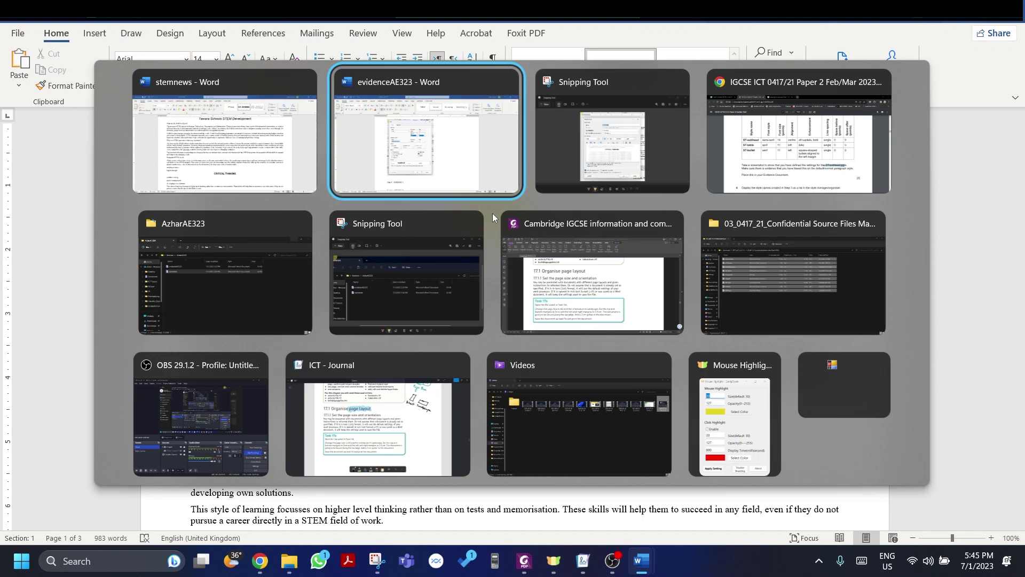
key(ctrl+v)
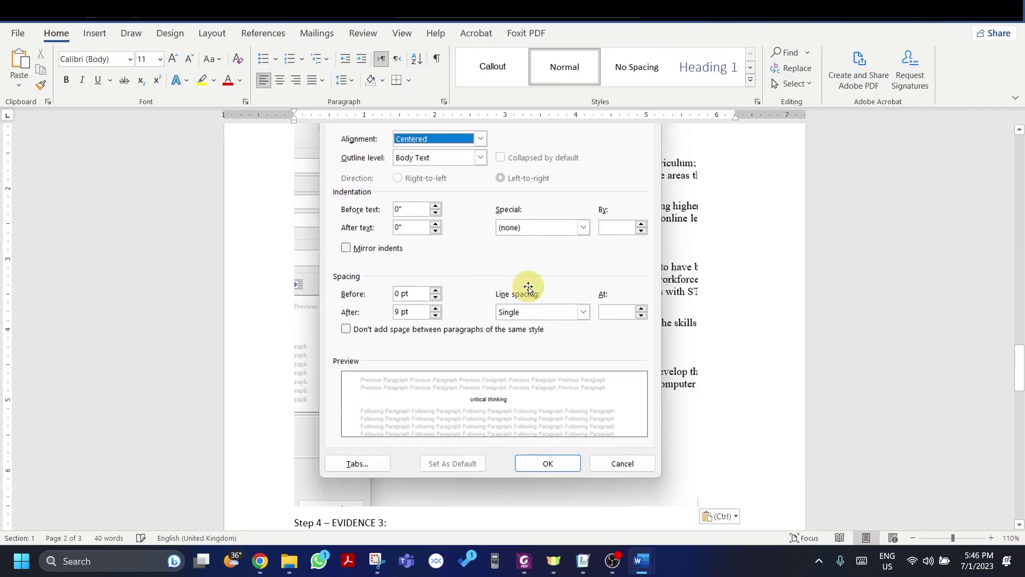
click(640, 479)
drag(699, 506, 518, 338)
scroll(522, 289, up, 3)
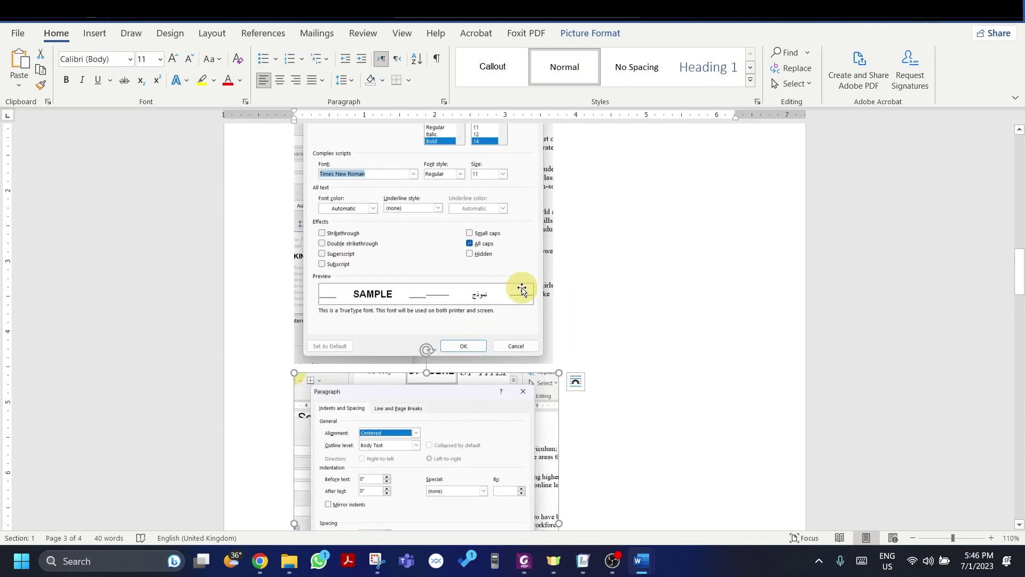
scroll(561, 342, down, 1)
key(alt+Tab)
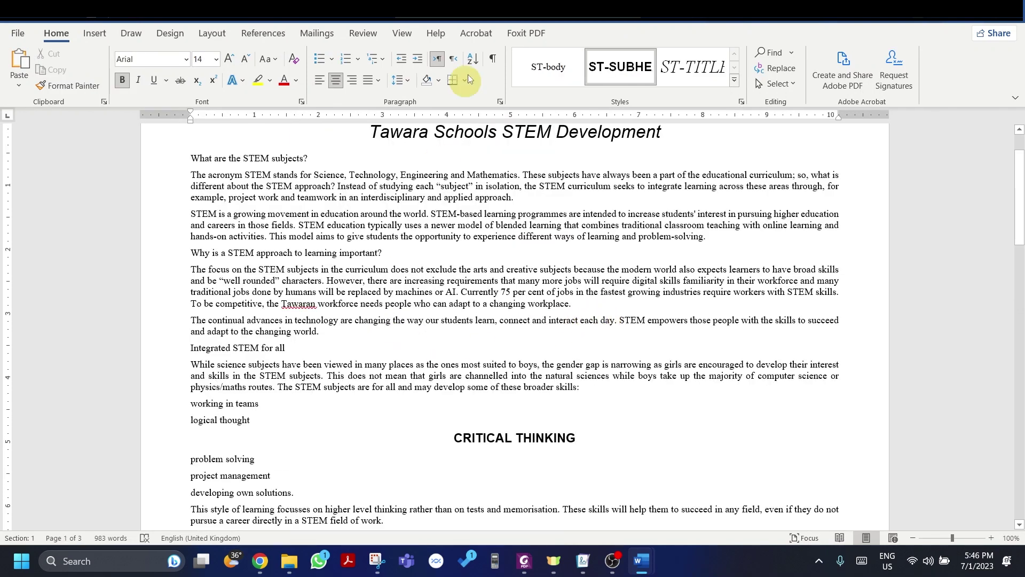
Step: Create a new style named ST-table from the current formatting, checking the name against the exam paper
key(alt+Tab)
key(alt+Tab)
key(alt+Tab)
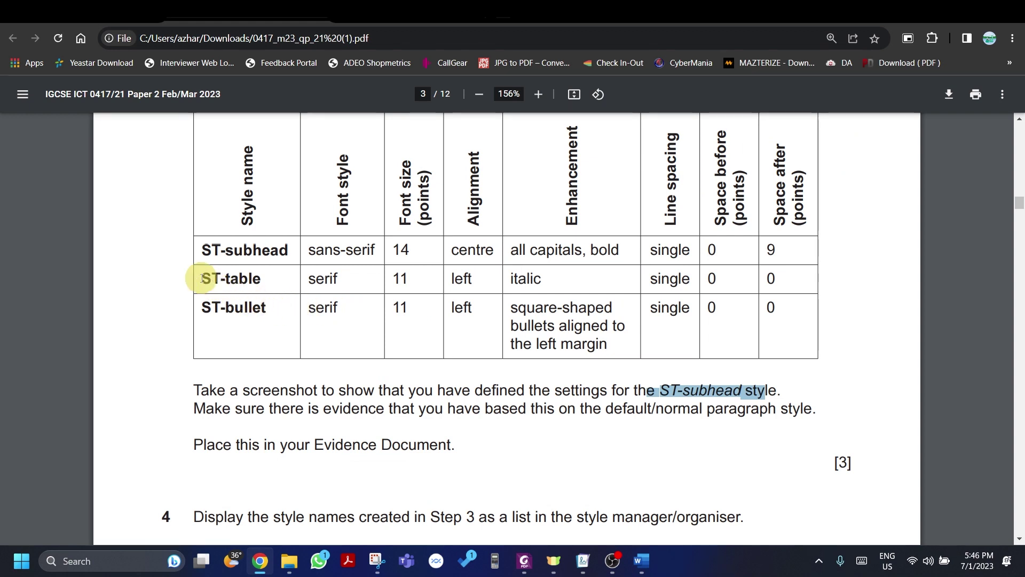
drag(202, 278, 272, 277)
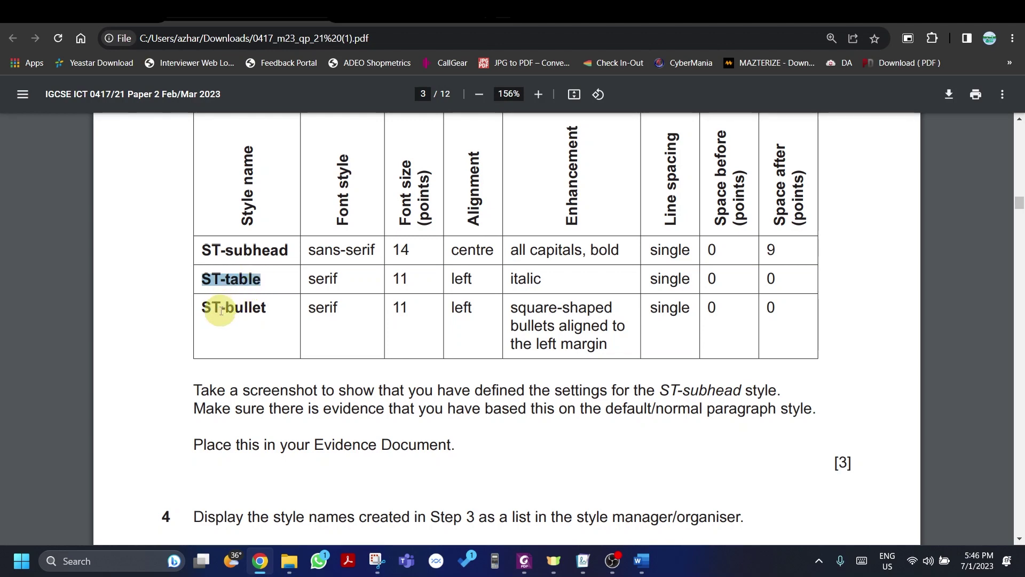
key(alt+Tab)
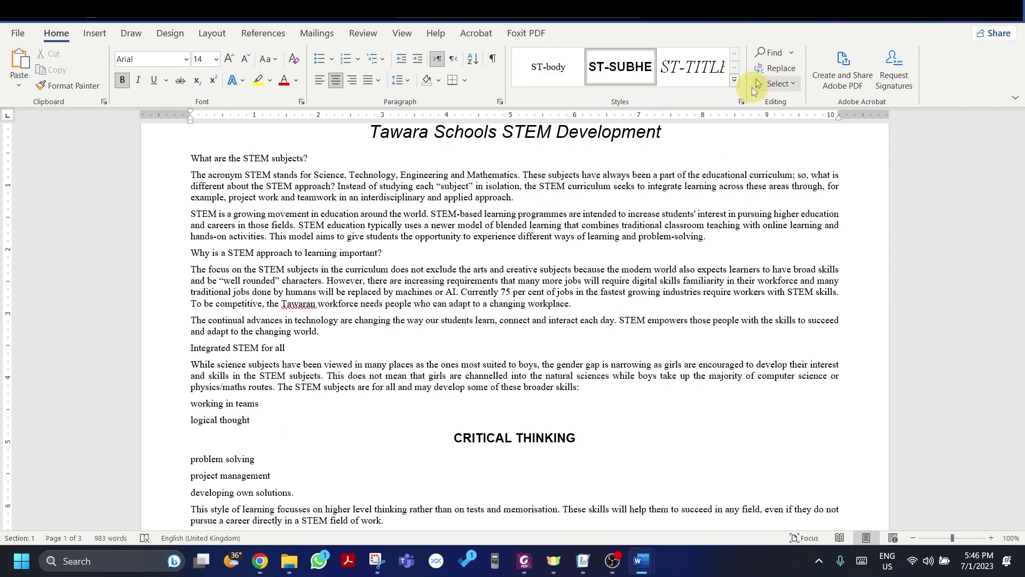
click(735, 81)
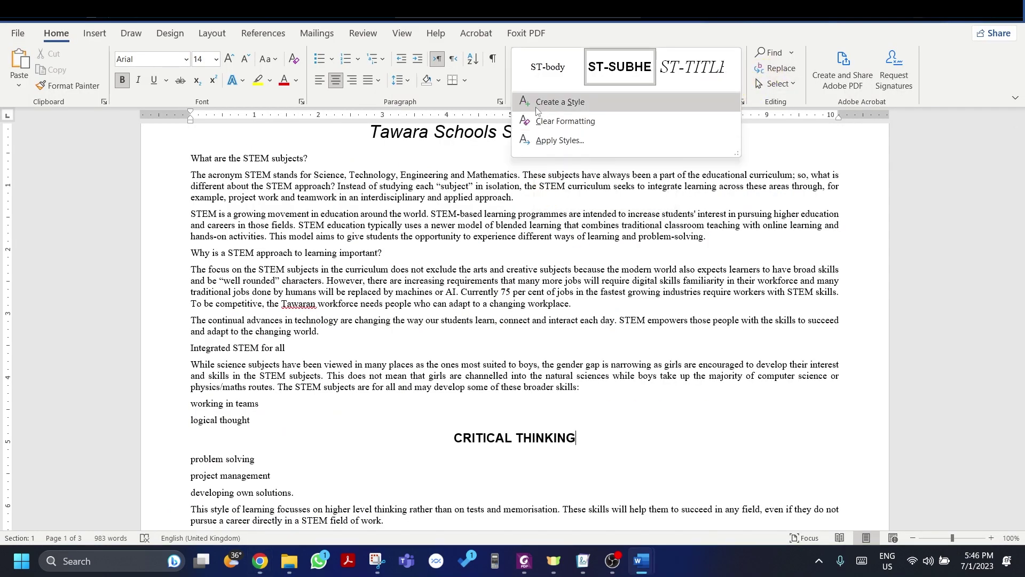
click(538, 111)
text(ST-Table)
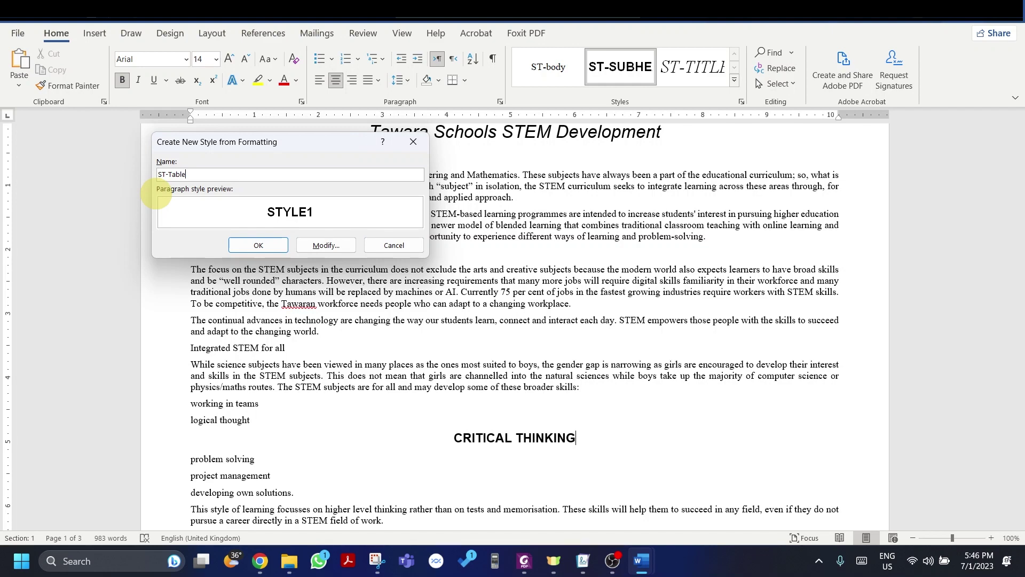
key(alt+Tab)
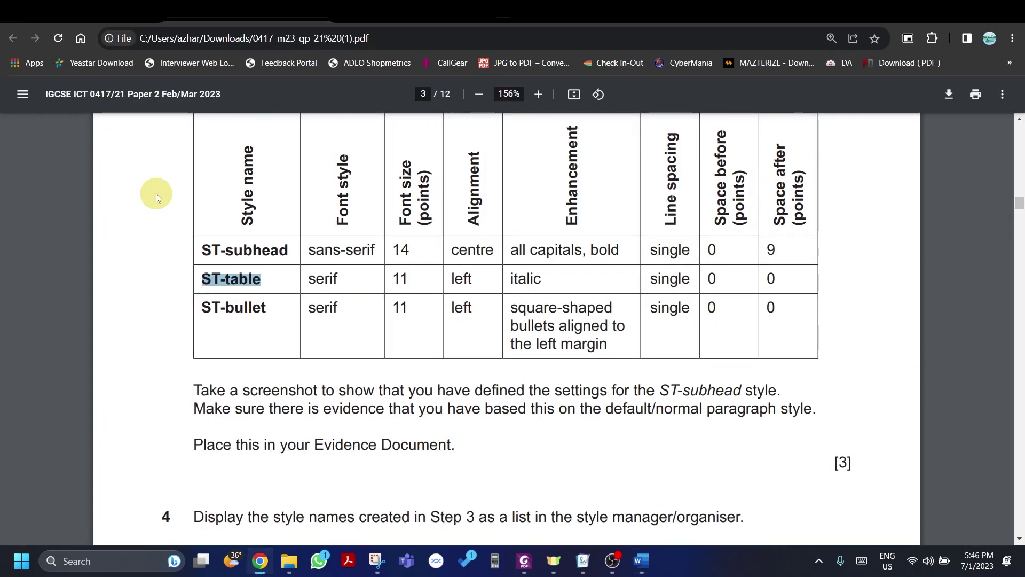
key(alt+Tab)
key(BackSpace)
key(BackSpace)
key(BackSpace)
key(BackSpace)
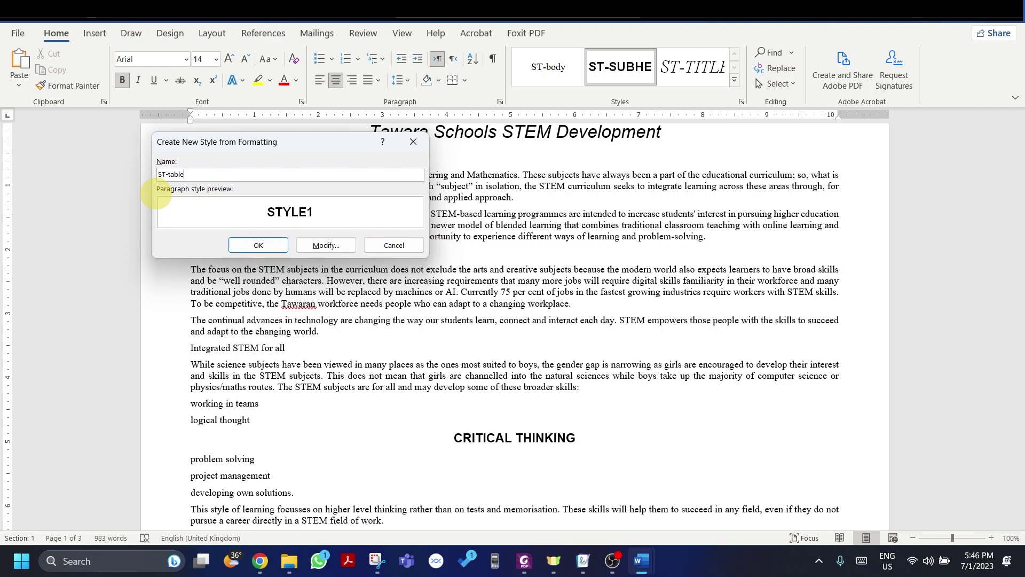
key(Return)
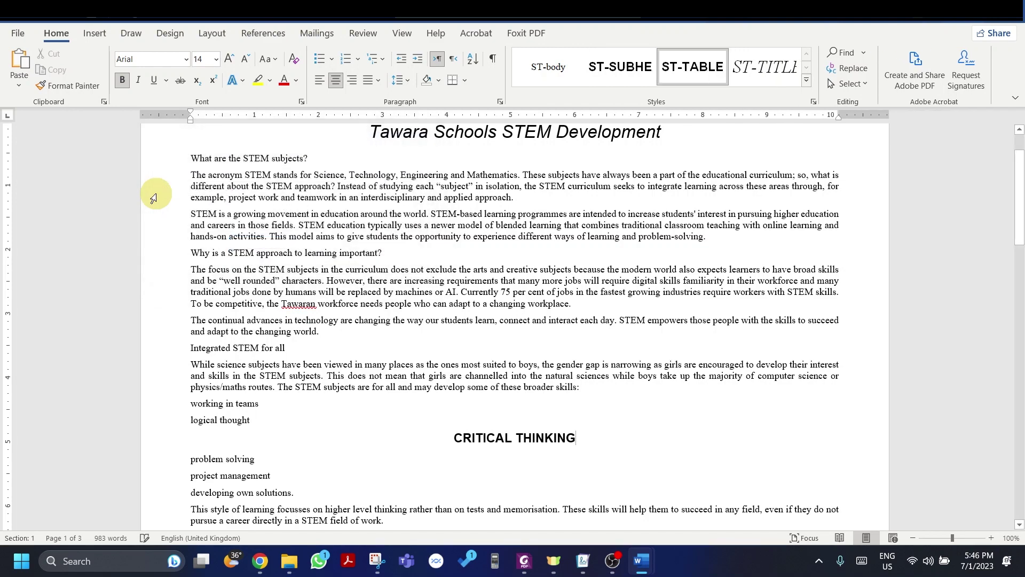
Step: Modify the ST-table style and set its font to Times New Roman
right_click(697, 87)
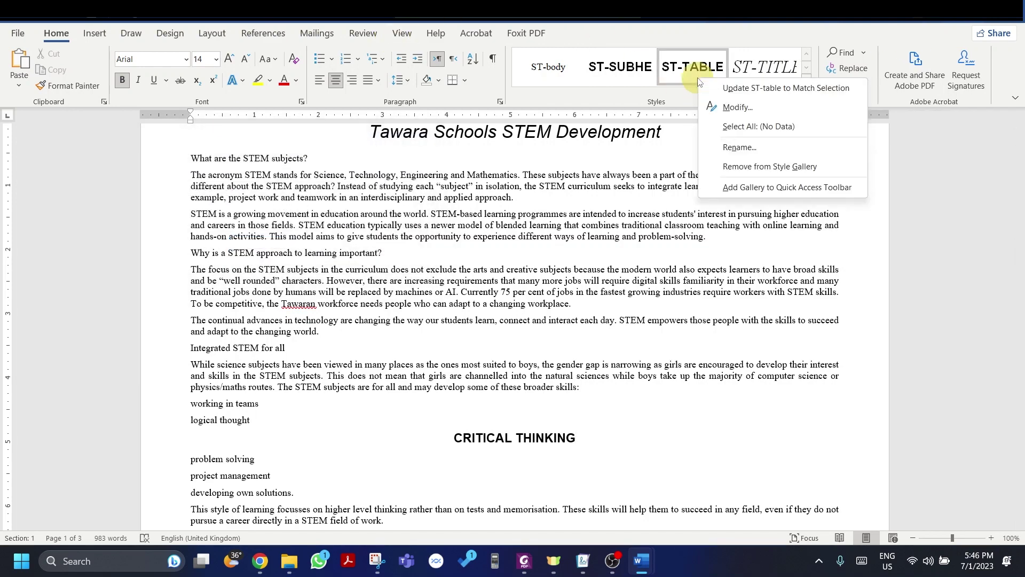
click(727, 106)
key(alt+Tab)
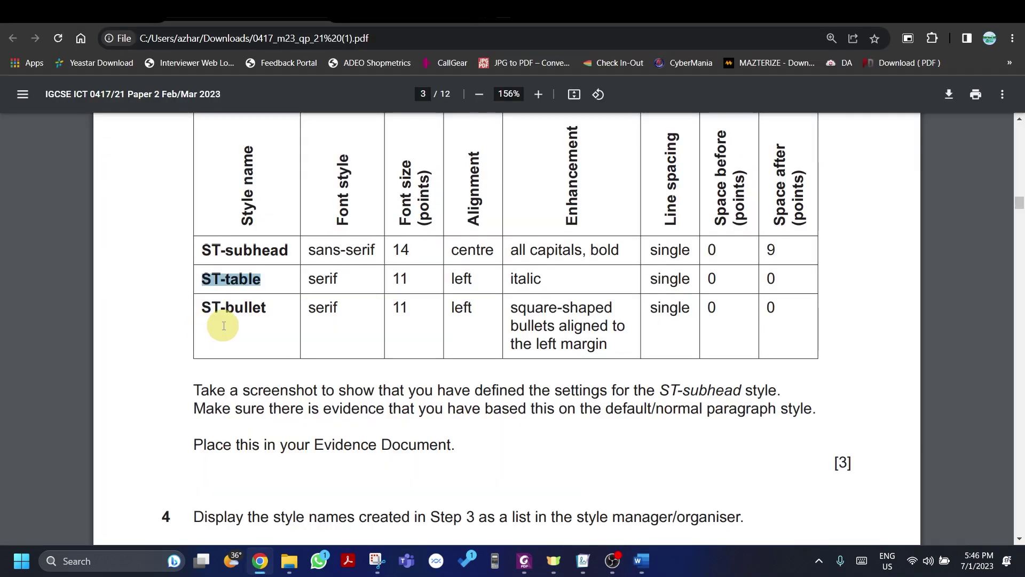
key(alt+Tab)
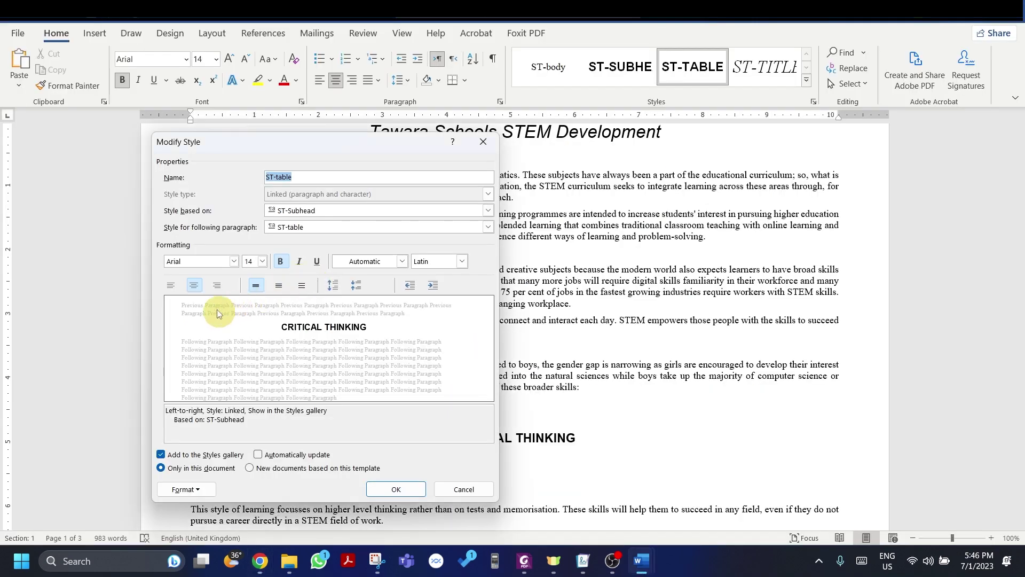
text(Times New Roman ()
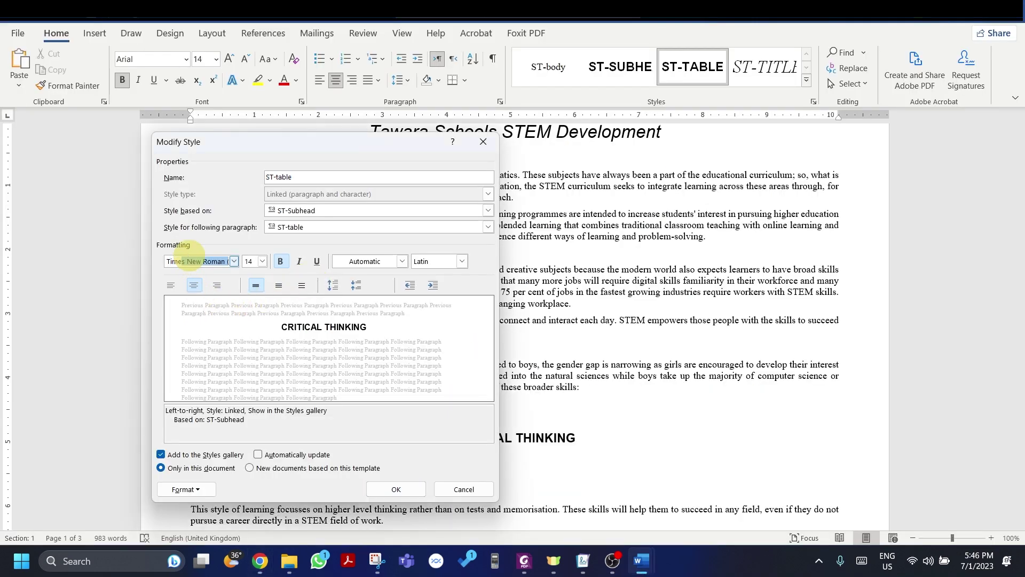
key(Tab)
Step: Make ST-table 11 pt, left-aligned, italic and not bold
key(alt+Tab)
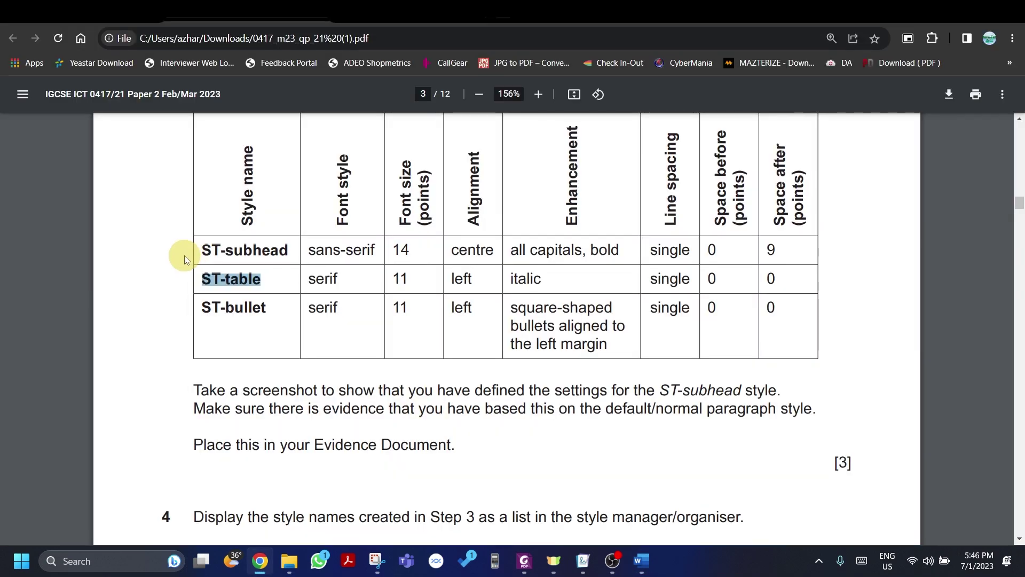
key(alt+Tab)
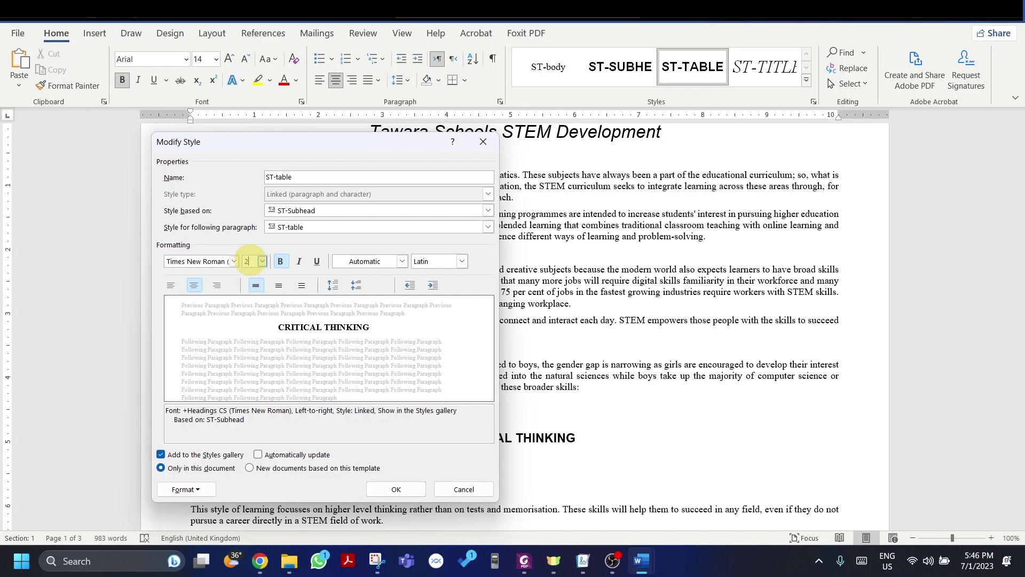
text(11)
key(alt+Tab)
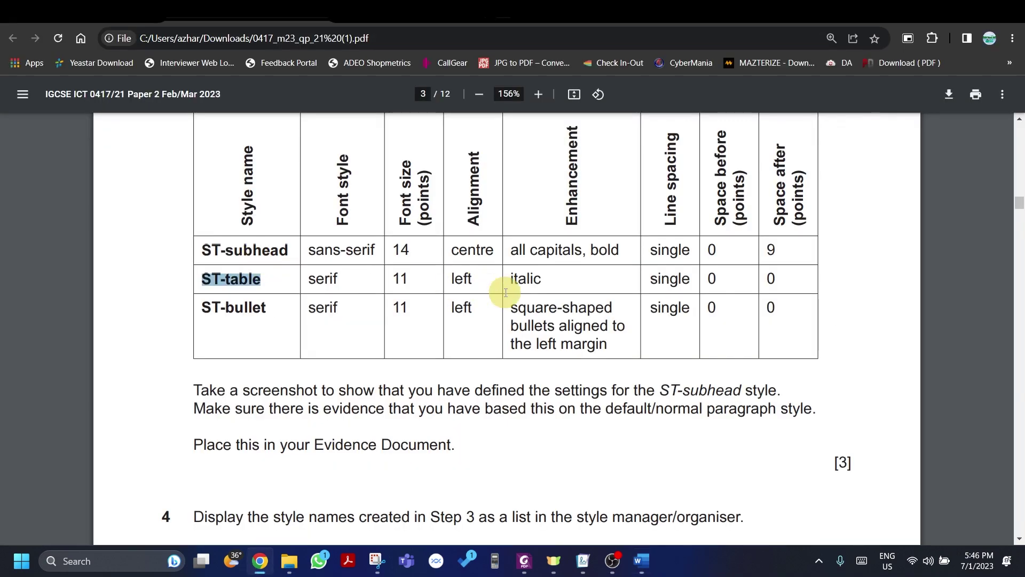
key(alt+Tab)
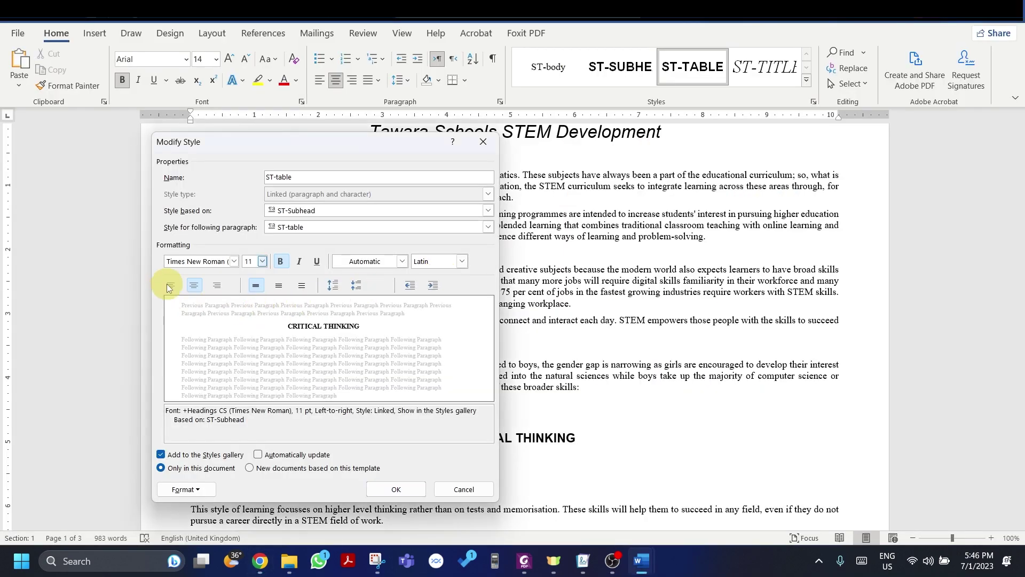
click(169, 285)
key(alt+Tab)
key(alt+Tab)
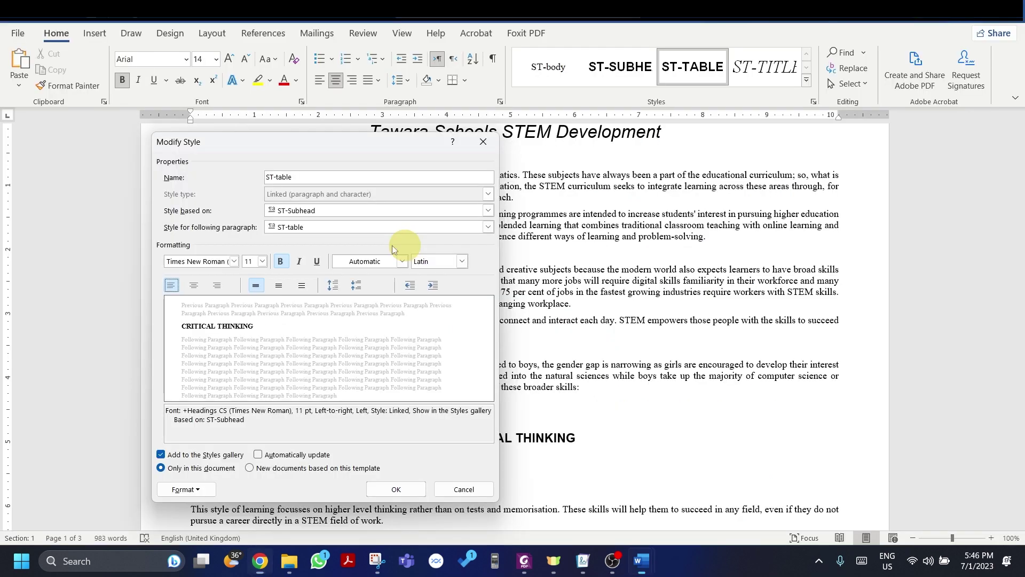
click(298, 261)
click(282, 262)
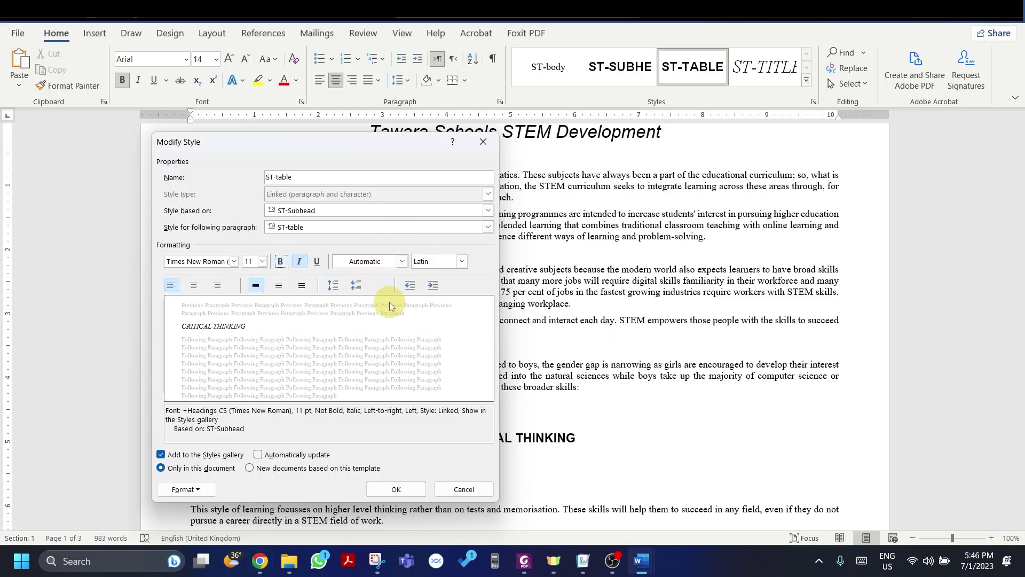
Step: Change the ST-table paragraph spacing from 9 pt to 0 pt after
key(alt+Tab)
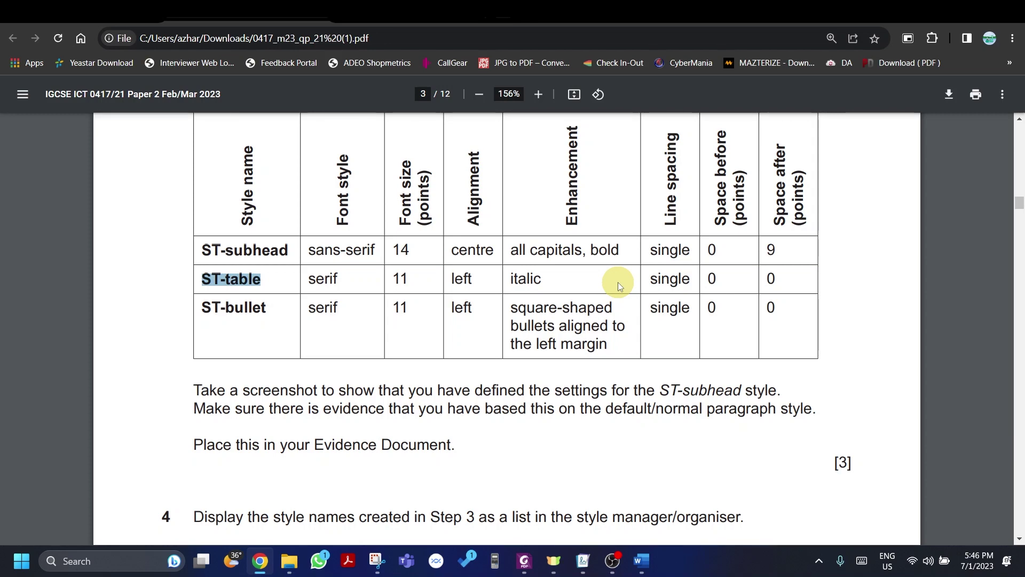
key(alt+Tab)
click(201, 490)
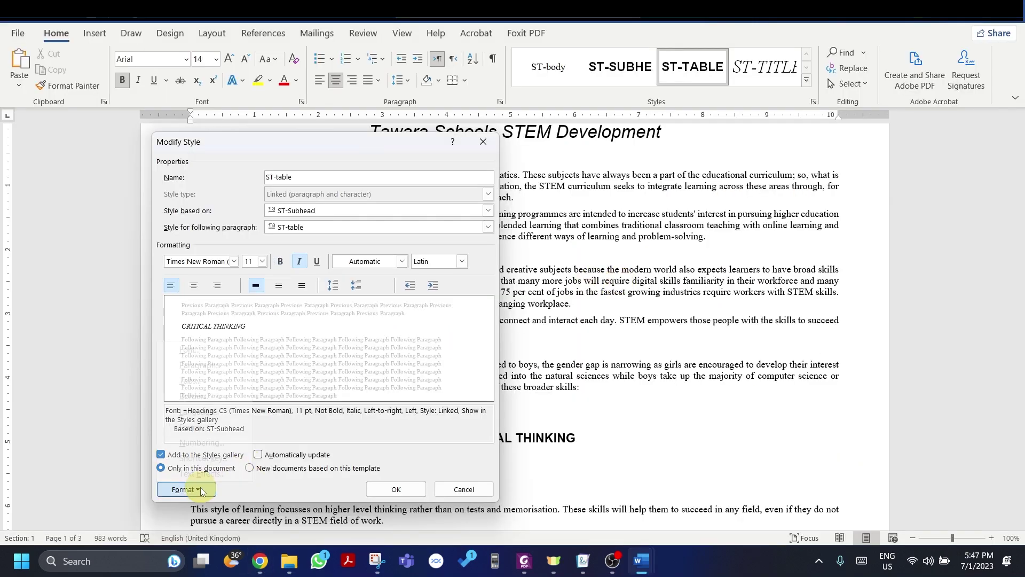
click(200, 366)
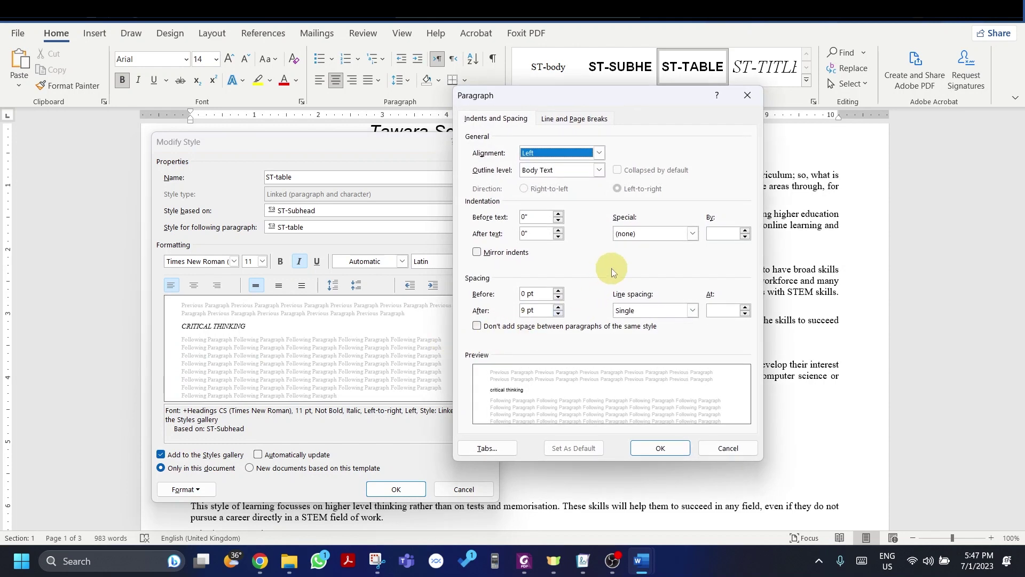
click(522, 310)
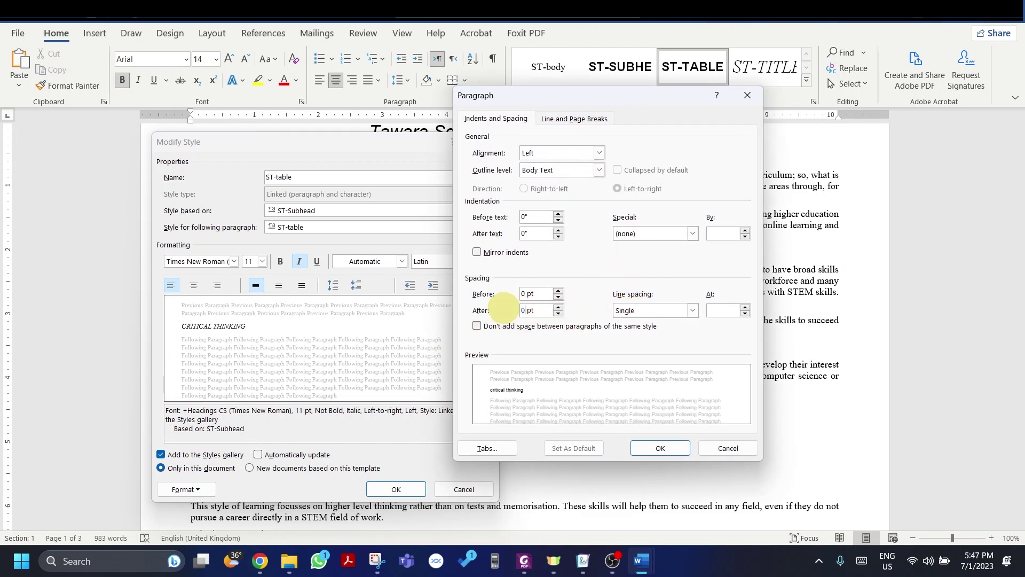
click(668, 451)
Step: Save the ST-table changes and look up the ST-bullet style name in the exam paper
click(405, 487)
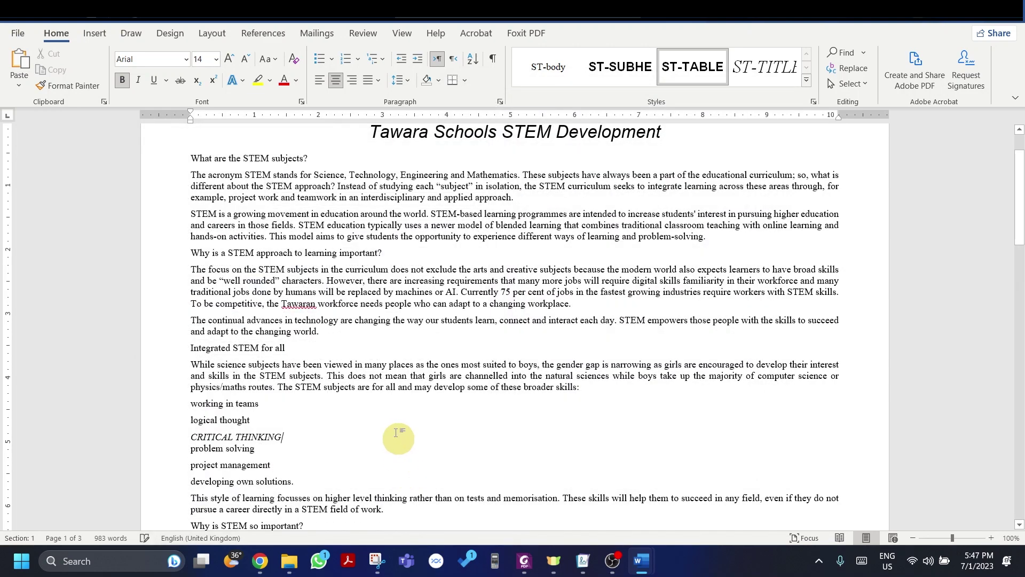
key(alt+Tab)
scroll(415, 320, down, 4)
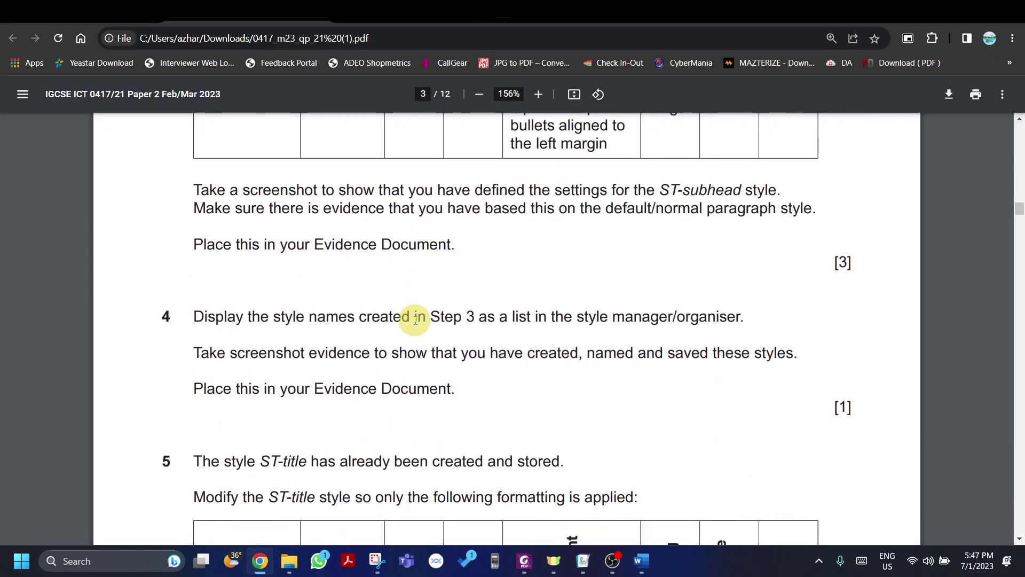
scroll(416, 320, up, 3)
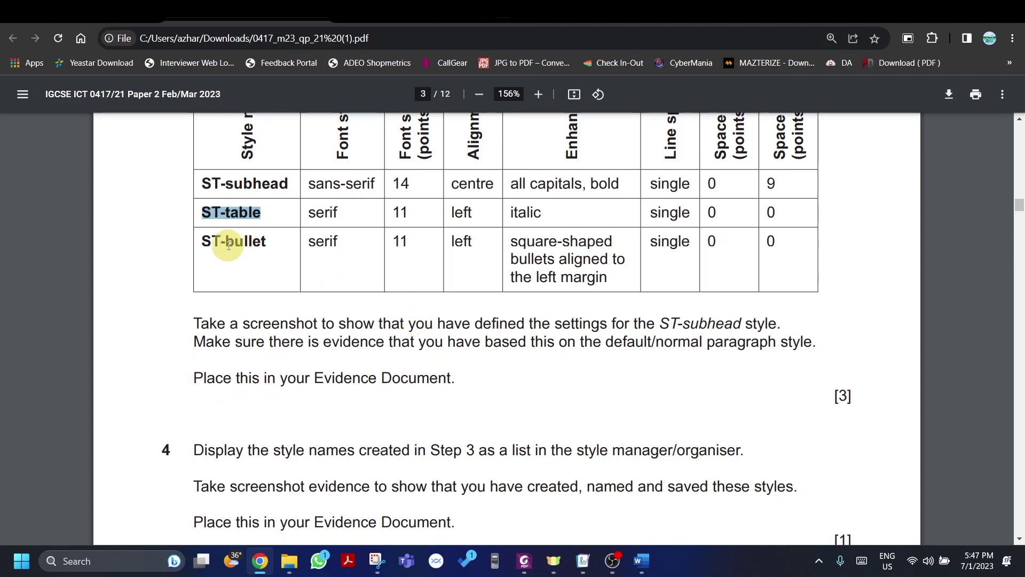
drag(197, 241, 274, 243)
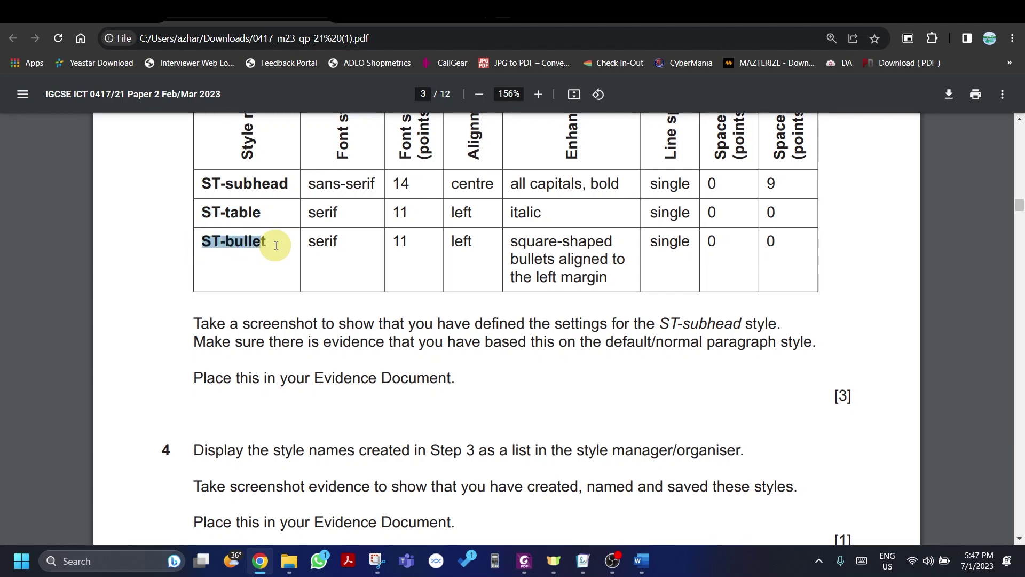
key(alt+Tab)
Step: Start a new ST-bullet style from current formatting and make it left-aligned
click(808, 81)
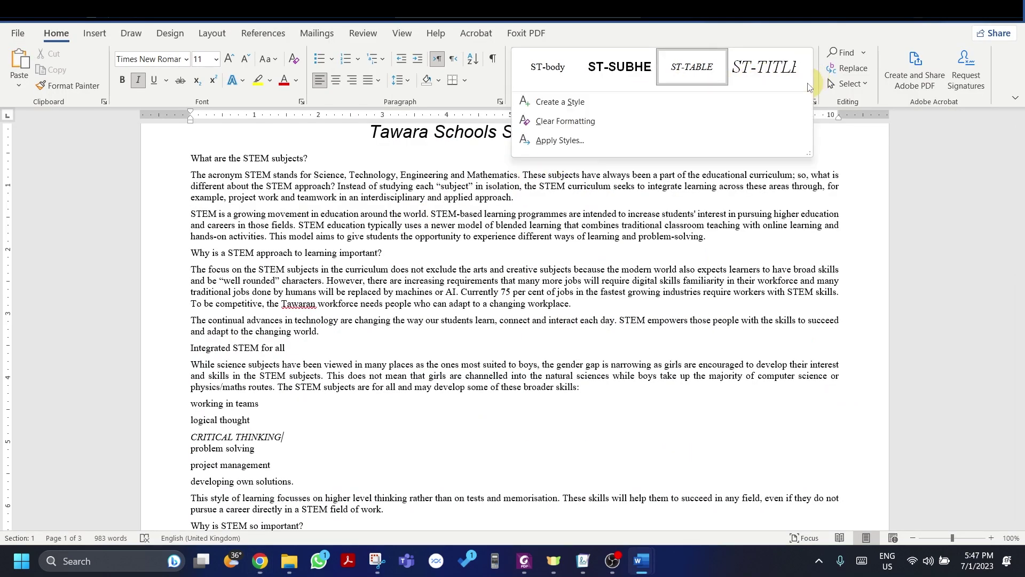
click(534, 103)
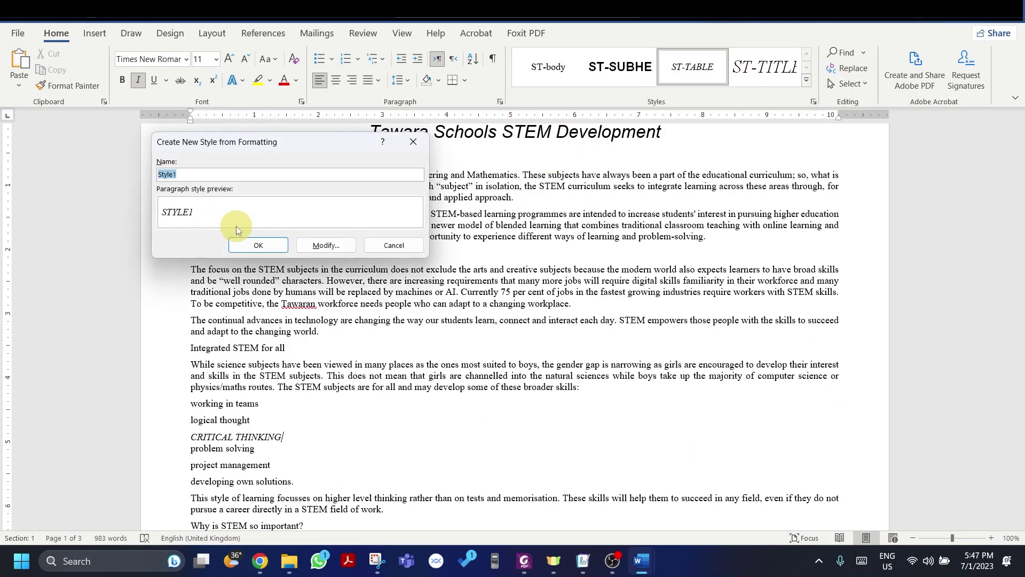
text(ST-bullet)
click(327, 246)
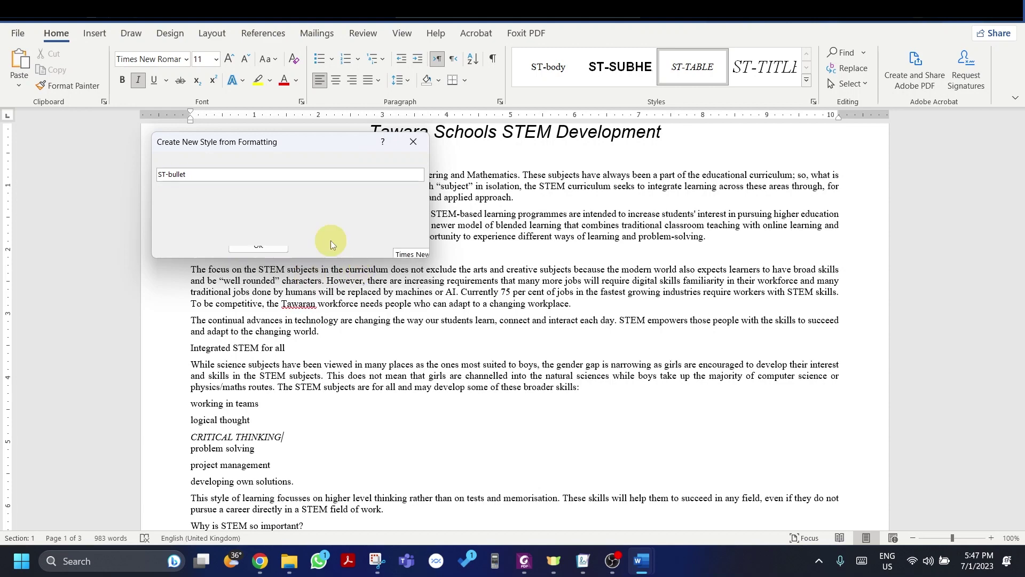
key(alt+Tab)
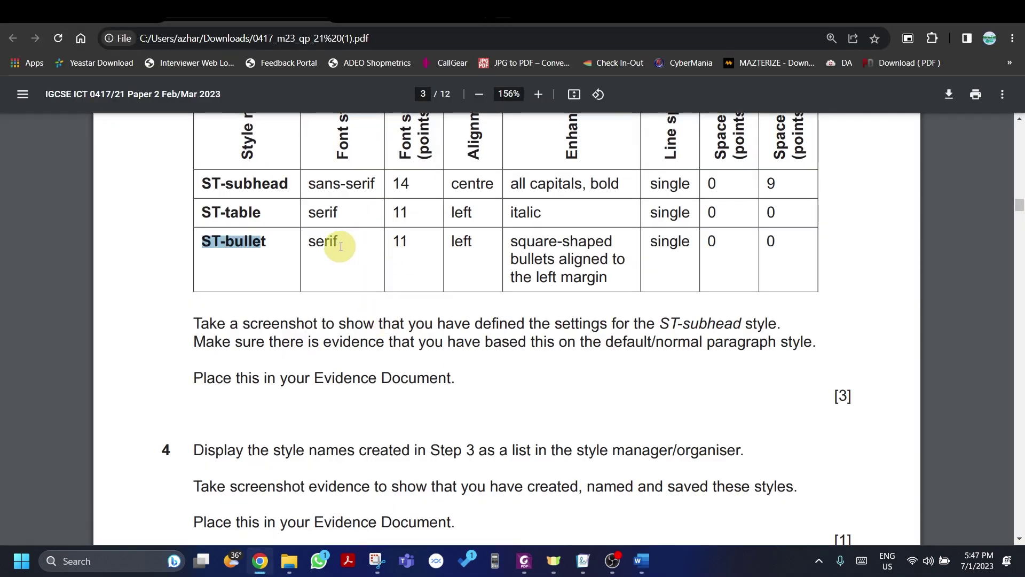
scroll(342, 246, up, 1)
key(alt+Tab)
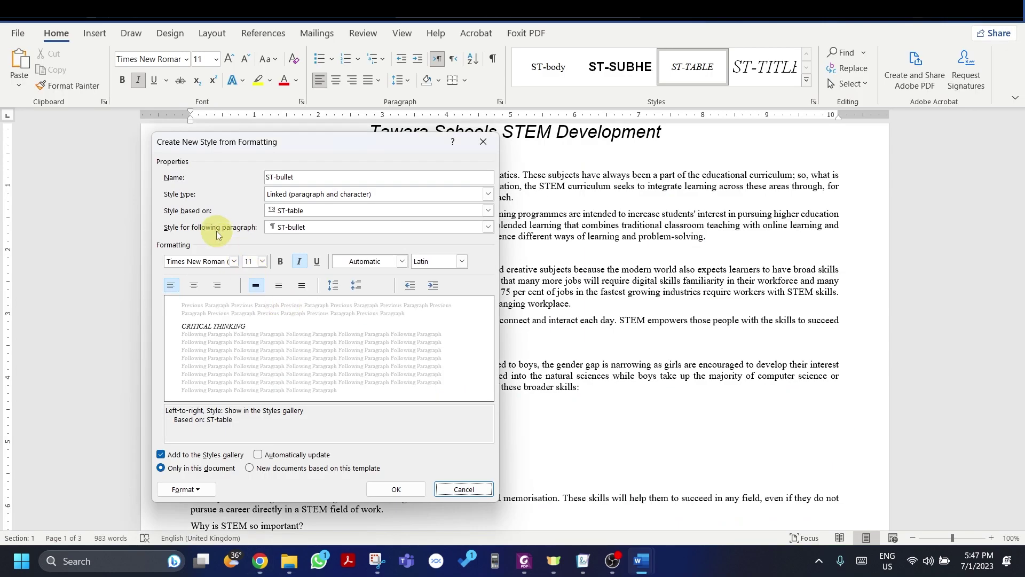
key(alt+Tab)
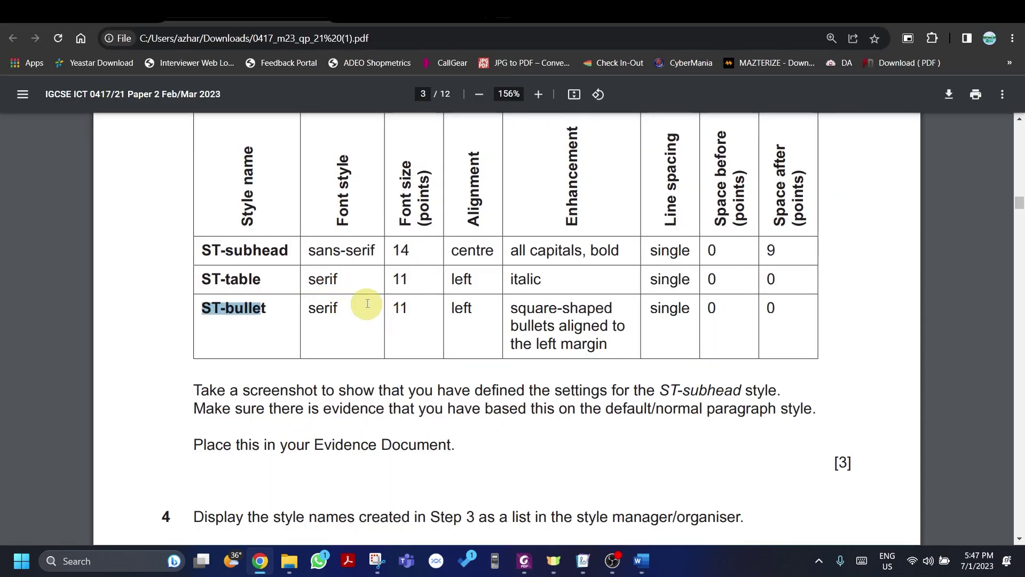
key(alt+Tab)
key(alt+Tab)
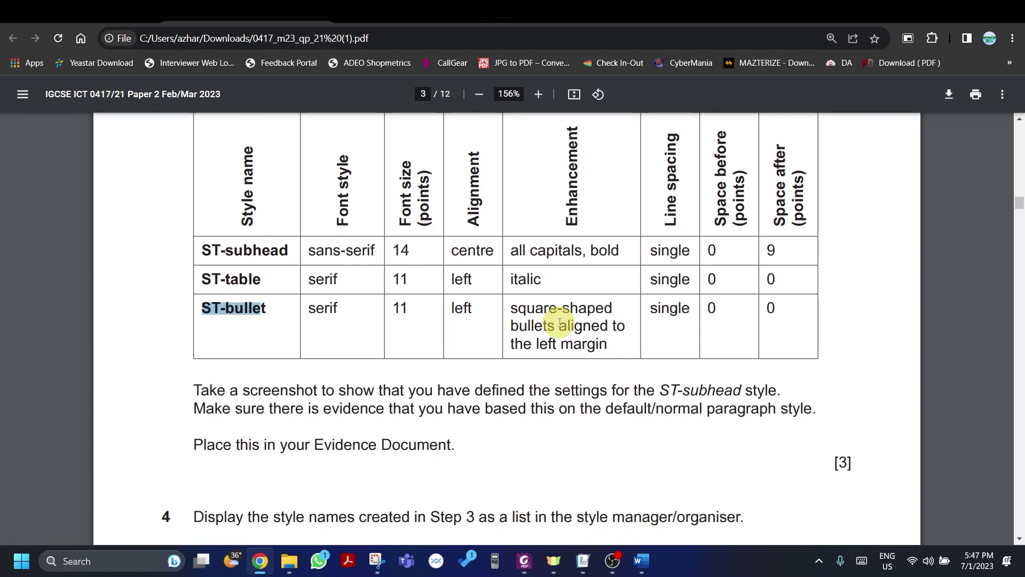
key(alt+Tab)
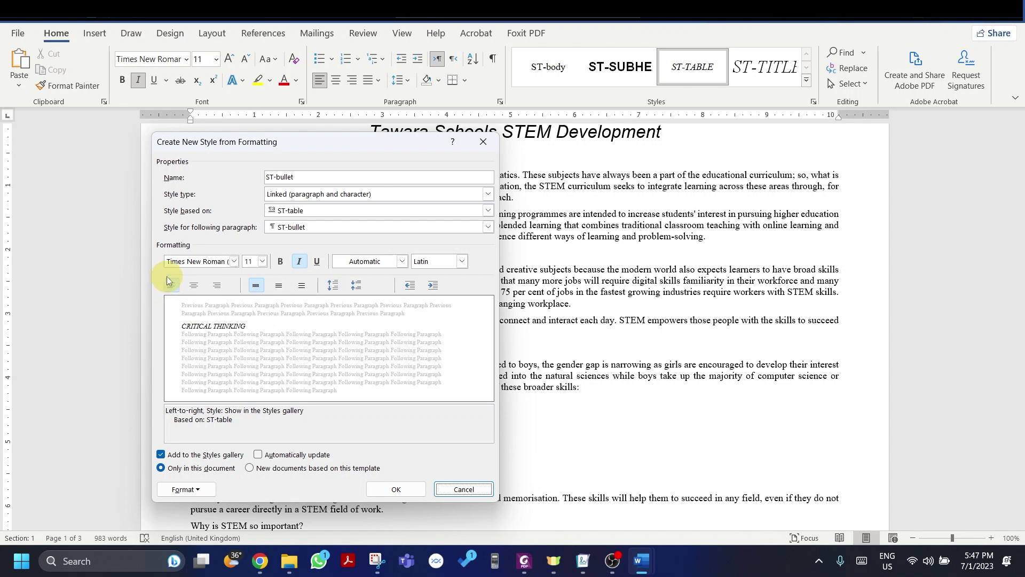
click(171, 286)
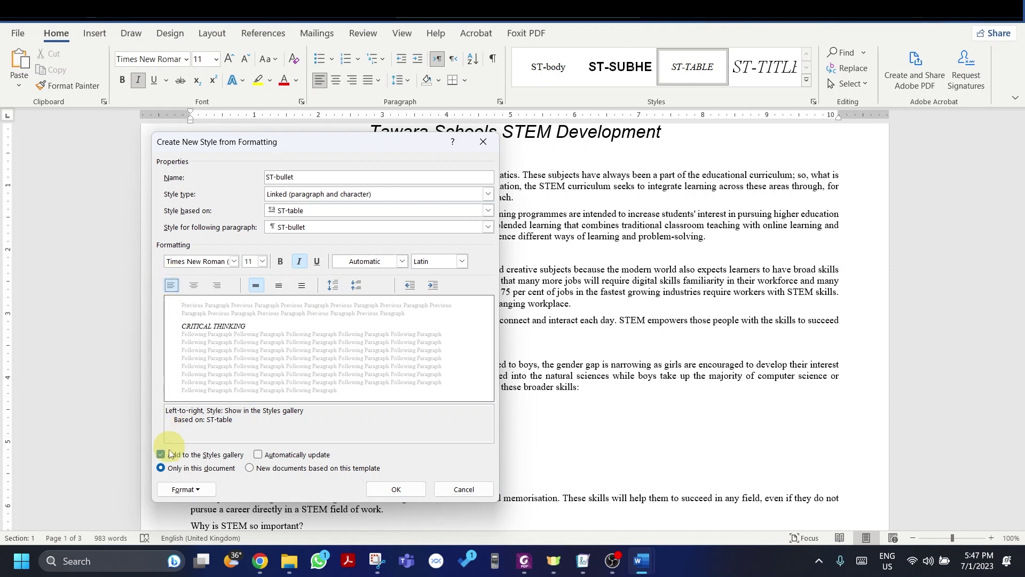
Step: Give the new ST-bullet style square bullets
click(173, 487)
click(196, 442)
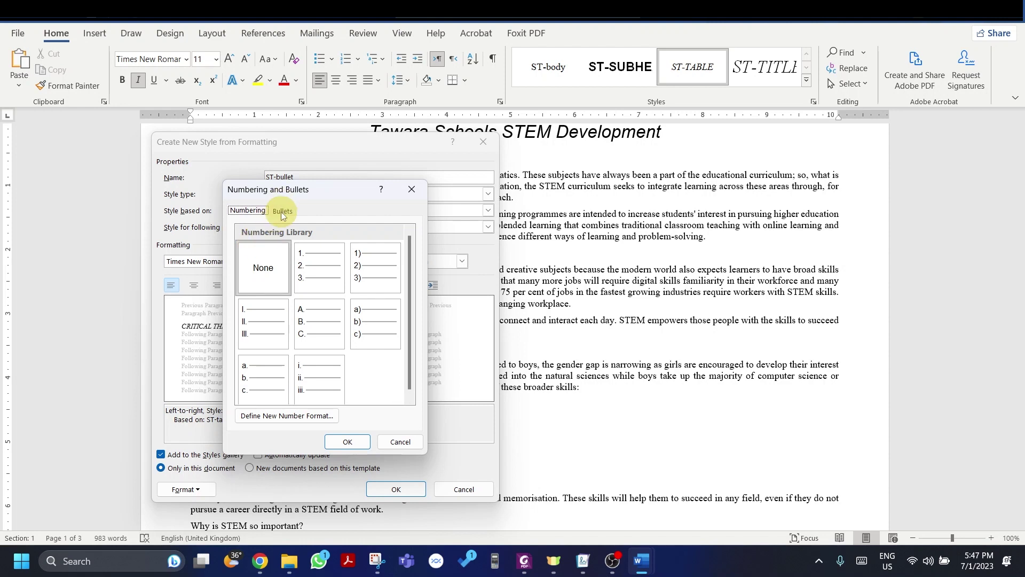
click(281, 211)
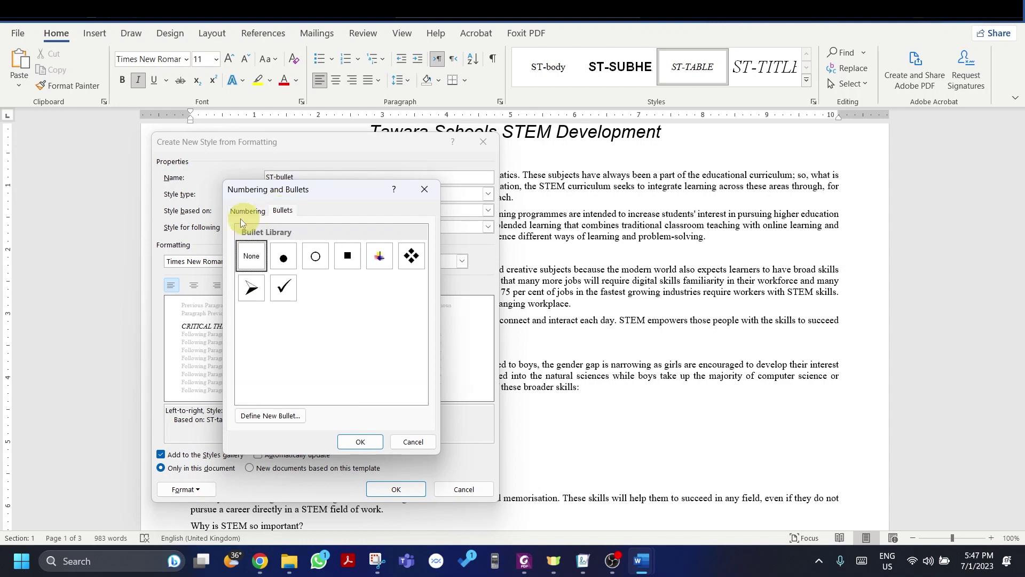
click(344, 264)
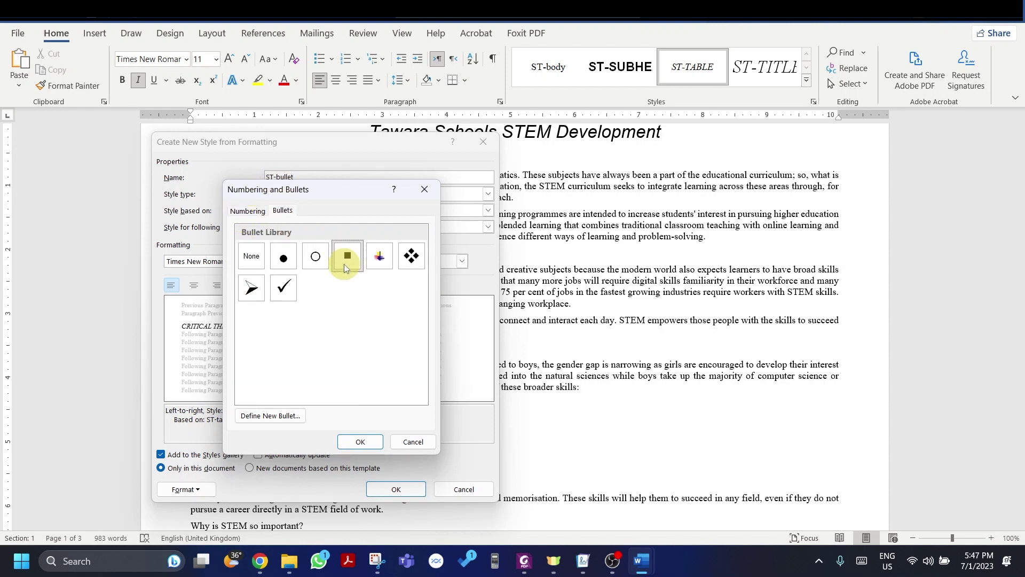
click(360, 442)
key(alt+Tab)
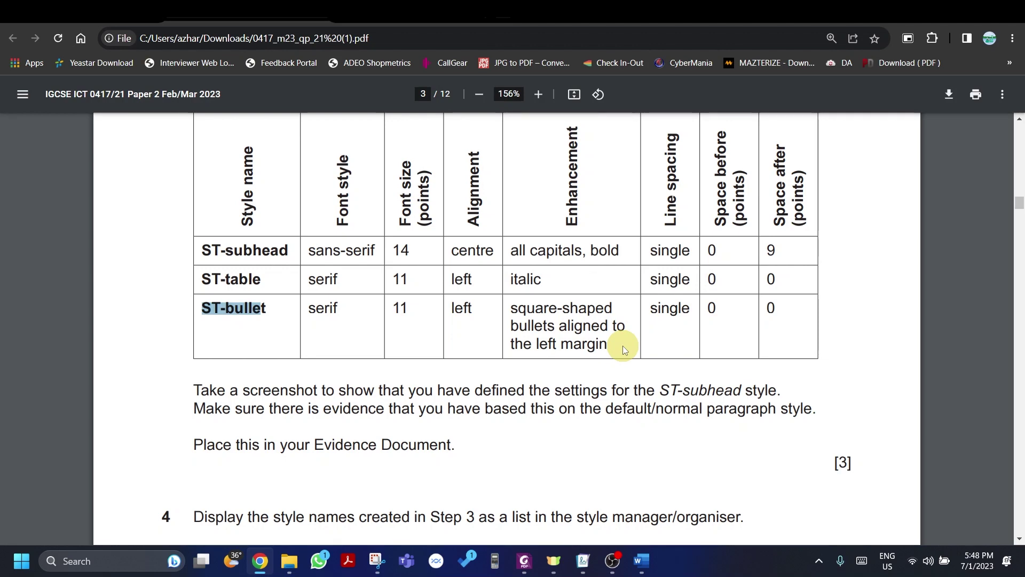
key(alt+Tab)
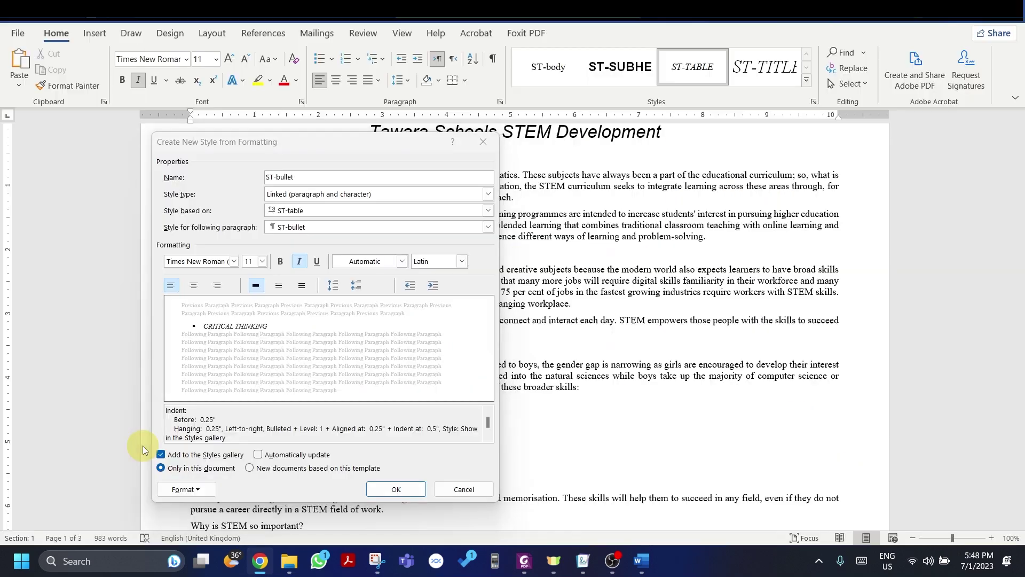
Step: Confirm 0 pt spacing before and after, then save the ST-bullet style
click(182, 489)
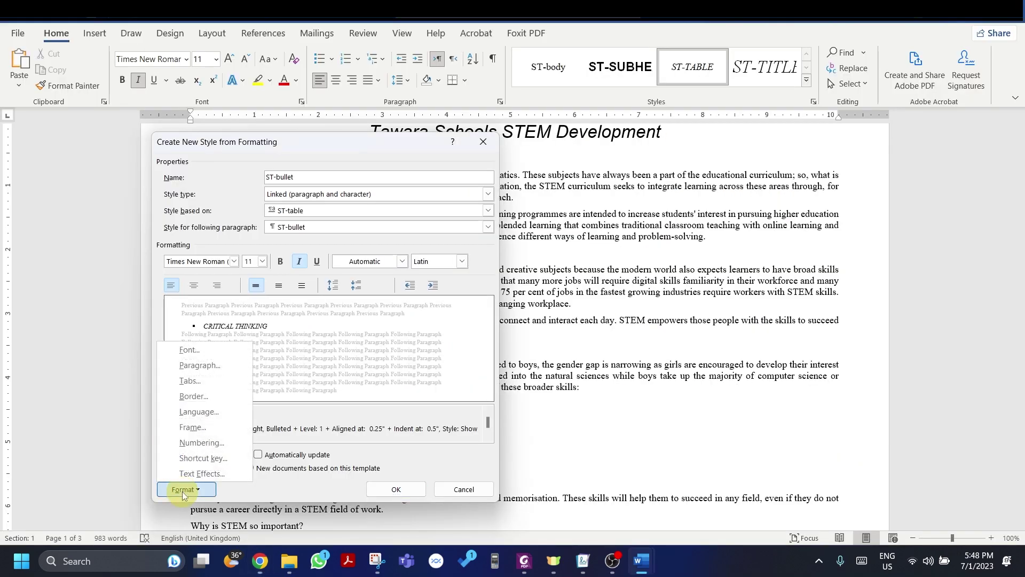
click(212, 367)
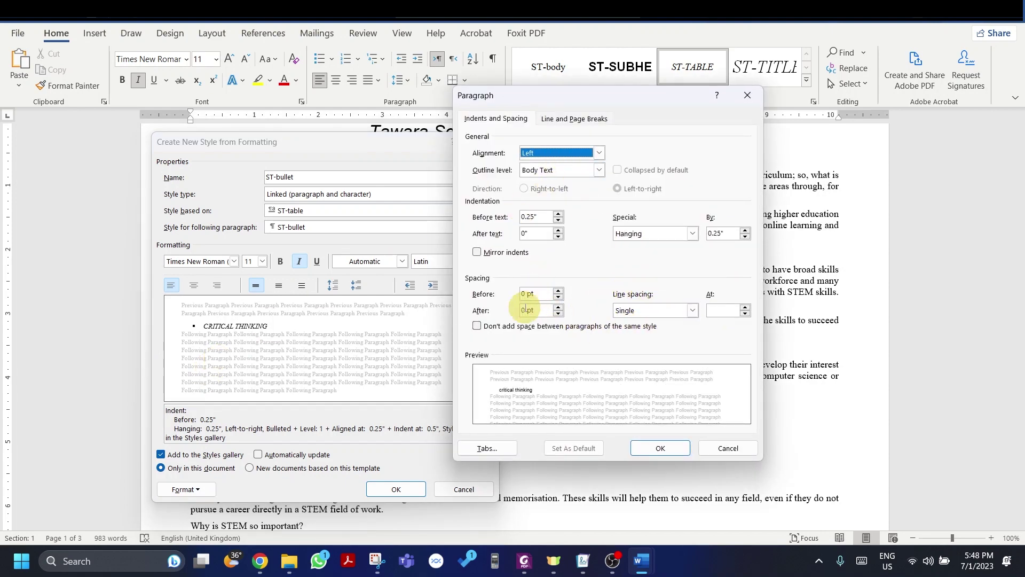
click(660, 447)
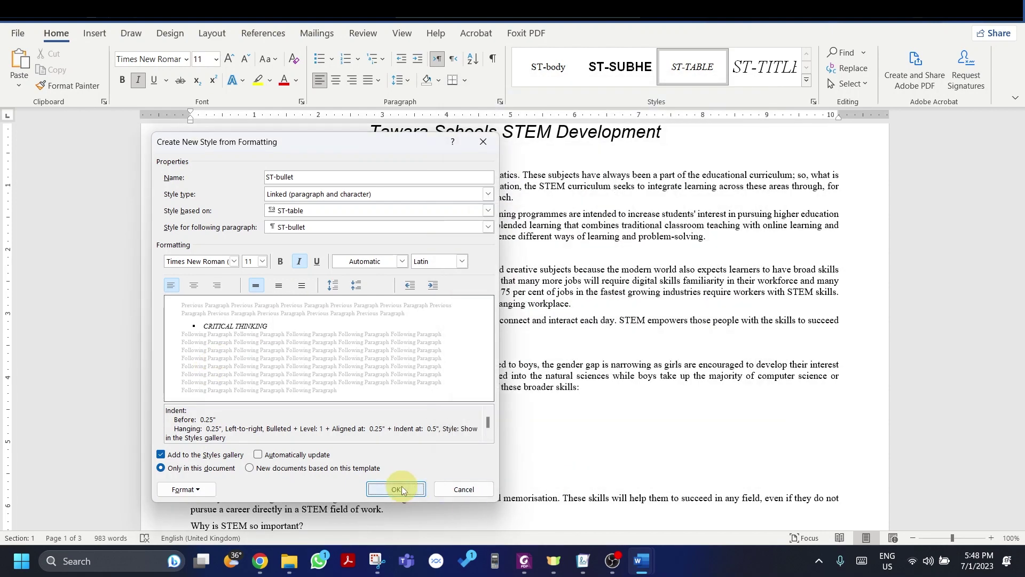
click(398, 488)
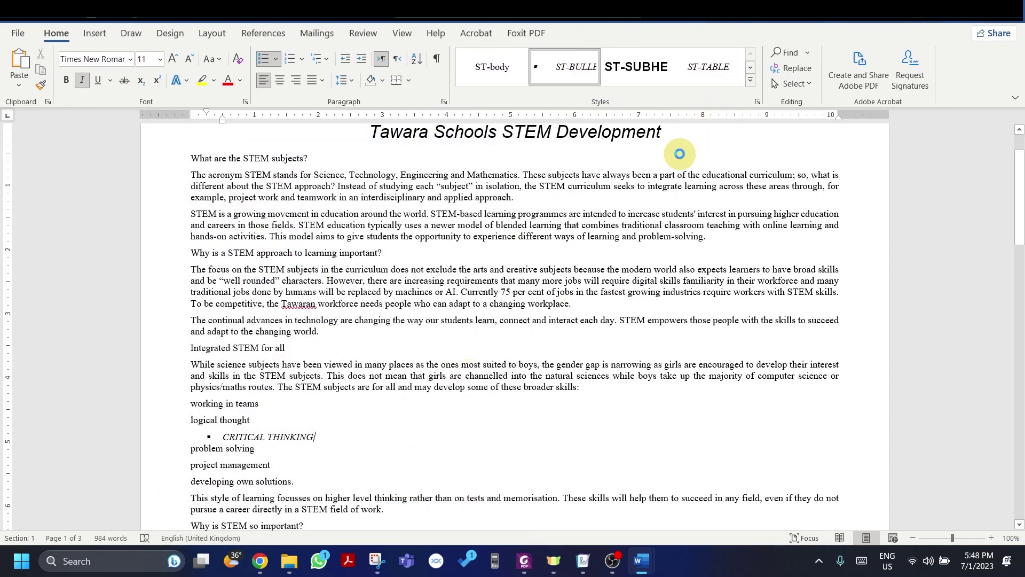
Step: Open the Styles pane and enlarge it until every ST style is listed
key(alt+Tab)
scroll(529, 239, down, 5)
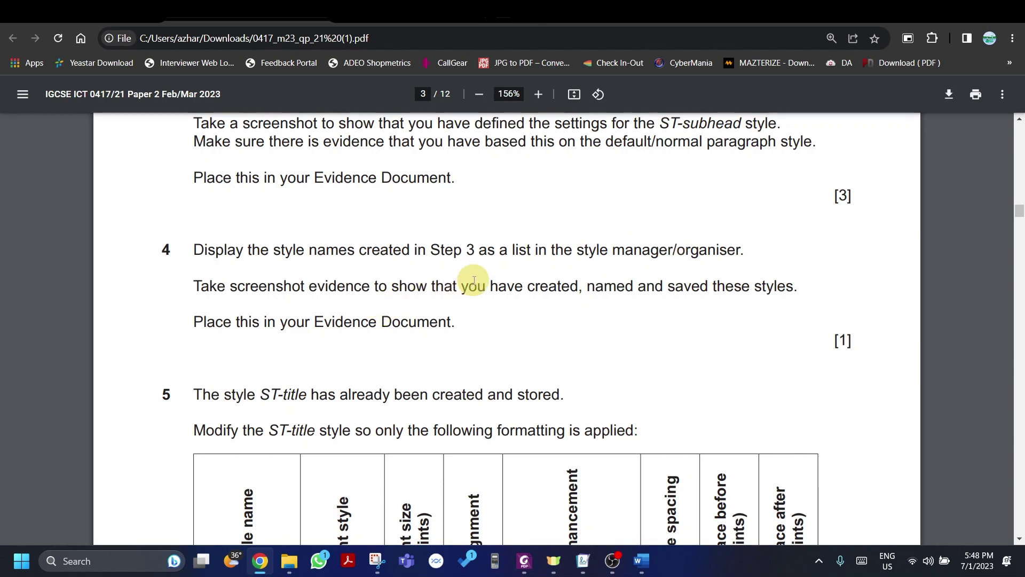
key(alt+Tab)
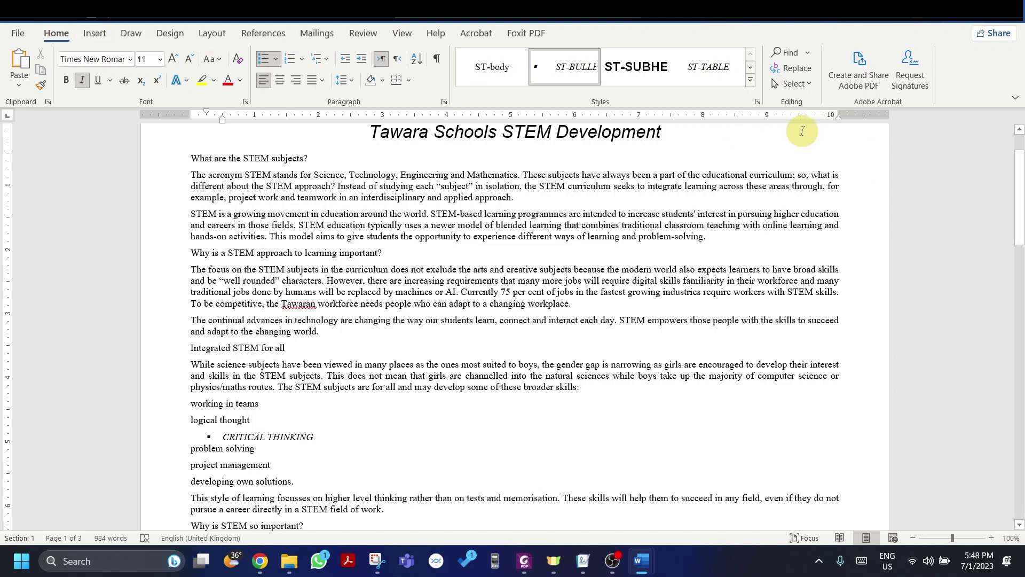
click(758, 101)
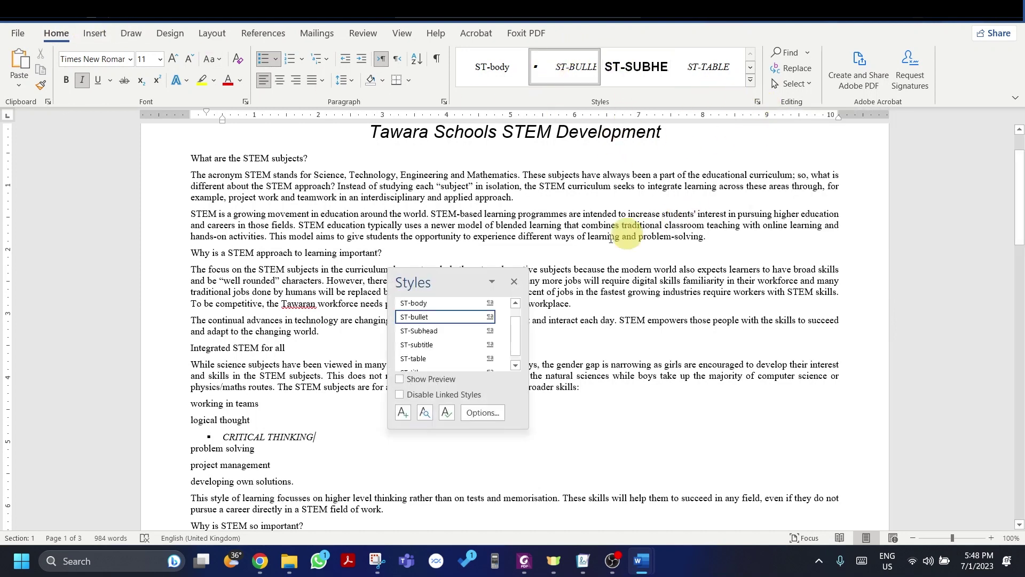
drag(450, 271, 456, 102)
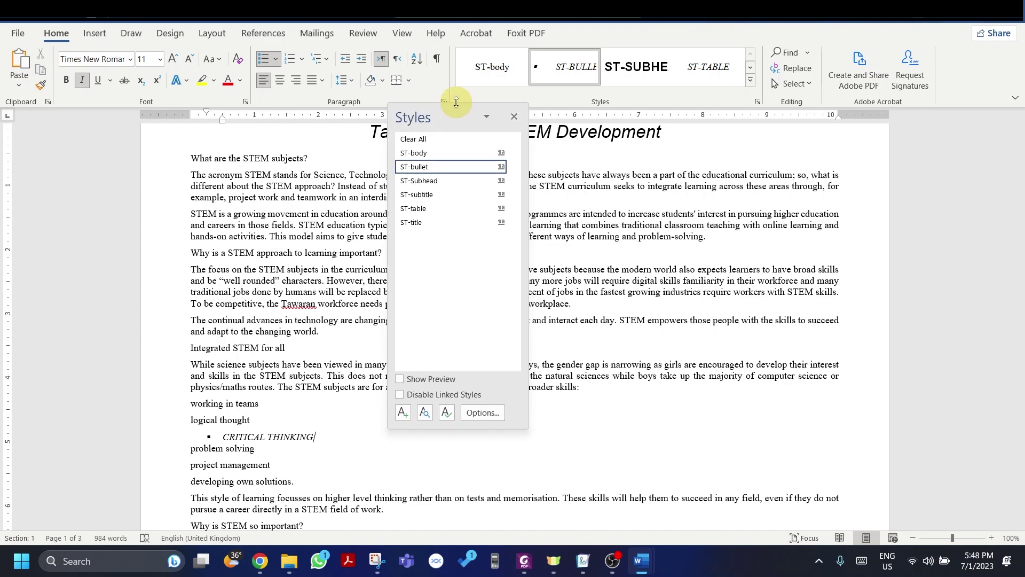
Step: Try ST-Subhead and ST-bullet on CRITICAL THINKING, then leave it in ST-table
click(435, 184)
click(447, 170)
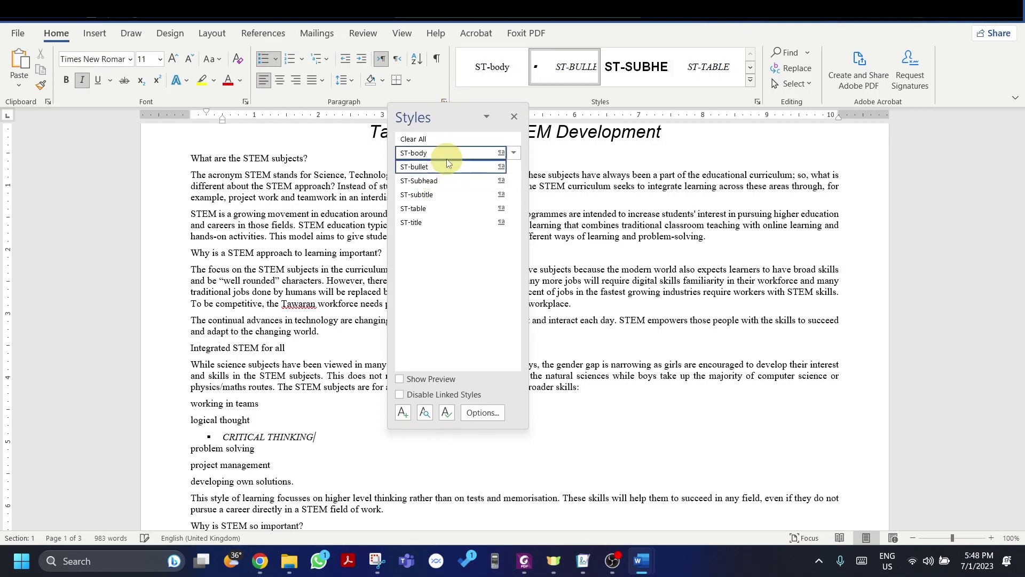
click(441, 209)
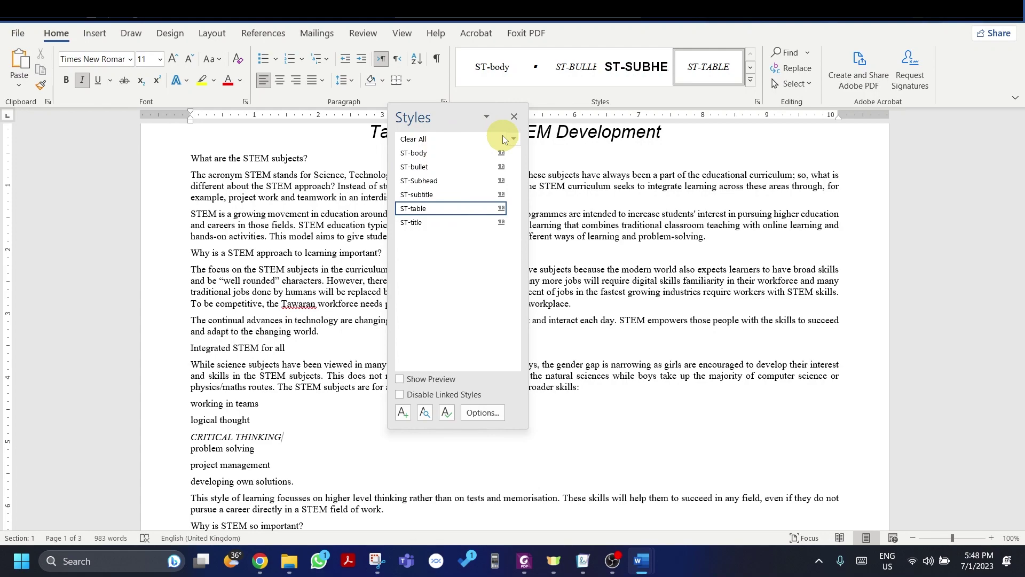
Step: Snip the area containing the Styles pane and copy the capture
key(super+shift+s)
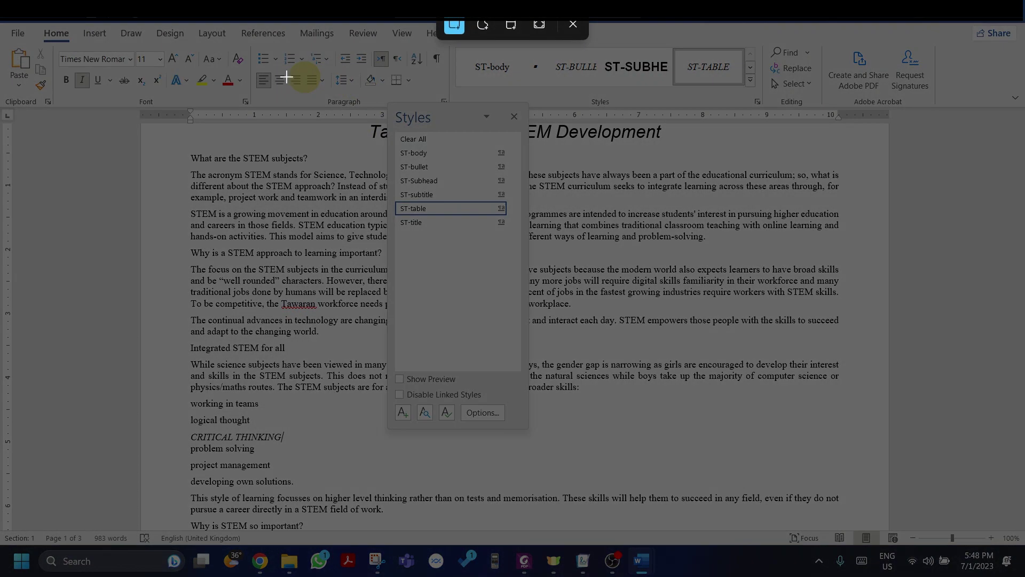
drag(287, 76, 839, 474)
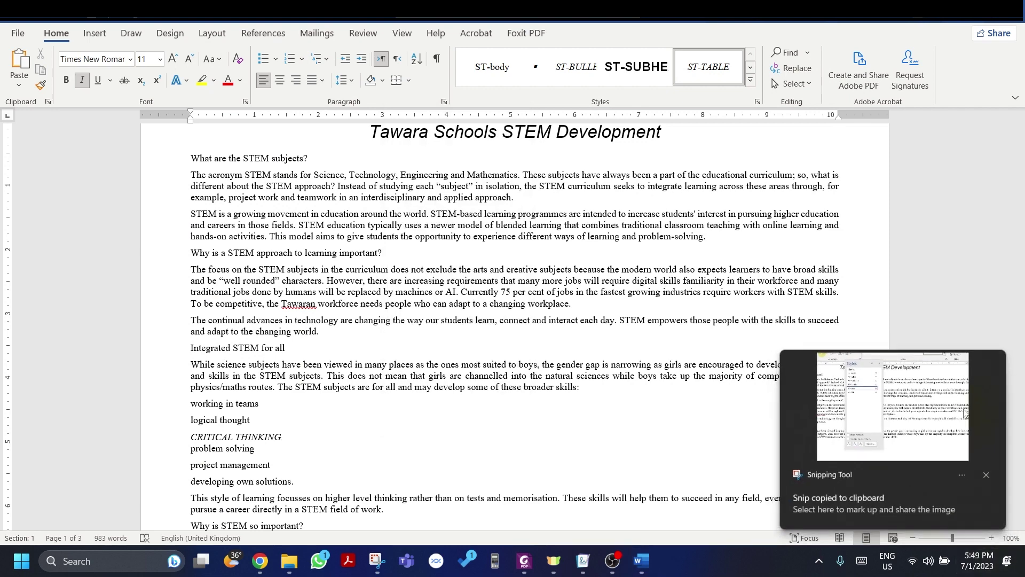
click(954, 425)
click(651, 63)
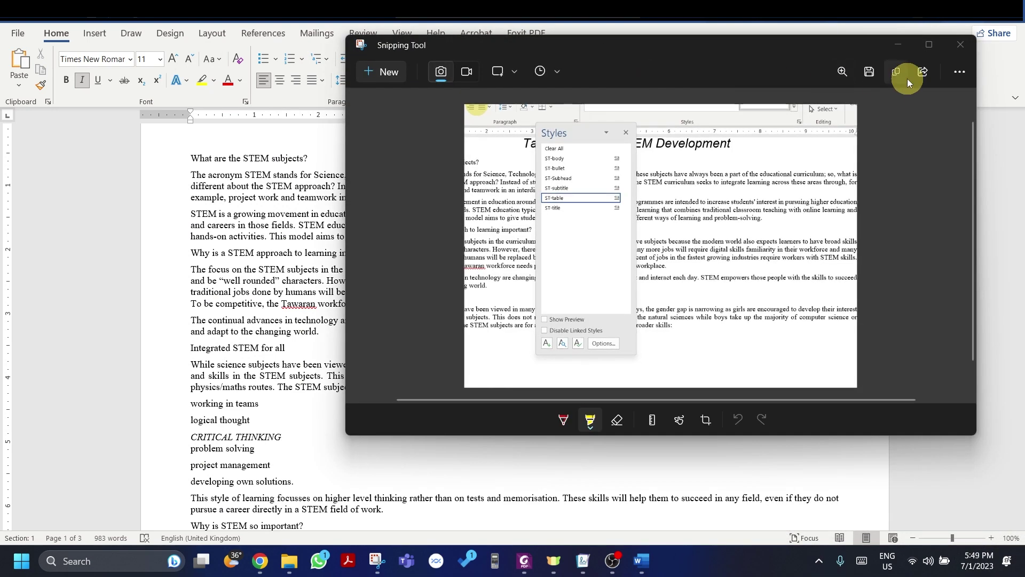
click(894, 70)
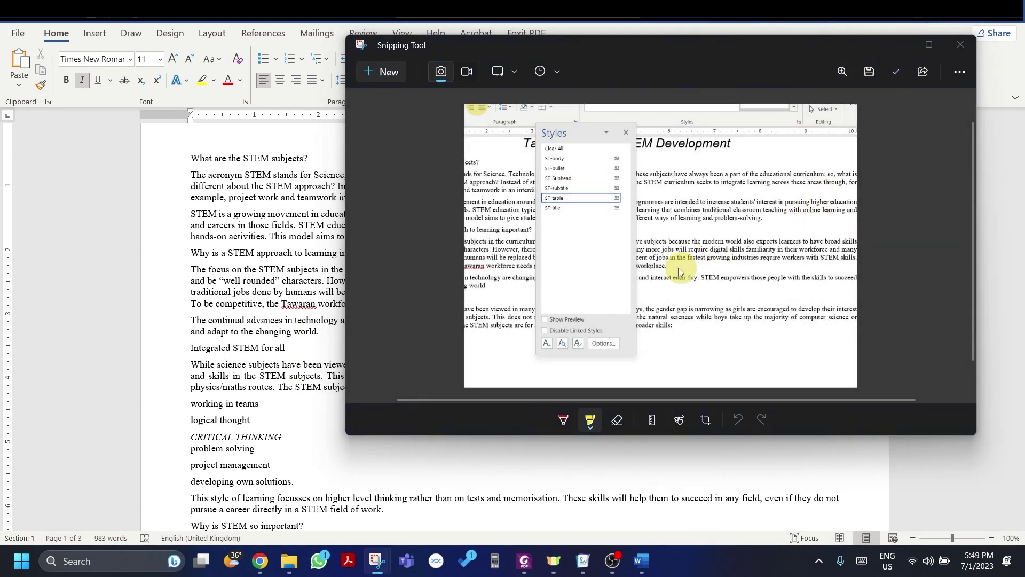
Step: Paste the styles screenshot into the evidence document below Step 4 – EVIDENCE 3
key(alt+Tab)
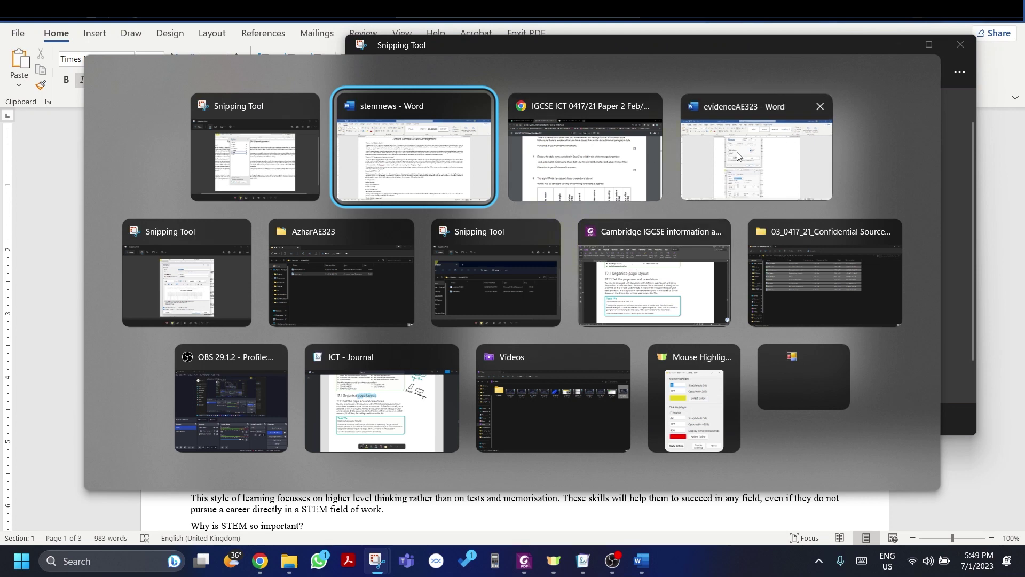
click(756, 150)
scroll(423, 299, down, 5)
click(342, 391)
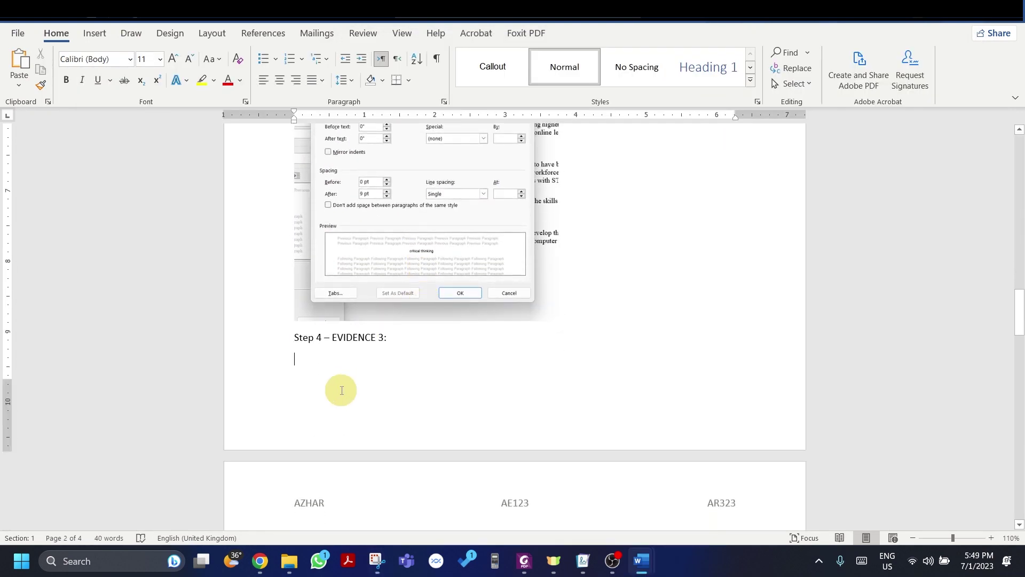
key(ctrl+v)
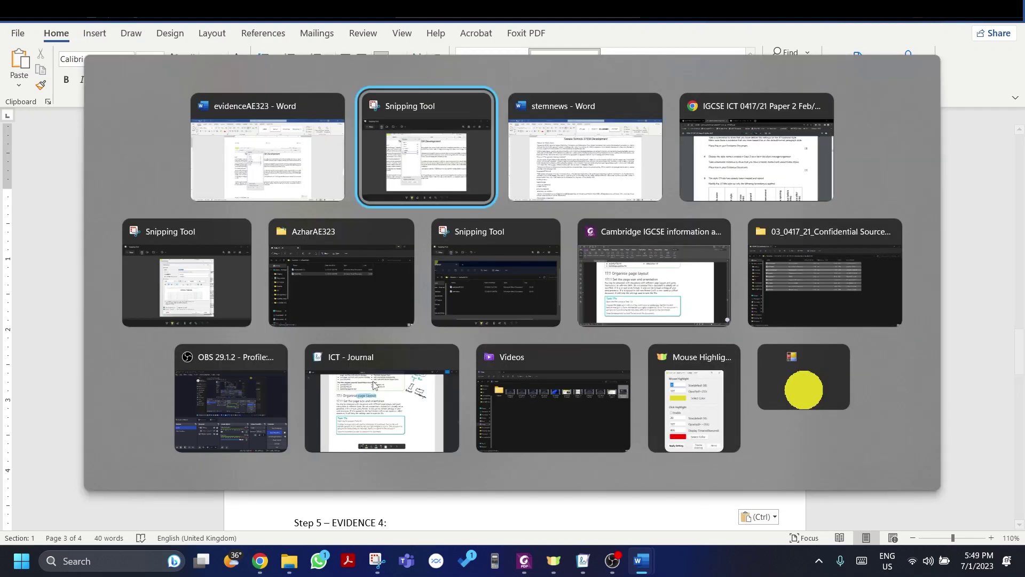
key(alt+Tab)
key(alt+Tab)
Step: Scroll the PDF to question 5's ST-title formatting table
scroll(320, 342, down, 6)
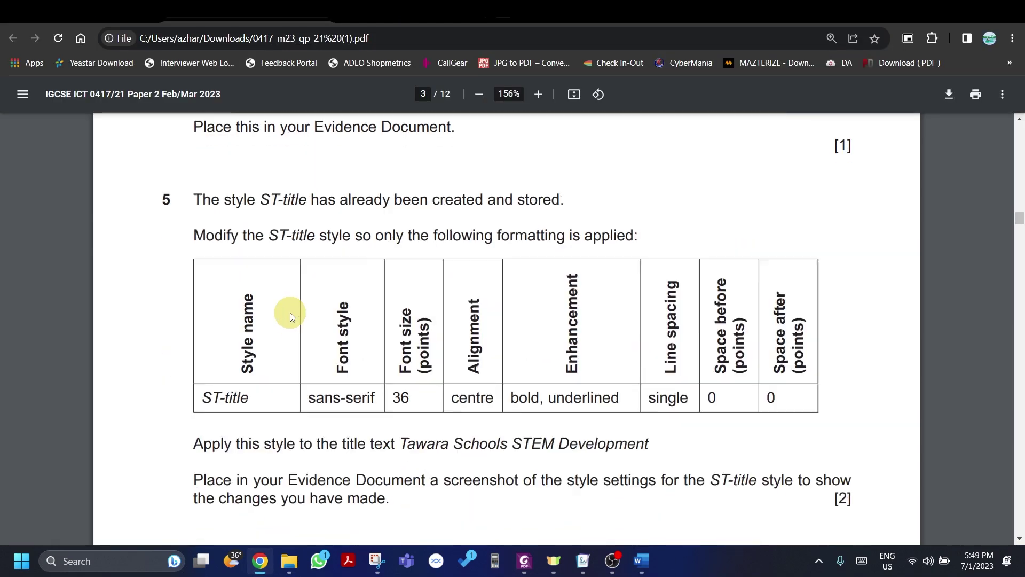
scroll(290, 300, up, 2)
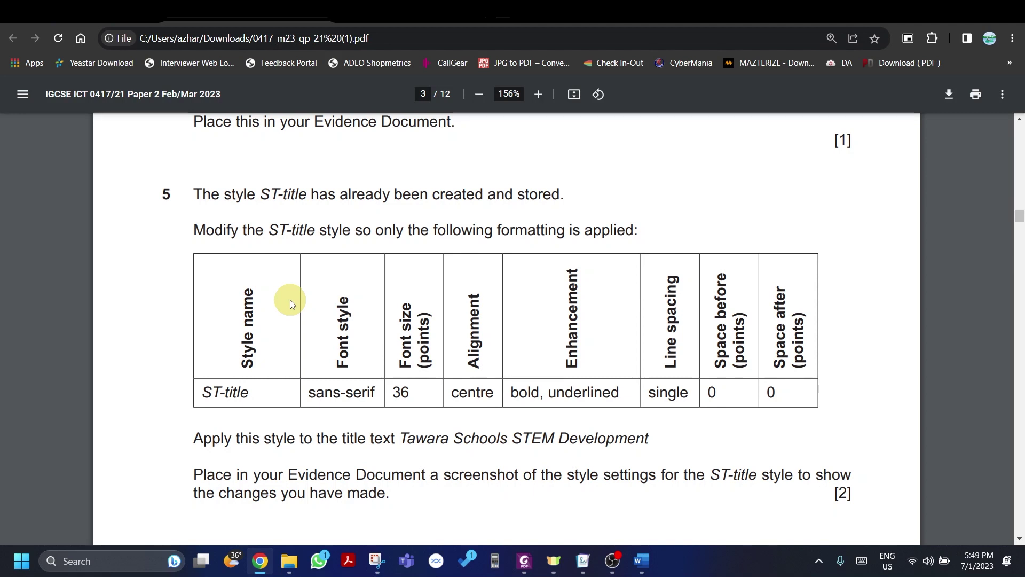
Step: Apply ST-title to the CRITICAL THINKING line and open the ST-title style for modification
key(alt+Tab)
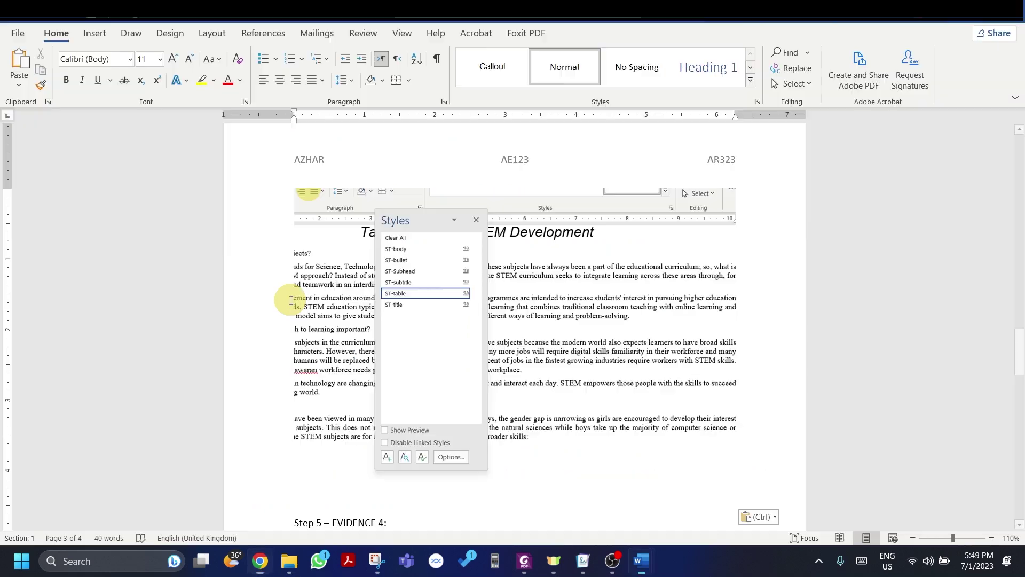
key(alt+Tab)
key(alt+Tab)
key(alt+Tab)
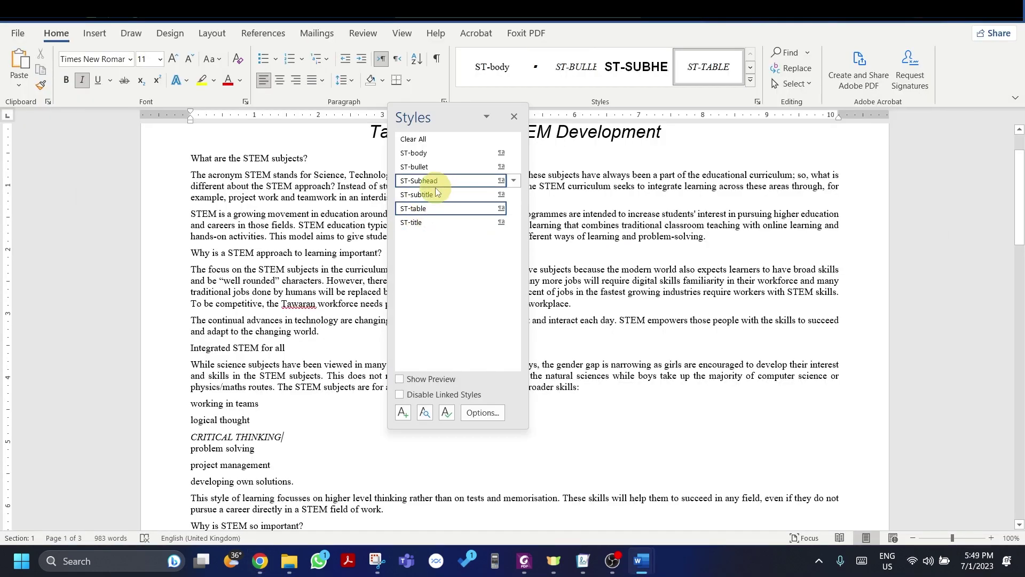
click(417, 223)
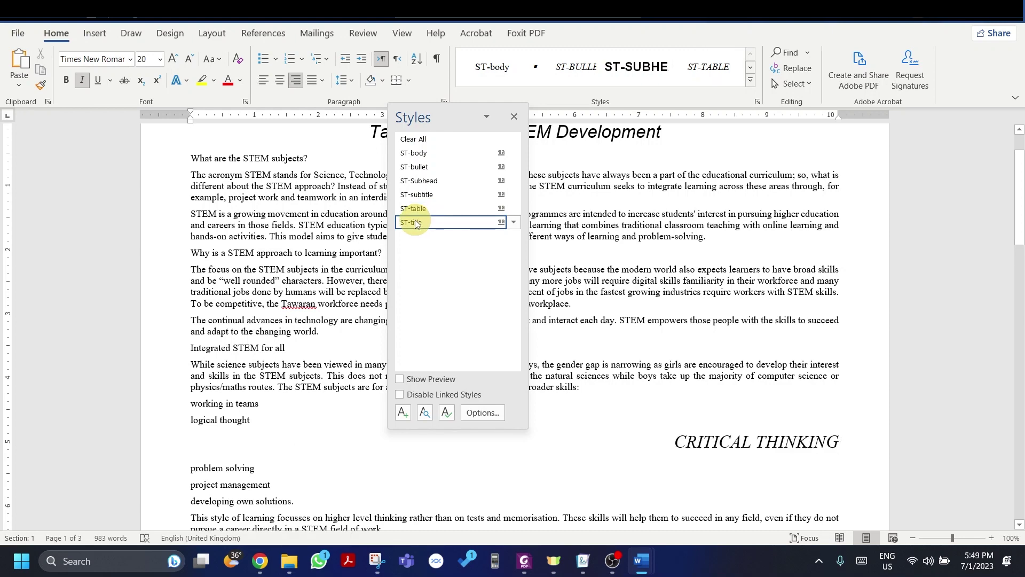
right_click(415, 221)
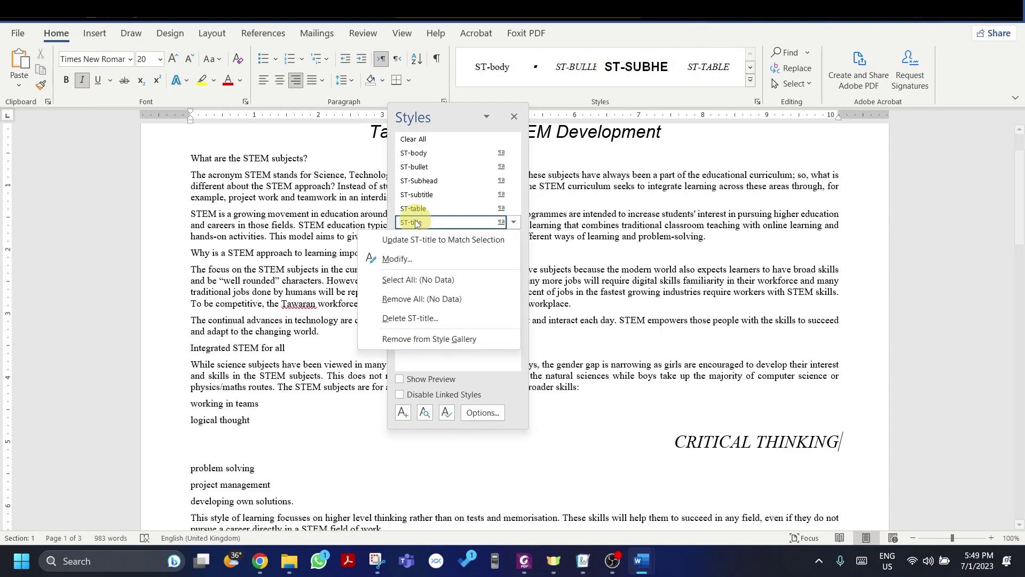
click(422, 264)
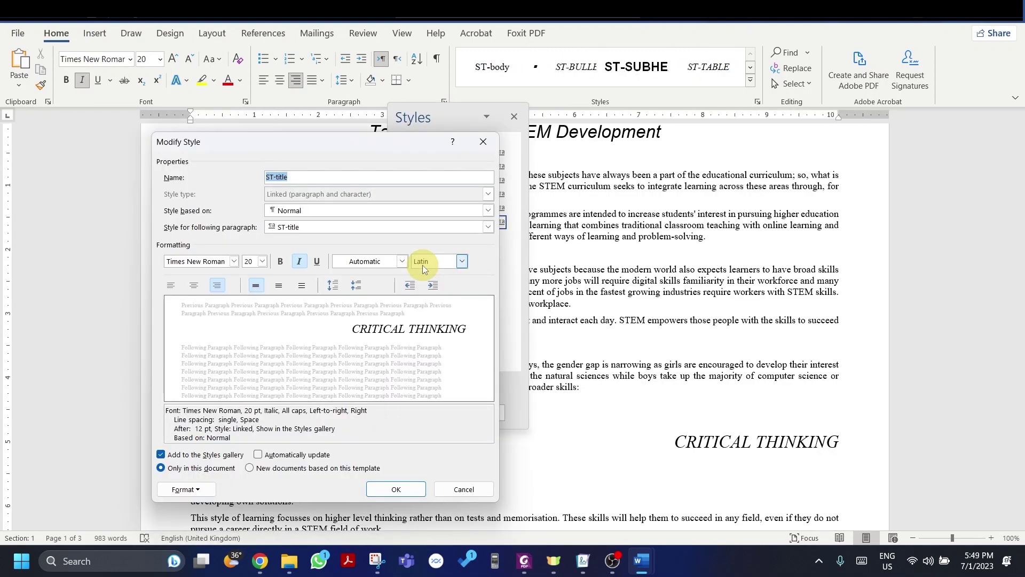
key(alt+Tab)
key(alt+Tab)
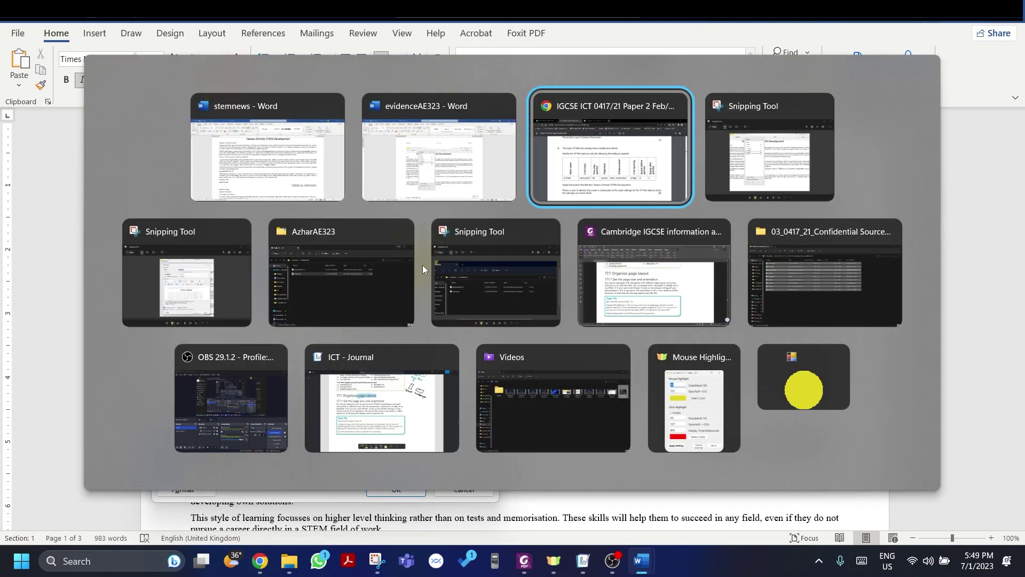
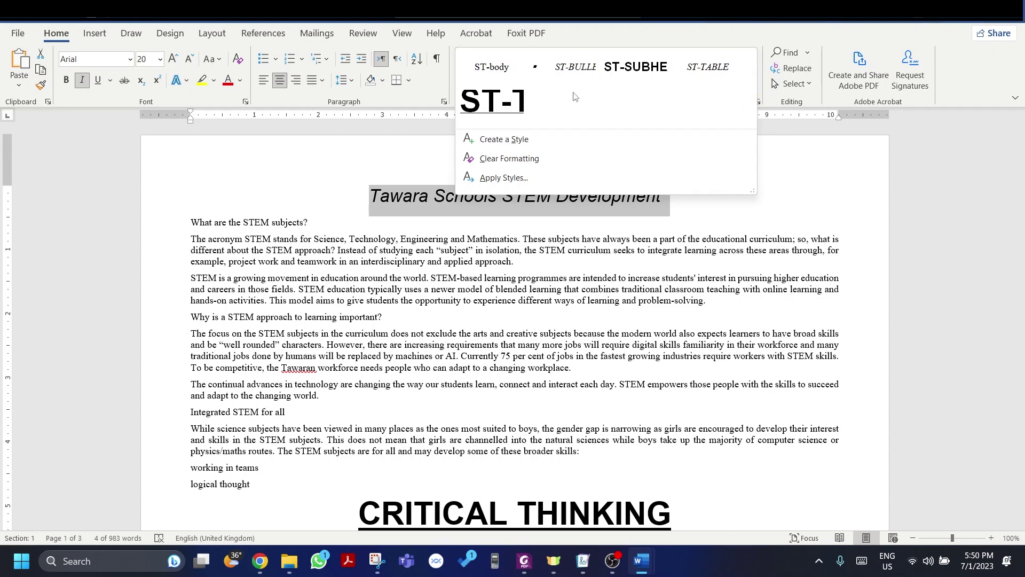
Step: Apply the ST-title style to the document title
click(477, 109)
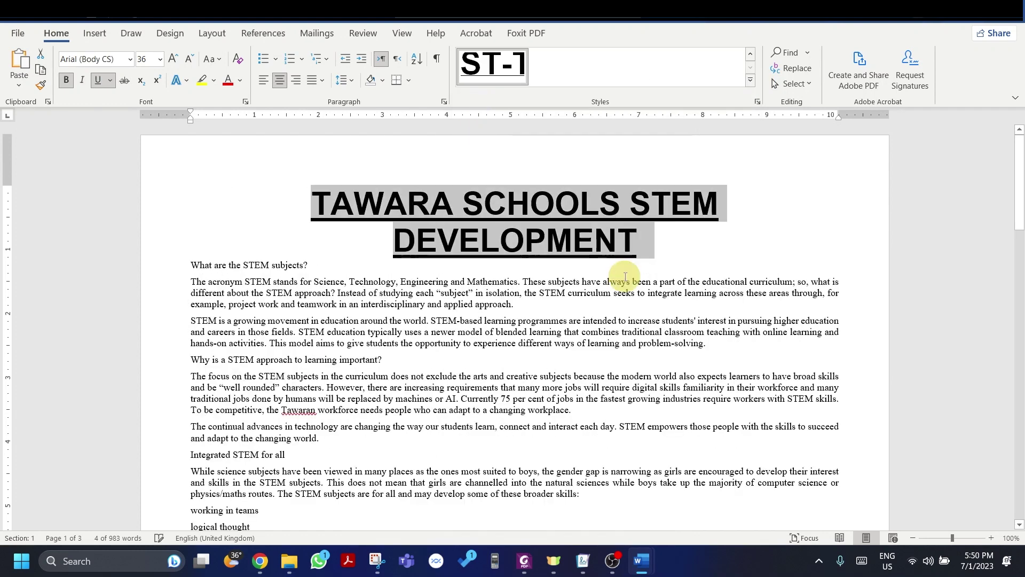
key(alt+Tab)
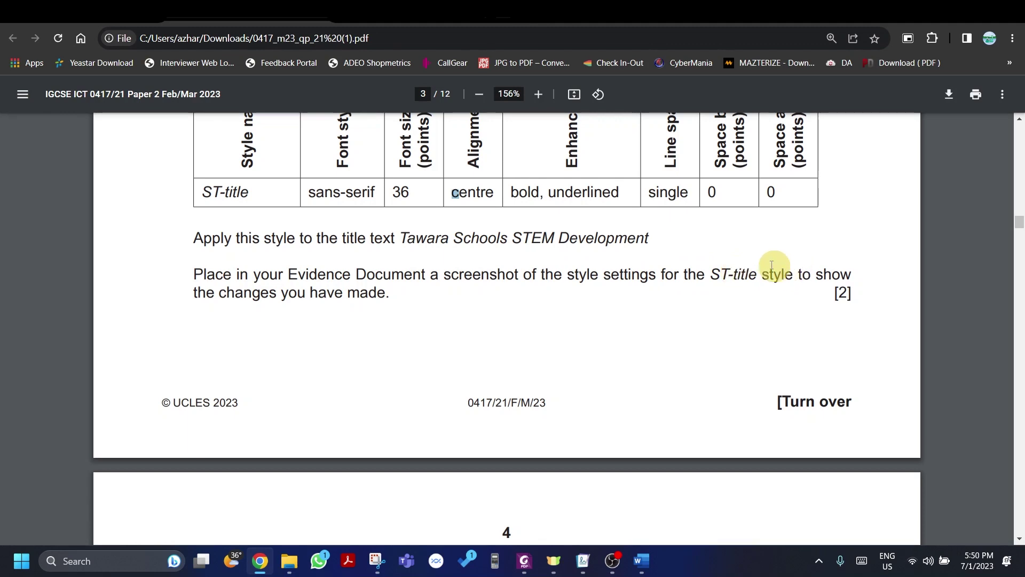
key(alt+Tab)
click(750, 203)
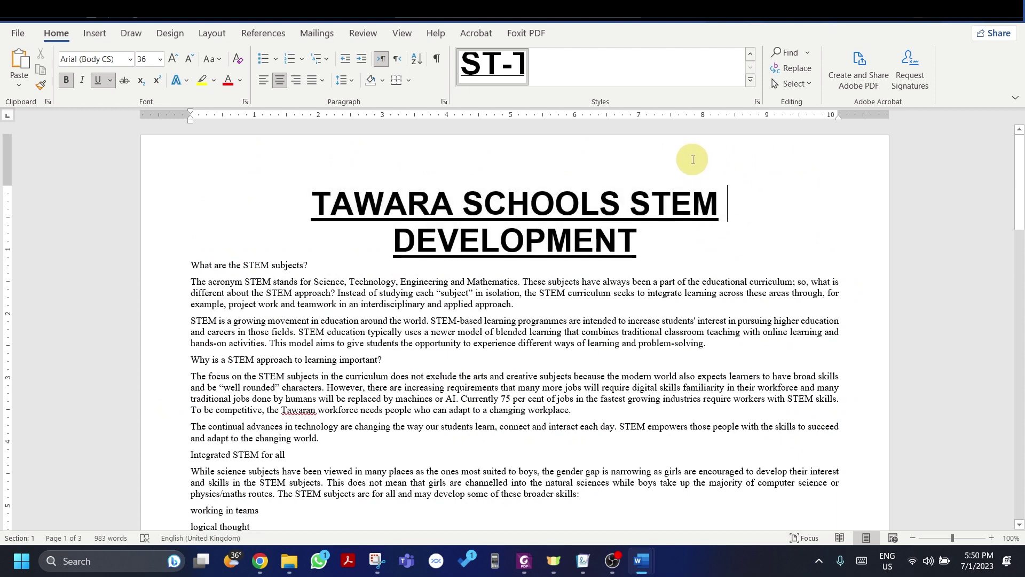
Step: Open the ST-title style's Modify and Paragraph settings side by side
click(751, 81)
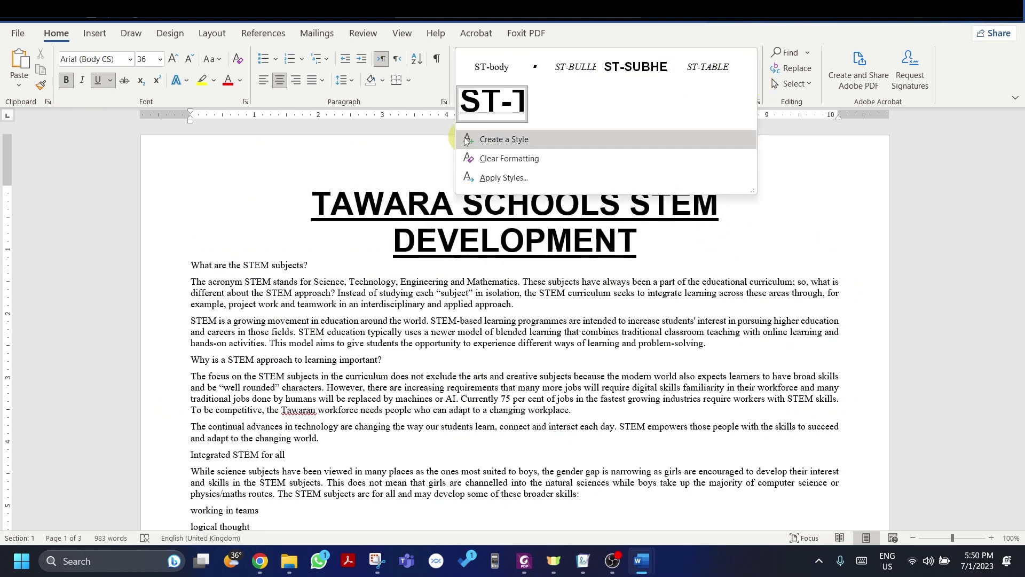
right_click(500, 102)
click(529, 122)
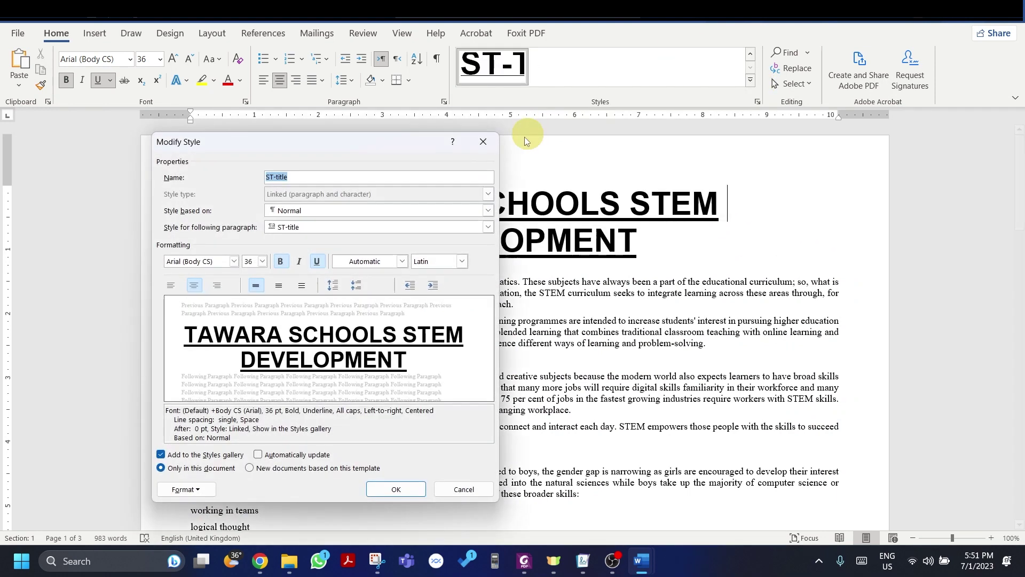
click(194, 491)
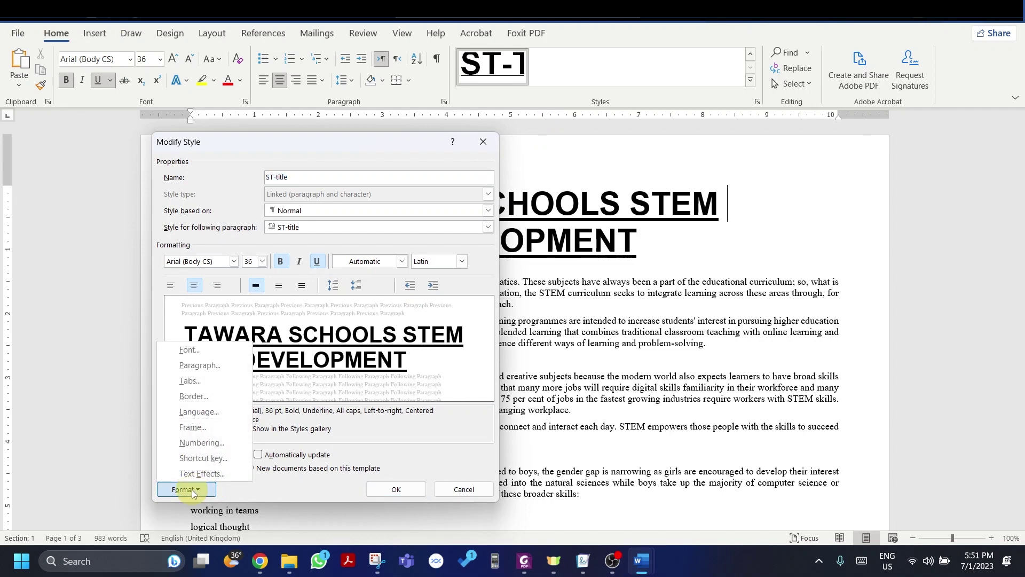
click(199, 366)
drag(506, 97, 600, 130)
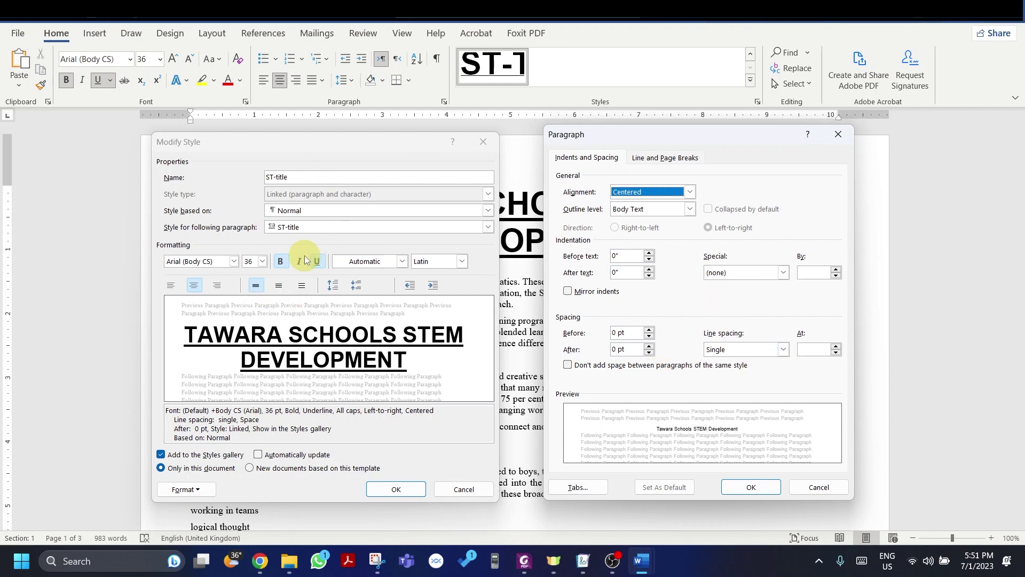
Step: Snip both ST-title style settings windows and copy the screenshot
key(super+shift+s)
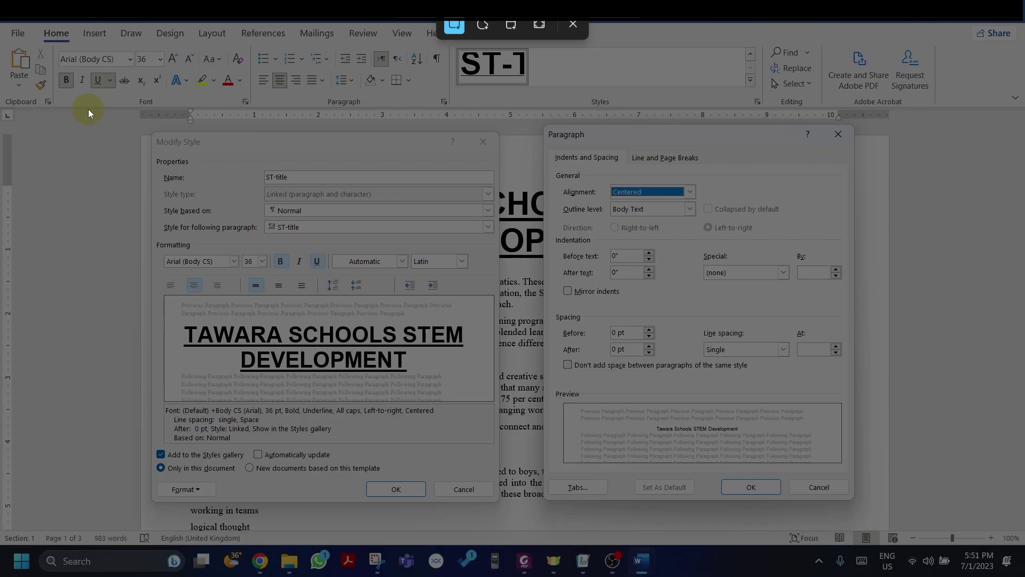
drag(89, 106, 945, 514)
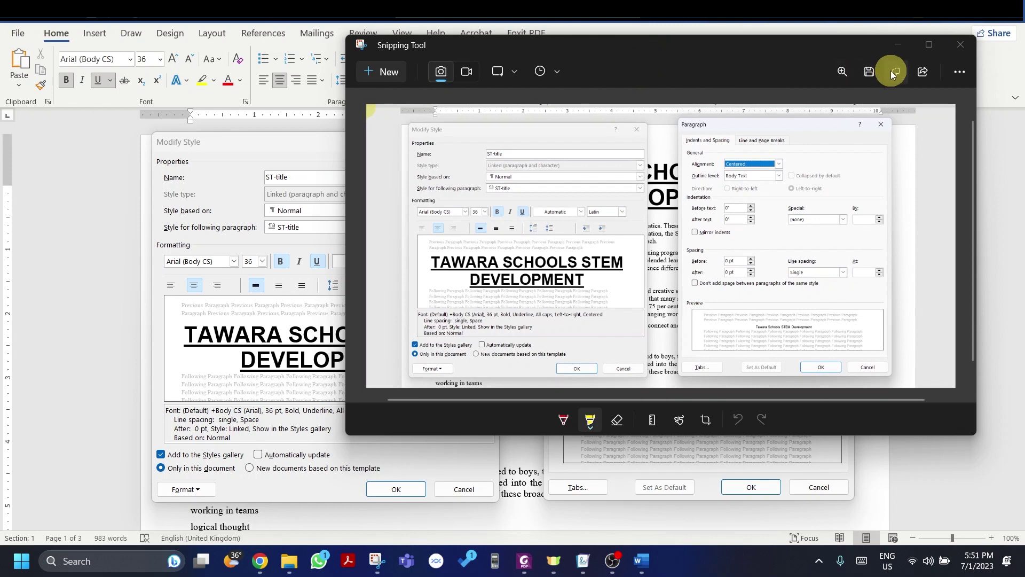
click(892, 70)
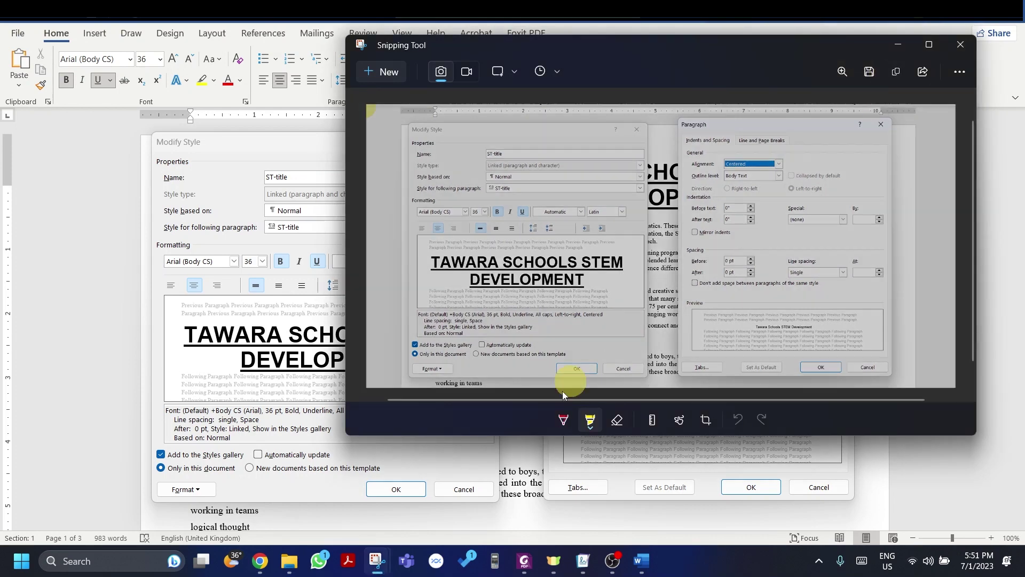
Step: Cancel both style dialogs and switch to the evidenceAE323 document
mouse_move(644, 568)
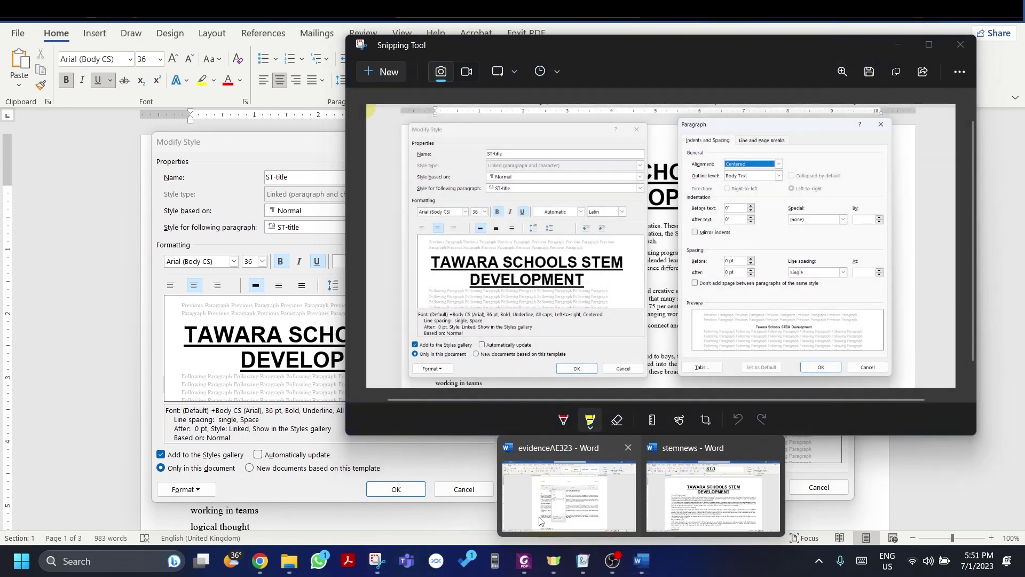
click(535, 498)
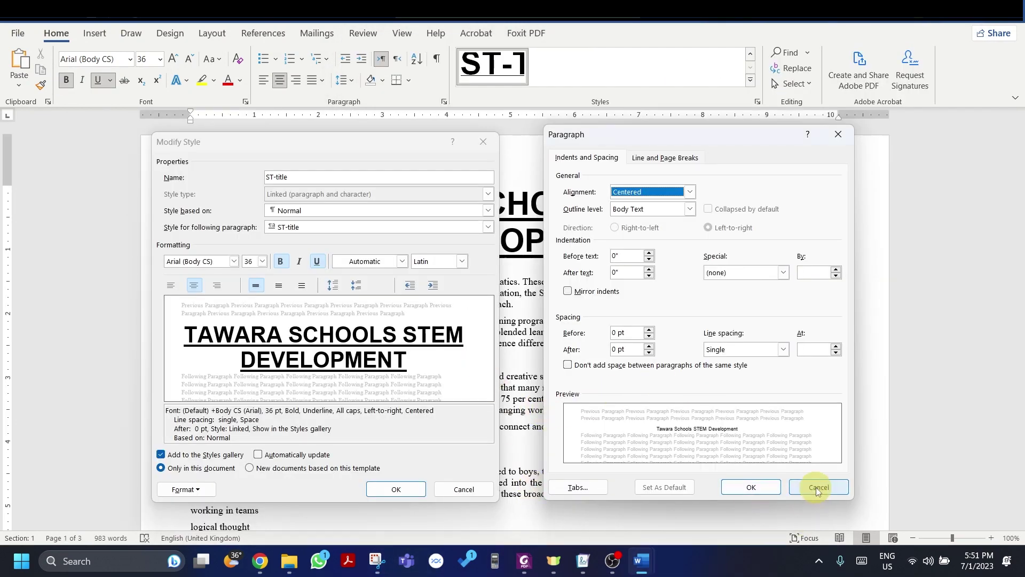
click(816, 487)
click(452, 489)
key(alt+Tab)
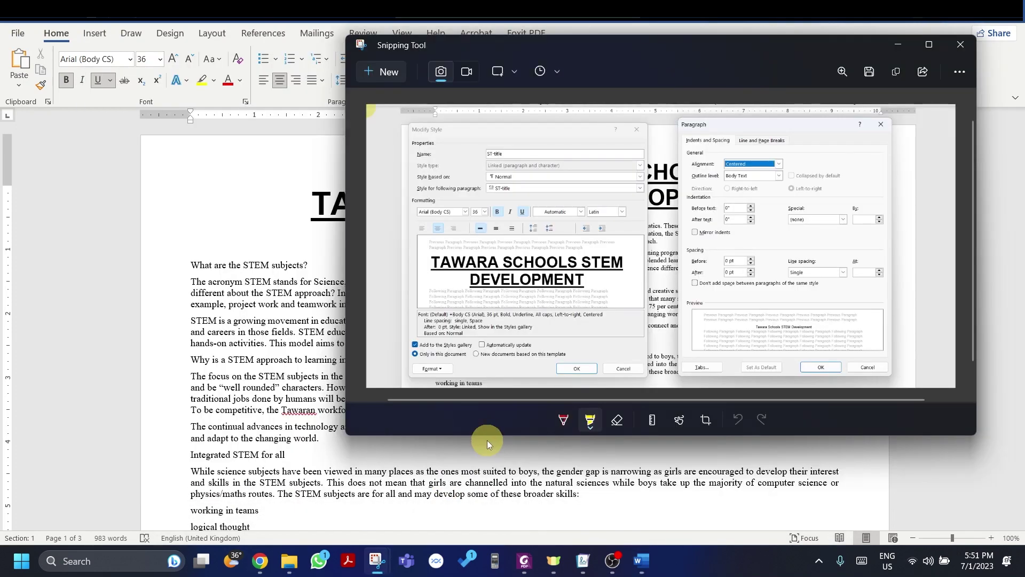
mouse_move(641, 561)
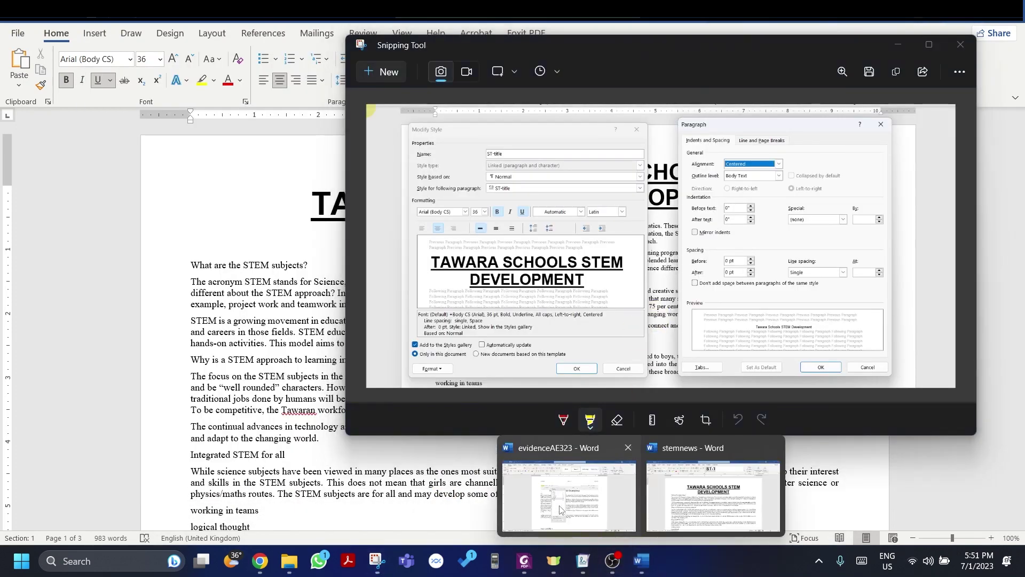
click(560, 510)
Step: Paste the style screenshot under Step 5 – EVIDENCE 4 and enlarge it to page width
scroll(508, 405, down, 4)
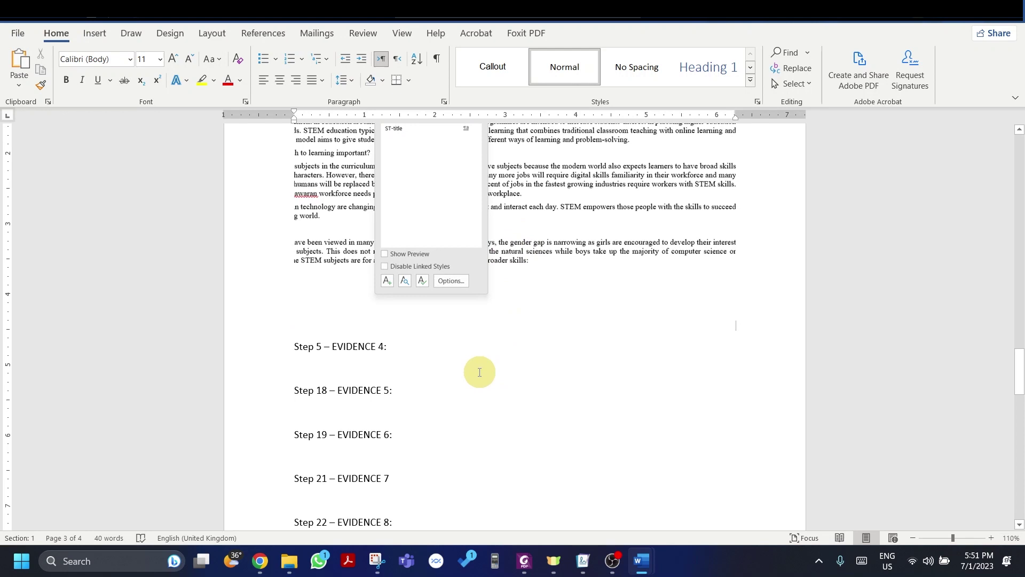
click(400, 364)
key(ctrl+v)
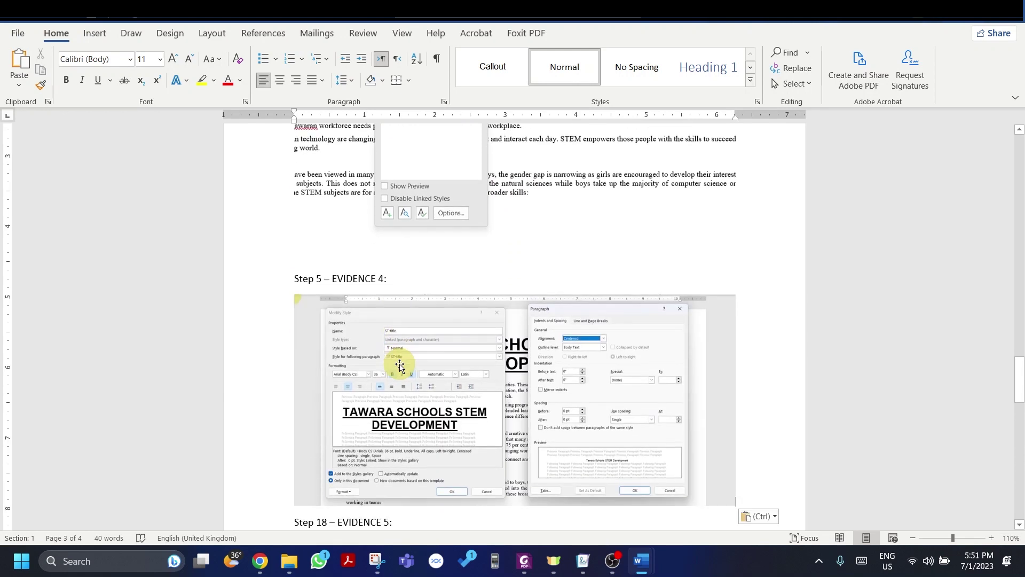
click(399, 365)
drag(735, 504, 769, 522)
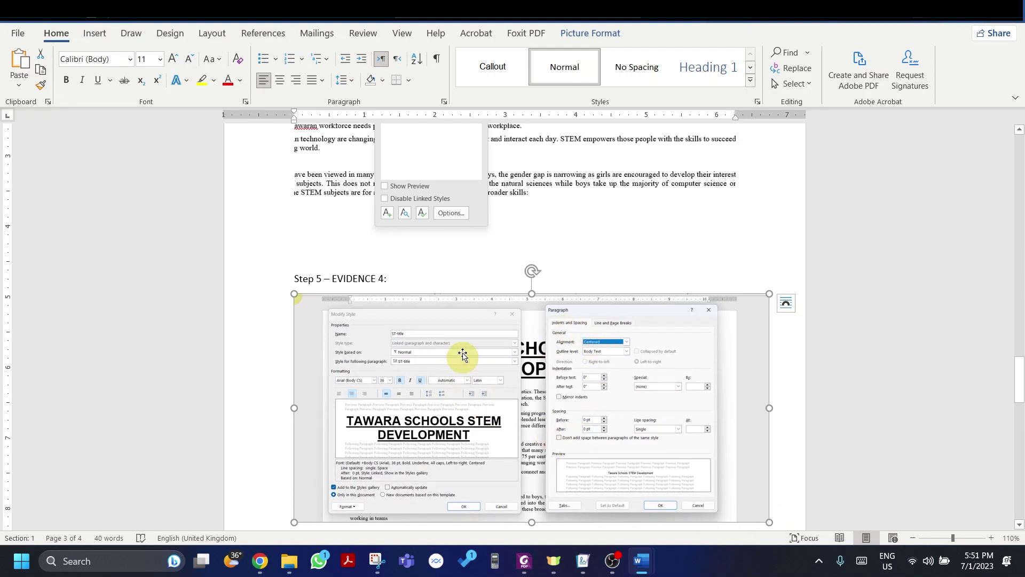
Step: Return to stemnews after reading the exam paper's subtitle step
key(alt+Tab)
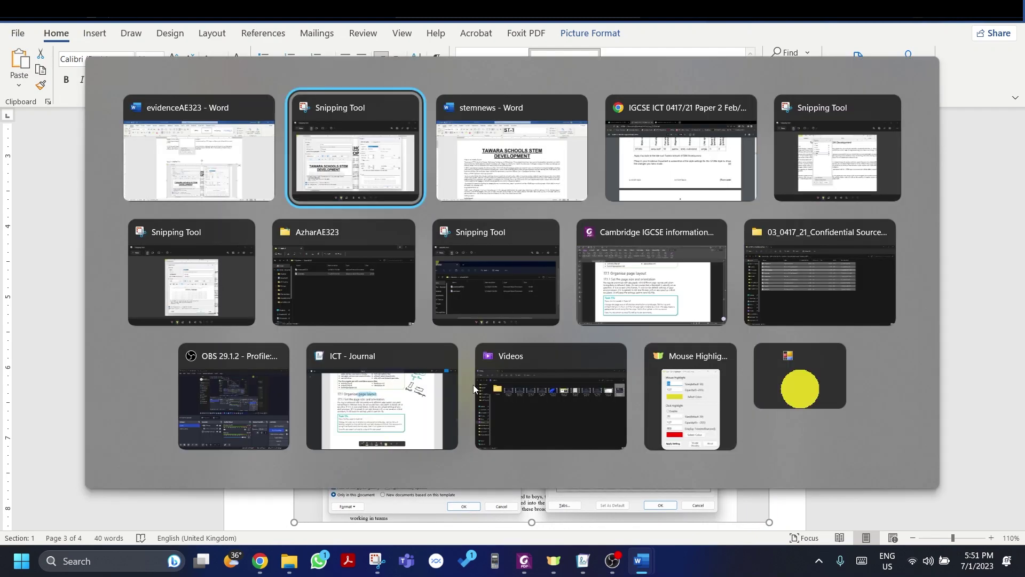
key(alt+Tab)
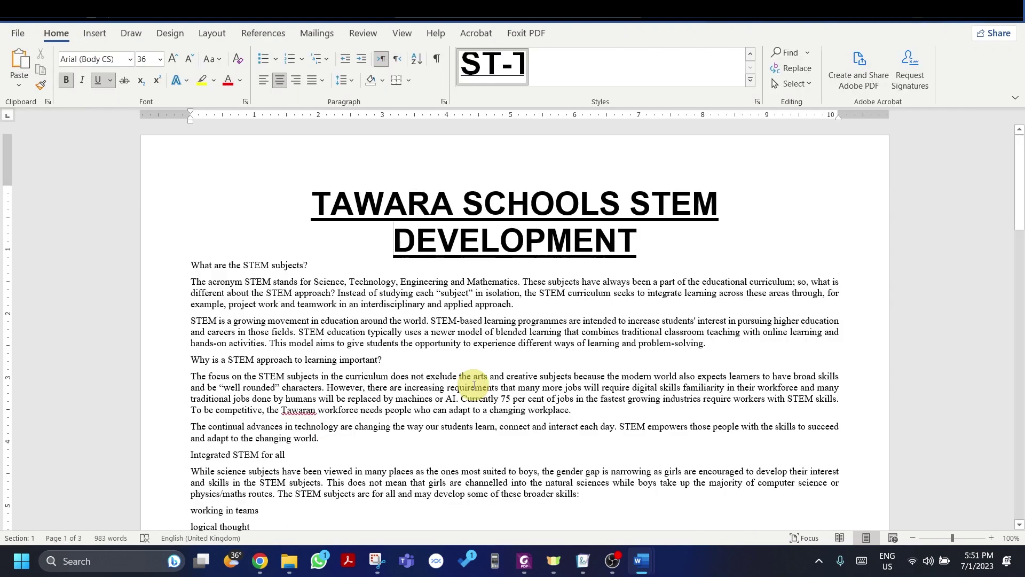
key(alt+Tab)
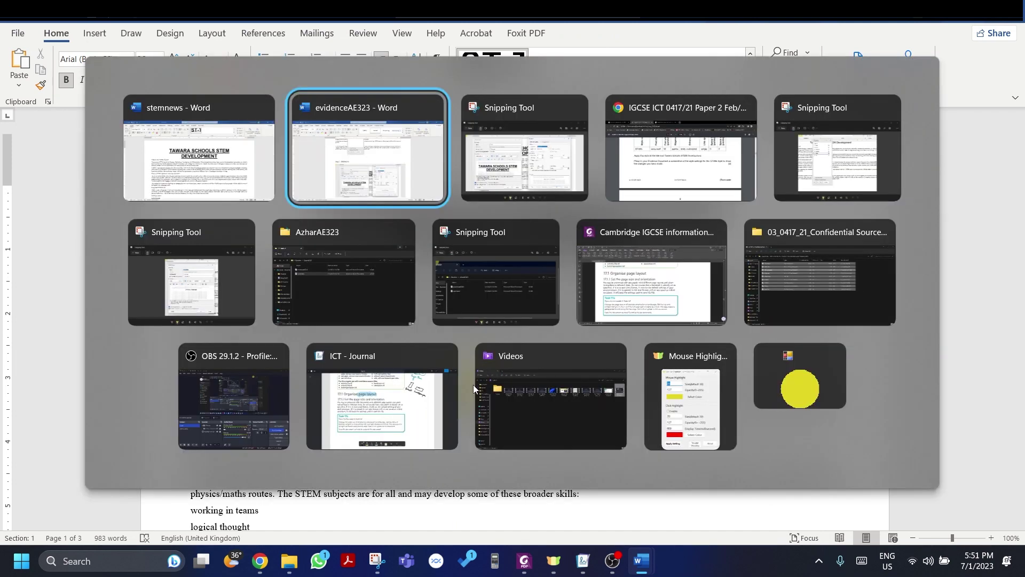
key(alt+Tab)
key(alt+Tab)
scroll(408, 376, down, 1)
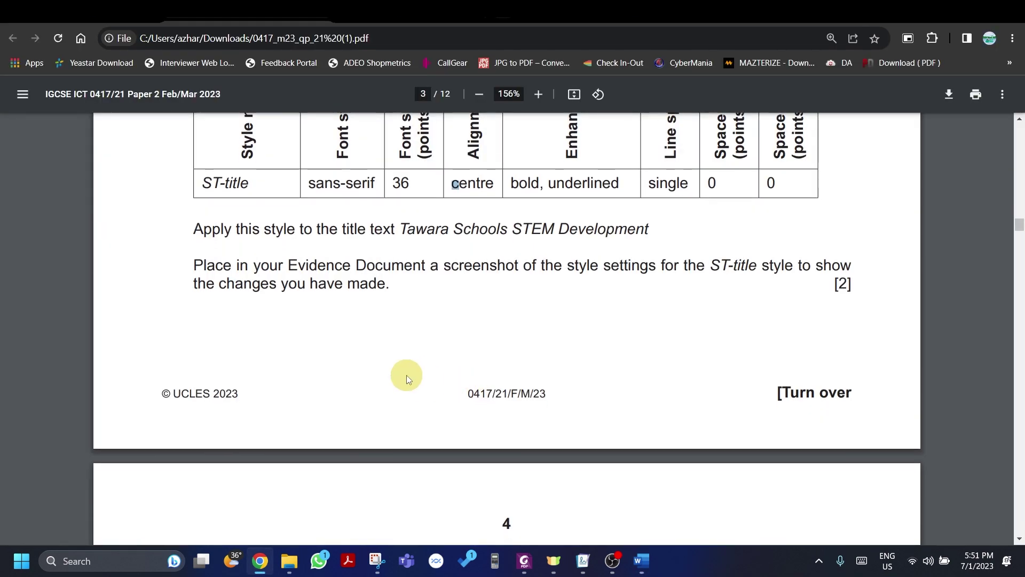
scroll(406, 375, down, 5)
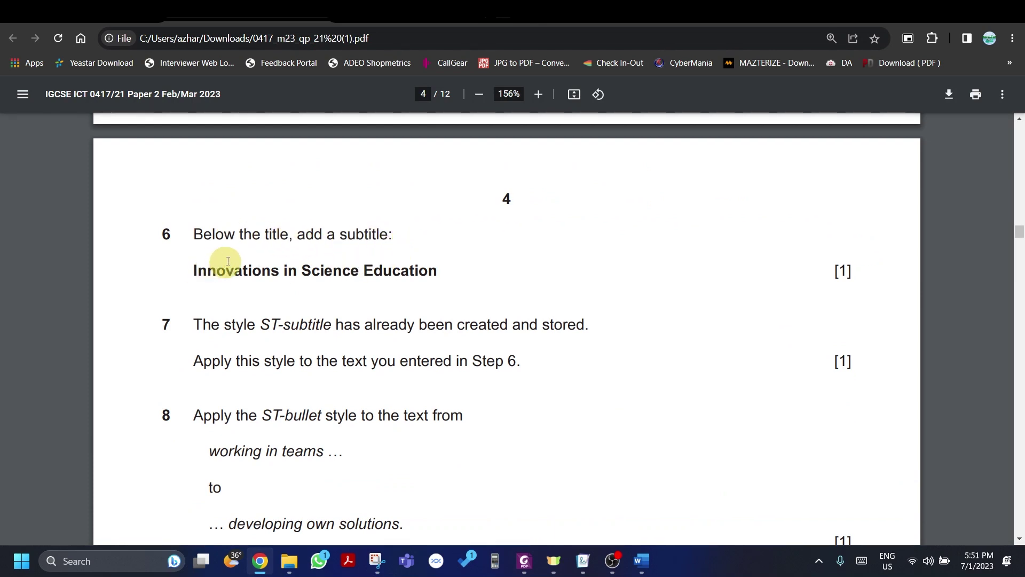
key(alt+Tab)
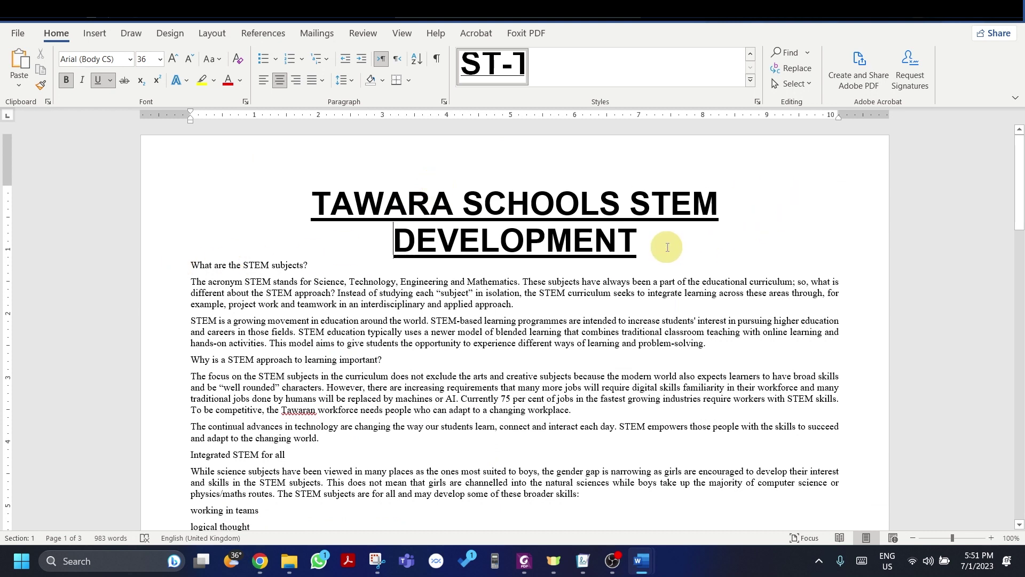
Step: Type 'INNOVATIONS IN SCIENCE EDUCATION' on a new line below the title, fixing the typo
key(Return)
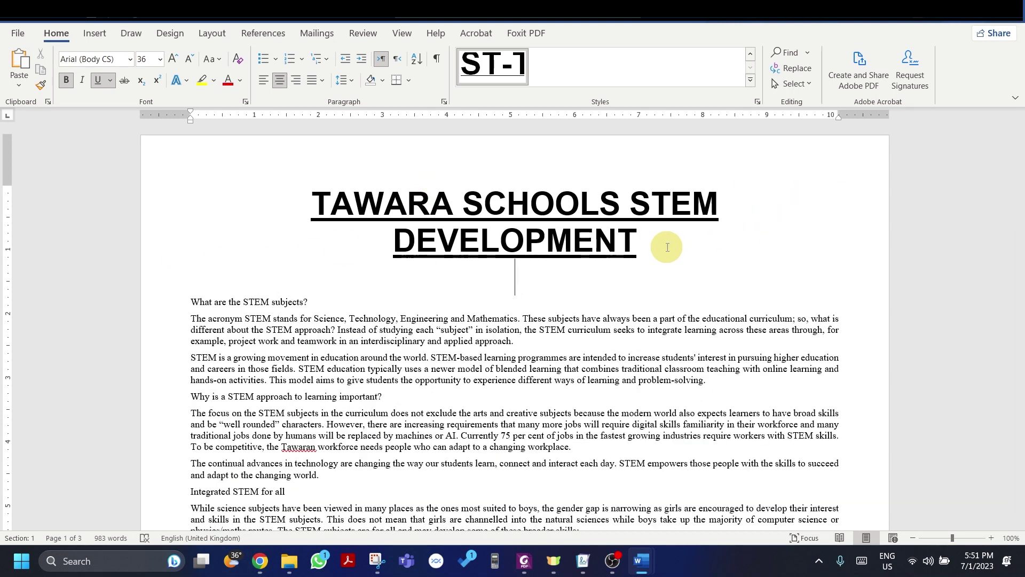
text(INNOVATIO)
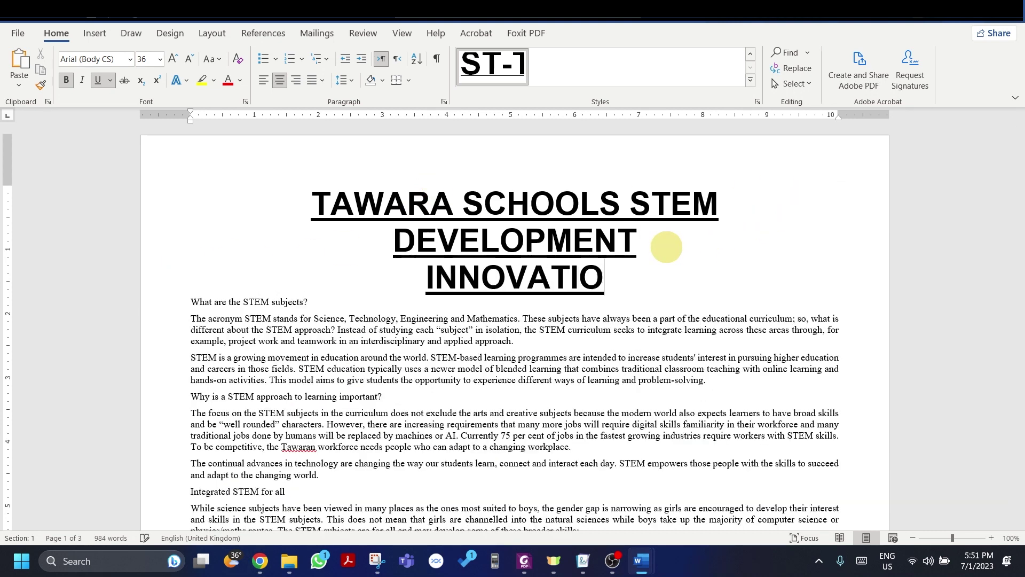
text(NS IN )
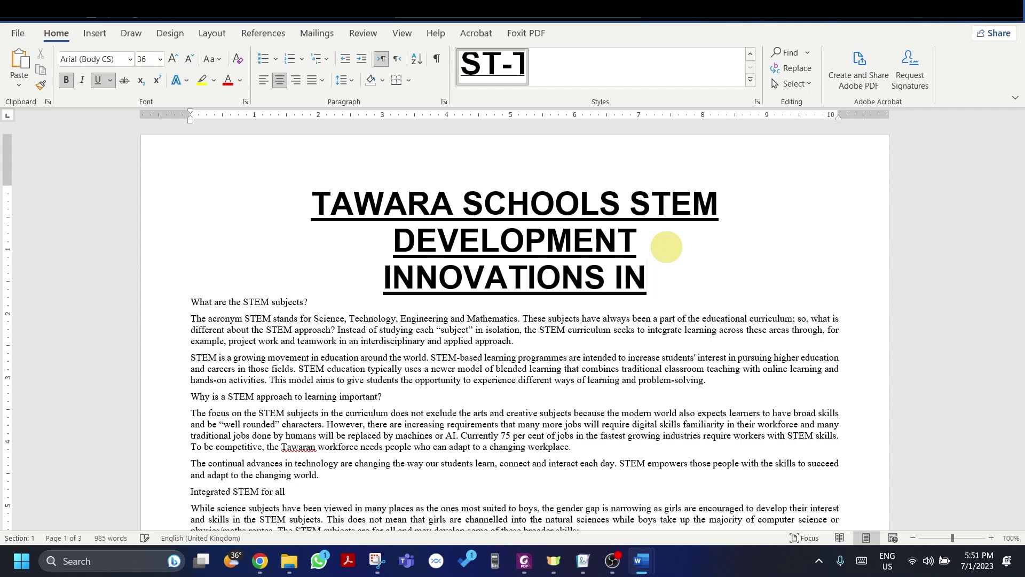
text(SICENCE)
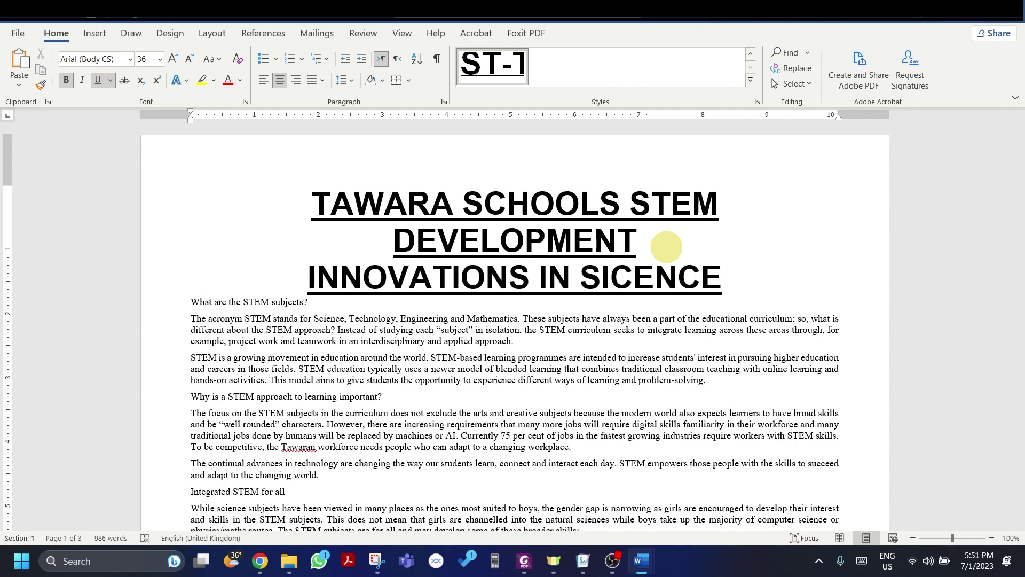
key(BackSpace)
key(BackSpace)
key(BackSpace)
key(BackSpace)
key(BackSpace)
key(BackSpace)
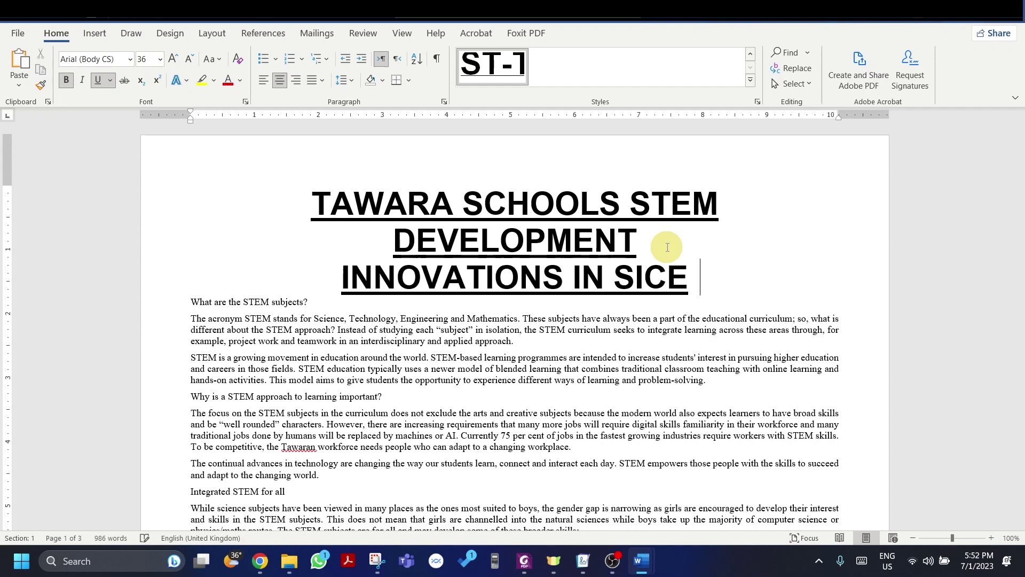
text(CIENCE)
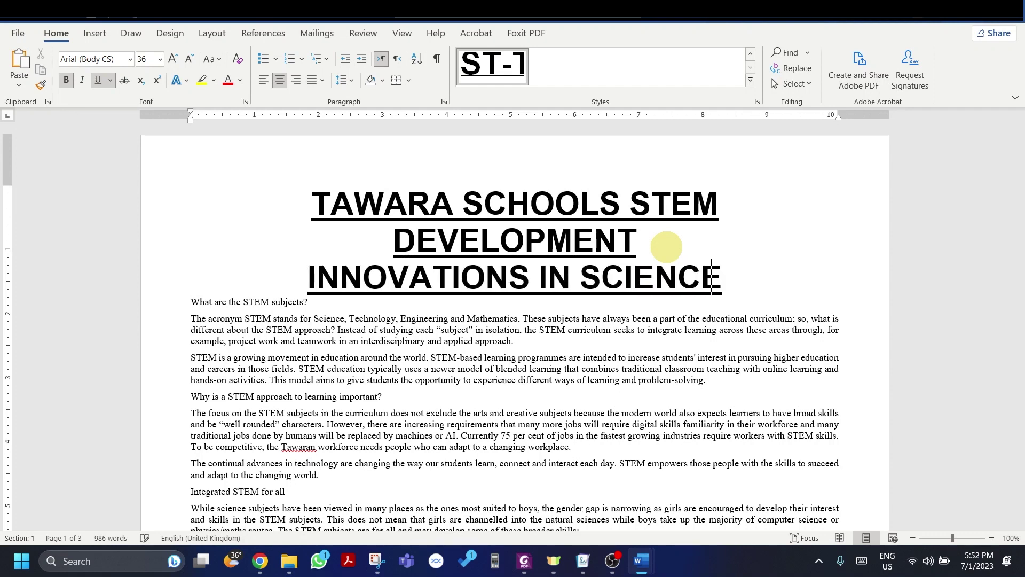
text( EDUCATION)
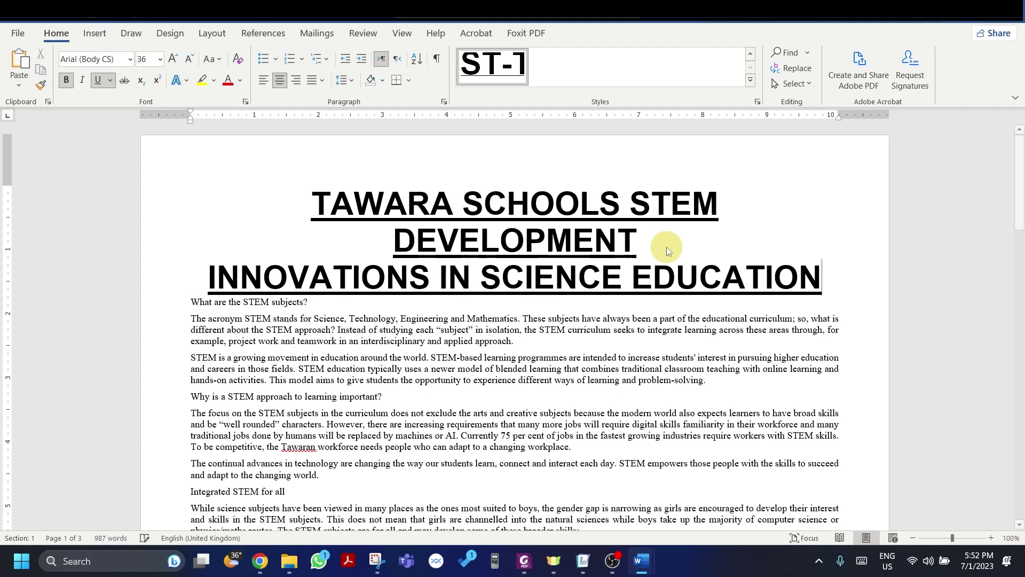
key(alt+Tab)
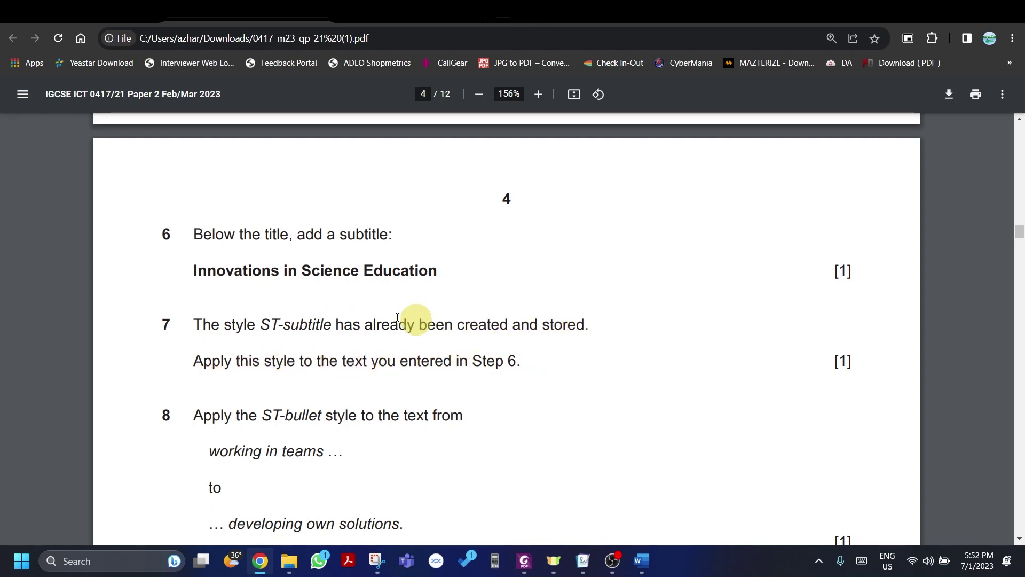
key(alt+Tab)
Step: Select the subtitle and apply the ST-subtitle style from the Styles pane
drag(822, 277, 194, 288)
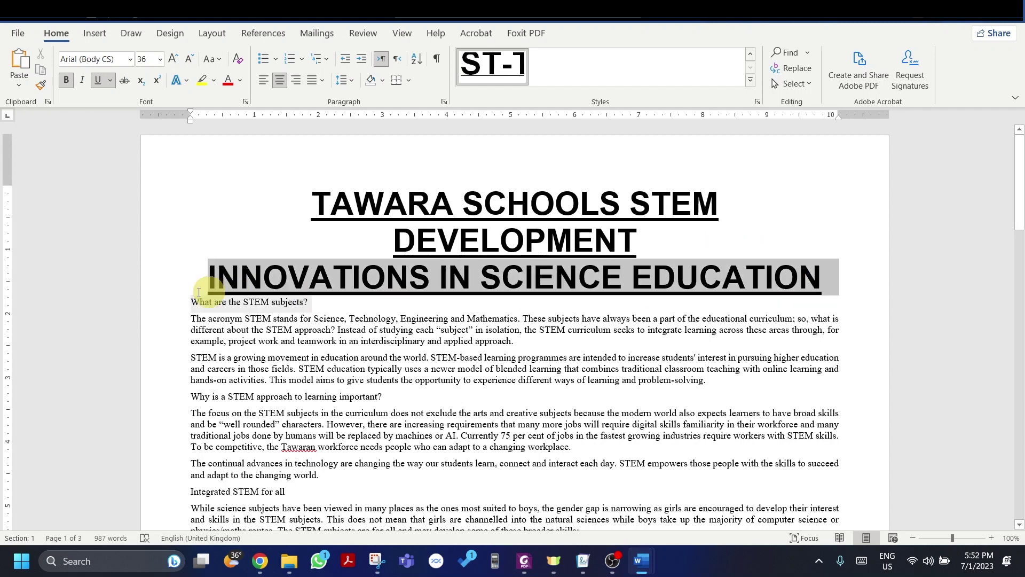
click(750, 80)
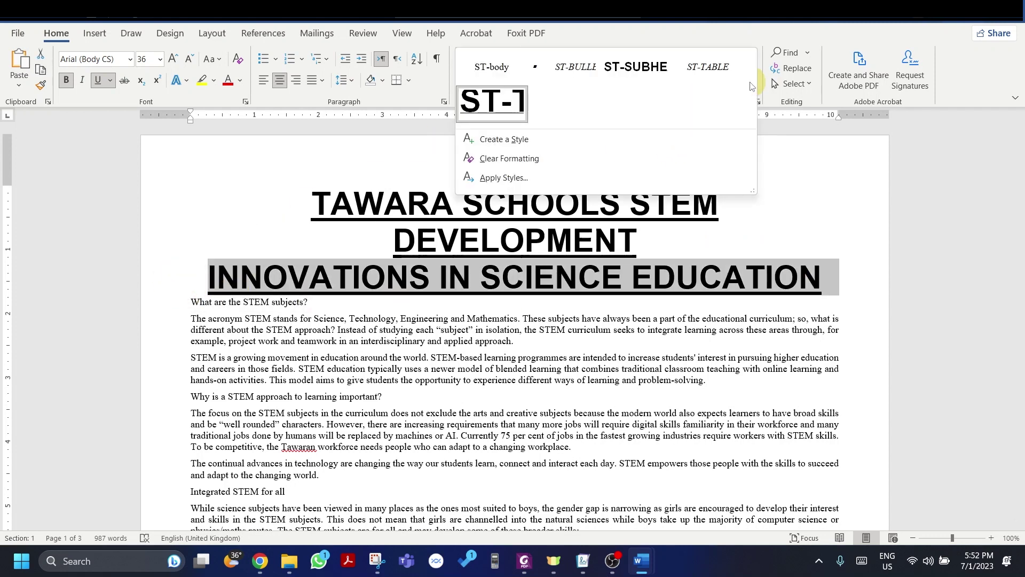
click(626, 70)
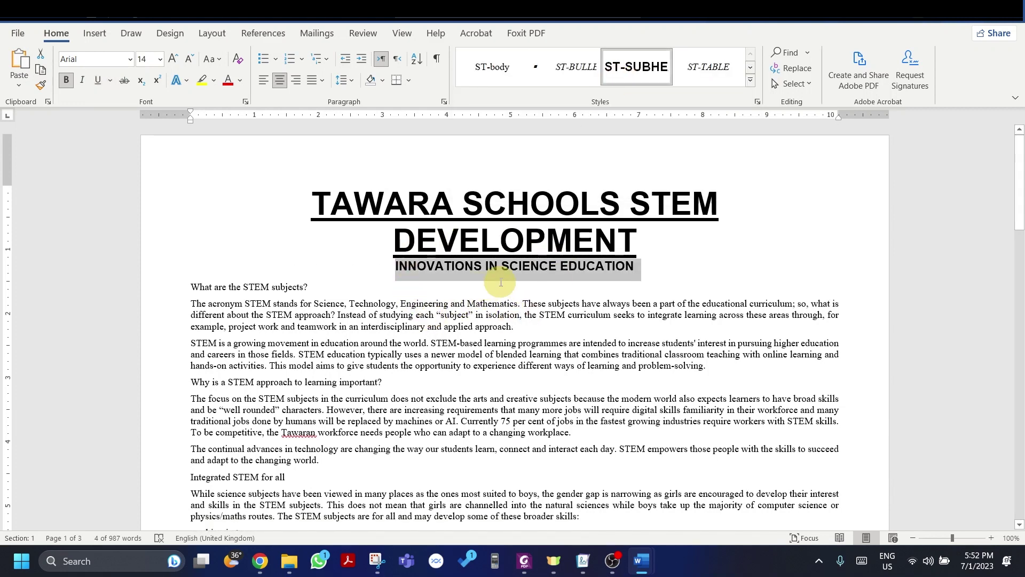
key(alt+Tab)
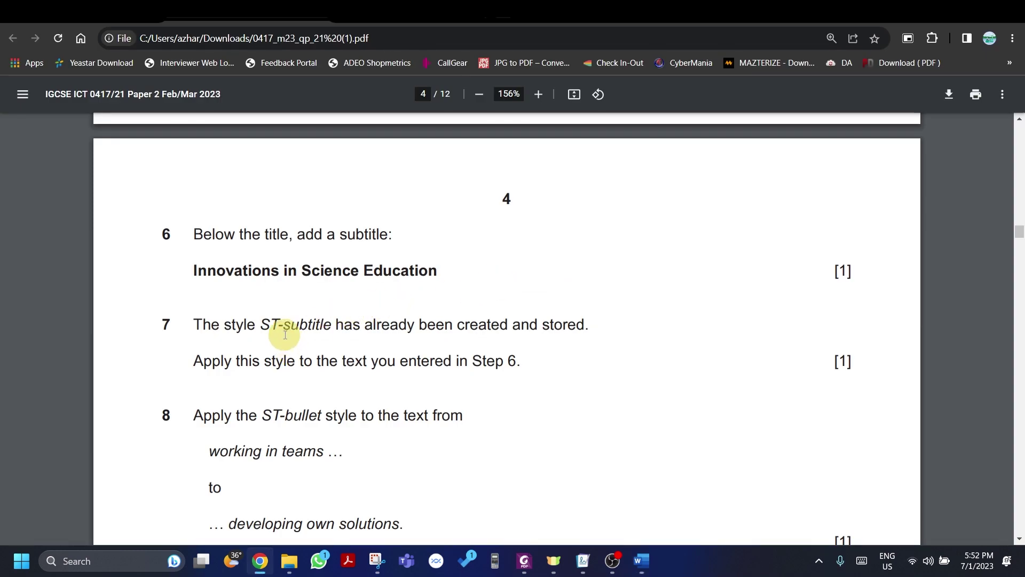
key(alt+Tab)
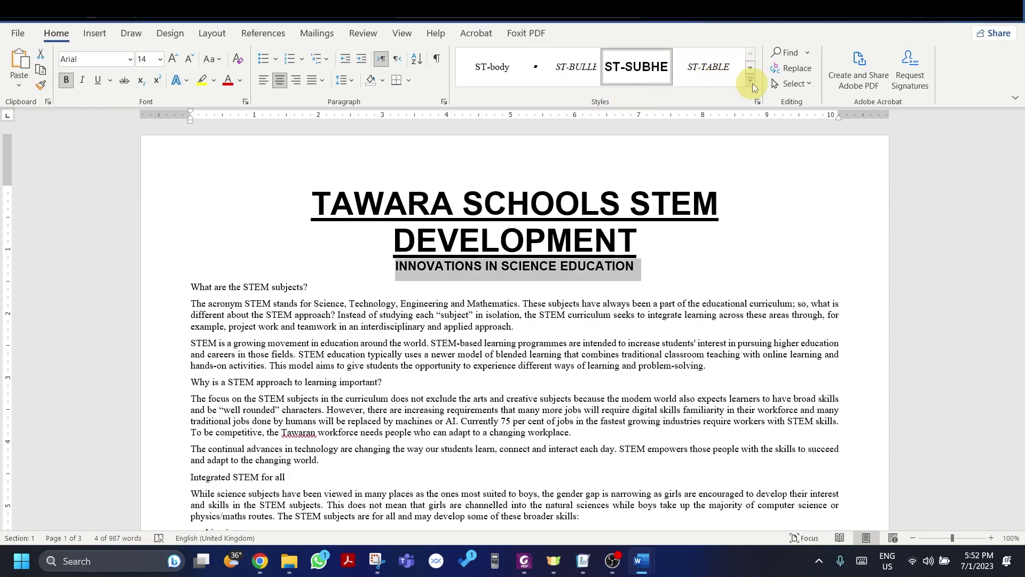
click(751, 80)
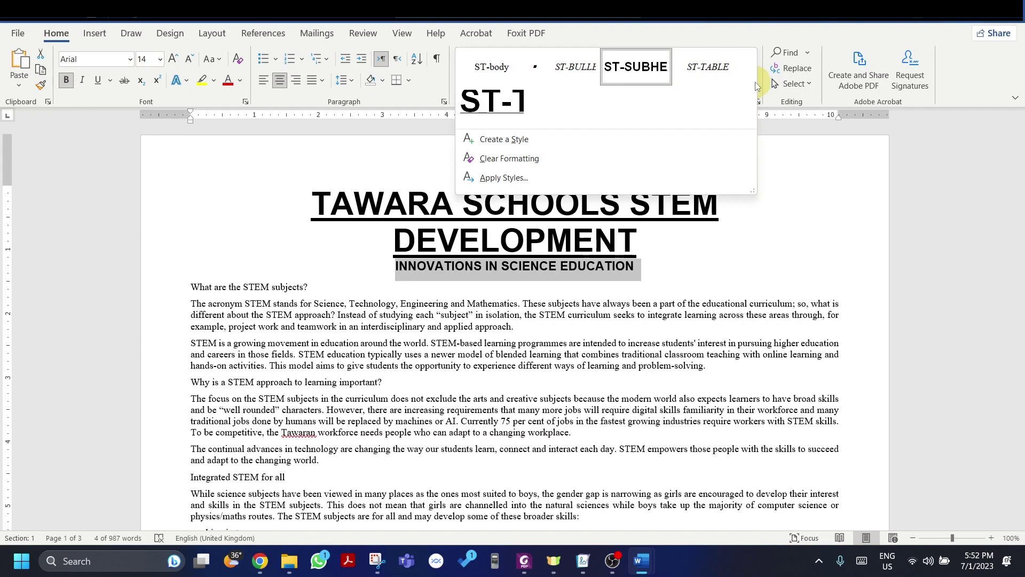
click(757, 30)
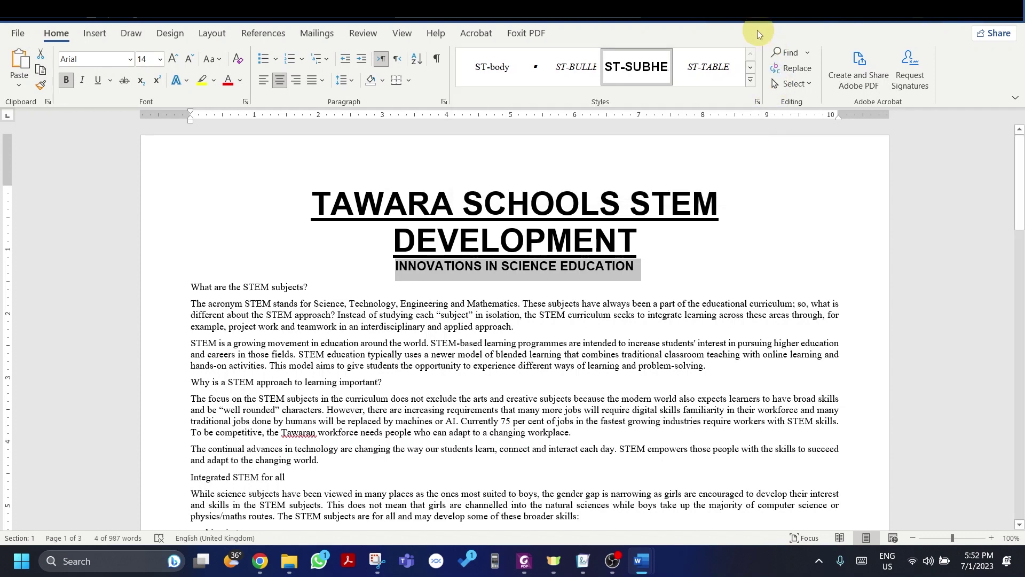
click(757, 102)
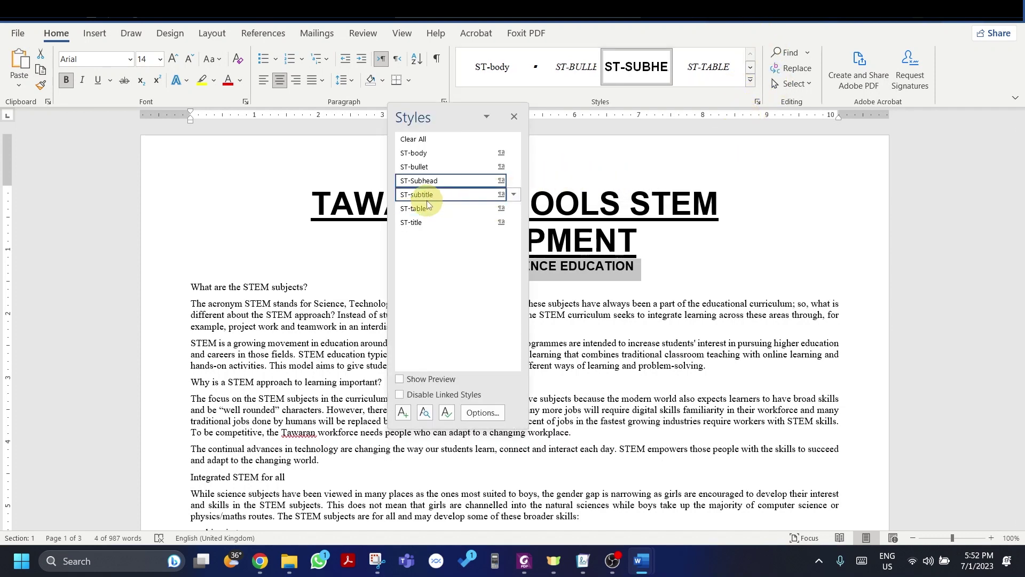
click(426, 198)
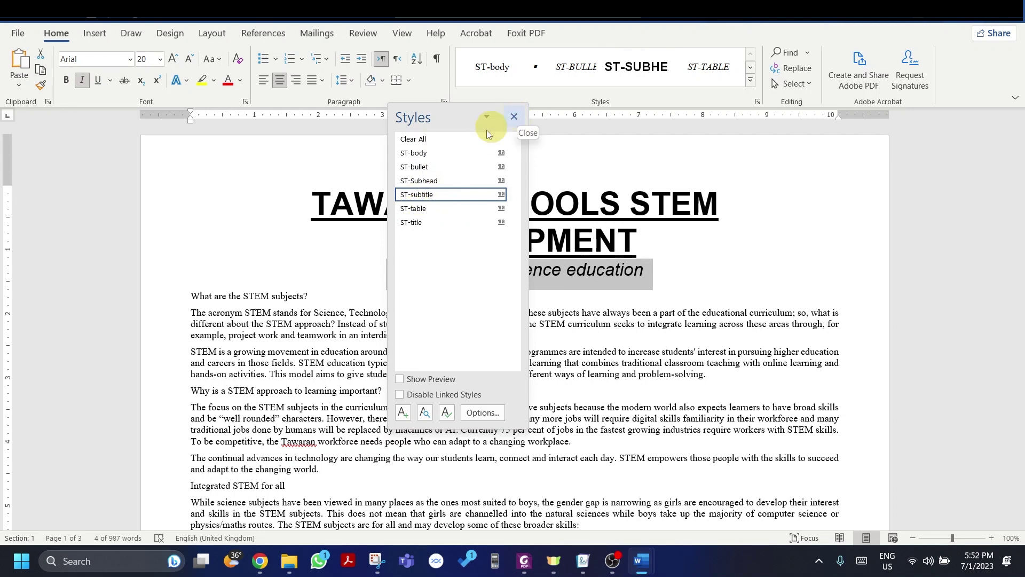
click(753, 81)
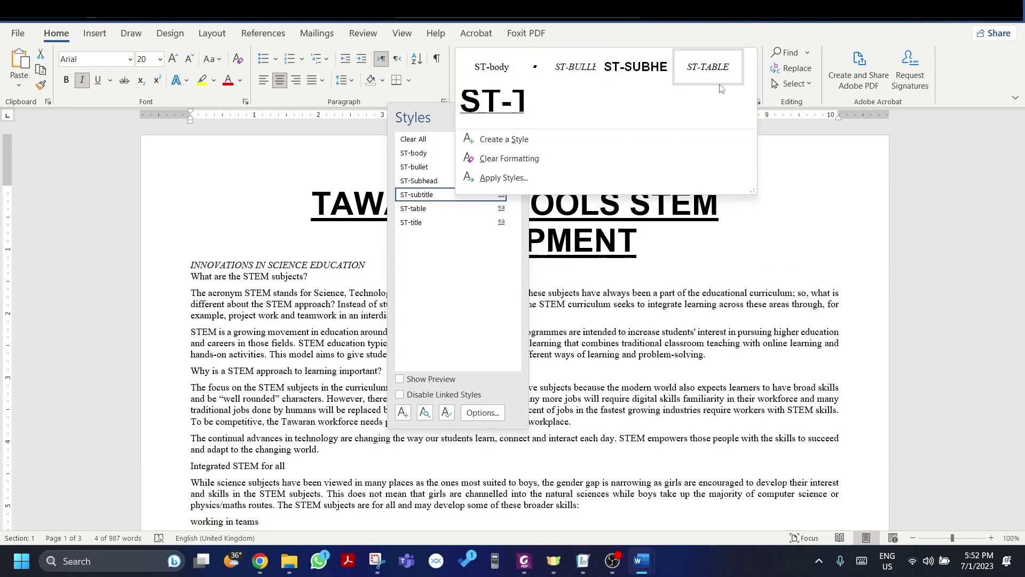
click(417, 280)
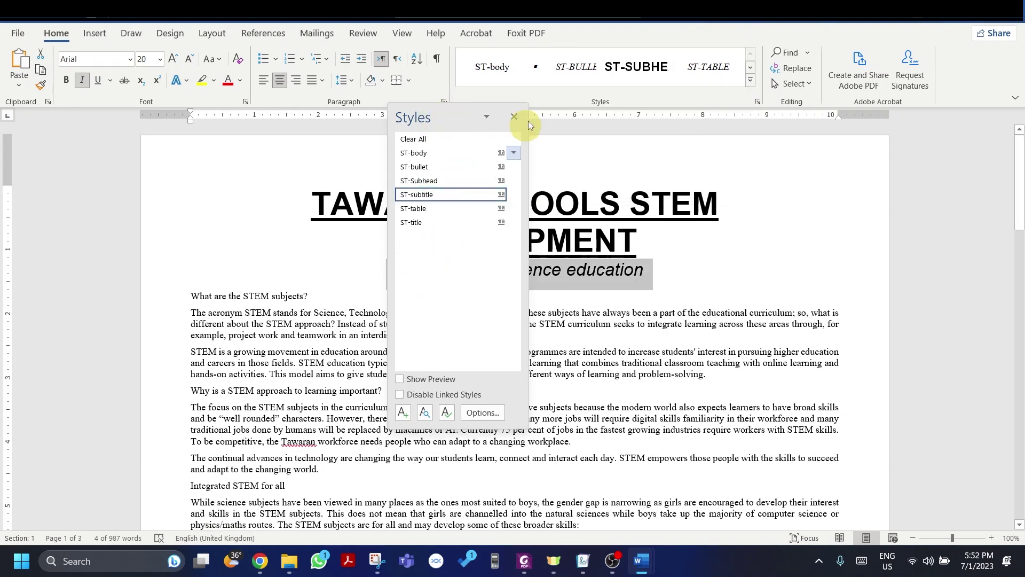
click(520, 116)
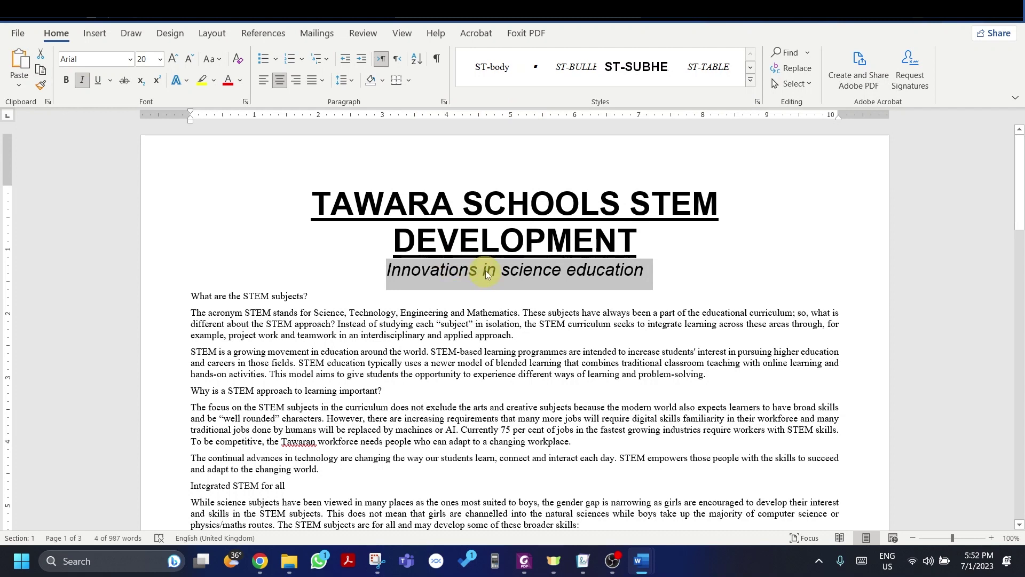
Step: Recapitalise the subtitle as 'Innovations in Science Education'
click(506, 264)
key(BackSpace)
text(S)
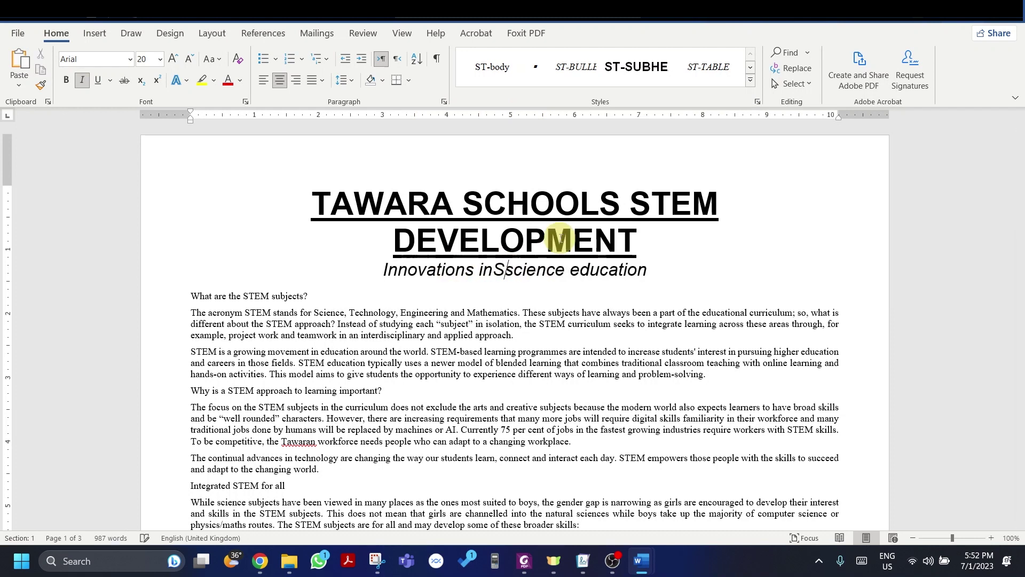
key(BackSpace)
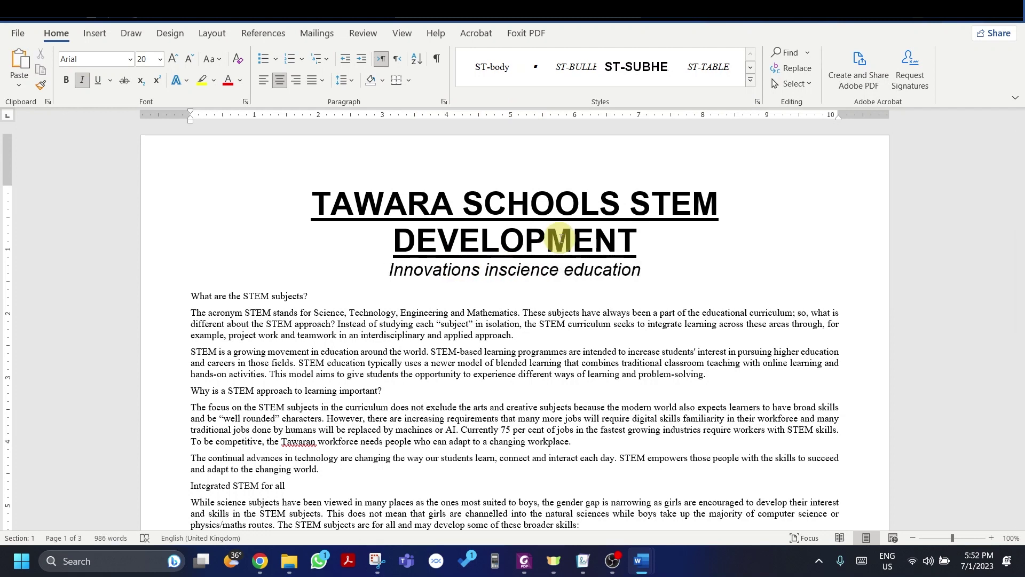
key(Delete)
text(S)
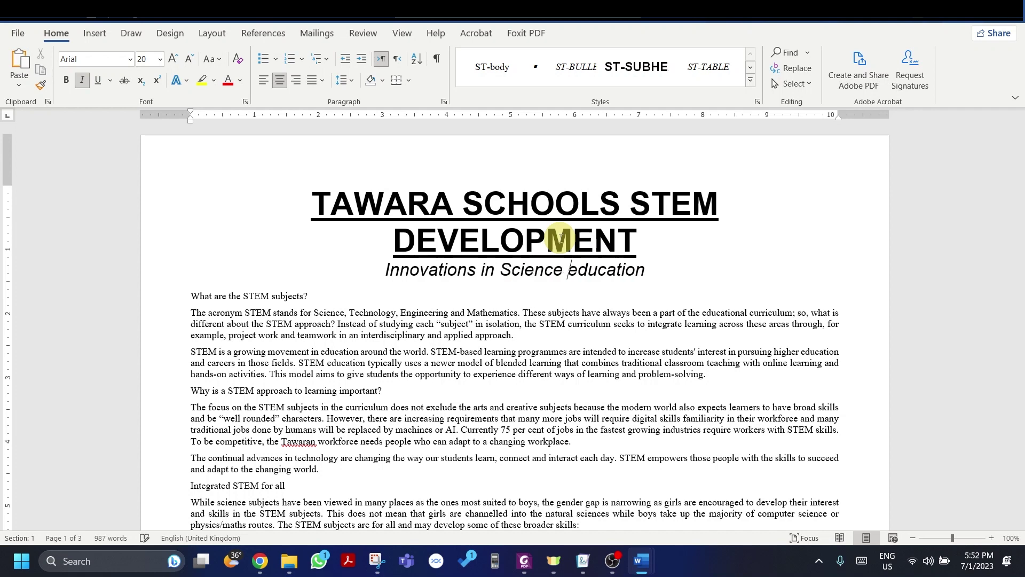
key(Right)
key(Delete)
text(E)
key(BackSpace)
key(BackSpace)
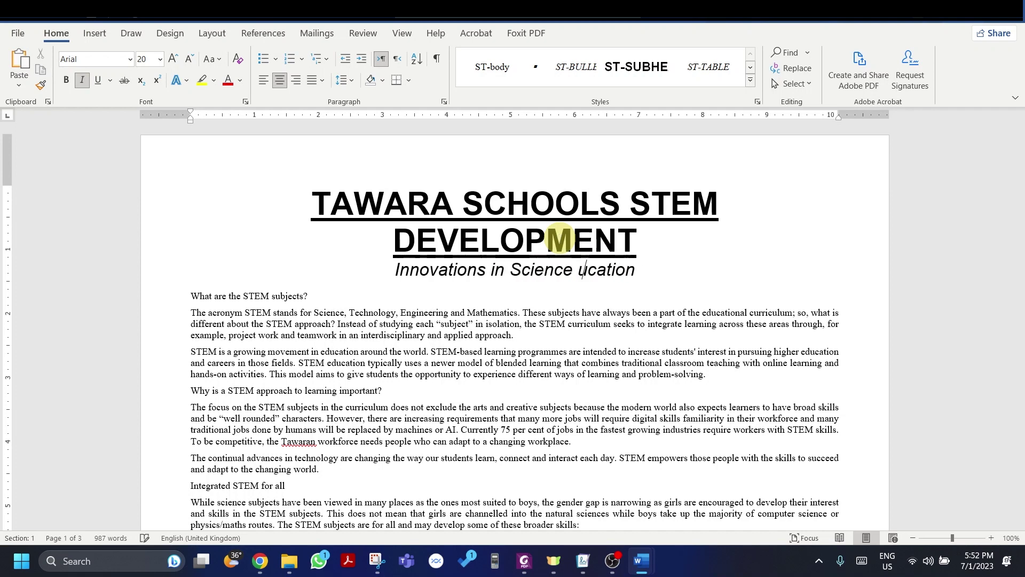
text(Ed)
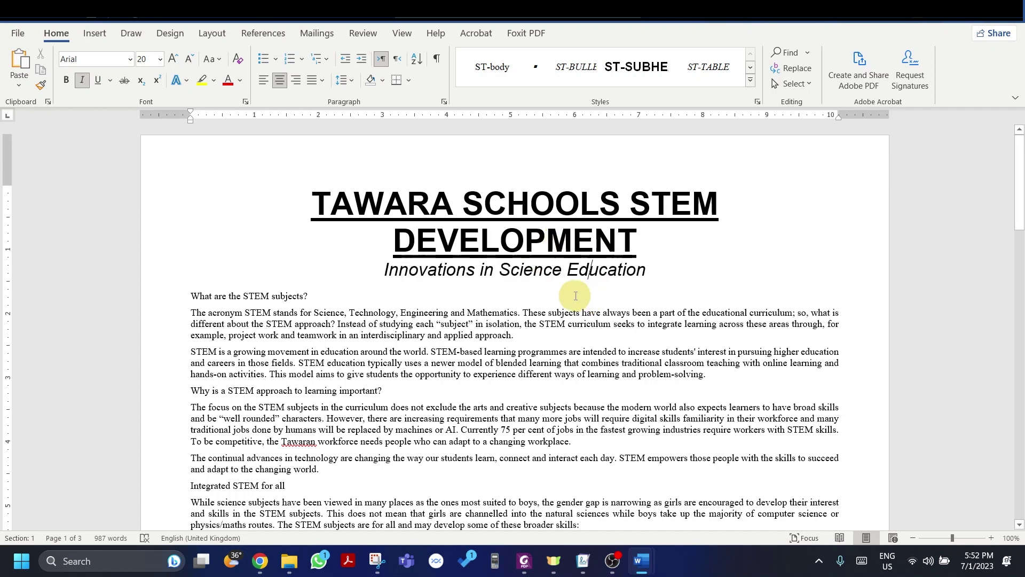
key(alt+Tab)
scroll(347, 323, down, 2)
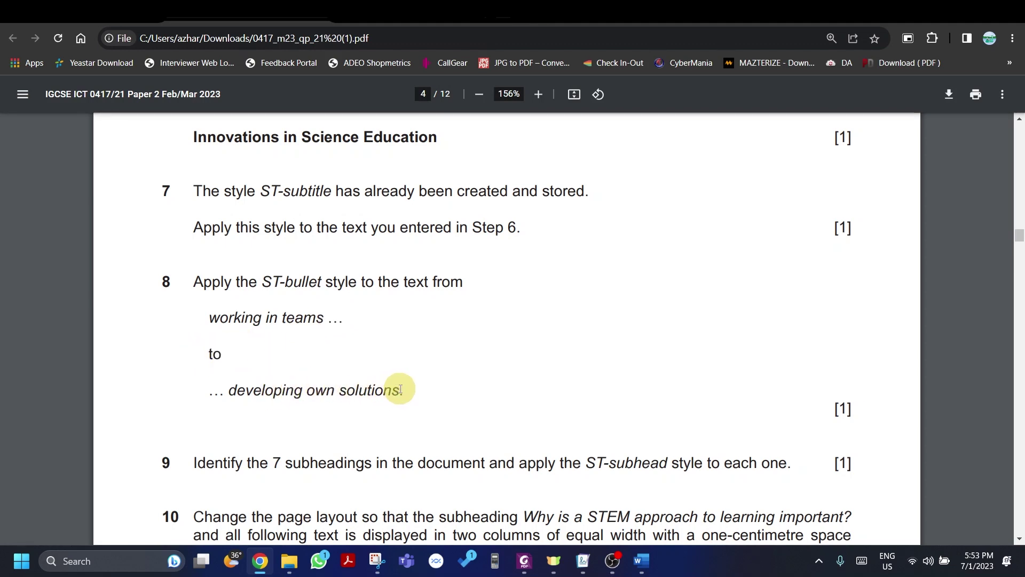
Step: Select the skill lines from 'working in teams' to 'developing own solutions.'
key(alt+Tab)
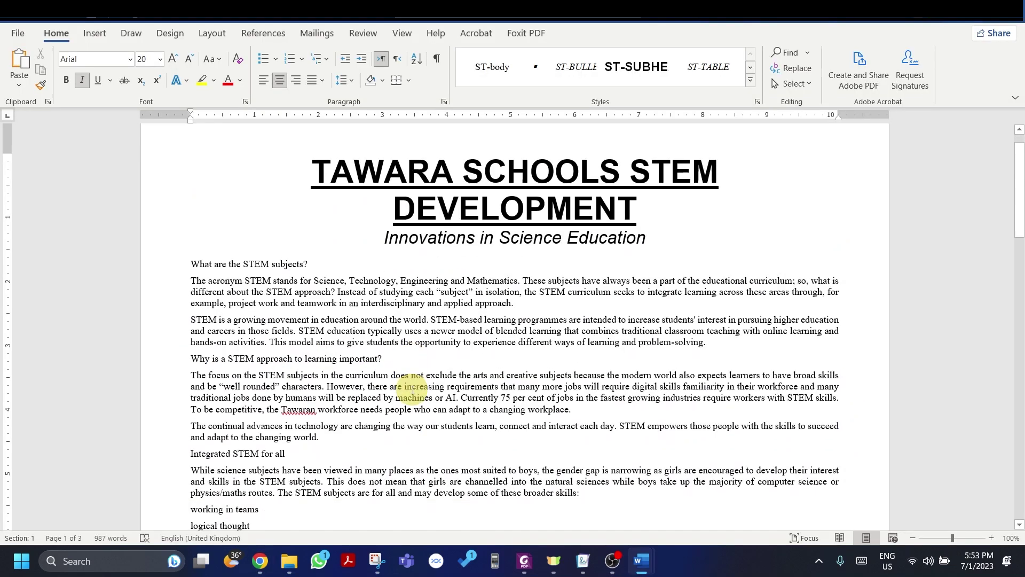
scroll(413, 391, down, 4)
scroll(412, 389, down, 3)
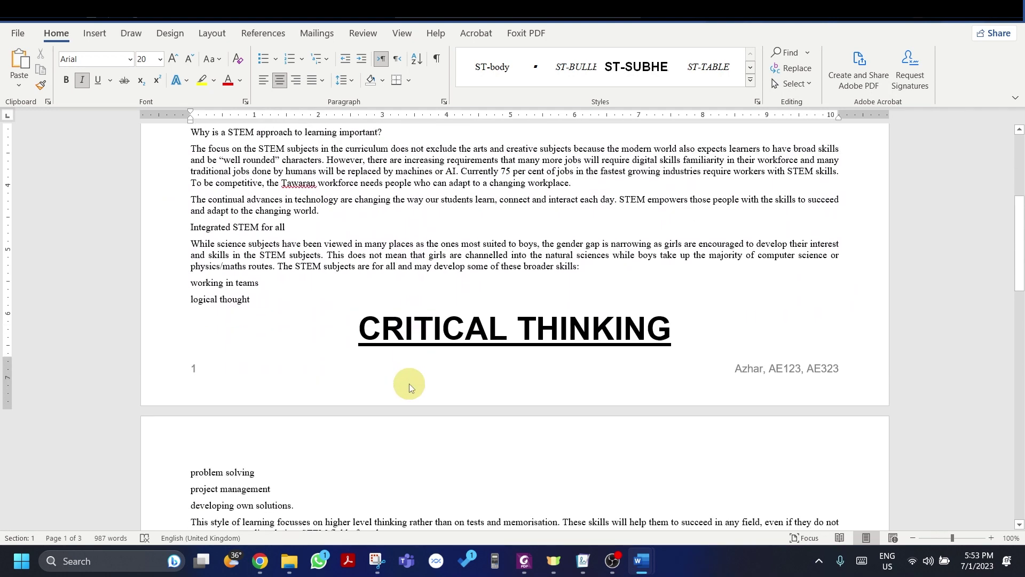
drag(185, 280, 293, 507)
key(alt+Tab)
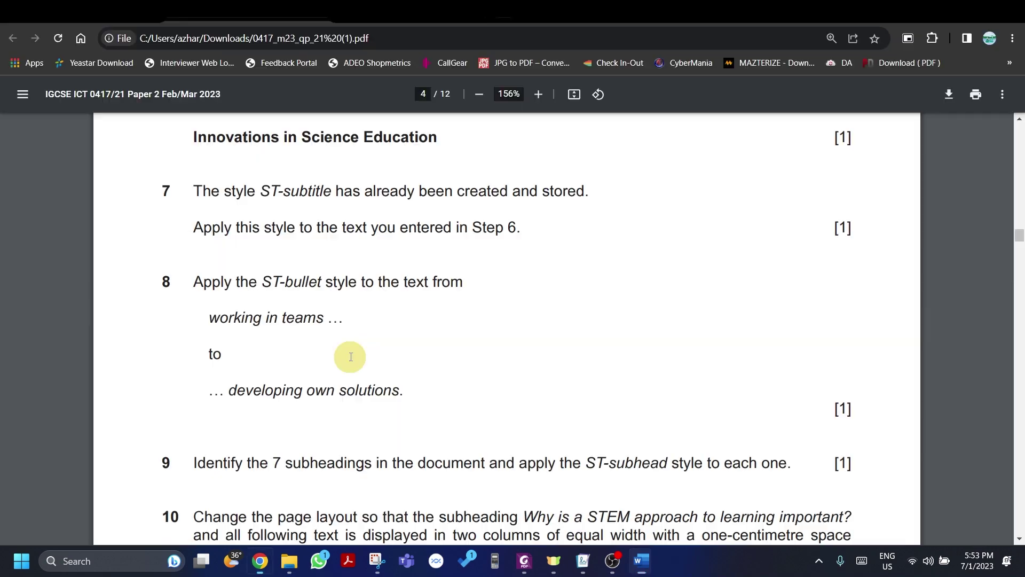
key(alt+Tab)
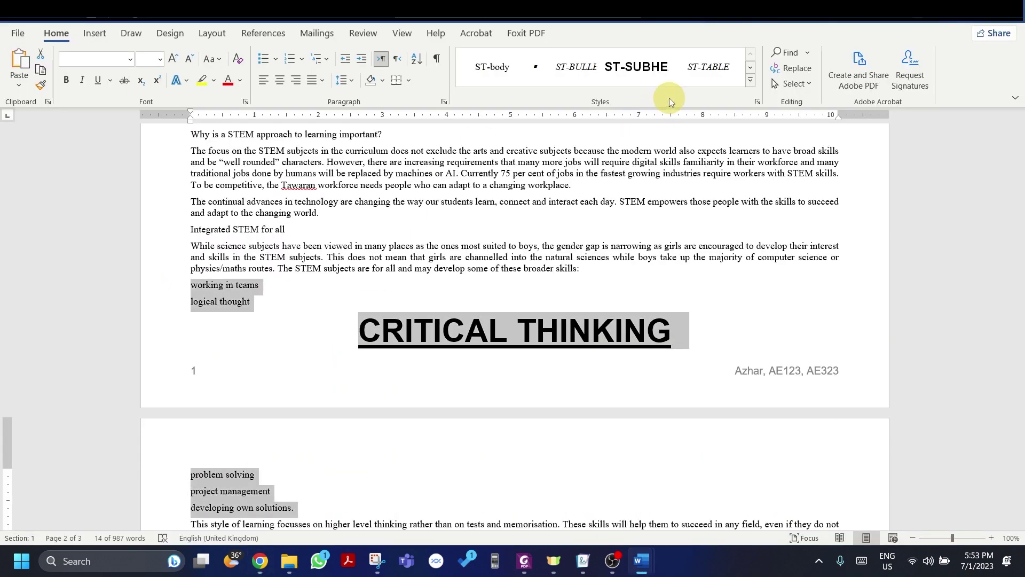
key(alt+Tab)
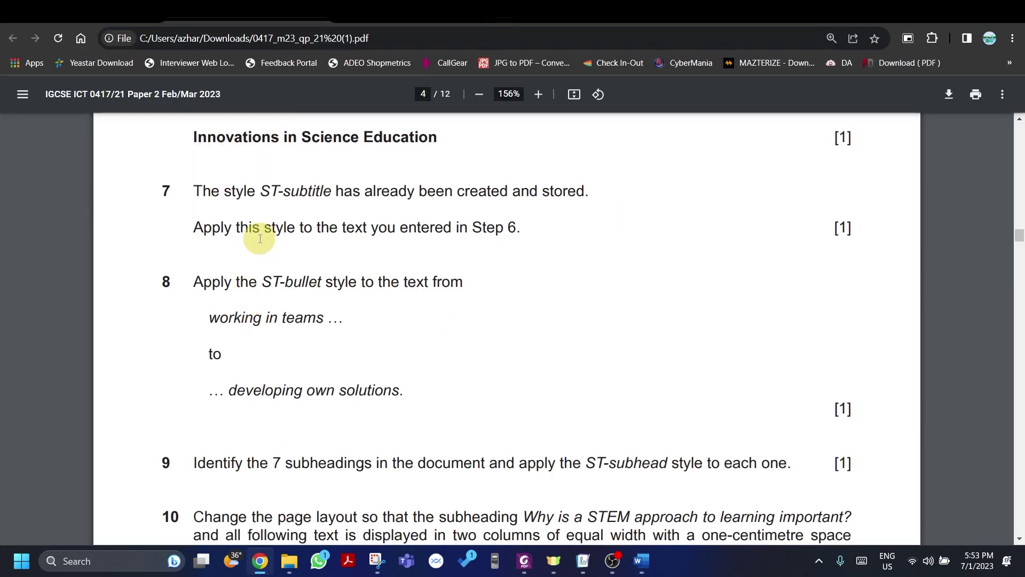
key(alt+Tab)
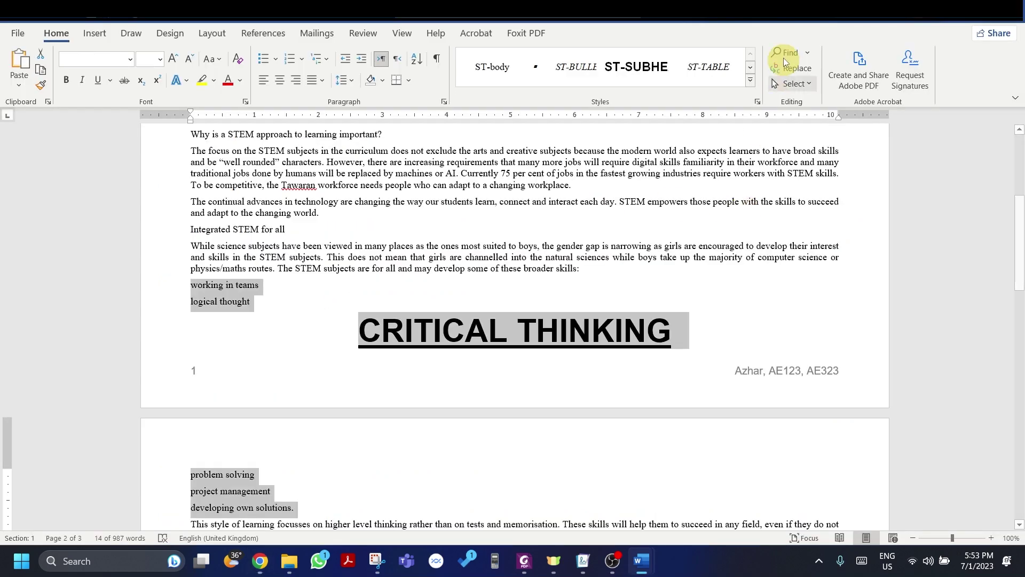
Step: Apply the ST-bullet style to the six selected skill lines
click(750, 80)
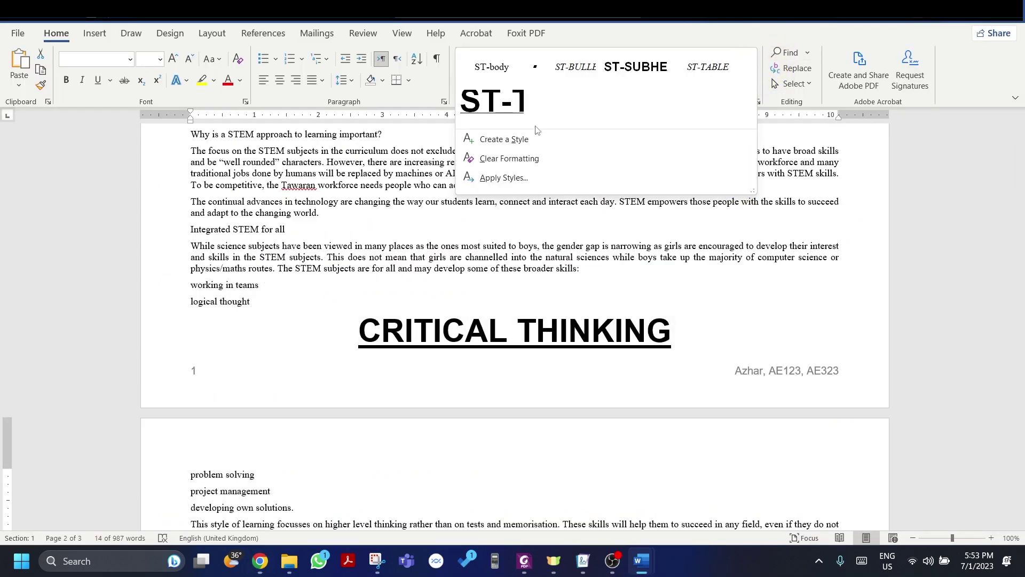
click(677, 40)
click(757, 101)
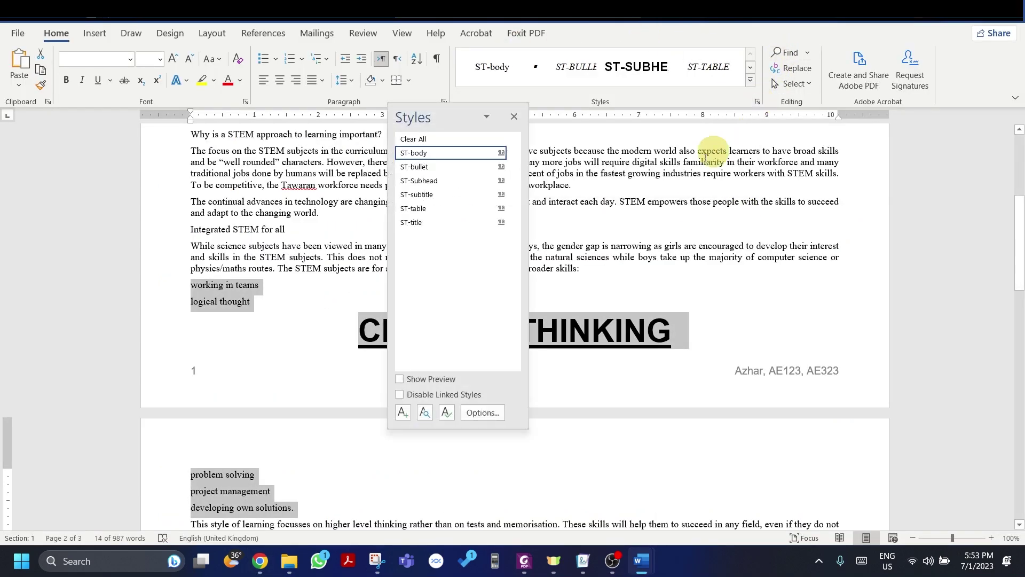
click(431, 166)
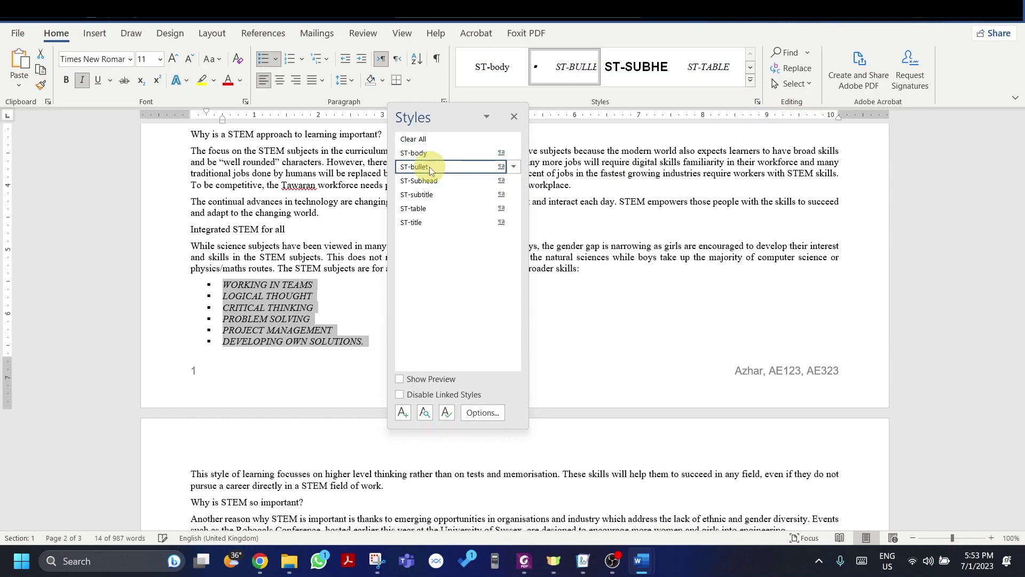
click(513, 117)
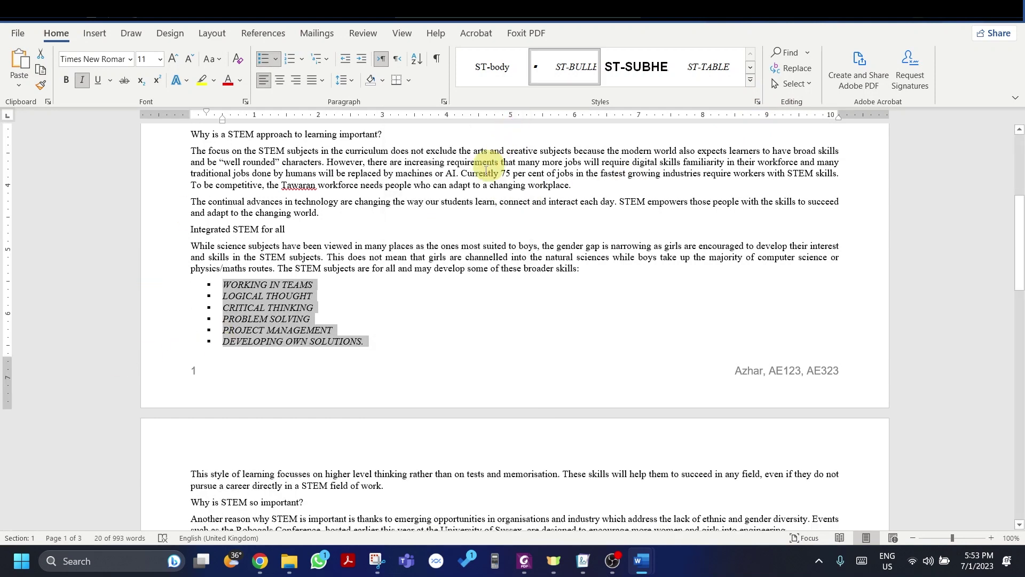
key(alt+Tab)
scroll(391, 246, down, 2)
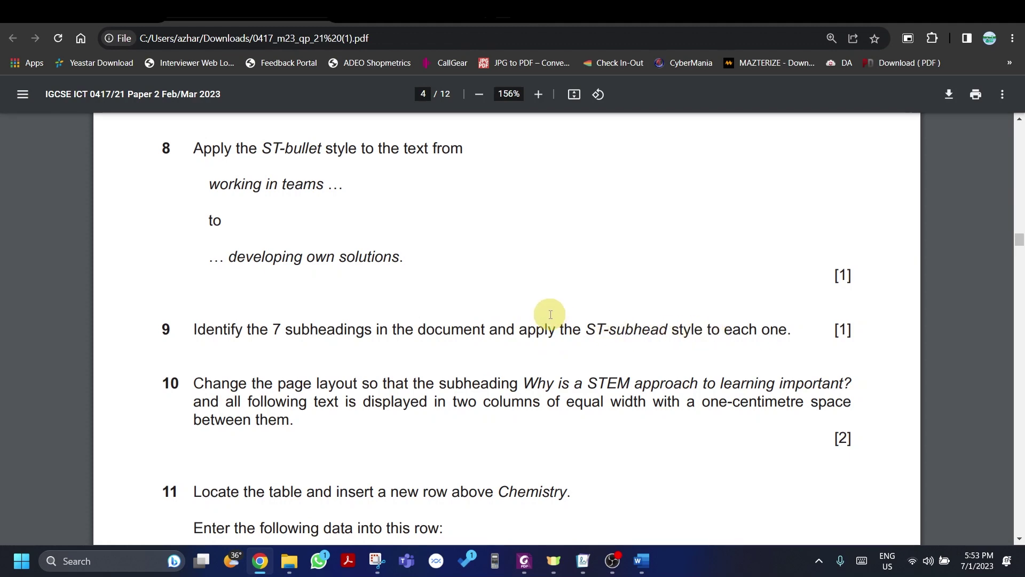
key(alt+Tab)
Step: Multi-select the subheadings from 'What are the STEM subjects?' to 'Moving into work or higher education'
scroll(311, 270, up, 15)
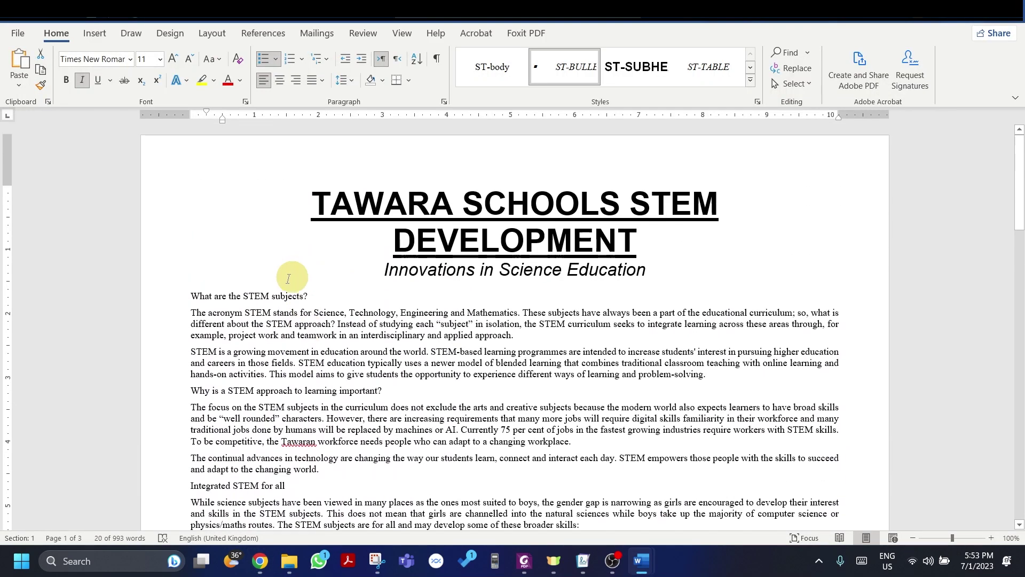
drag(189, 297, 311, 296)
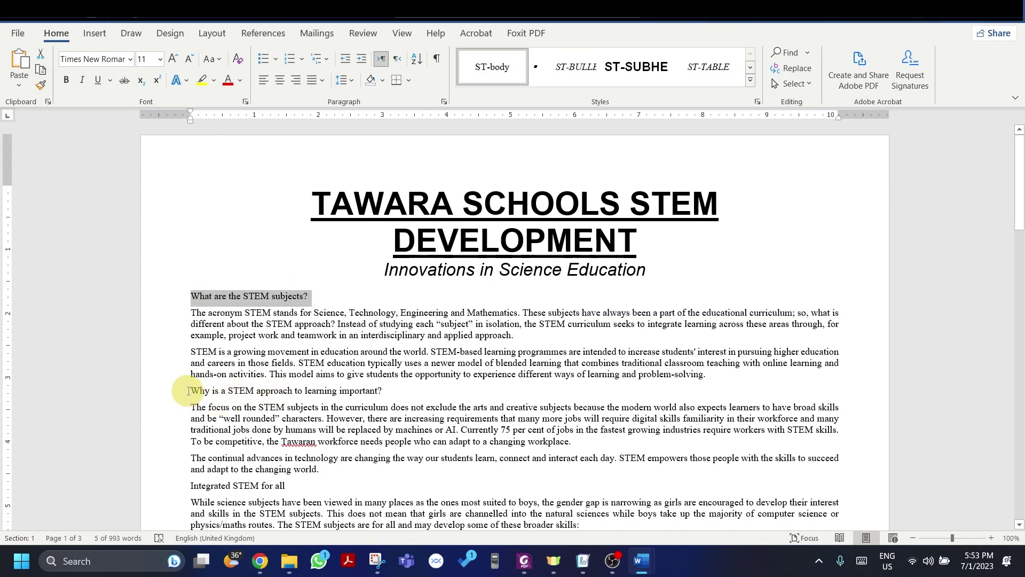
drag(193, 390, 398, 390)
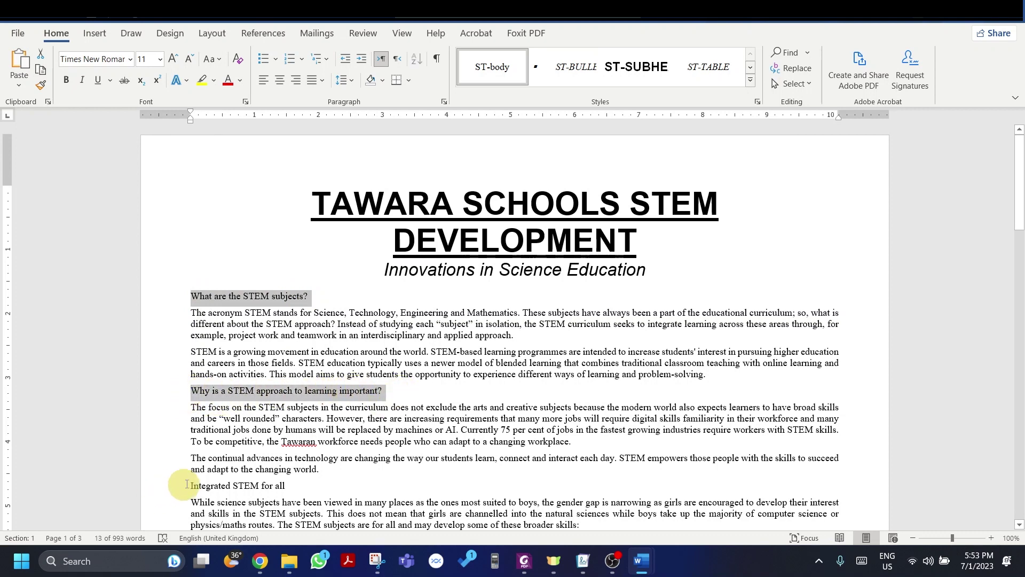
drag(186, 484, 313, 485)
scroll(288, 267, down, 3)
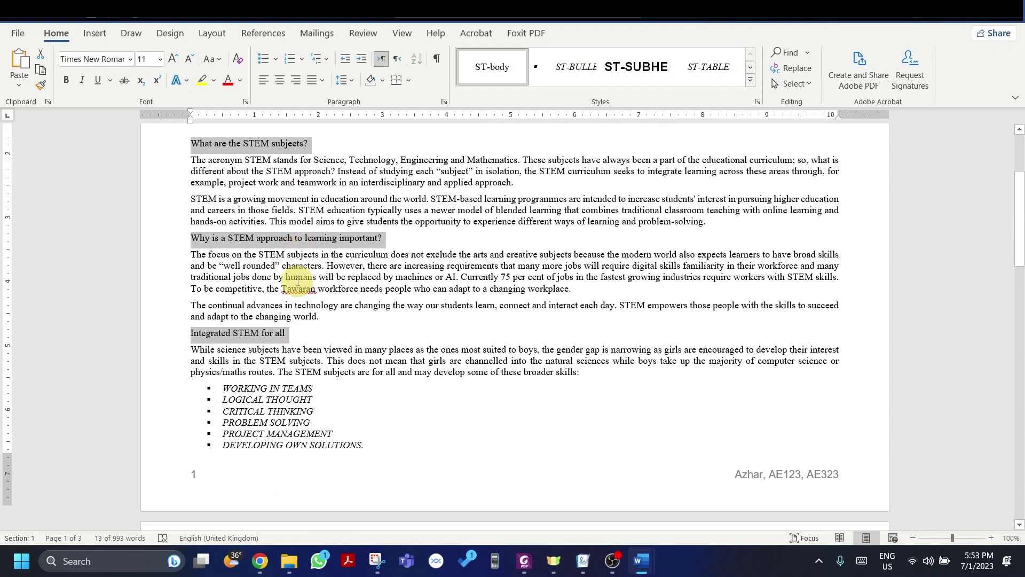
scroll(298, 280, down, 6)
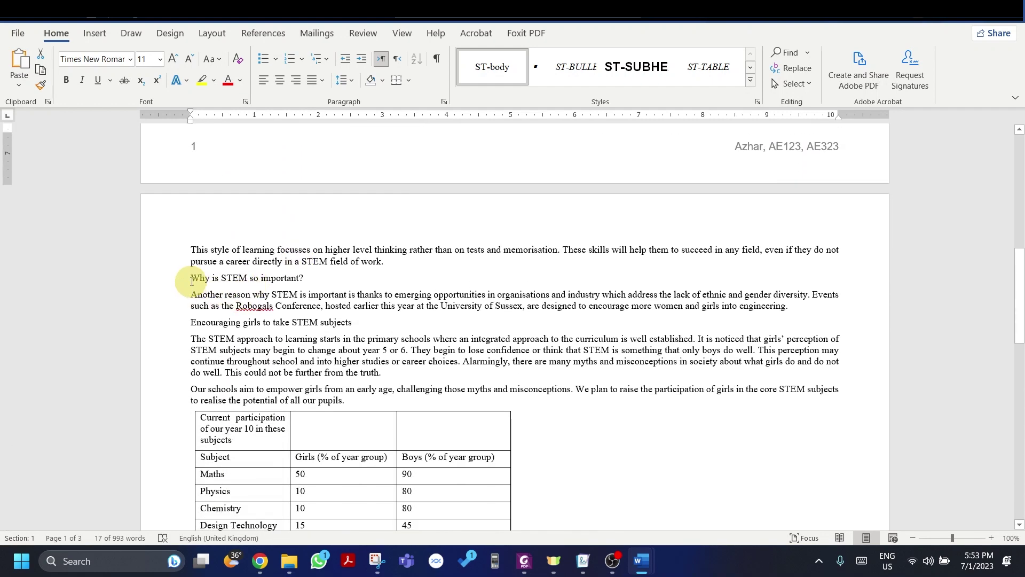
drag(191, 279, 327, 278)
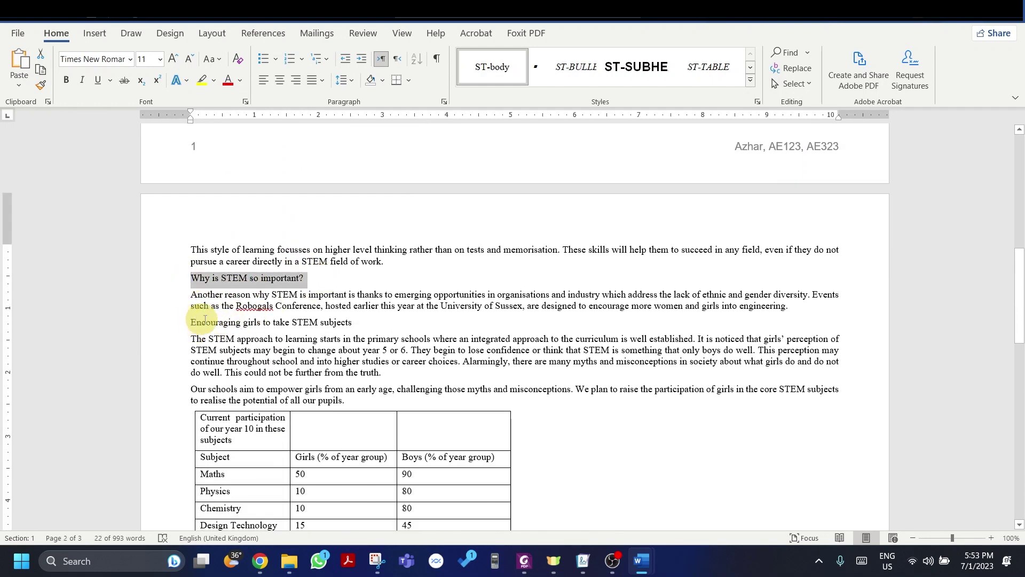
drag(205, 319, 369, 320)
scroll(367, 320, down, 6)
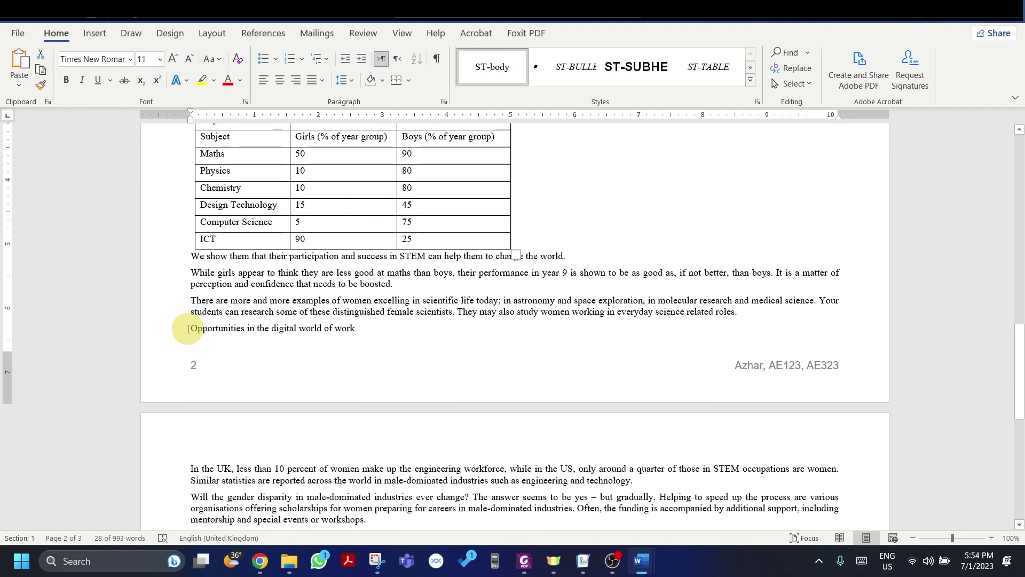
click(177, 327)
scroll(338, 321, down, 3)
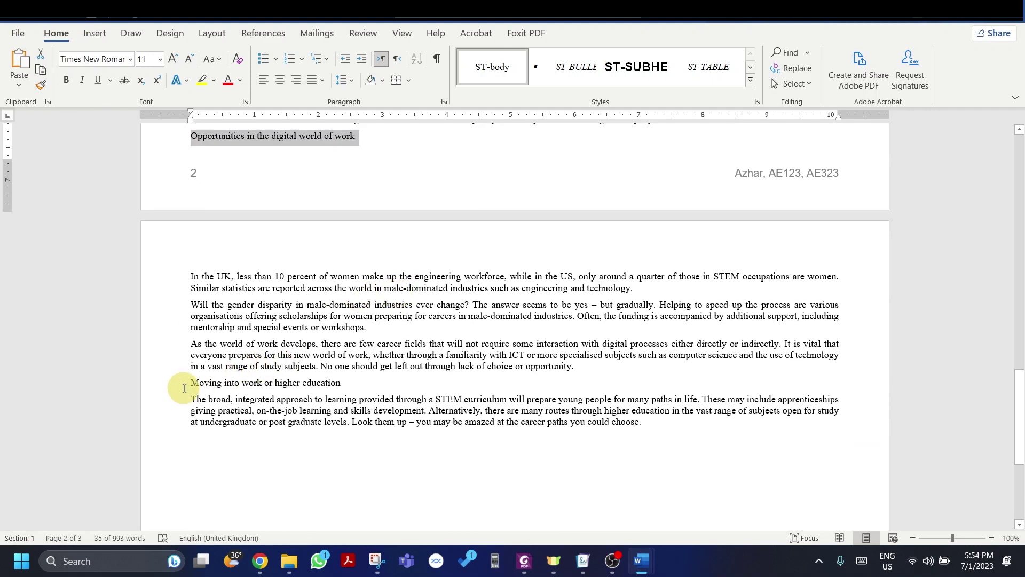
drag(187, 388, 346, 386)
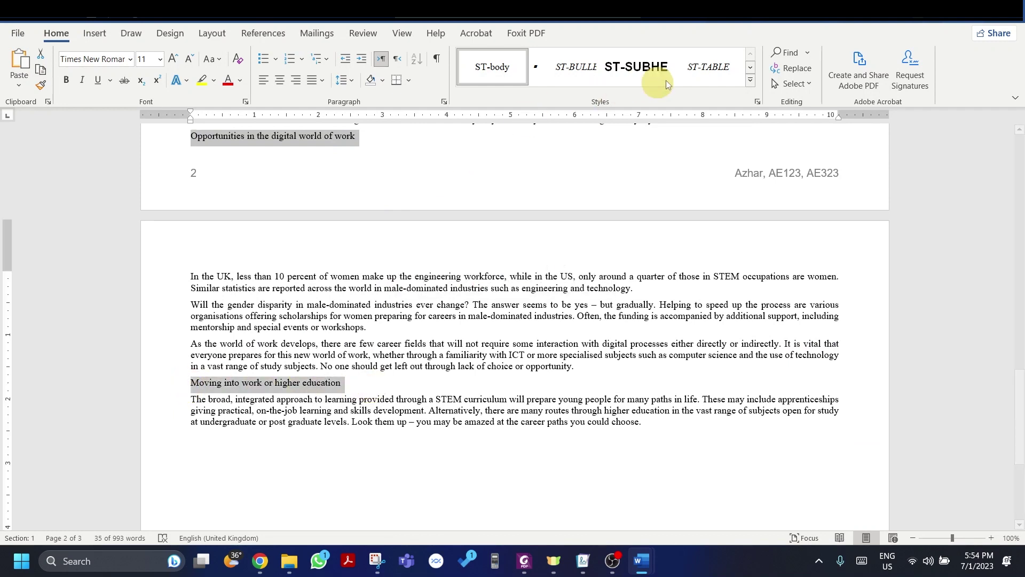
Step: Apply the ST-Subhead style to all the selected subheadings
key(alt+Tab)
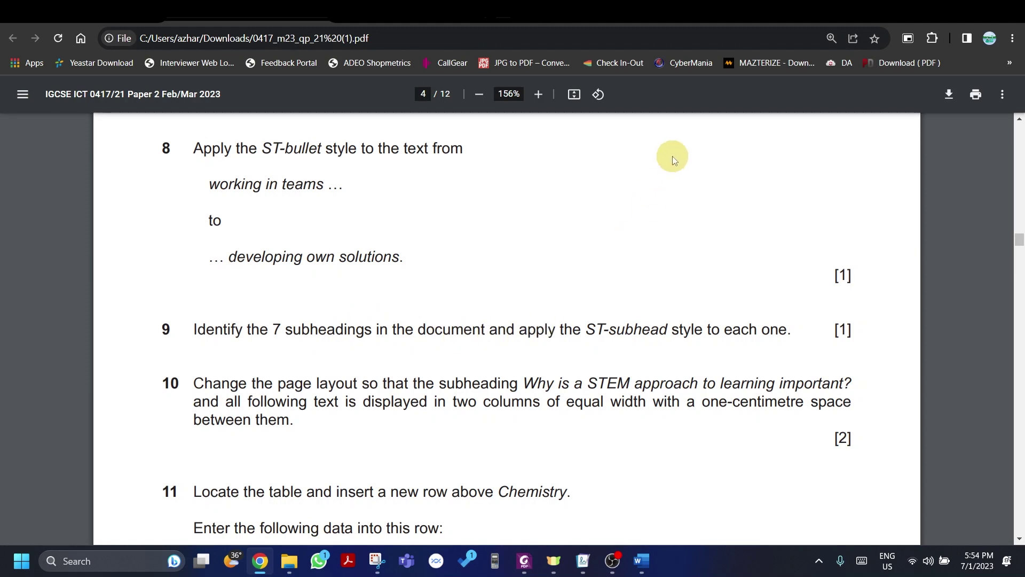
key(alt+Tab)
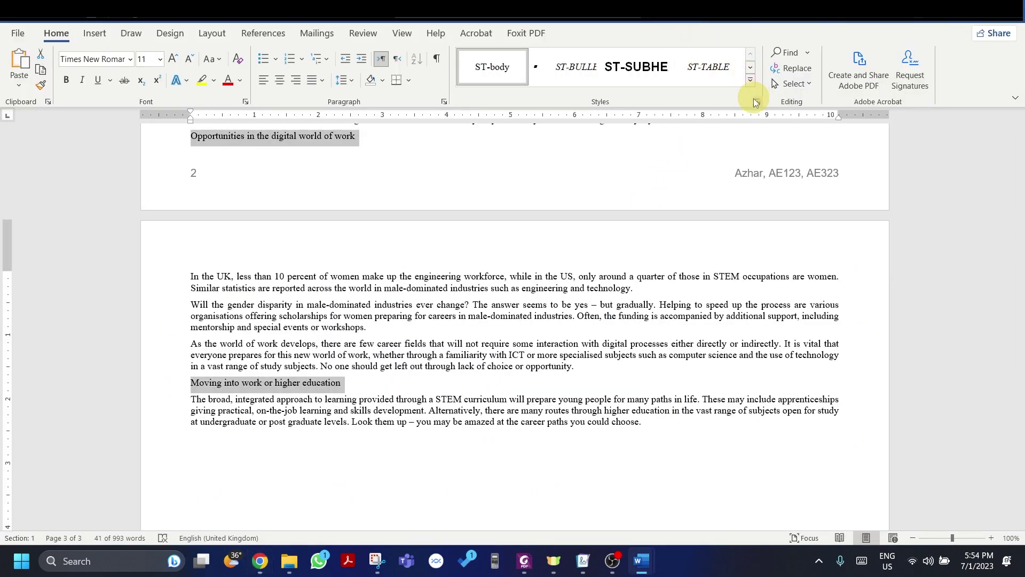
click(757, 102)
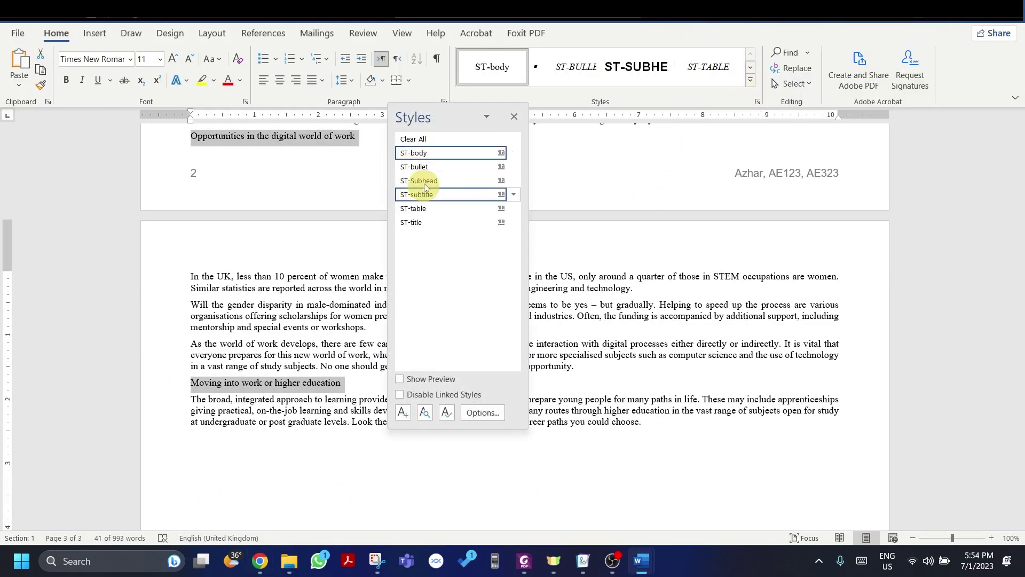
click(426, 181)
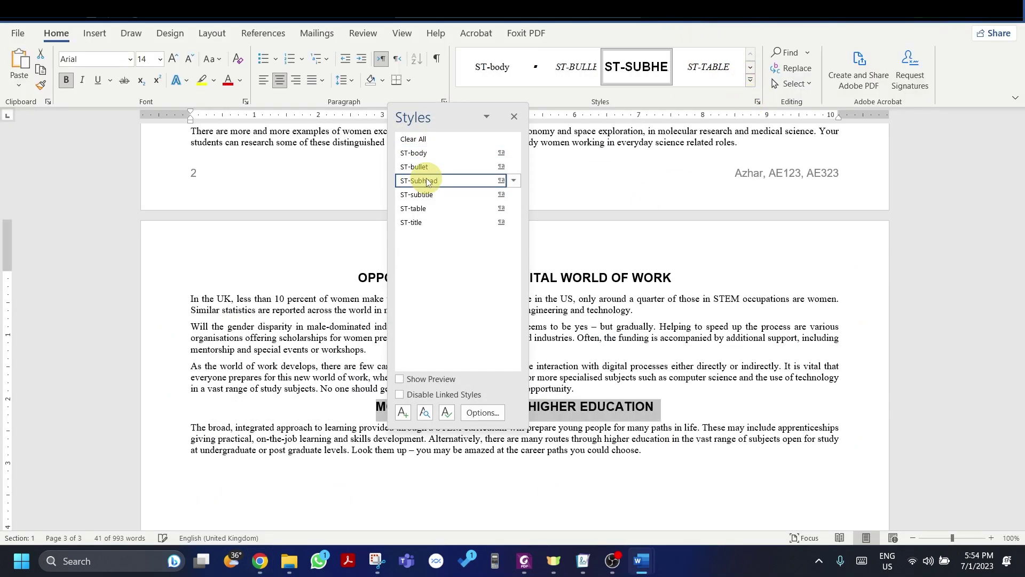
click(514, 116)
scroll(638, 251, up, 10)
scroll(639, 251, up, 12)
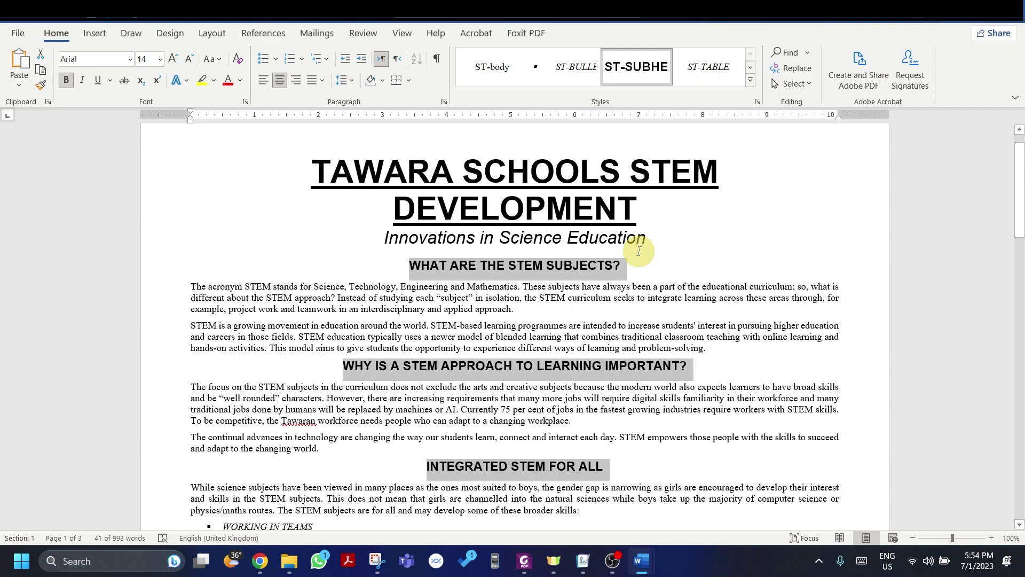
key(alt+Tab)
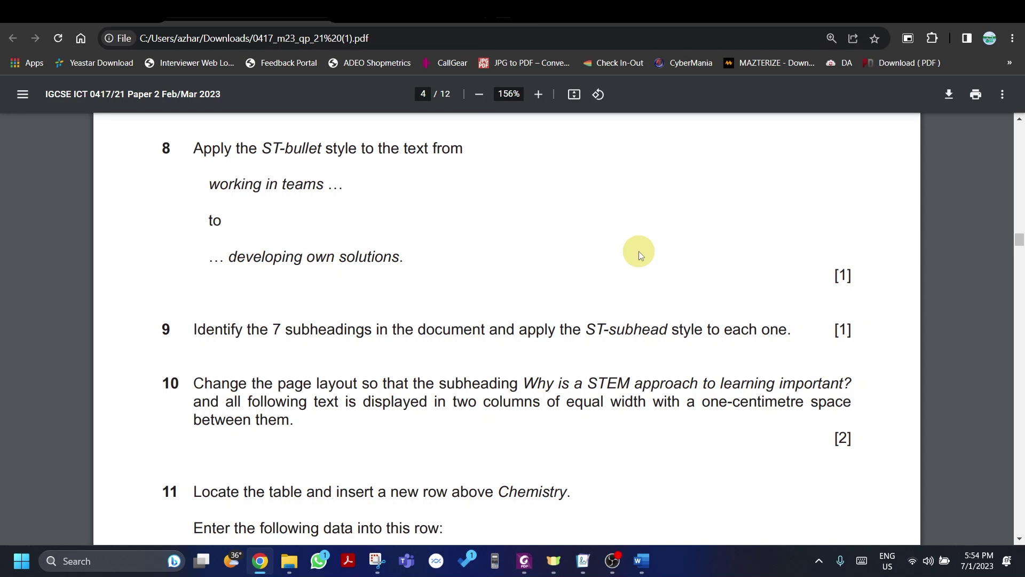
Step: Select from the 'Why is a STEM approach to learning important?' heading to the document's end
scroll(623, 249, down, 3)
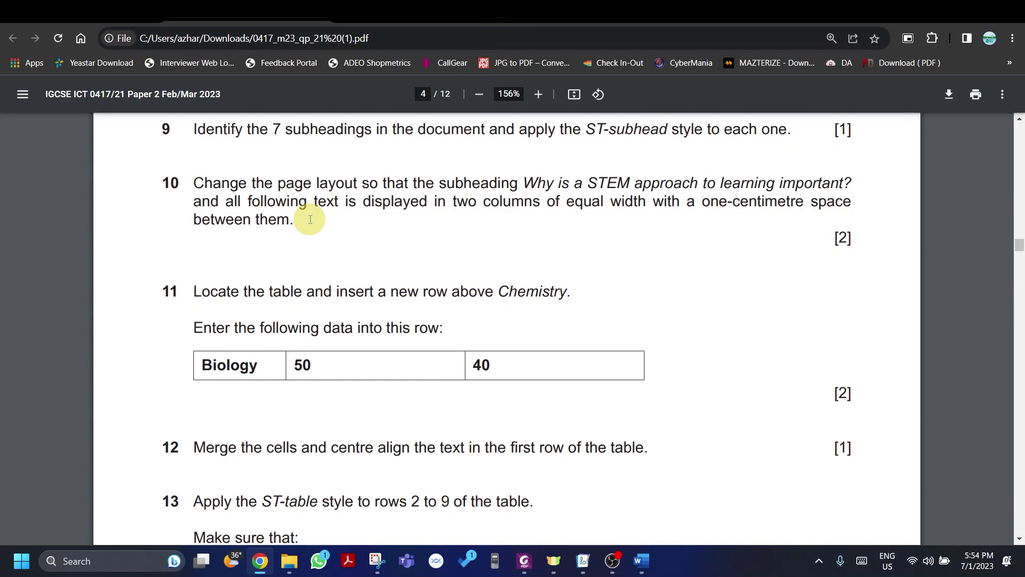
key(alt+Tab)
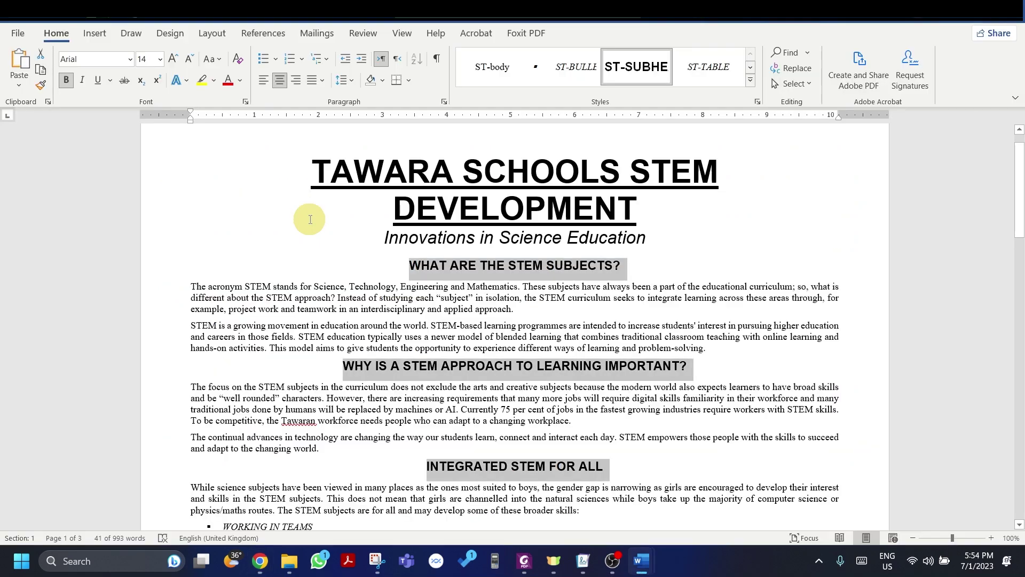
scroll(308, 217, down, 1)
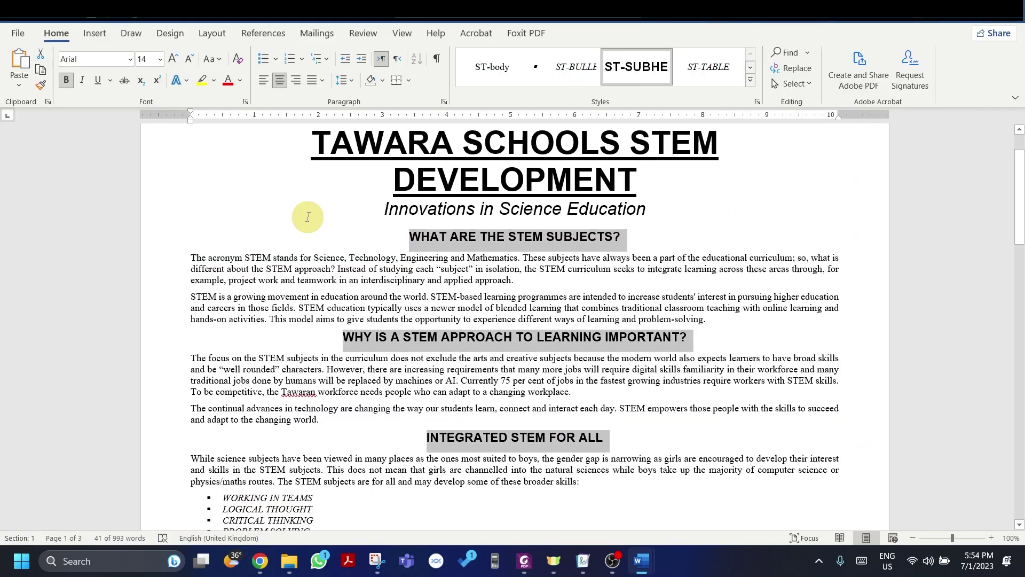
click(343, 336)
drag(346, 350, 591, 329)
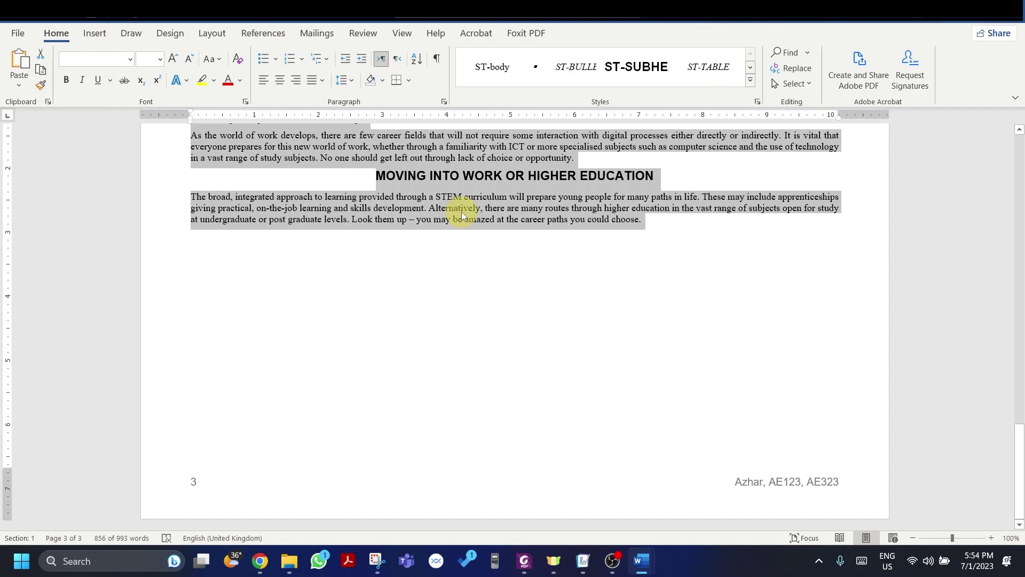
Step: Format the selected text as two equal-width columns with 1cm spacing
click(210, 34)
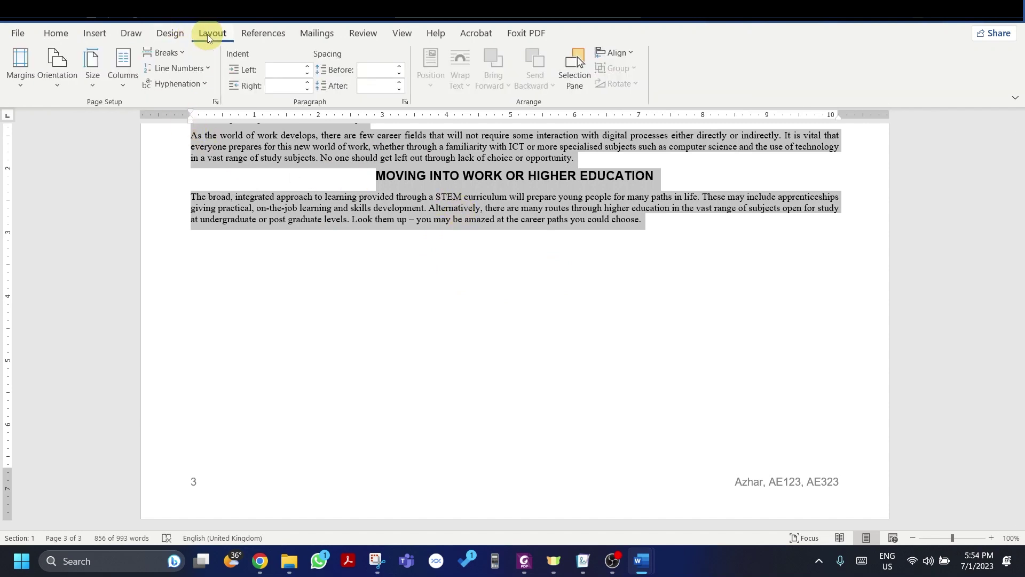
click(123, 64)
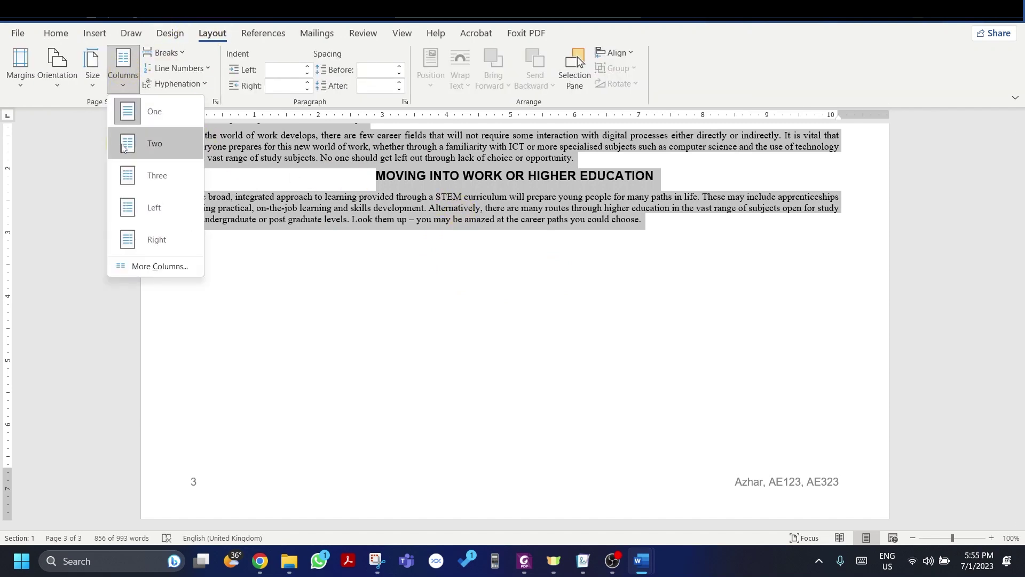
click(145, 268)
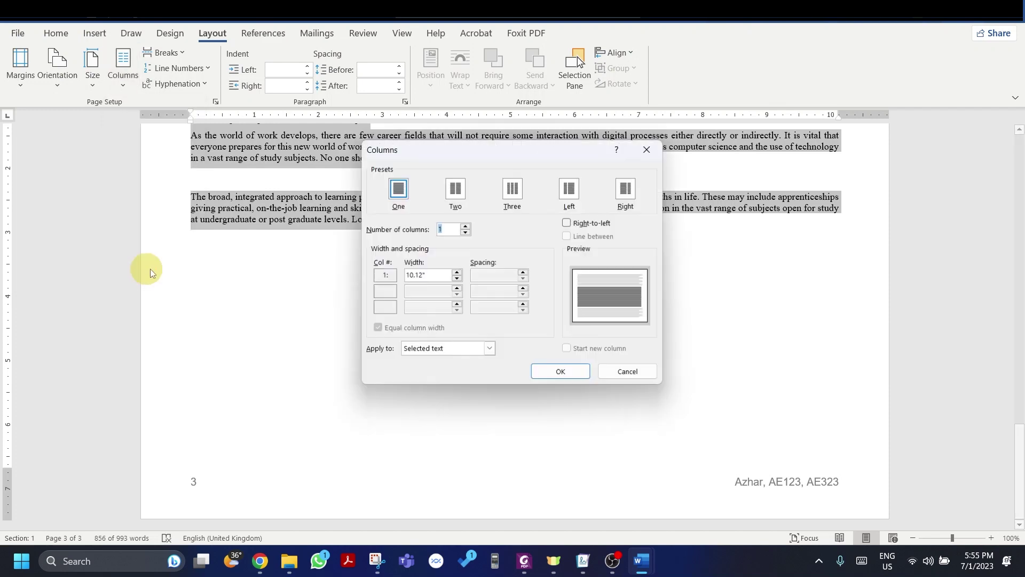
click(458, 196)
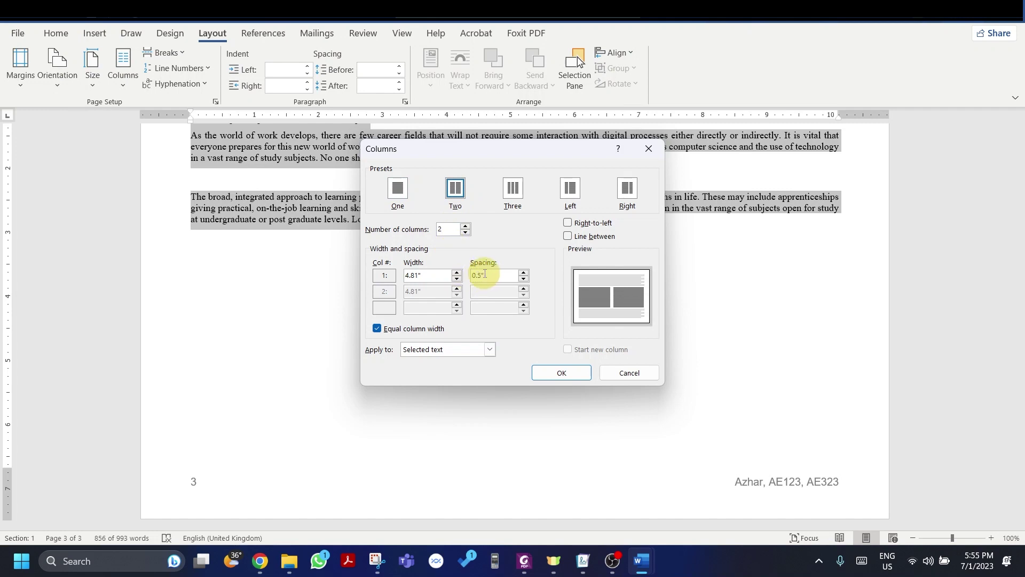
key(alt+Tab)
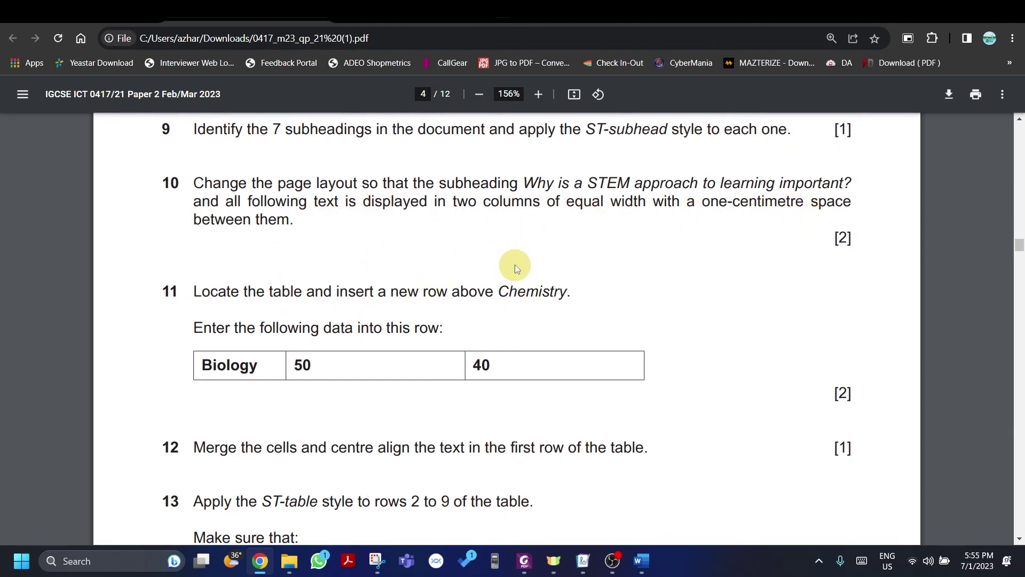
key(alt+Tab)
text(1c)
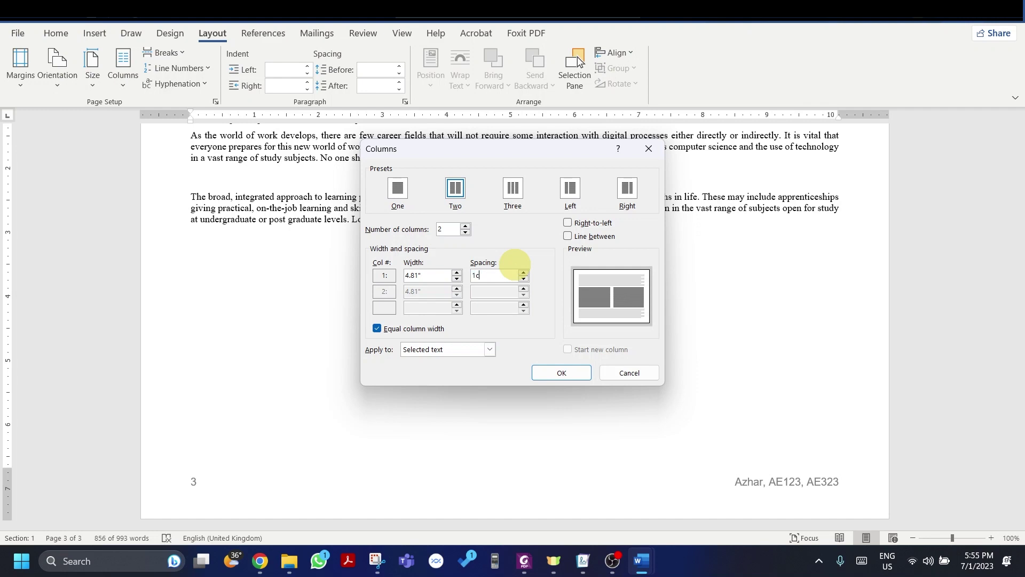
text(m)
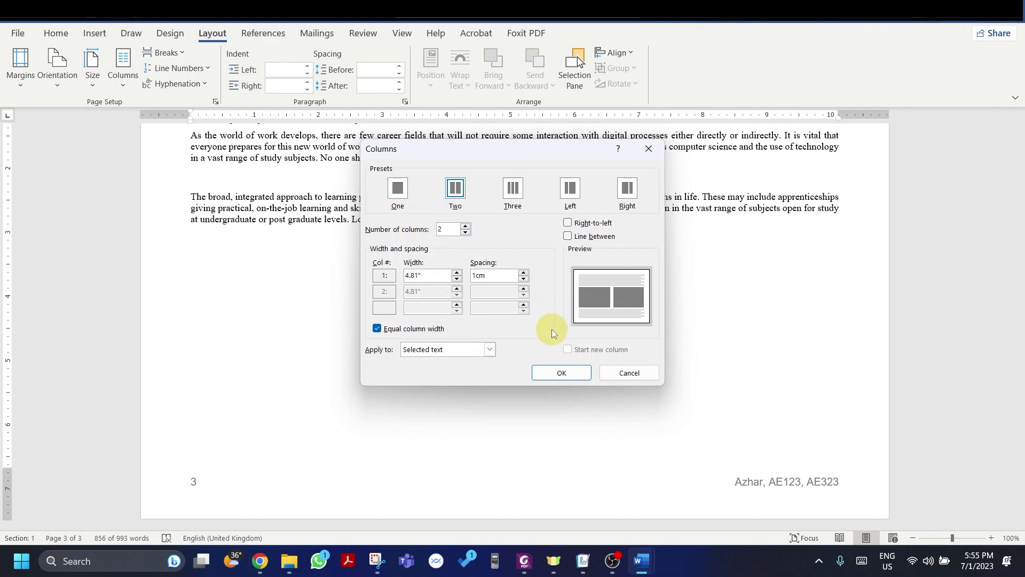
key(alt+Tab)
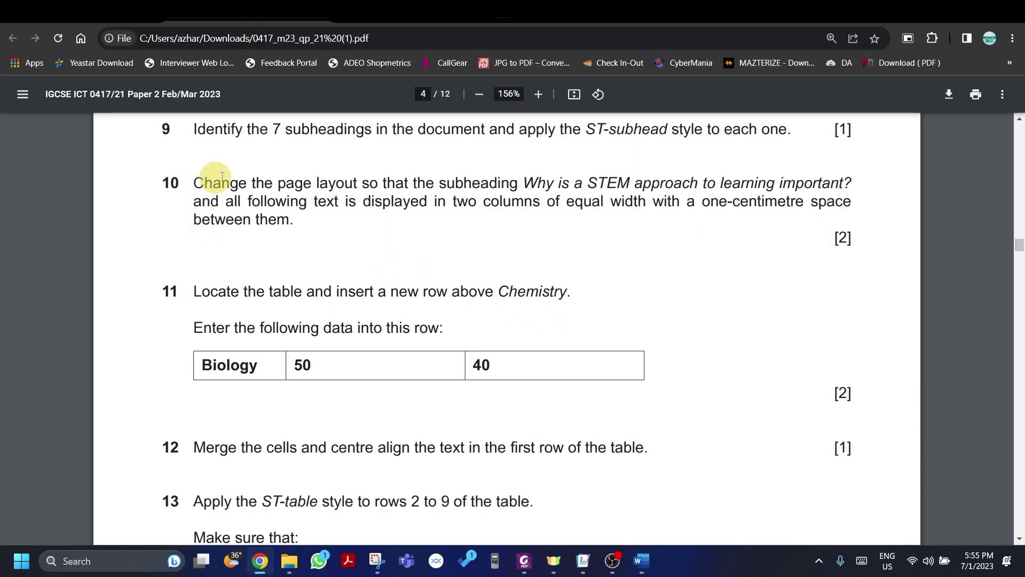
key(alt+Tab)
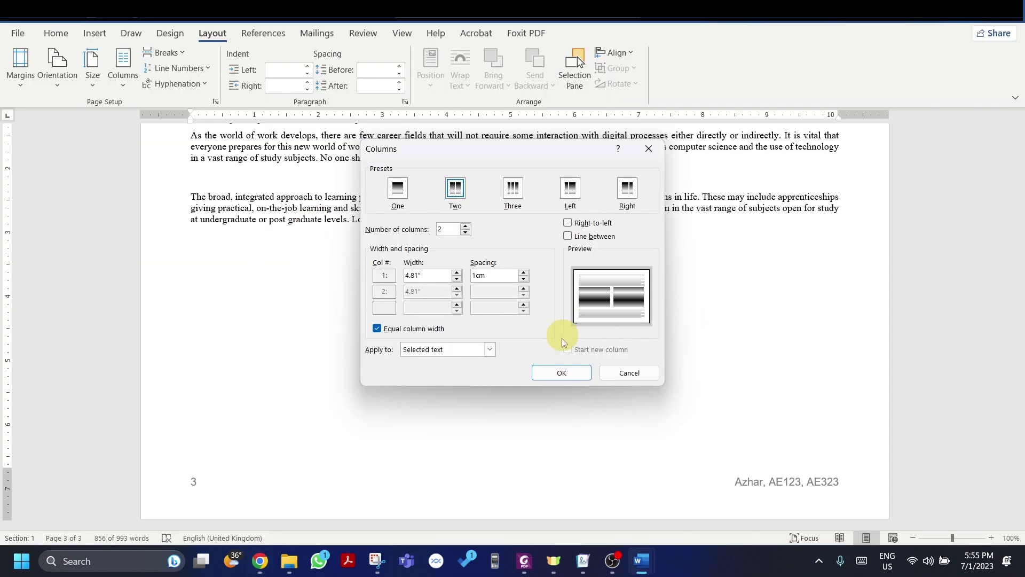
click(558, 374)
scroll(558, 376, up, 15)
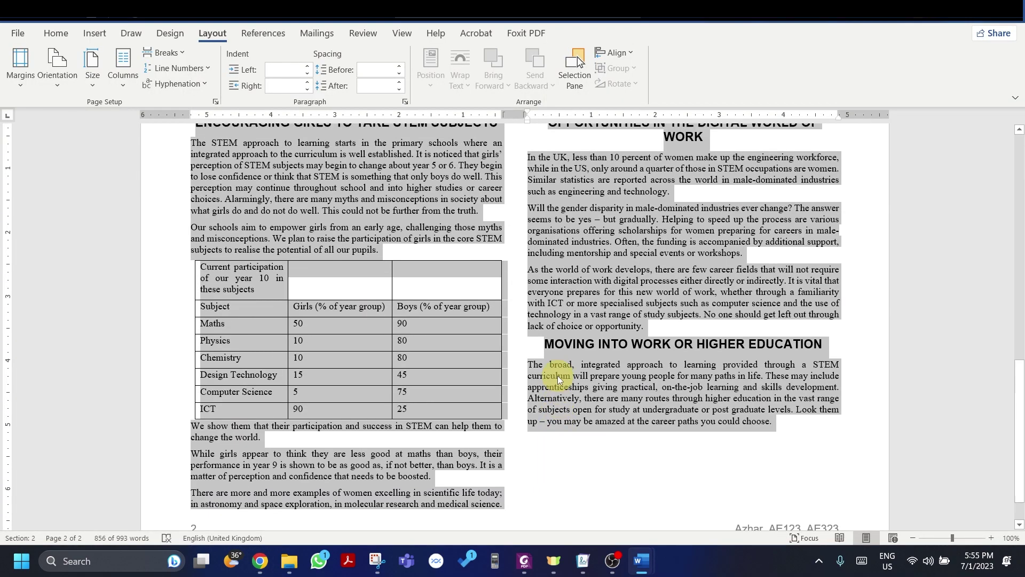
scroll(558, 376, up, 2)
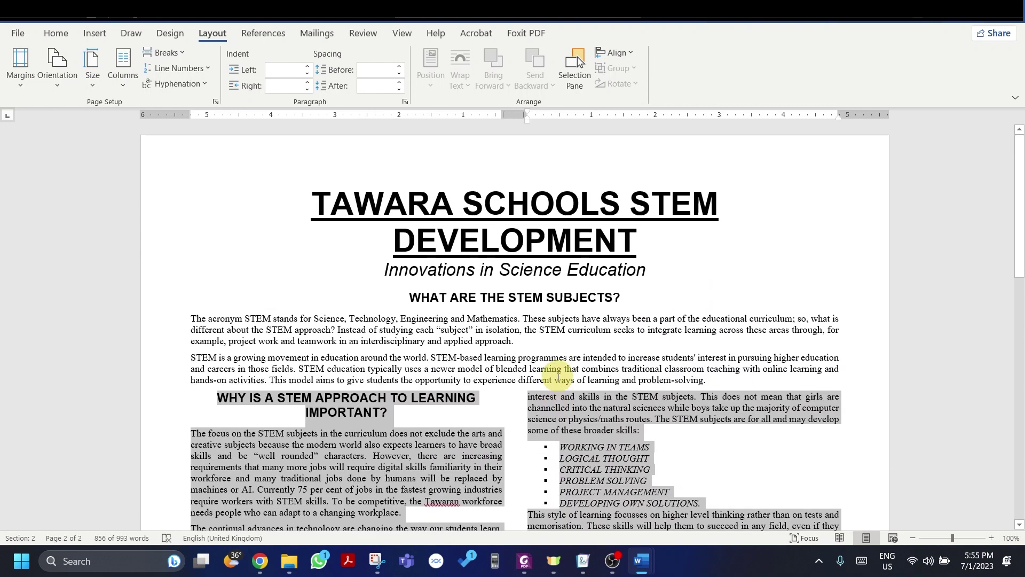
scroll(557, 376, down, 2)
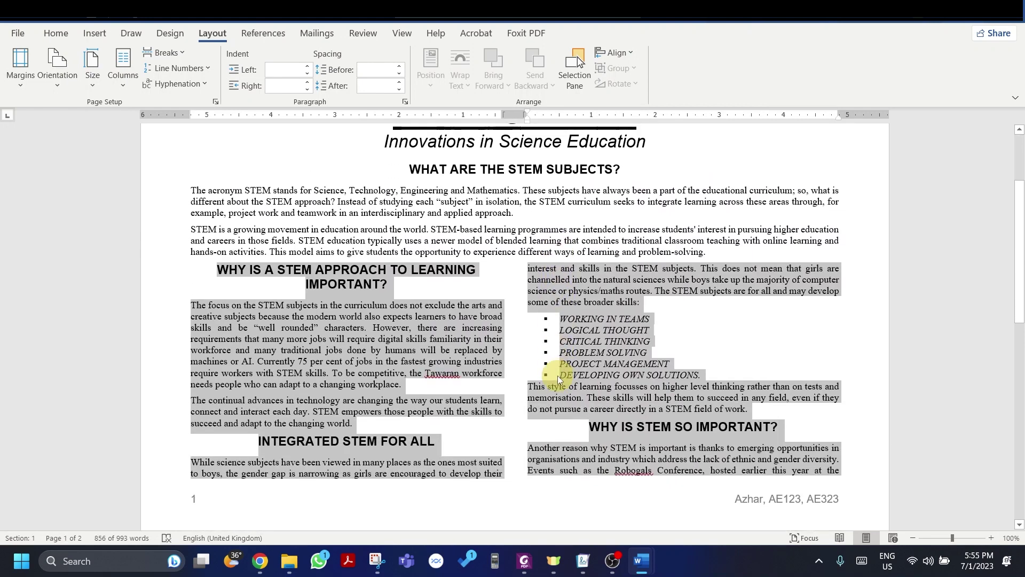
scroll(558, 376, down, 12)
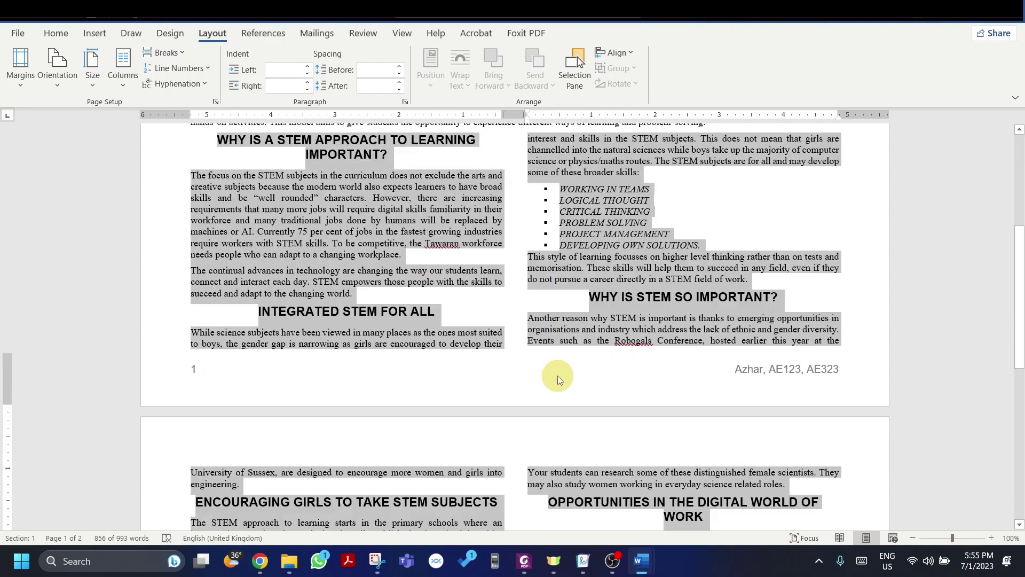
scroll(557, 376, down, 3)
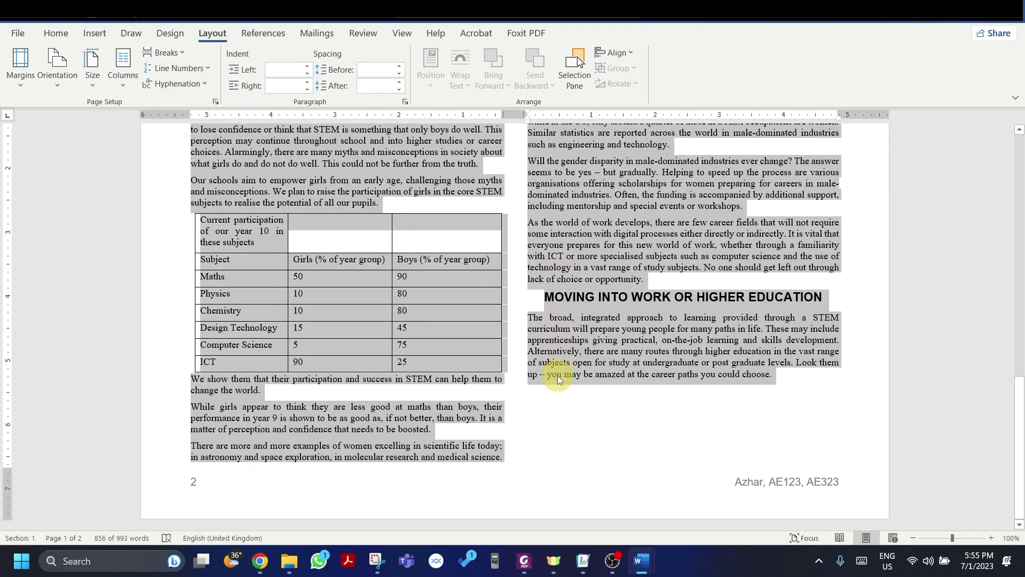
scroll(558, 376, up, 15)
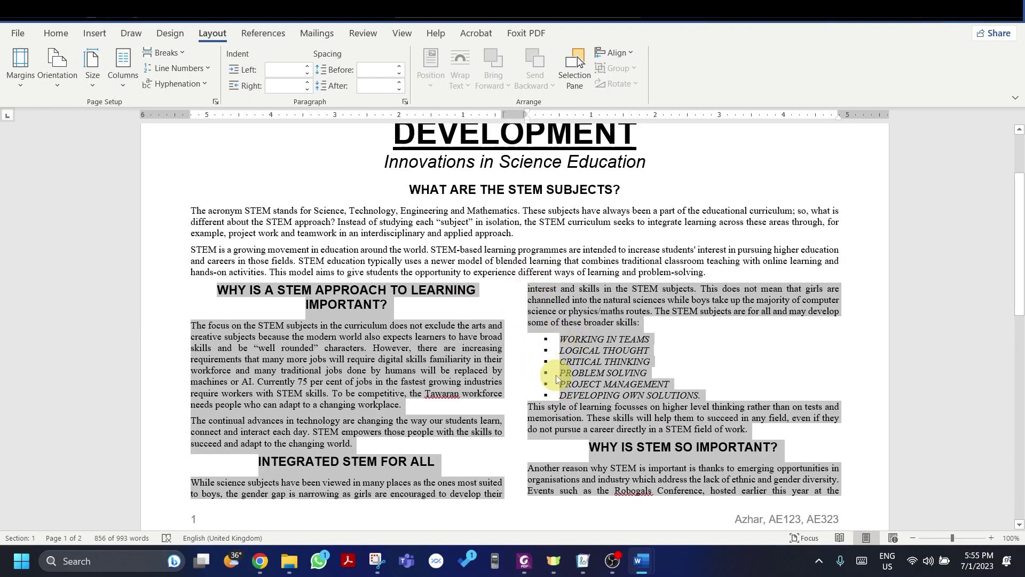
click(556, 374)
key(alt+Tab)
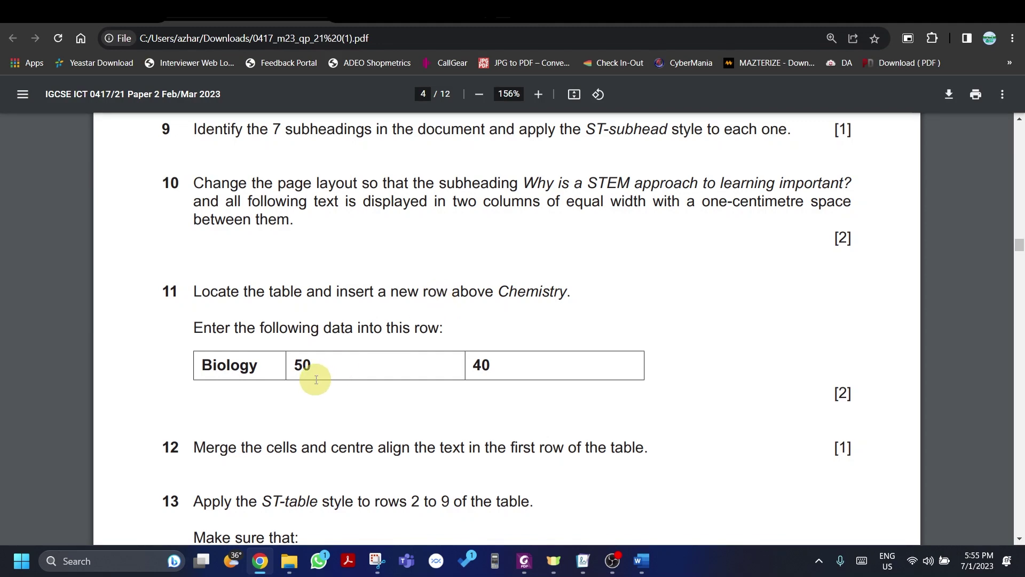
key(alt+Tab)
scroll(313, 379, down, 10)
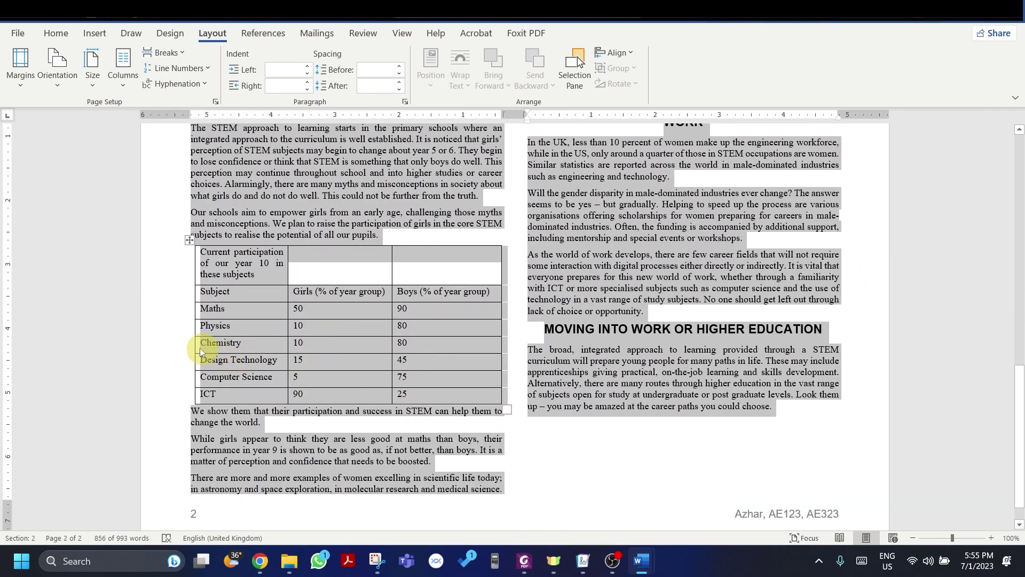
Step: Insert a new Biology row above Chemistry in the participation table
click(195, 340)
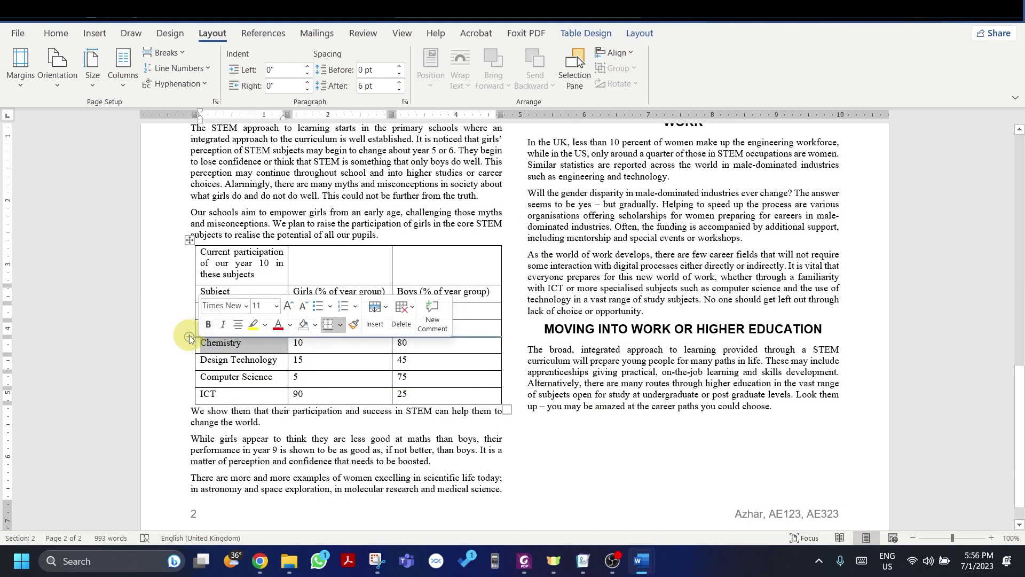
click(190, 337)
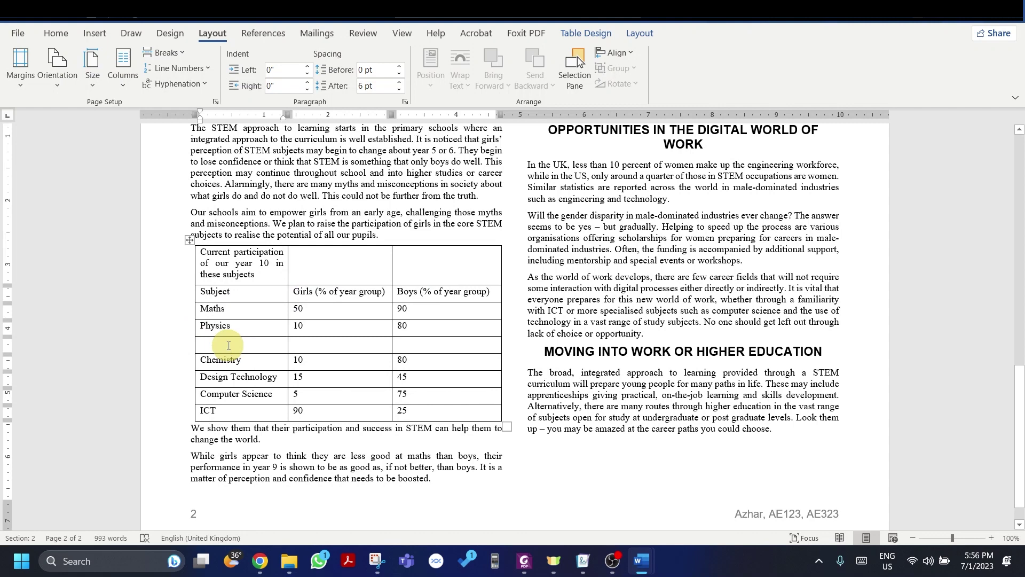
text(Biology)
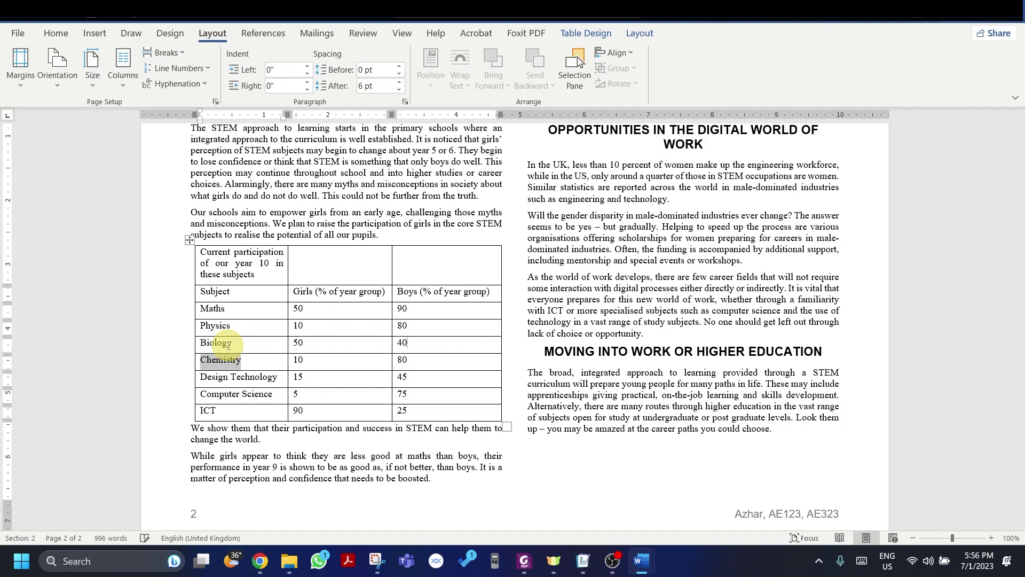
key(alt+Tab)
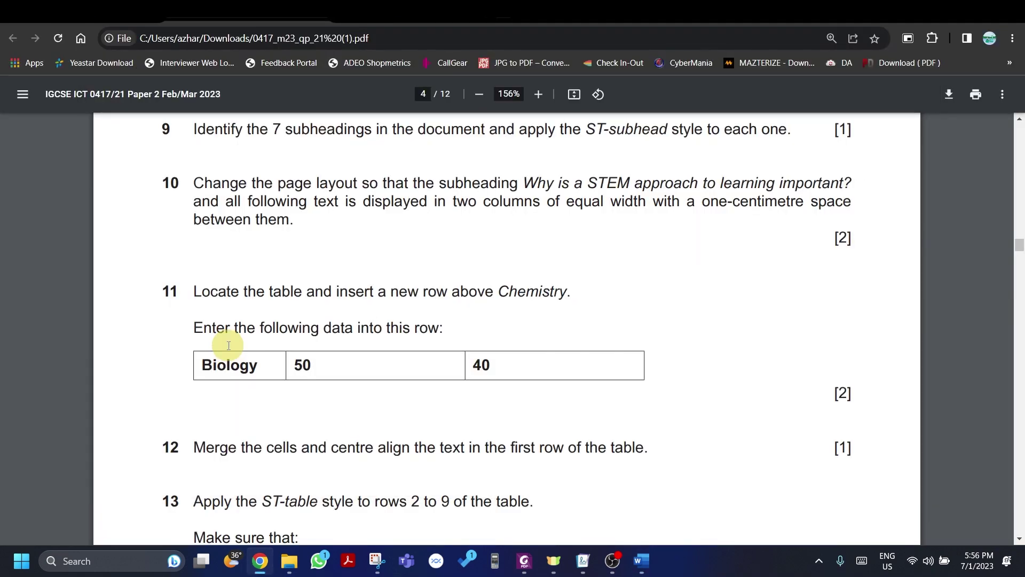
Step: Read exam steps 12 and 13 on merging the table's first row and the ST-table style
scroll(229, 345, down, 5)
scroll(228, 328, up, 1)
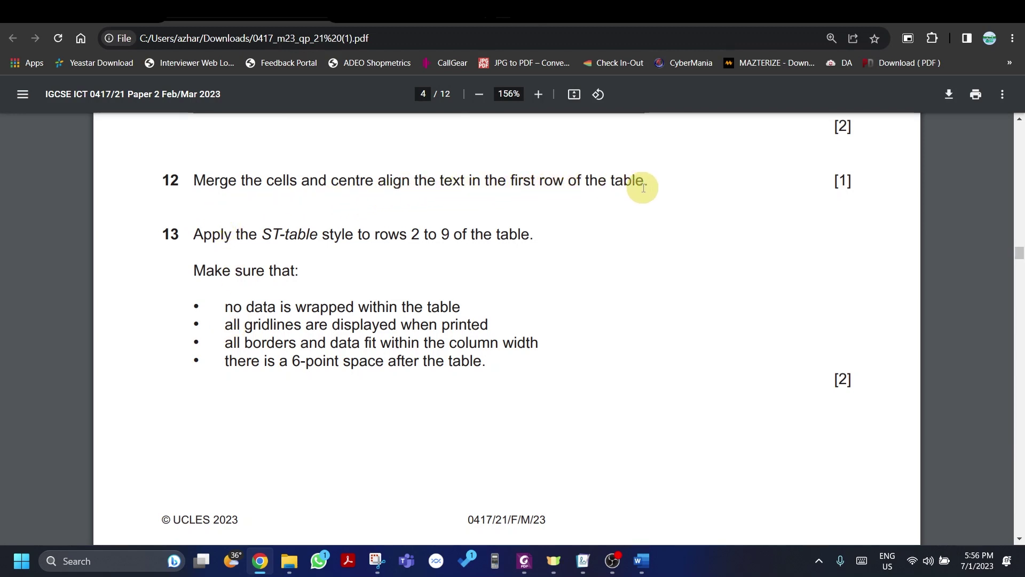
key(alt+Tab)
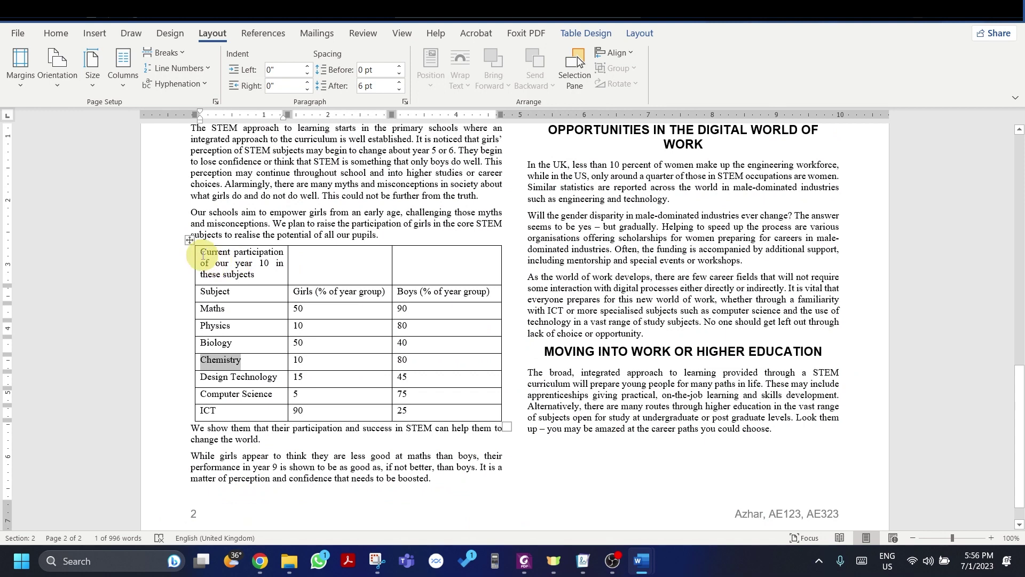
Step: Merge the table's top row into a single cell and centre the heading in it
drag(202, 251, 439, 264)
right_click(439, 257)
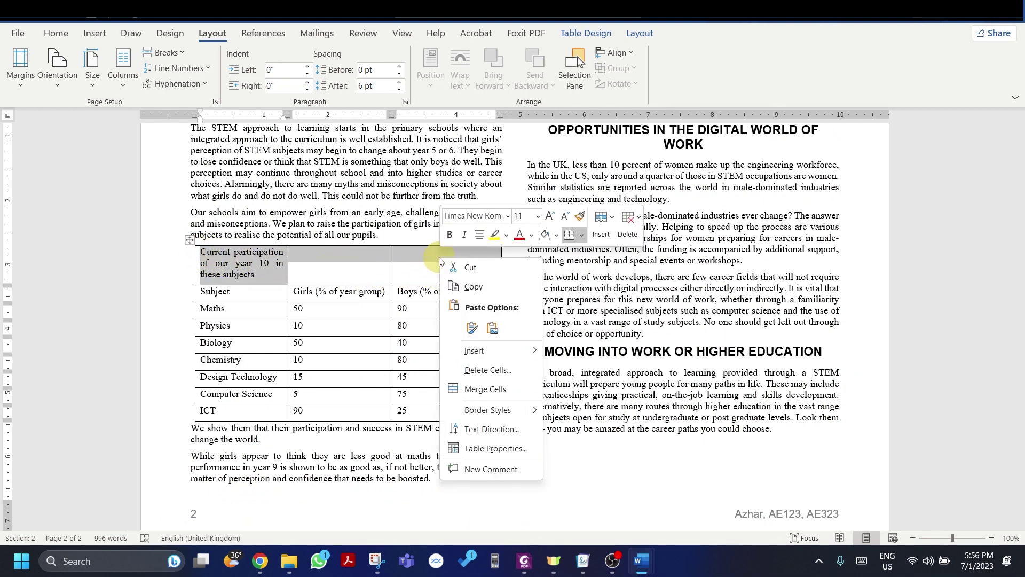
click(465, 383)
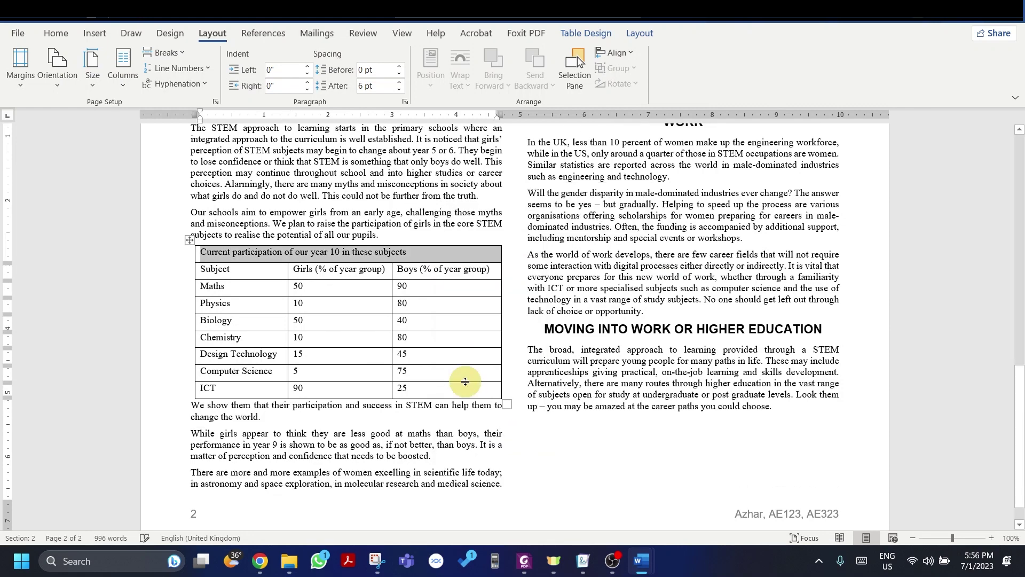
click(64, 36)
key(alt+Tab)
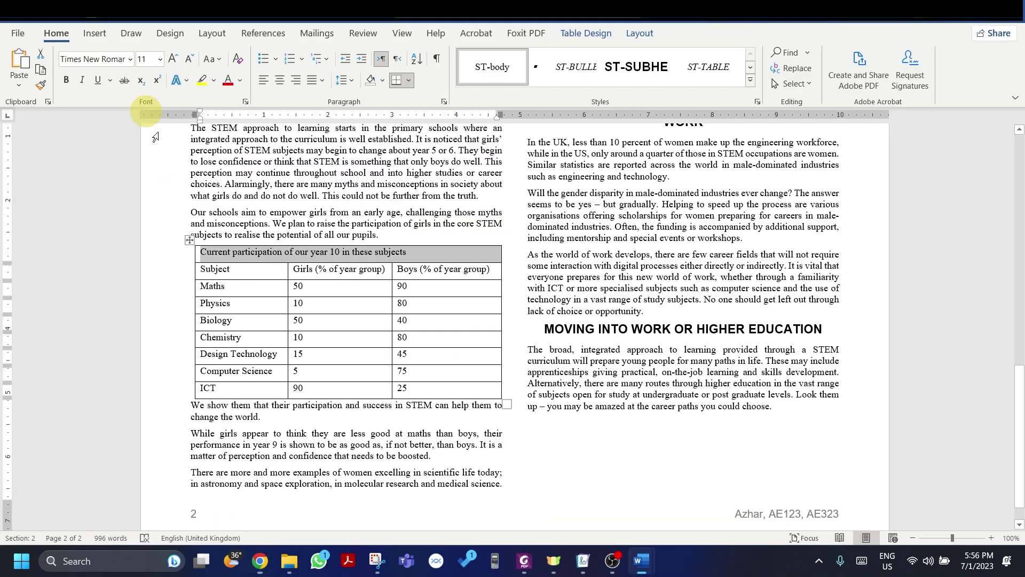
key(alt+Tab)
click(287, 75)
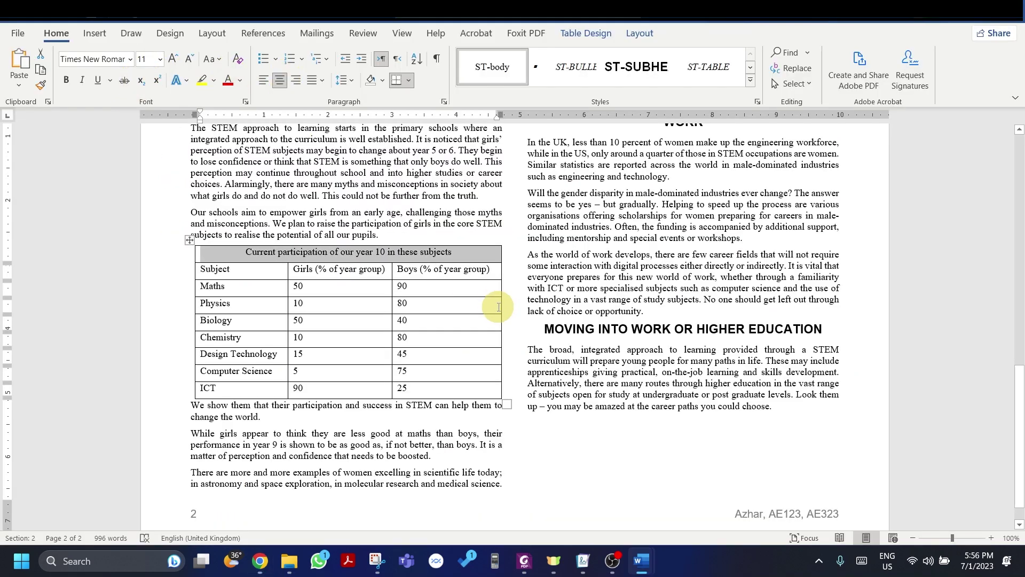
click(528, 290)
key(alt+Tab)
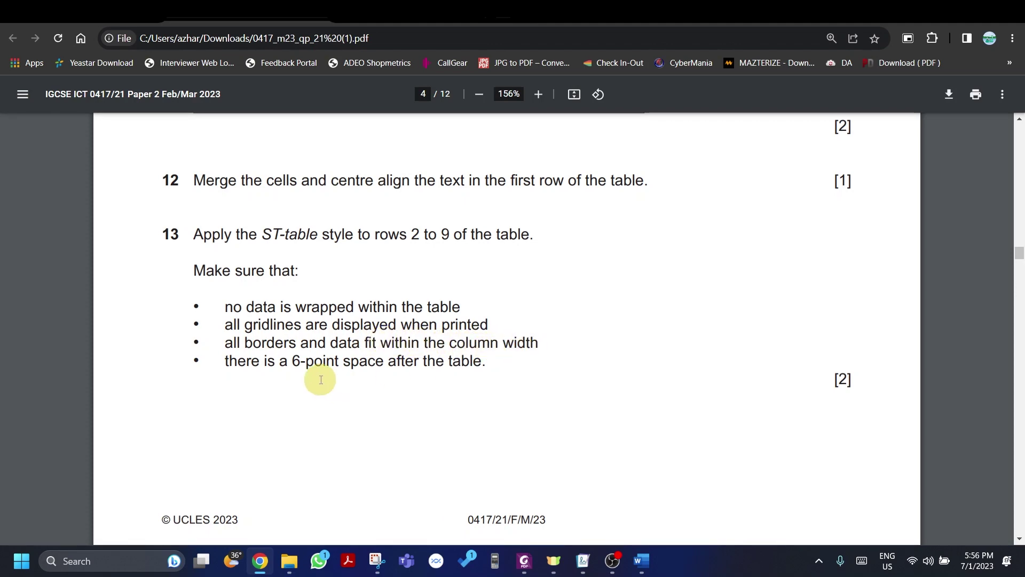
key(alt+Tab)
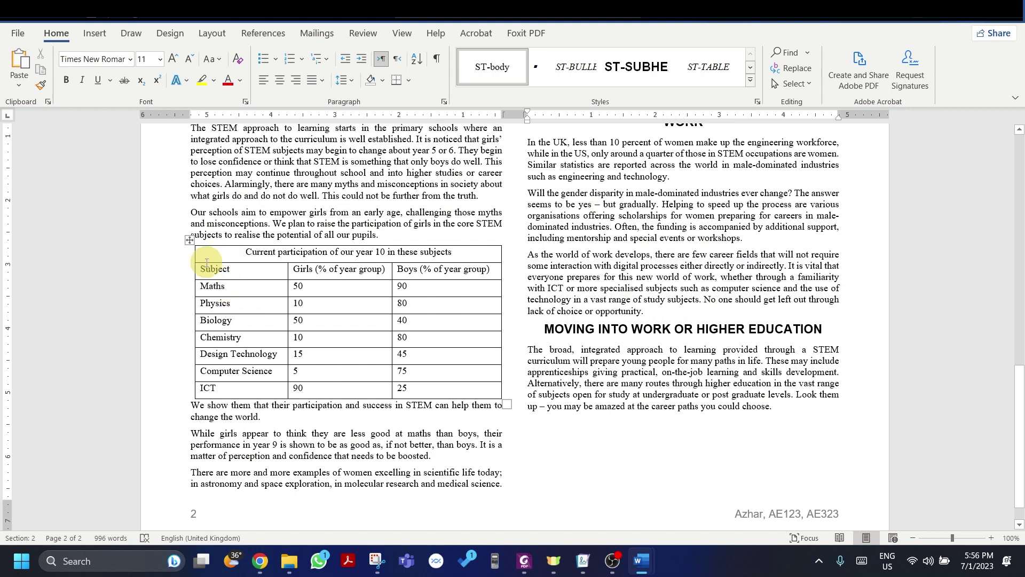
Step: Apply the ST-table style from the Styles pane to table rows Subject through ICT
drag(203, 269, 414, 392)
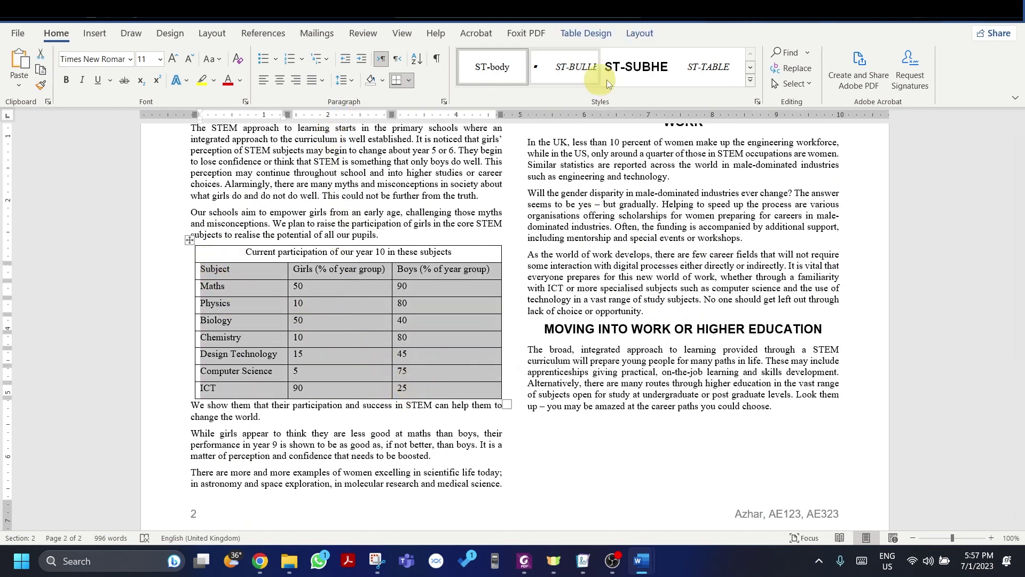
click(752, 81)
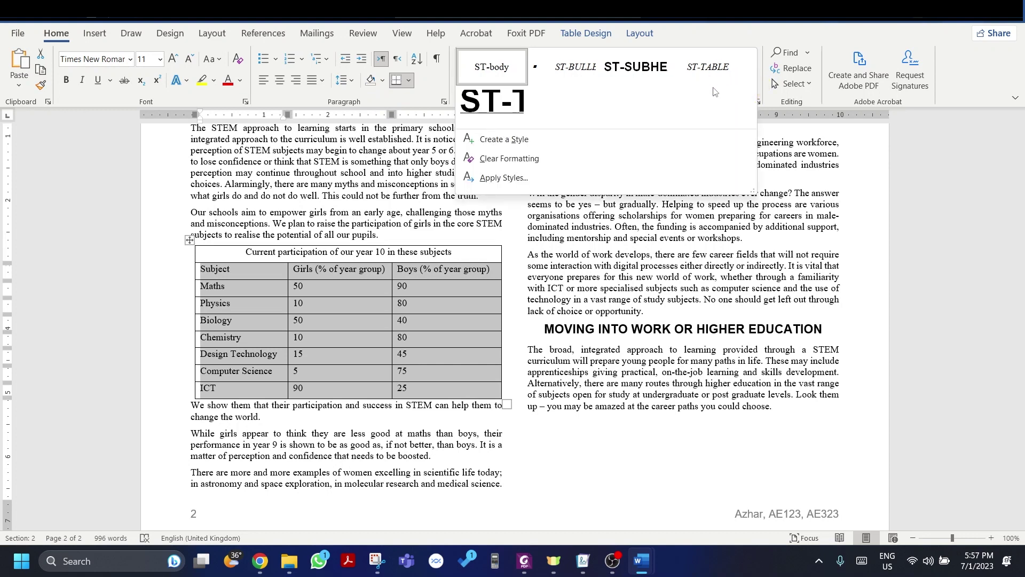
click(729, 40)
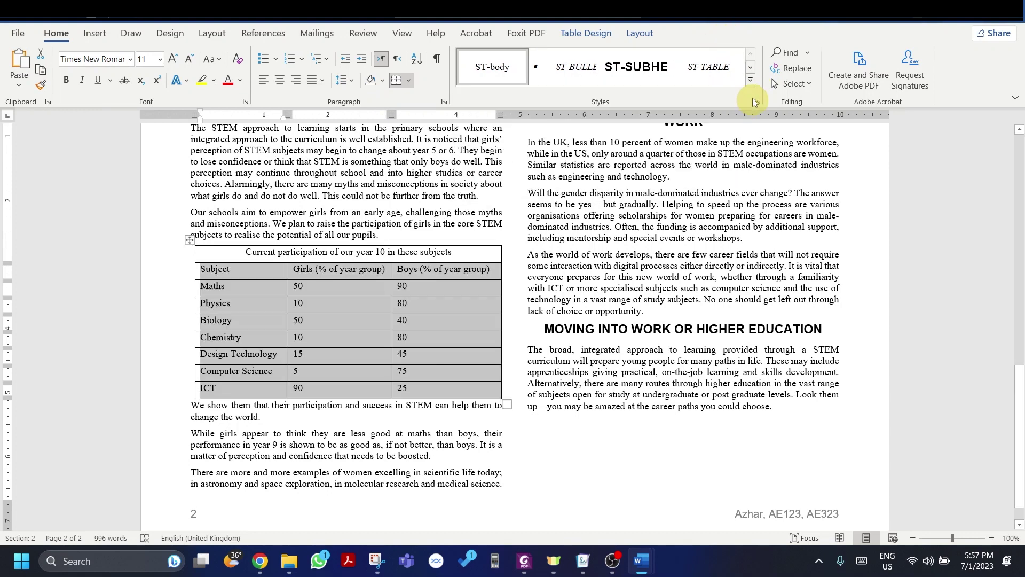
click(758, 102)
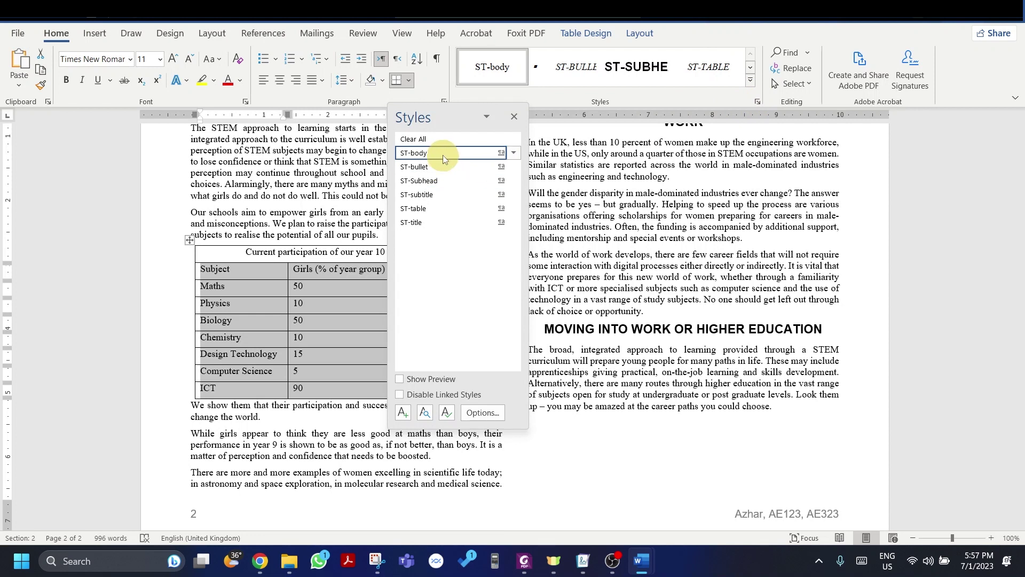
click(433, 209)
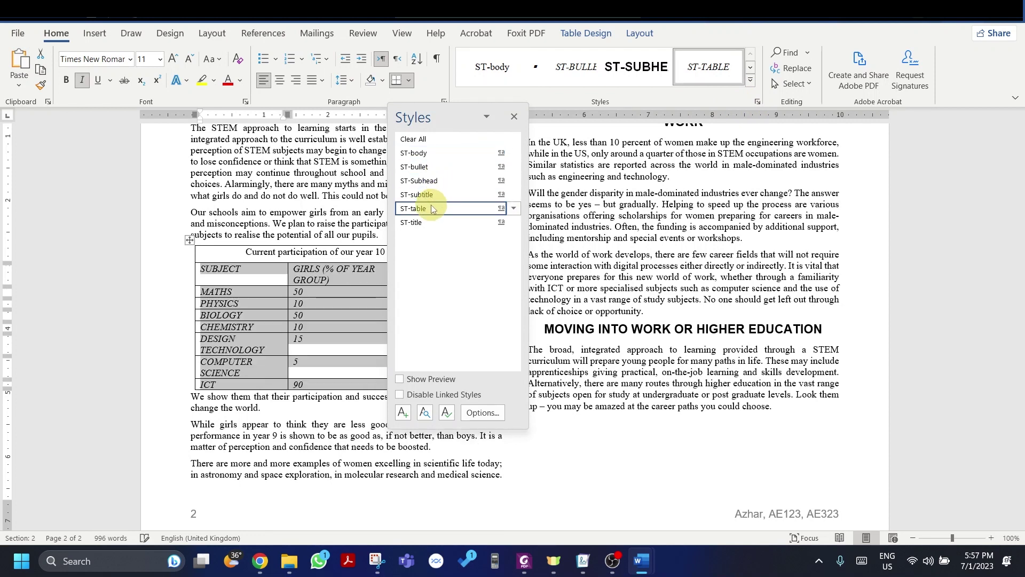
click(514, 117)
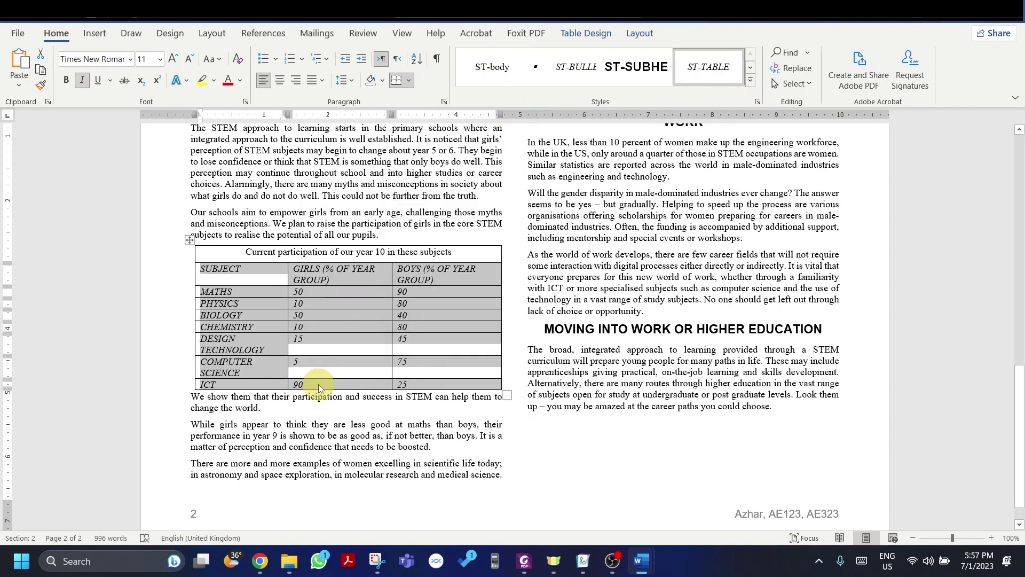
click(257, 408)
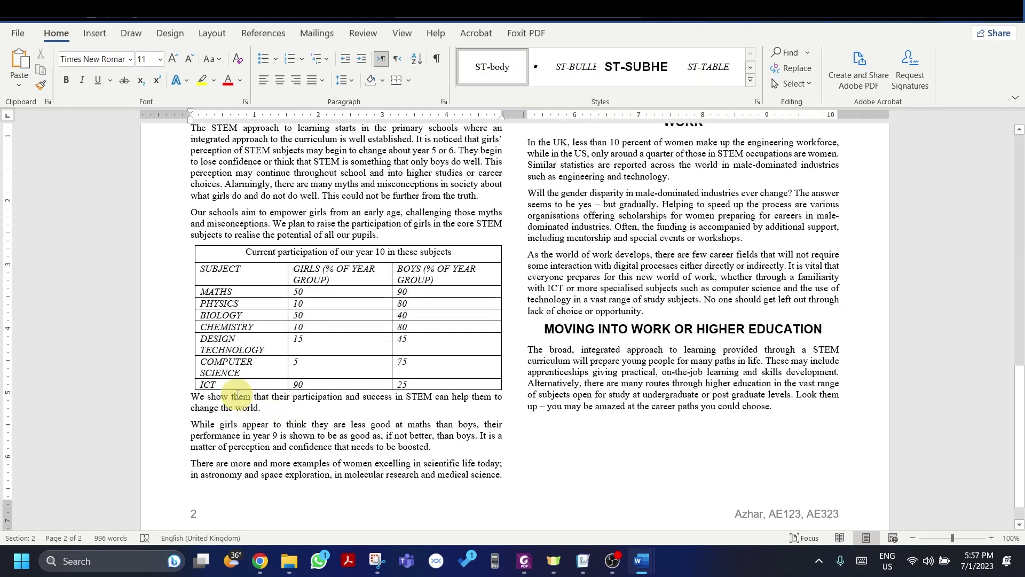
Step: Check the exam paper's 6-point space requirement for the table
key(alt+Tab)
drag(231, 361, 324, 359)
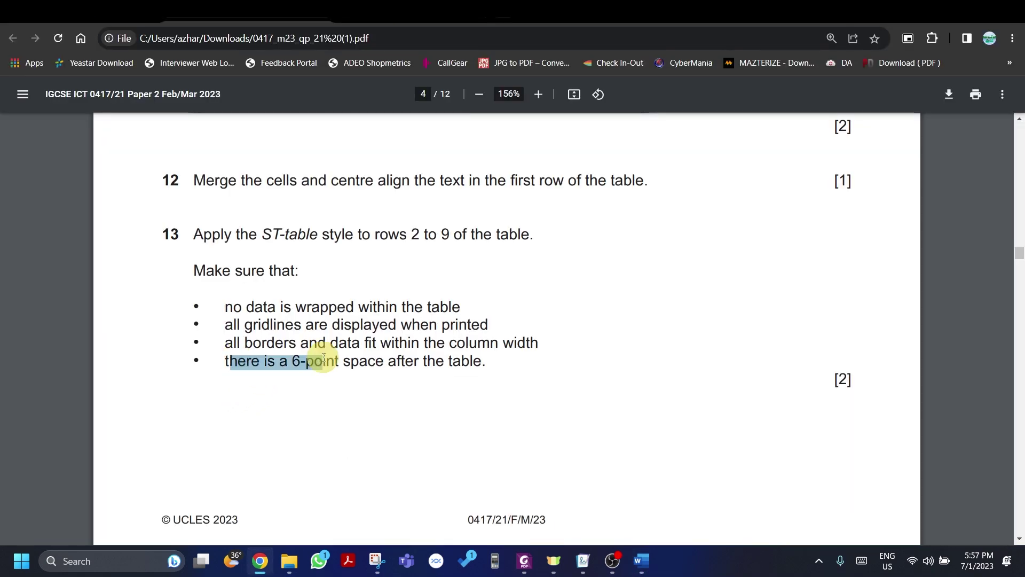
key(alt+Tab)
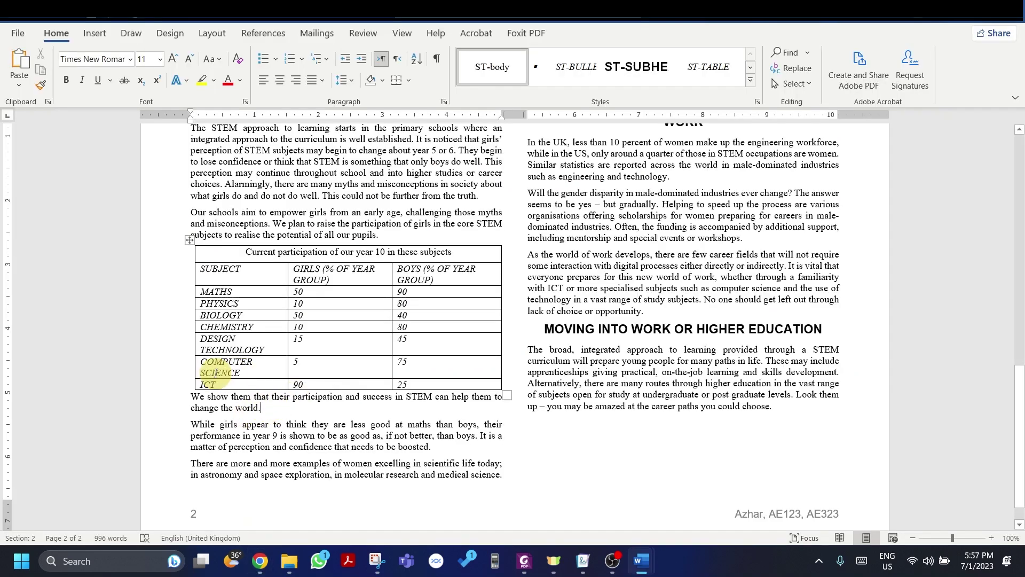
click(516, 379)
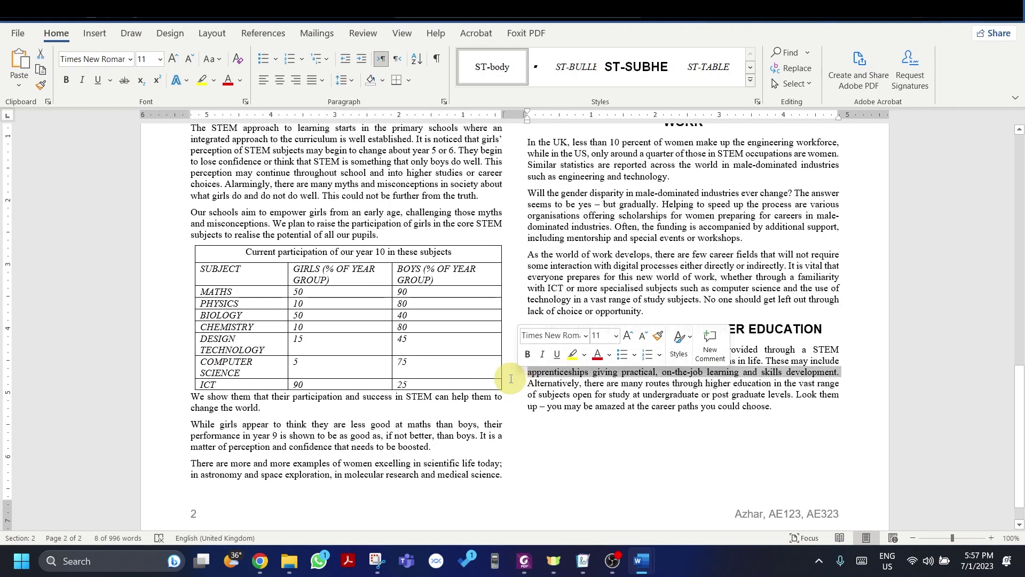
click(494, 382)
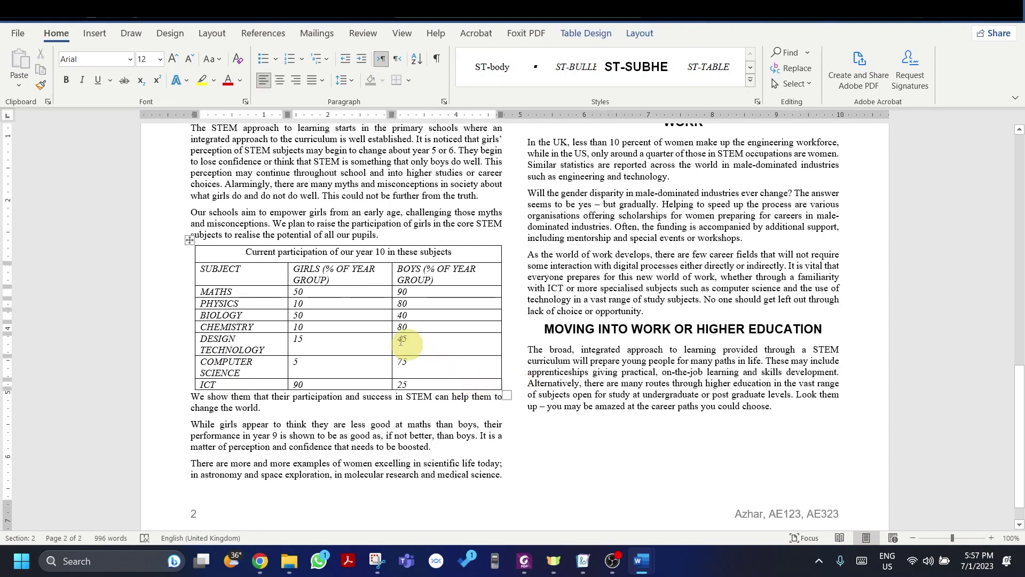
click(190, 240)
right_click(191, 239)
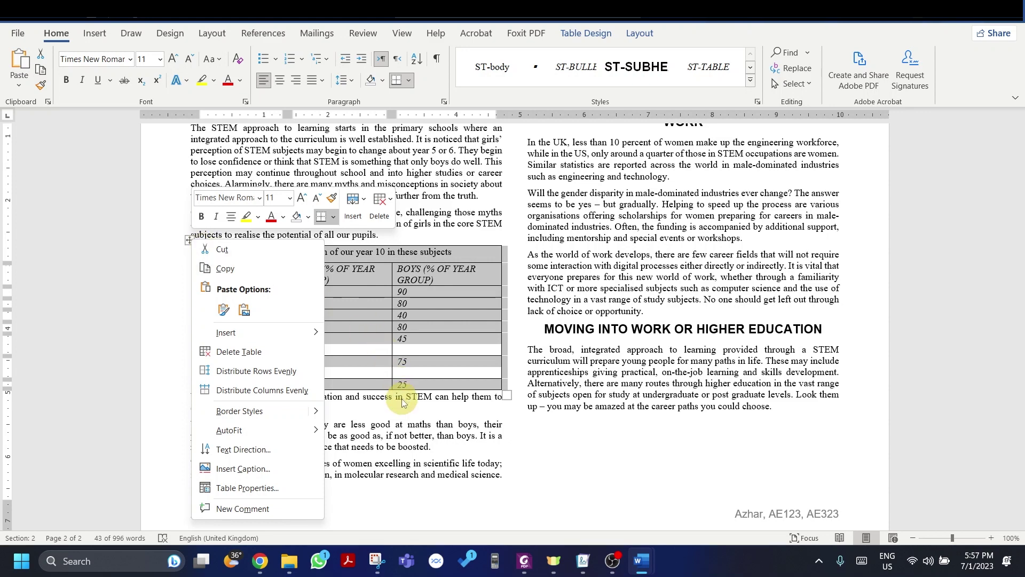
key(Escape)
click(597, 34)
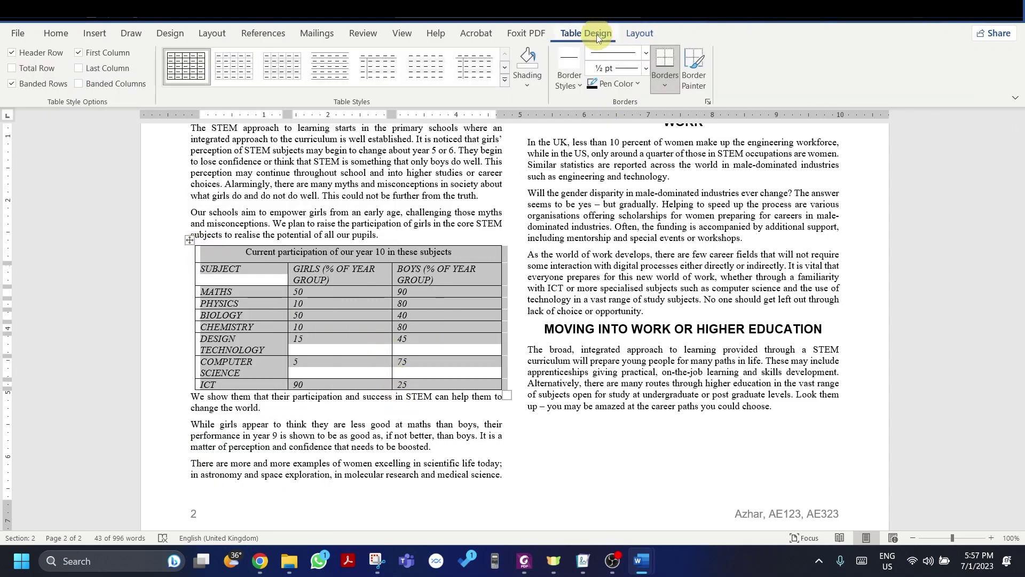
click(637, 33)
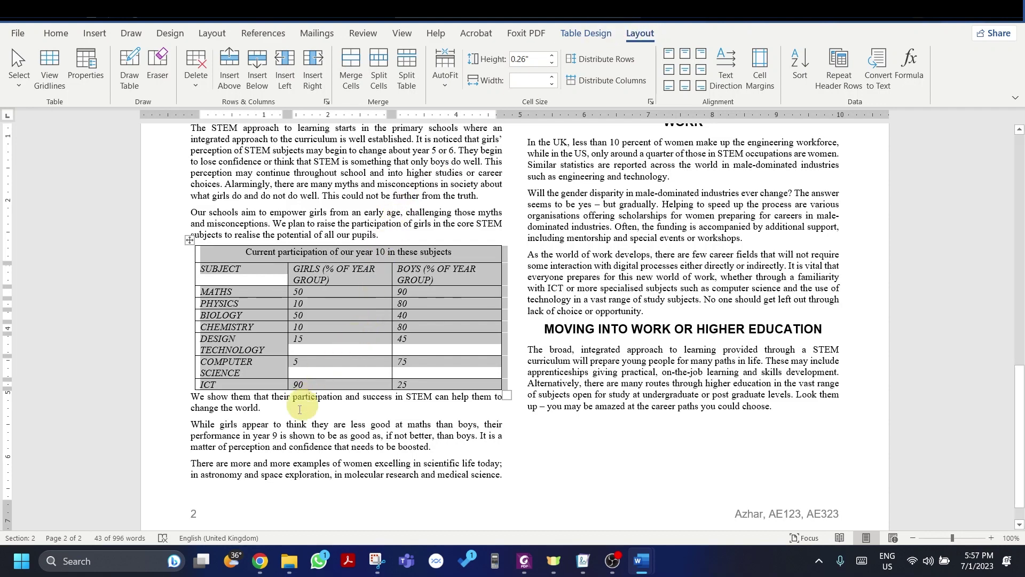
click(244, 406)
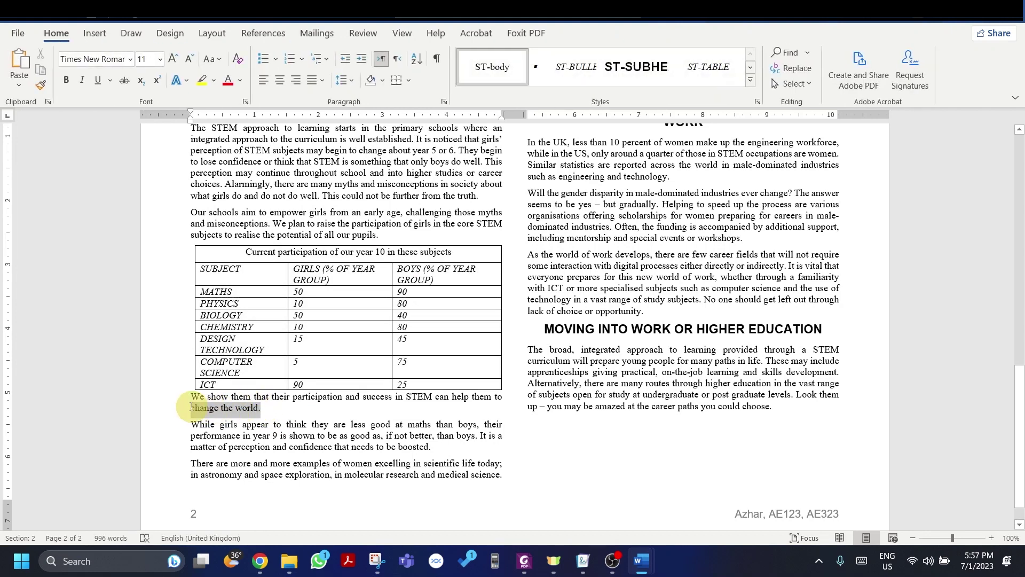
Step: Set 6 pt Spacing Before on the paragraph just below the participation table
triple_click(195, 398)
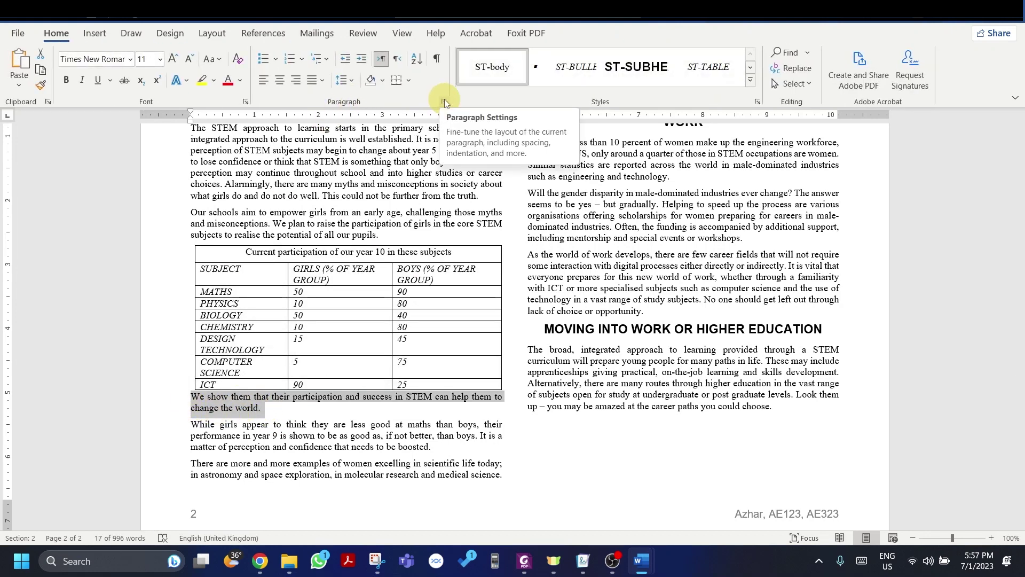
click(444, 101)
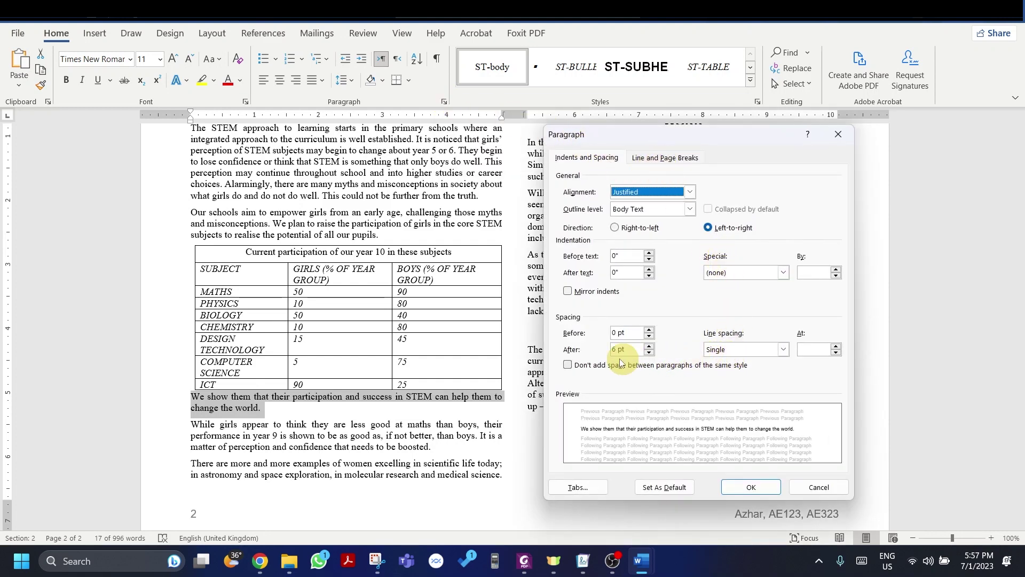
key(alt+Tab)
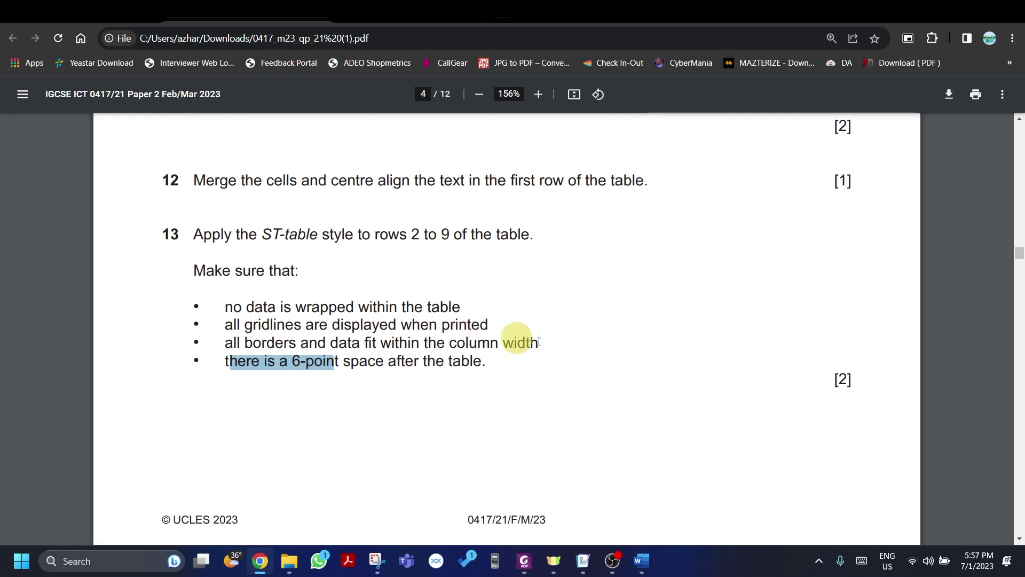
key(alt+Tab)
click(609, 334)
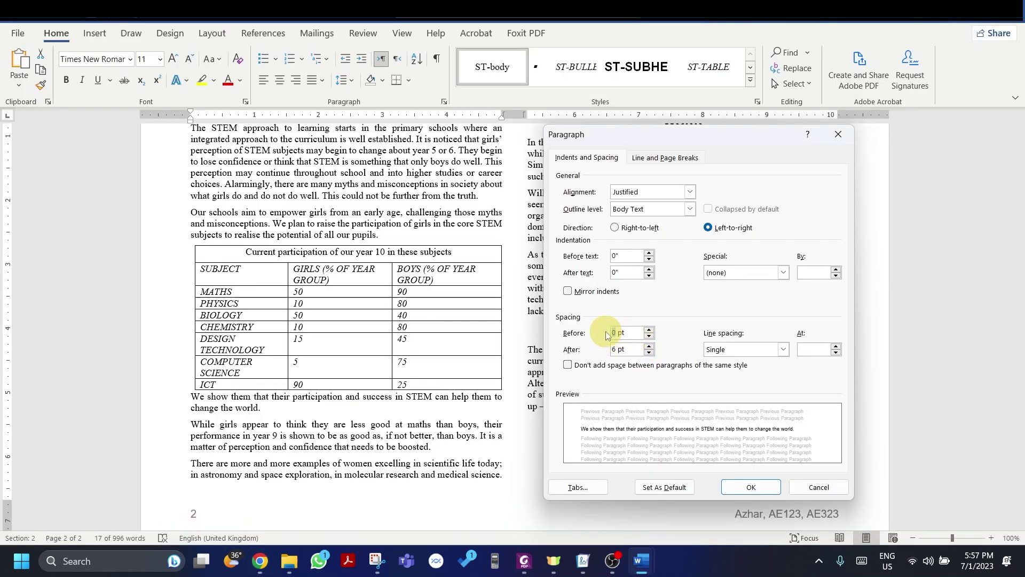
text(6)
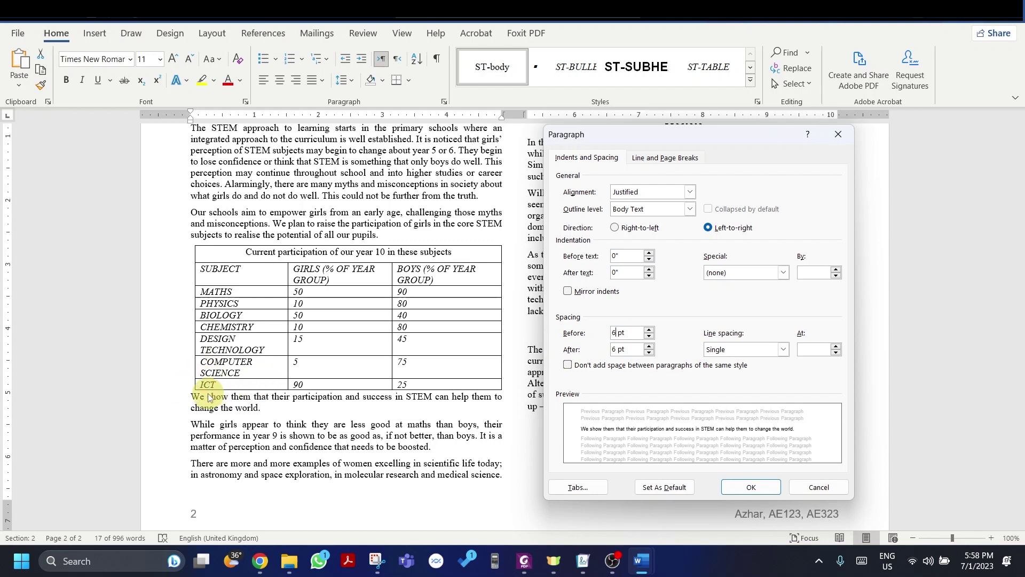
click(772, 488)
click(242, 407)
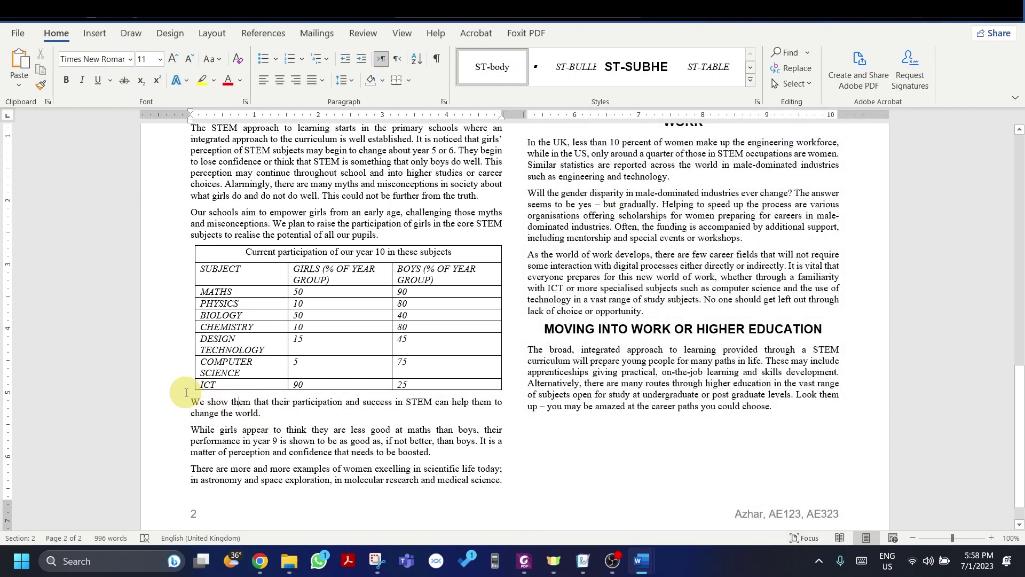
Step: Scroll the exam paper to questions 14–17 on the scientist image, then scroll down the Word document
key(alt+Tab)
scroll(322, 365, down, 10)
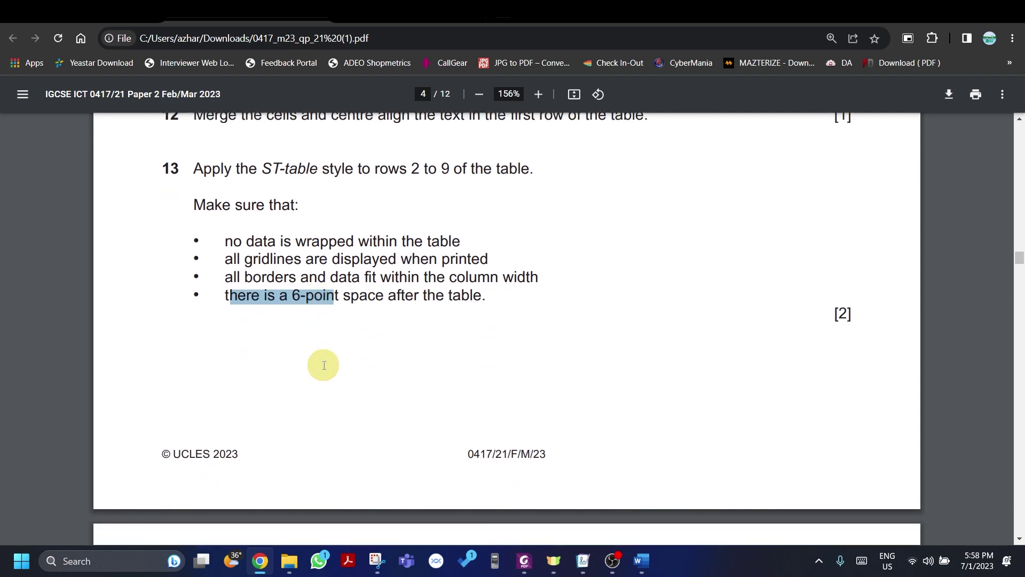
scroll(324, 365, down, 1)
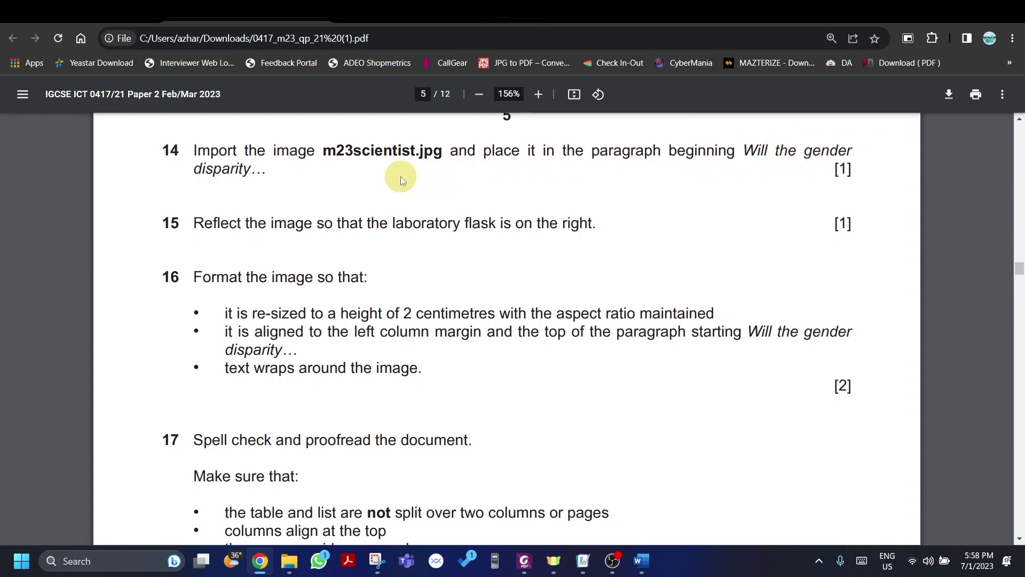
key(alt+Tab)
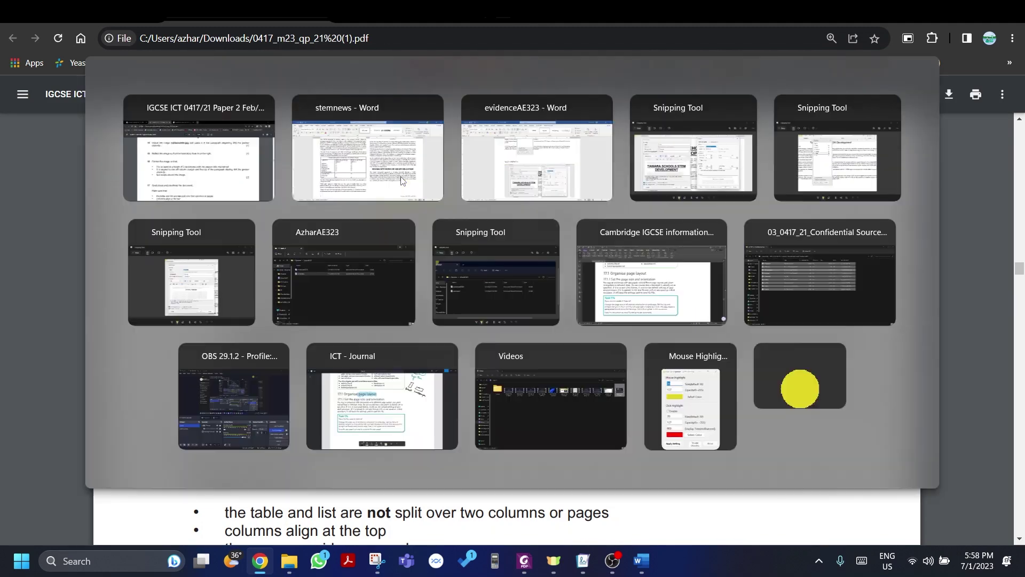
scroll(528, 339, down, 1)
scroll(528, 340, down, 1)
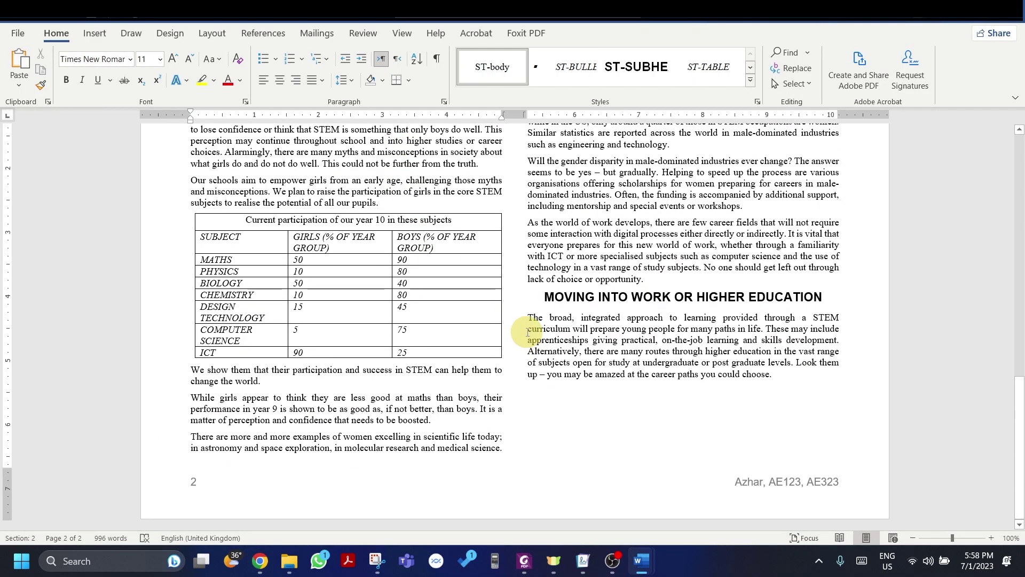
Step: Search for 'will the gender' and put the cursor before 'Will the gender disparity'
key(ctrl+f)
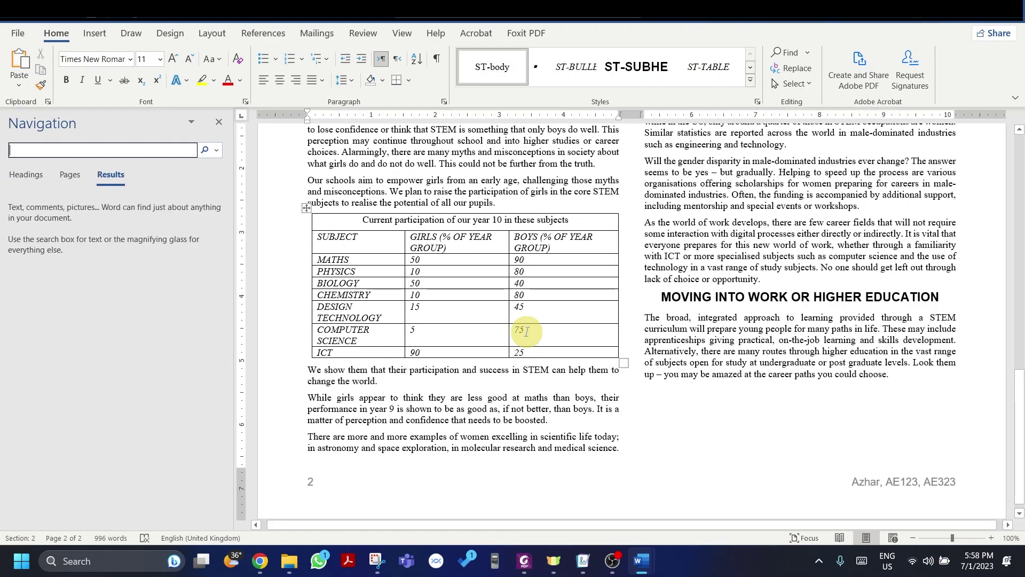
text(wi)
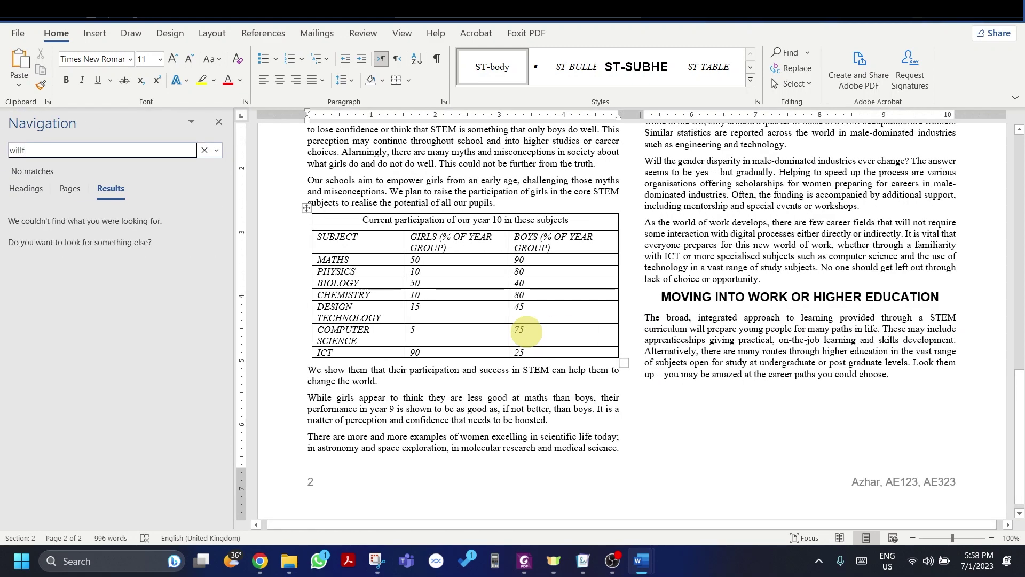
text(ll the )
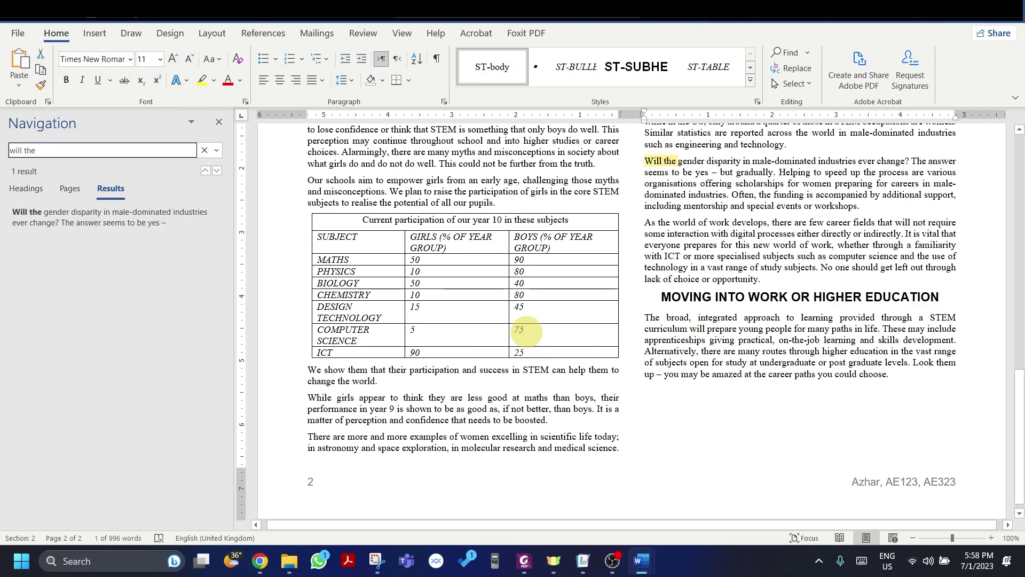
text(gender)
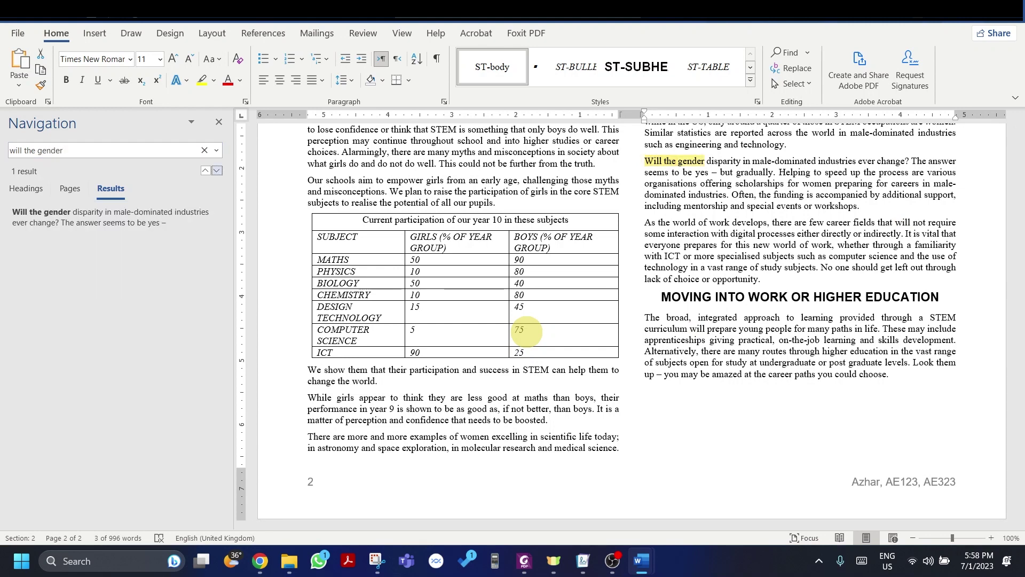
click(219, 122)
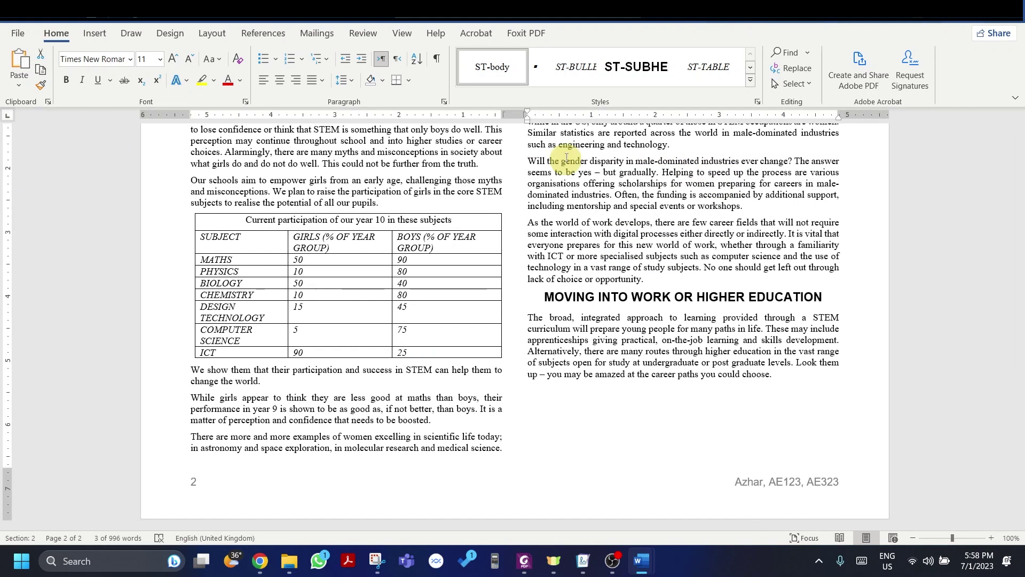
click(528, 159)
scroll(600, 180, up, 1)
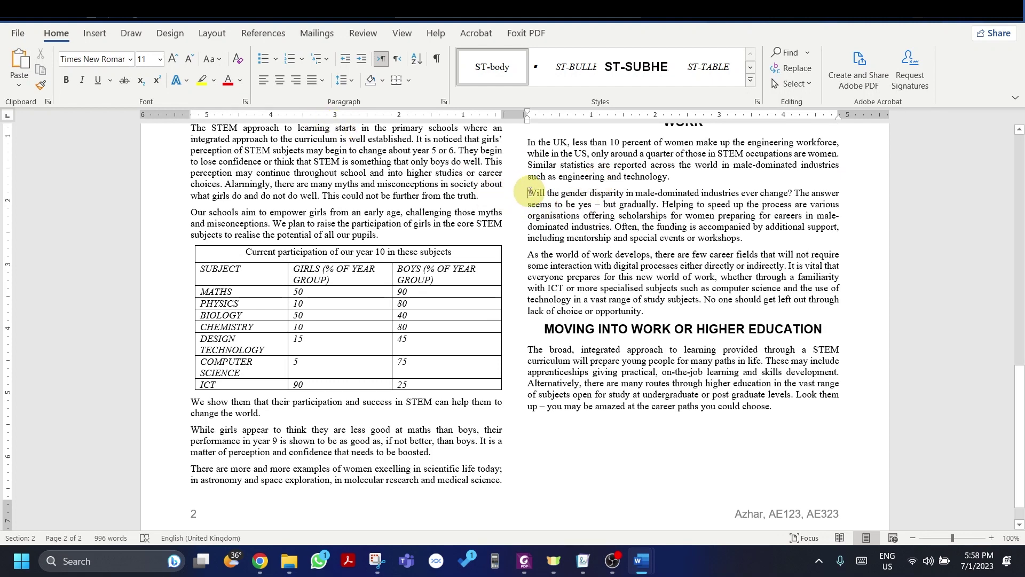
Step: Insert the scientist image from Desktop > Revision at the start of the paragraph
click(86, 34)
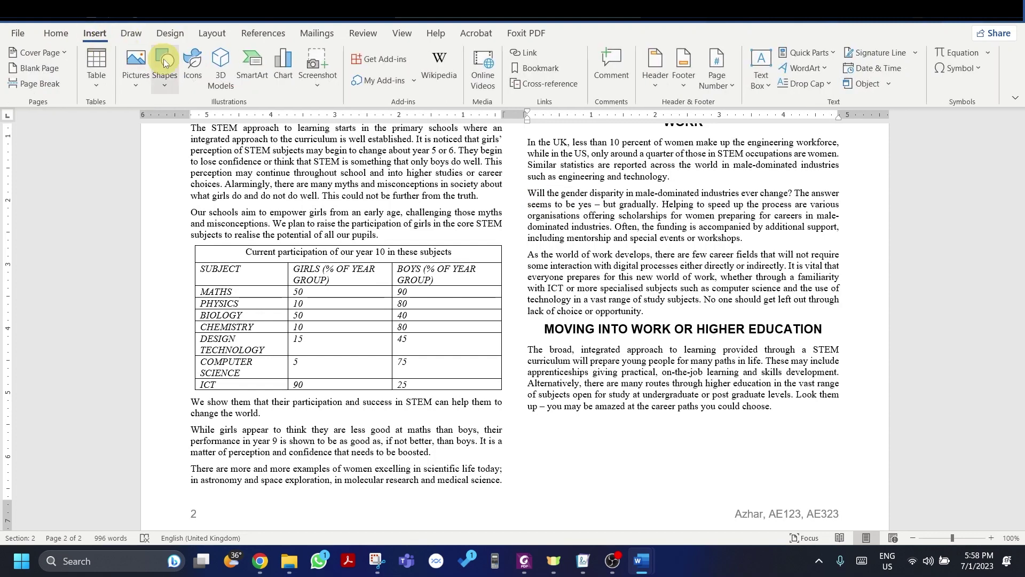
click(136, 66)
click(143, 128)
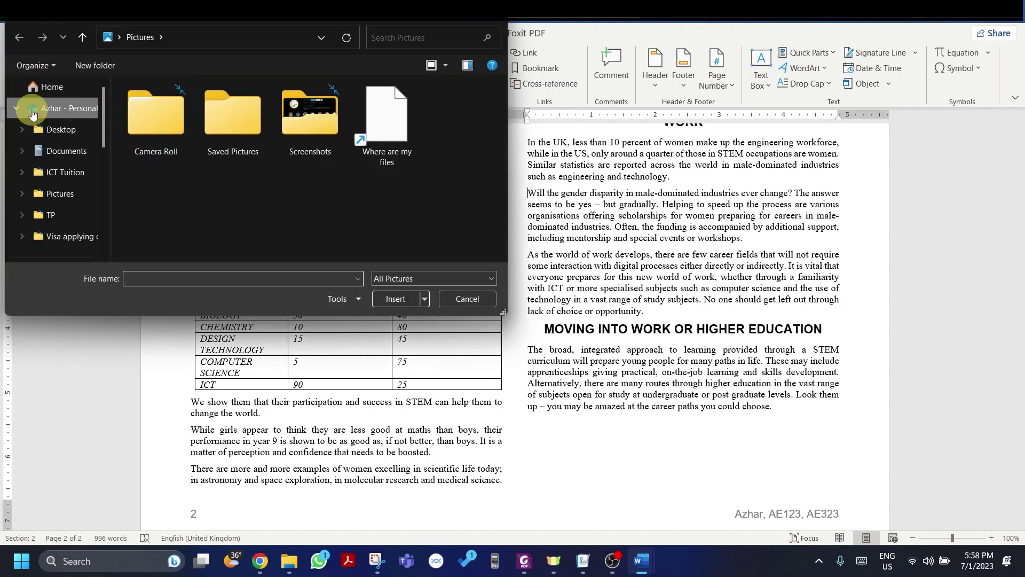
scroll(57, 153, down, 3)
click(55, 129)
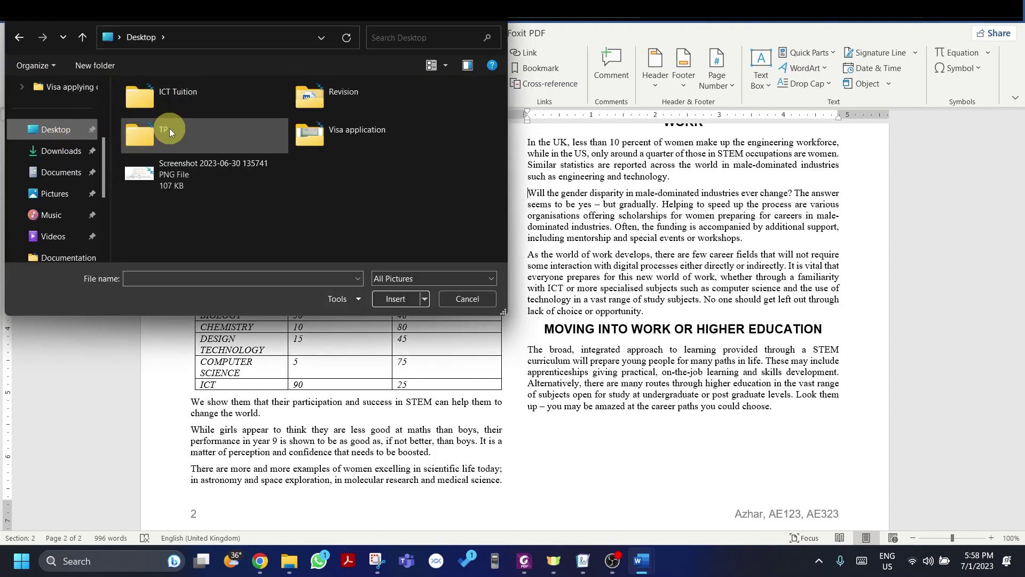
click(302, 101)
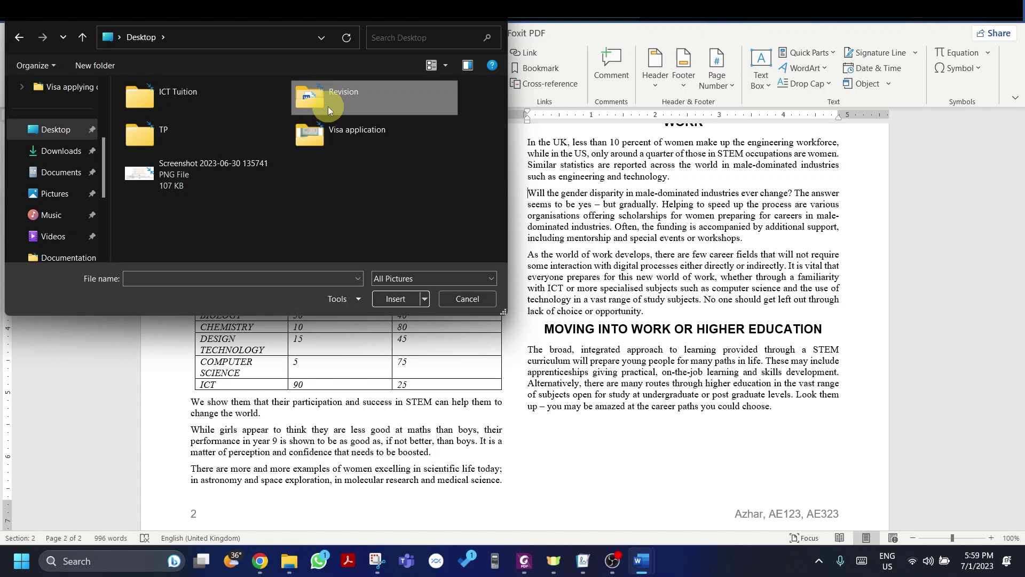
double_click(328, 107)
click(208, 124)
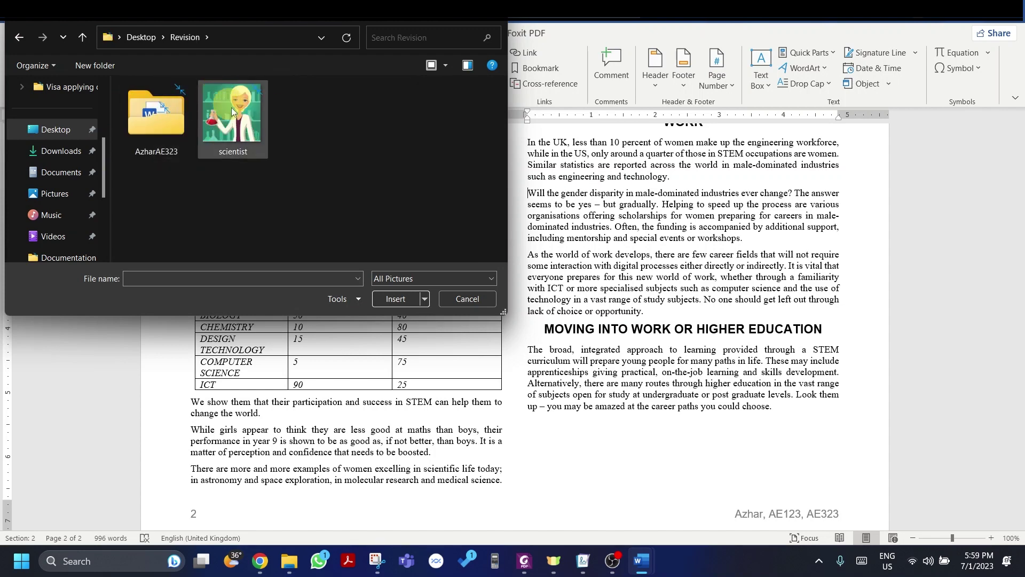
double_click(232, 114)
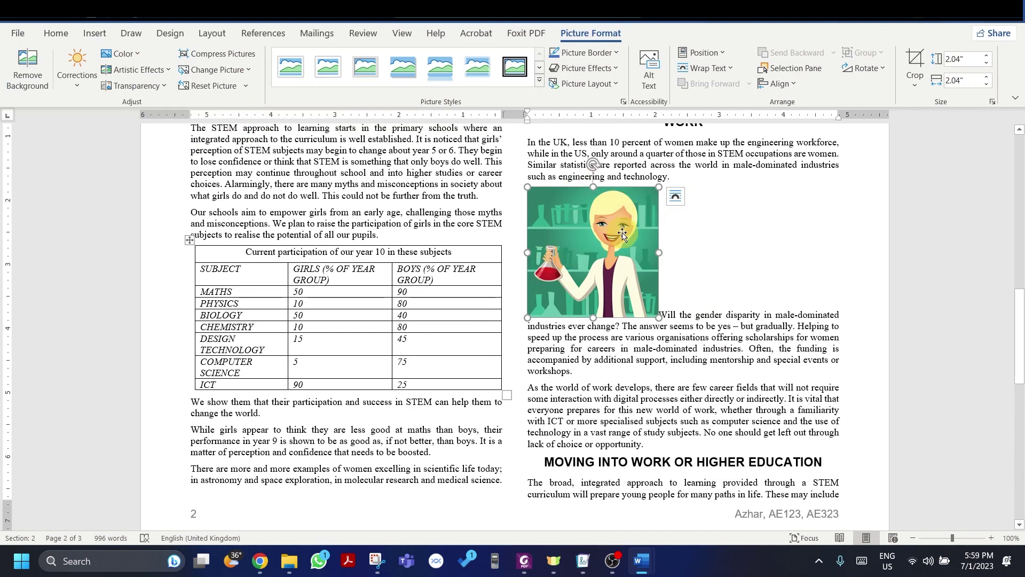
key(alt+Tab)
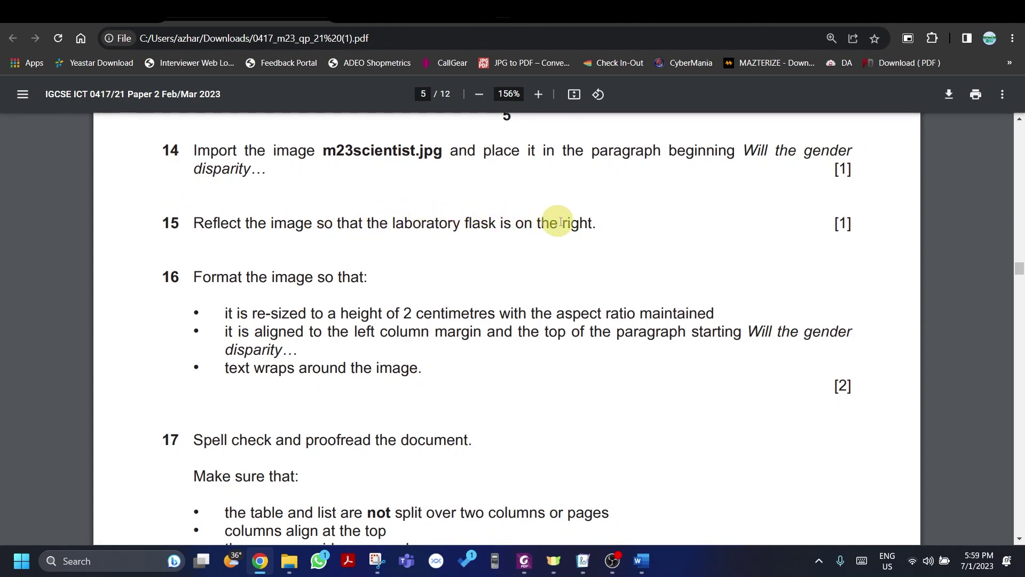
Step: Flip the scientist picture horizontally so the flask faces right
key(alt+Tab)
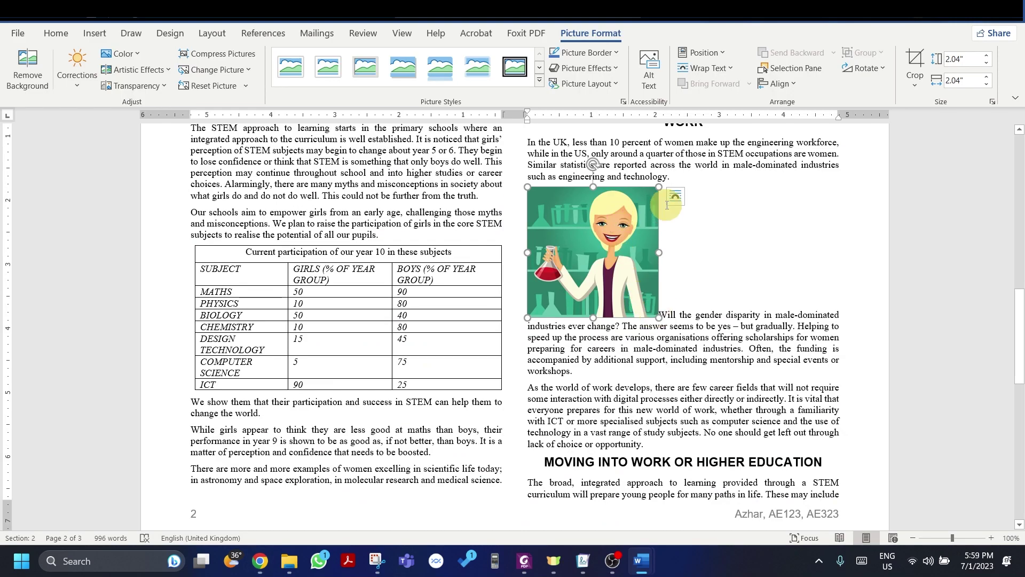
drag(657, 184, 514, 180)
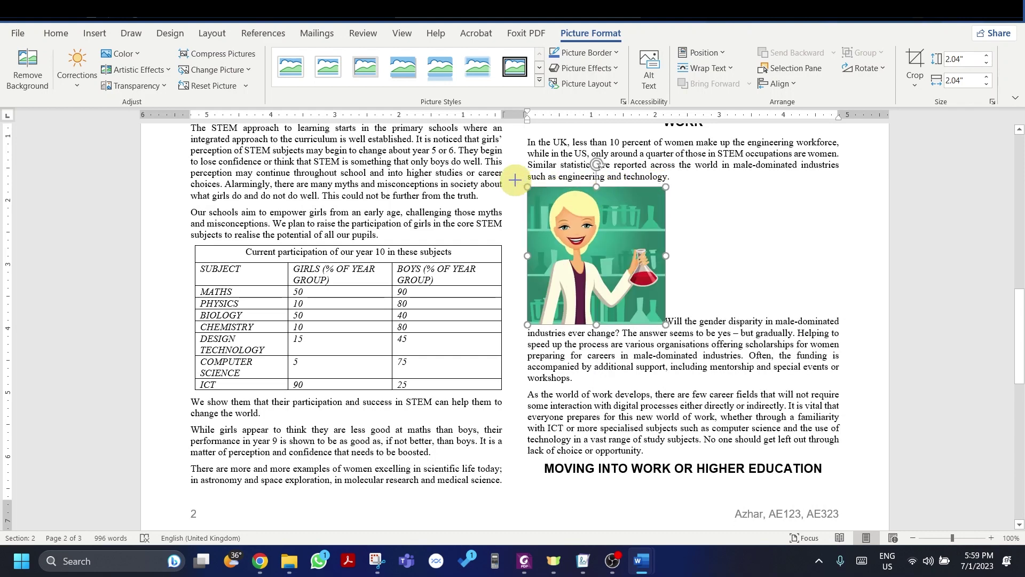
drag(514, 180, 515, 180)
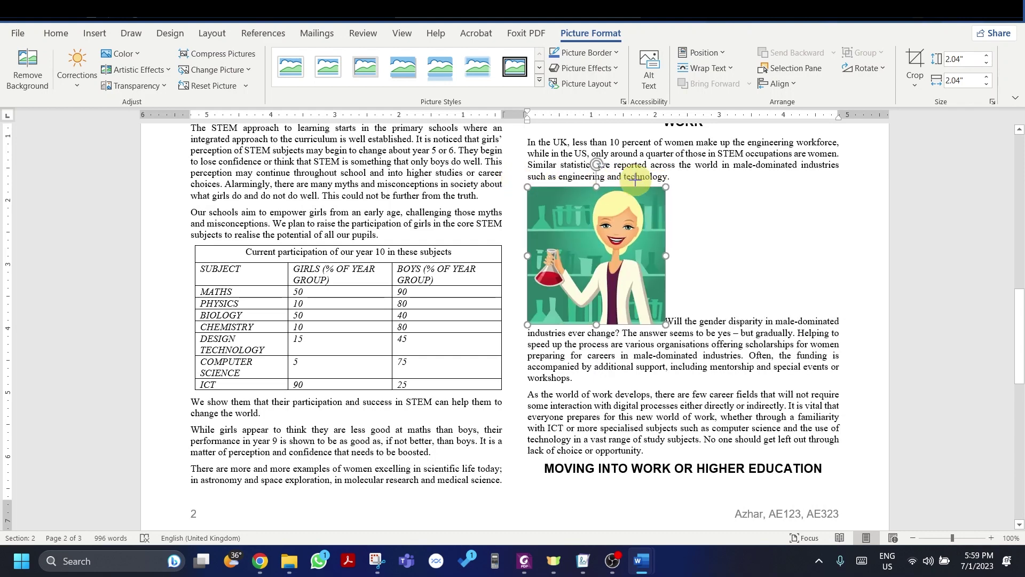
click(863, 69)
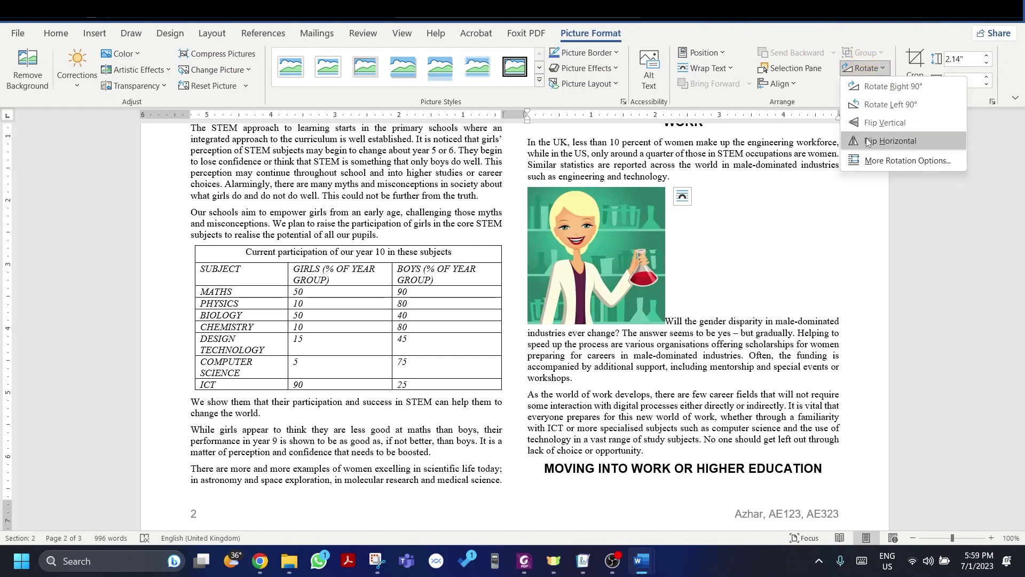
click(886, 141)
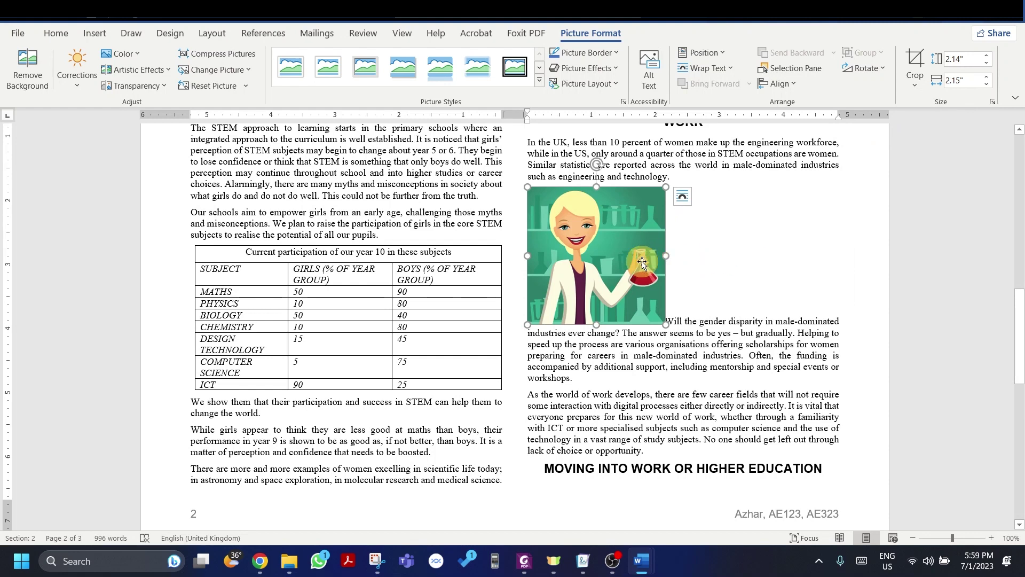
key(alt+Tab)
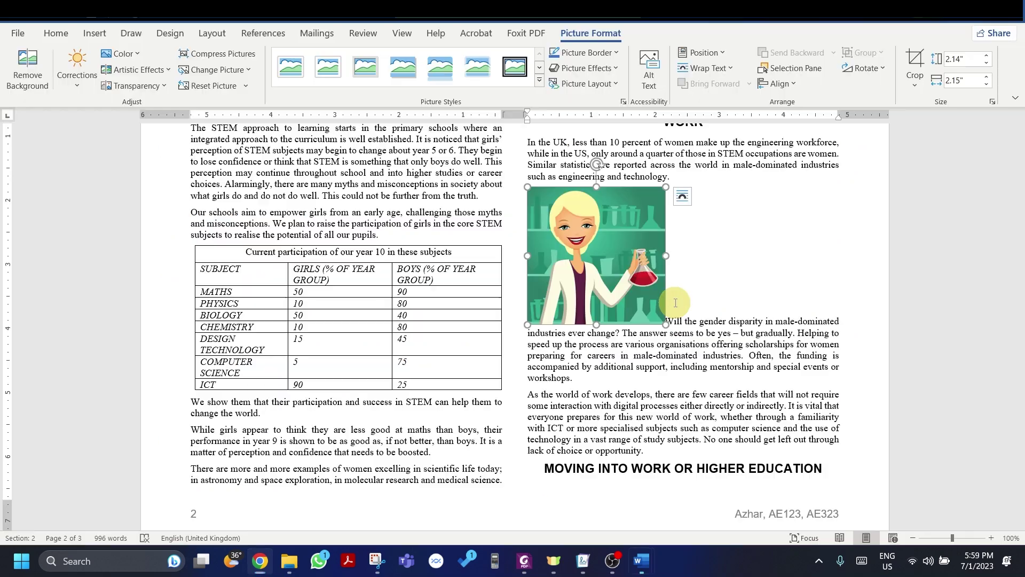
key(alt+Tab)
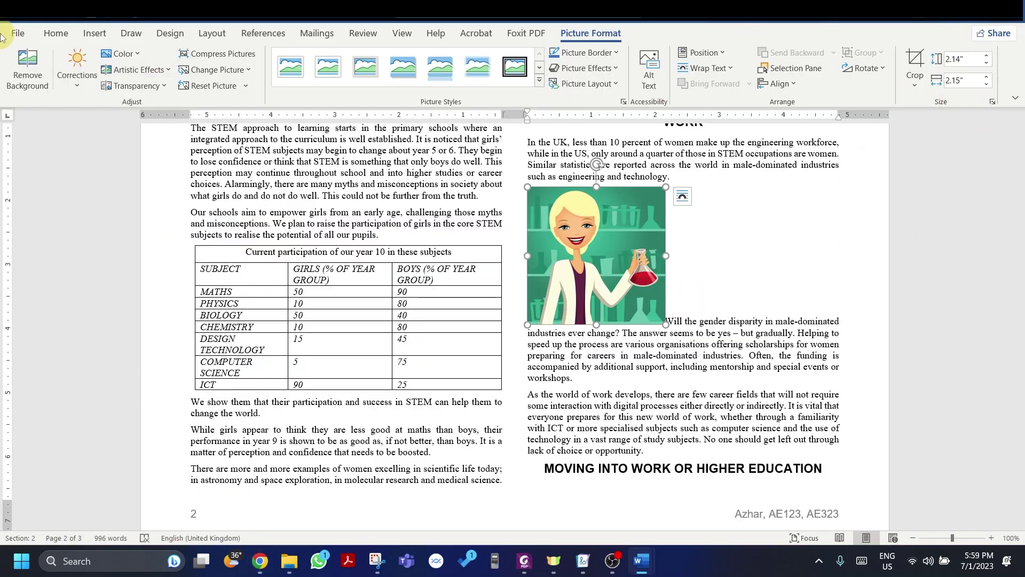
Step: Lock the scientist picture's aspect ratio and set its height to 2 cm (0.79" square)
click(678, 293)
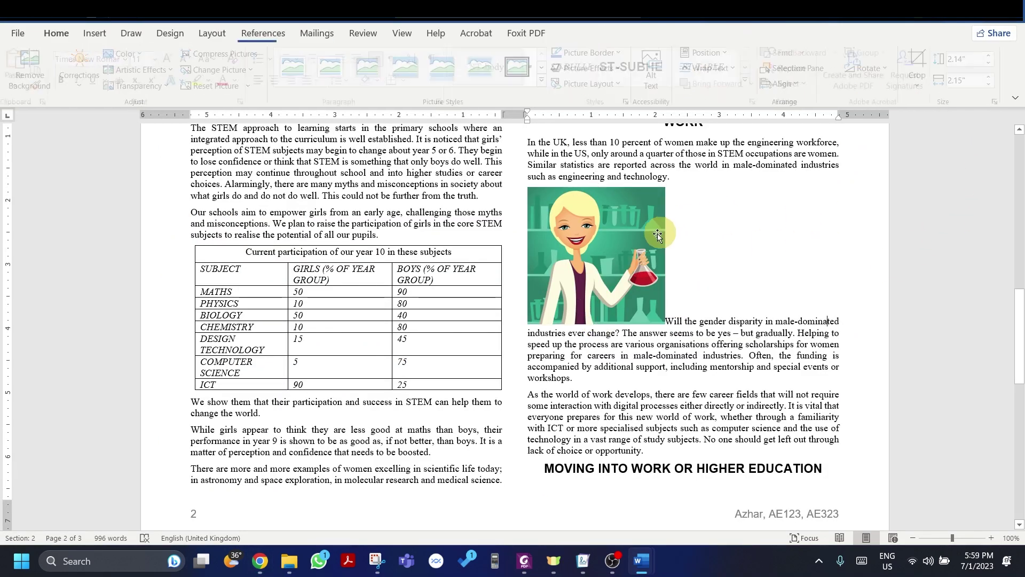
click(658, 233)
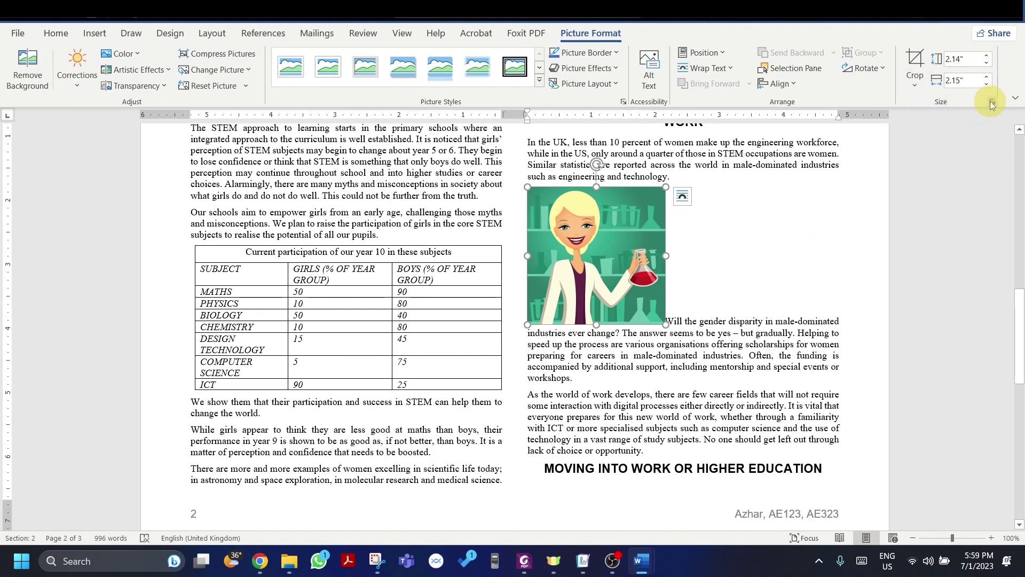
click(992, 102)
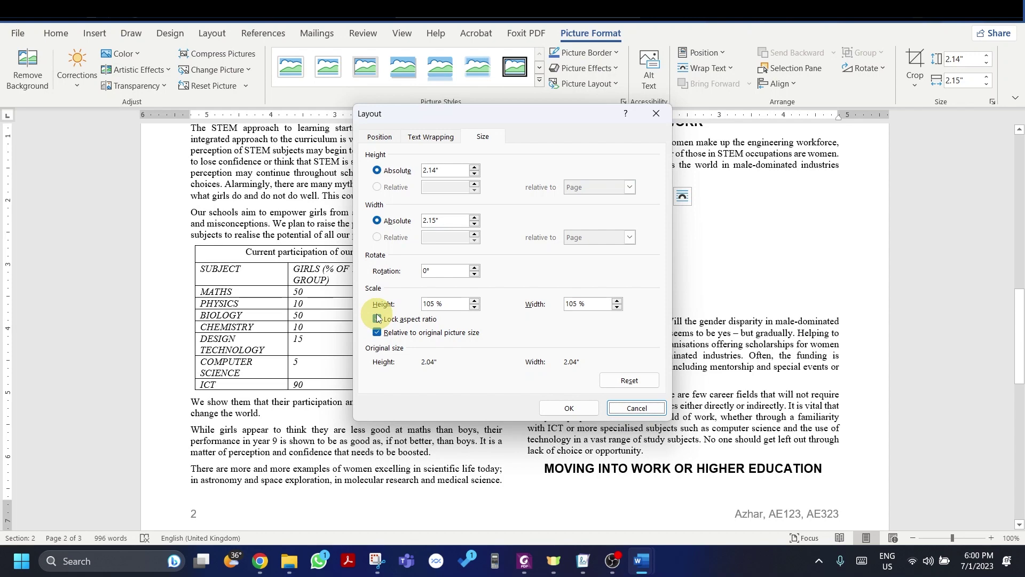
click(569, 408)
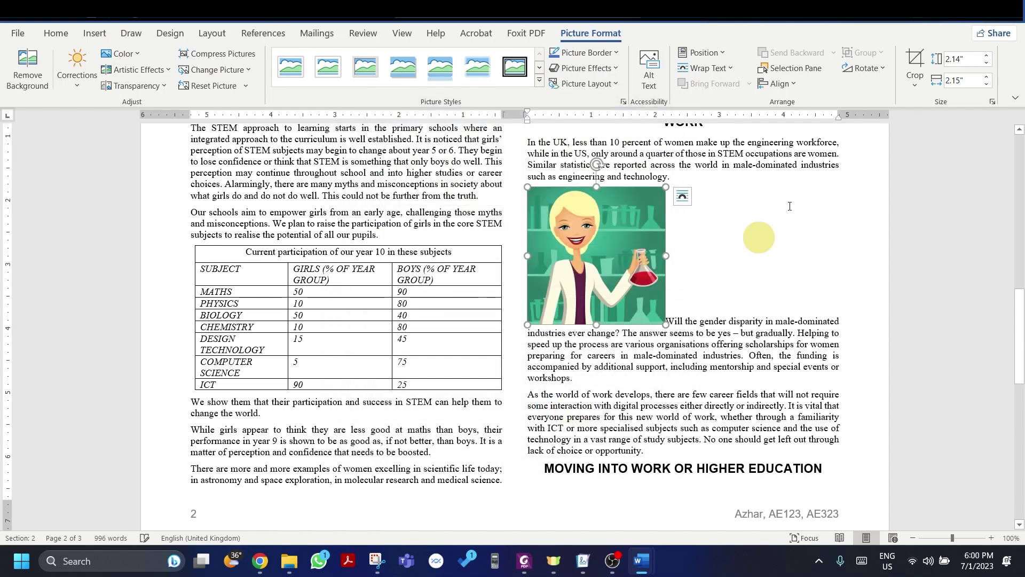
click(958, 59)
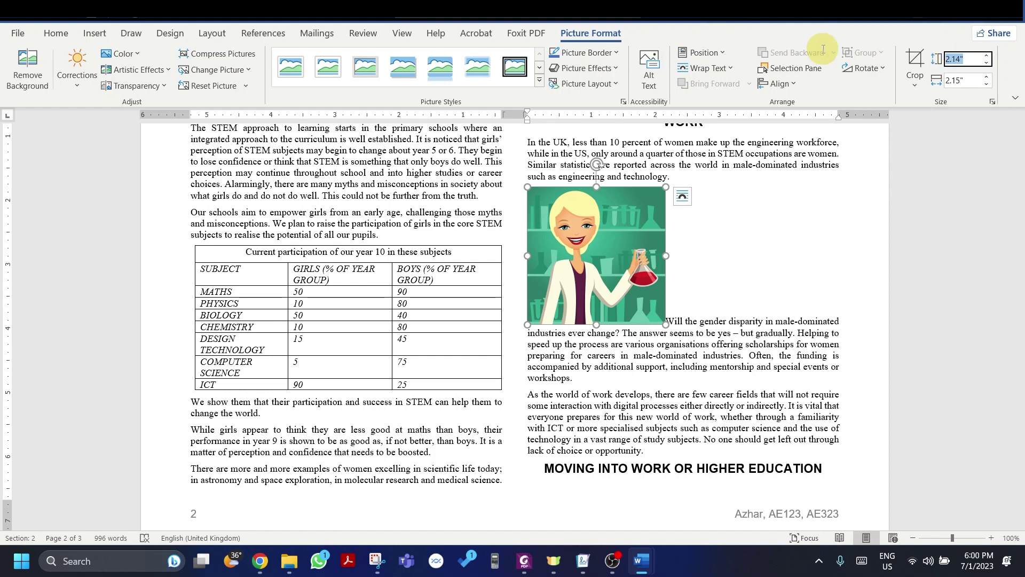
key(Return)
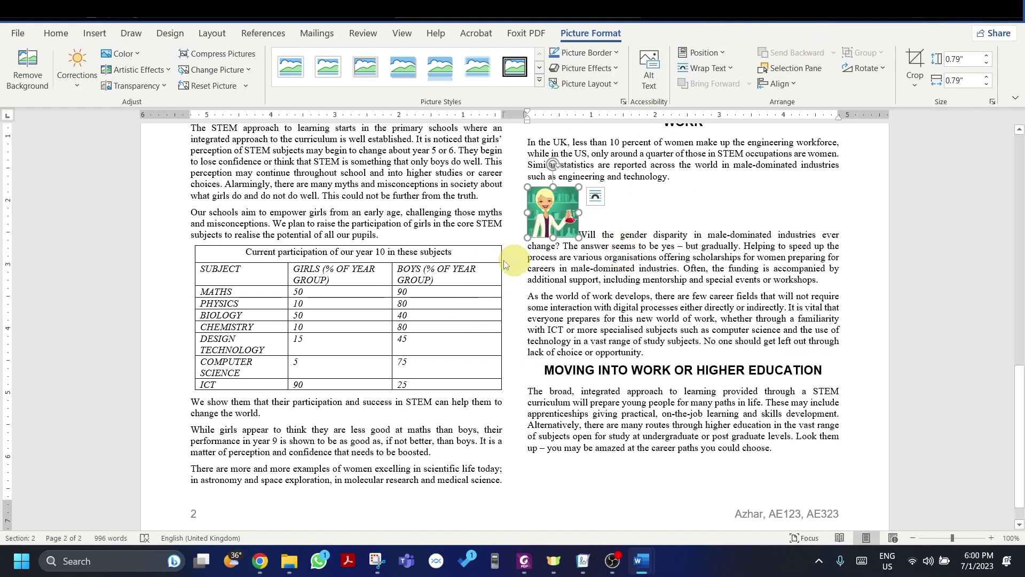
Step: Give the scientist picture Tight text wrapping within the 'Will the gender disparity' paragraph
key(alt+Tab)
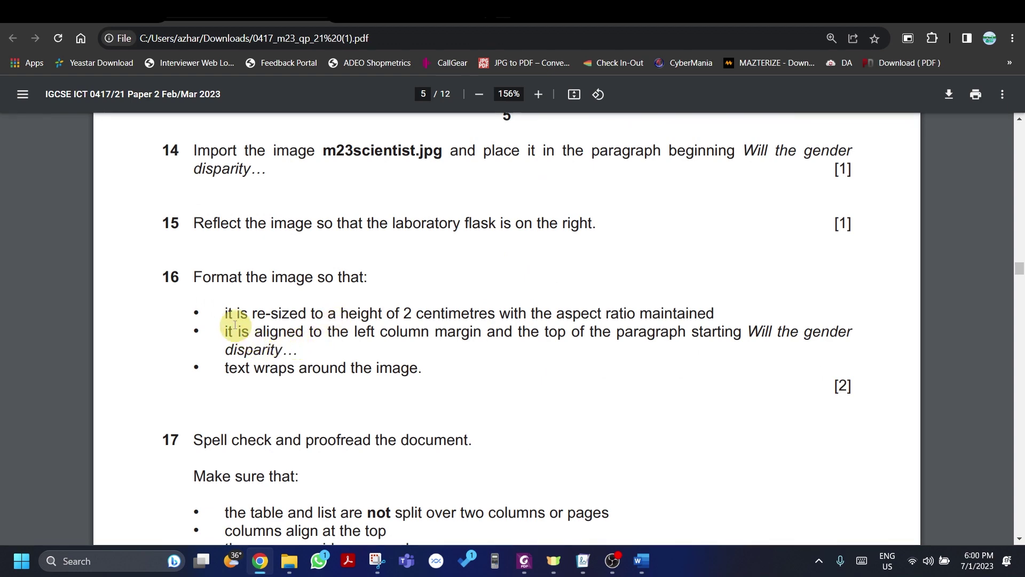
key(alt+Tab)
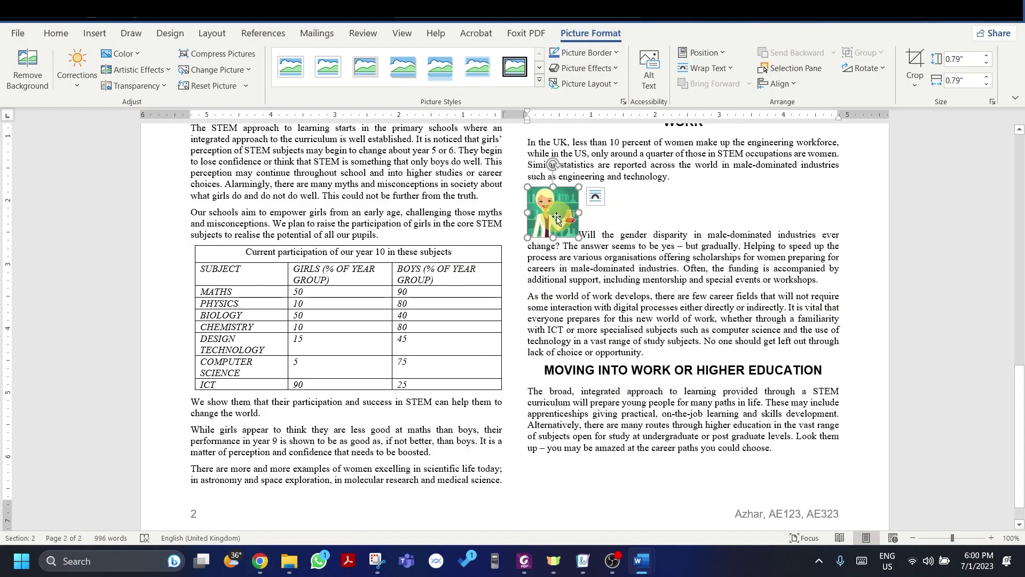
key(alt+Tab)
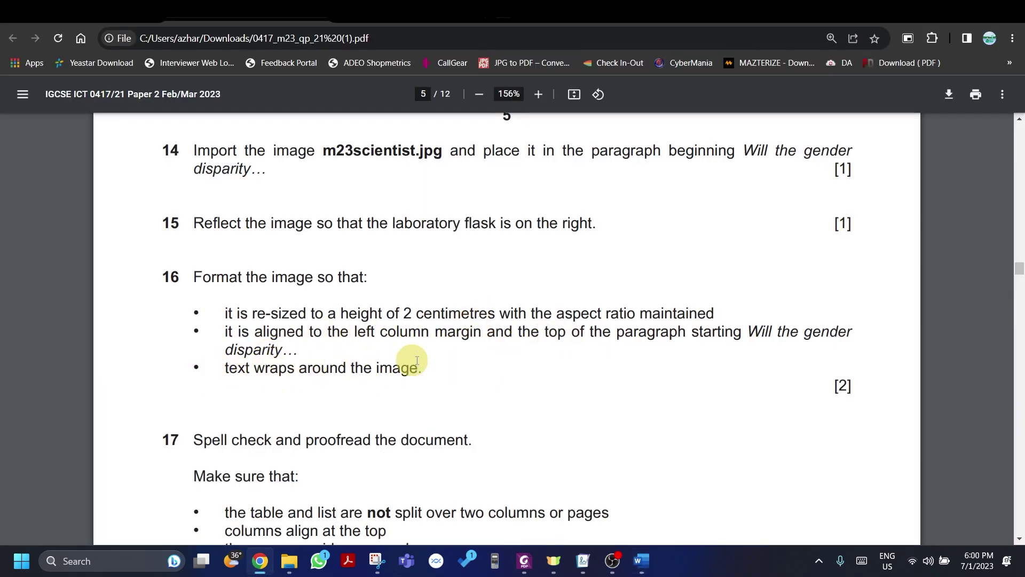
key(alt+Tab)
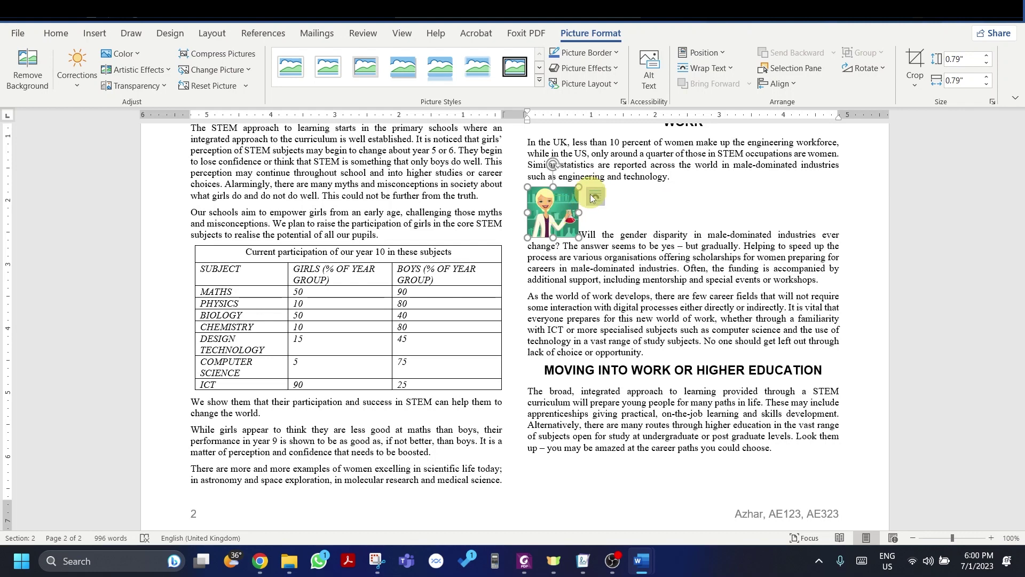
click(594, 198)
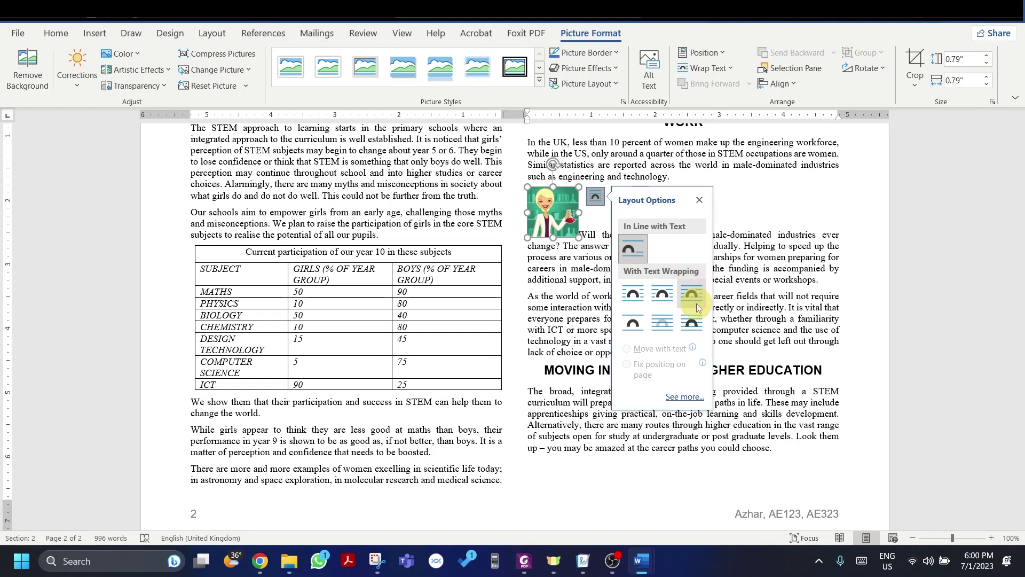
click(663, 292)
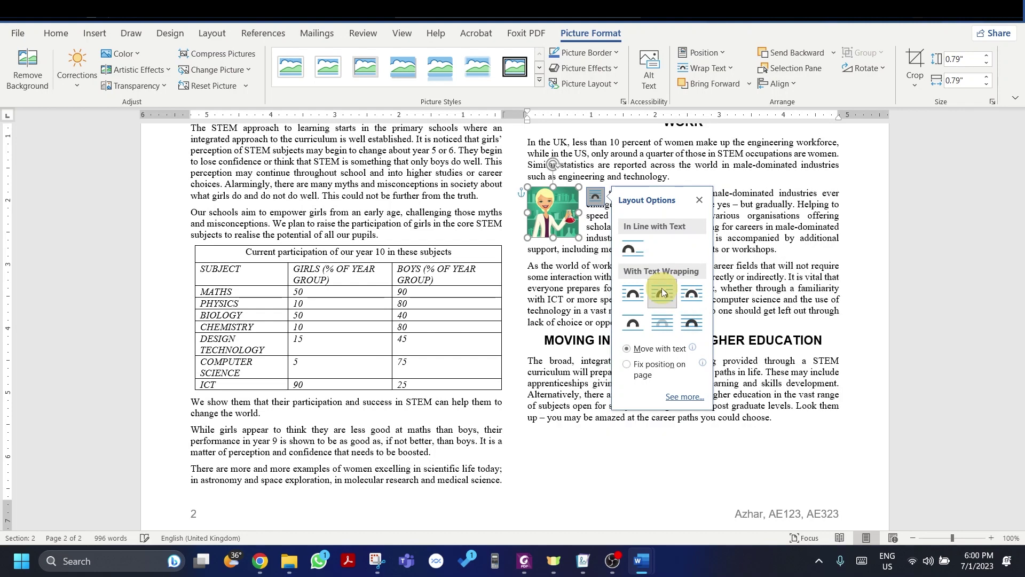
click(731, 253)
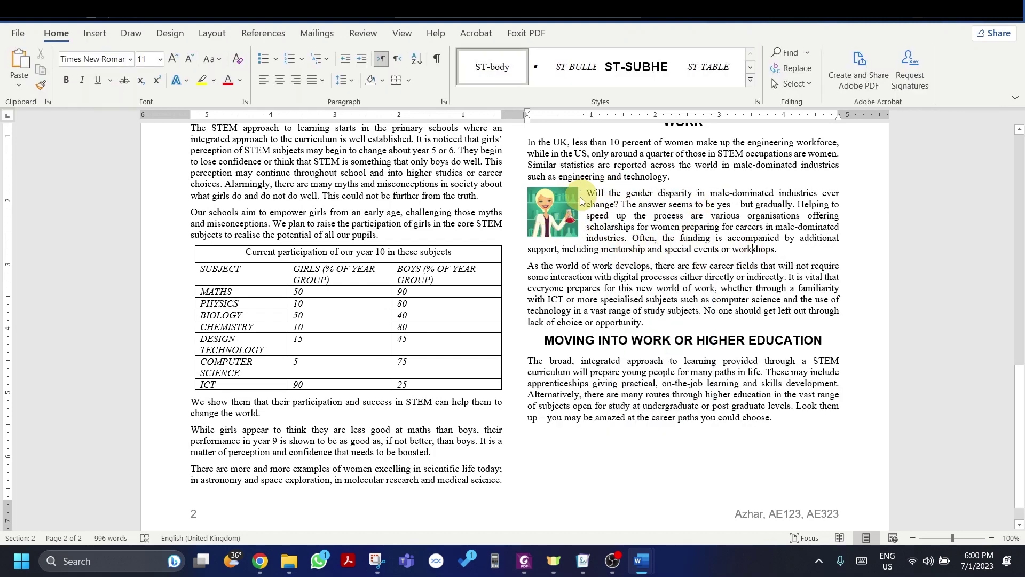
Step: Read question 17's spell-check, proofreading and printing instructions in the exam paper, then return to Word
key(alt+Tab)
scroll(388, 338, down, 3)
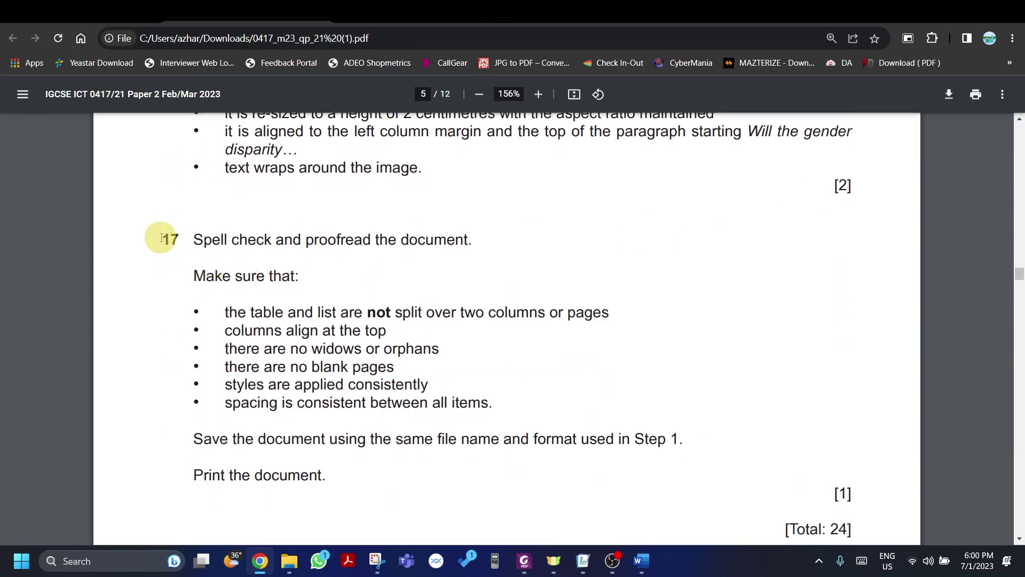
drag(165, 238, 414, 467)
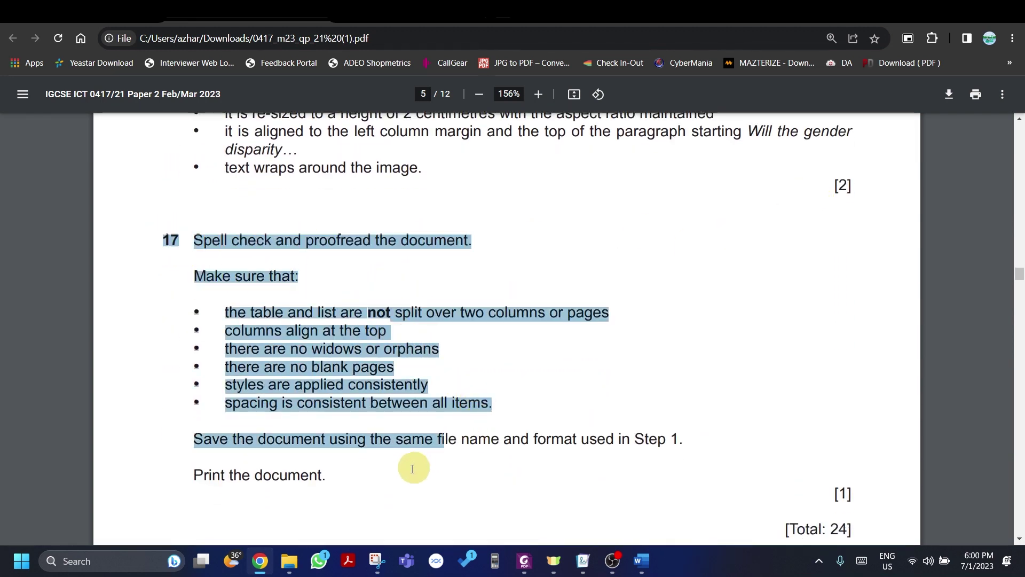
click(378, 304)
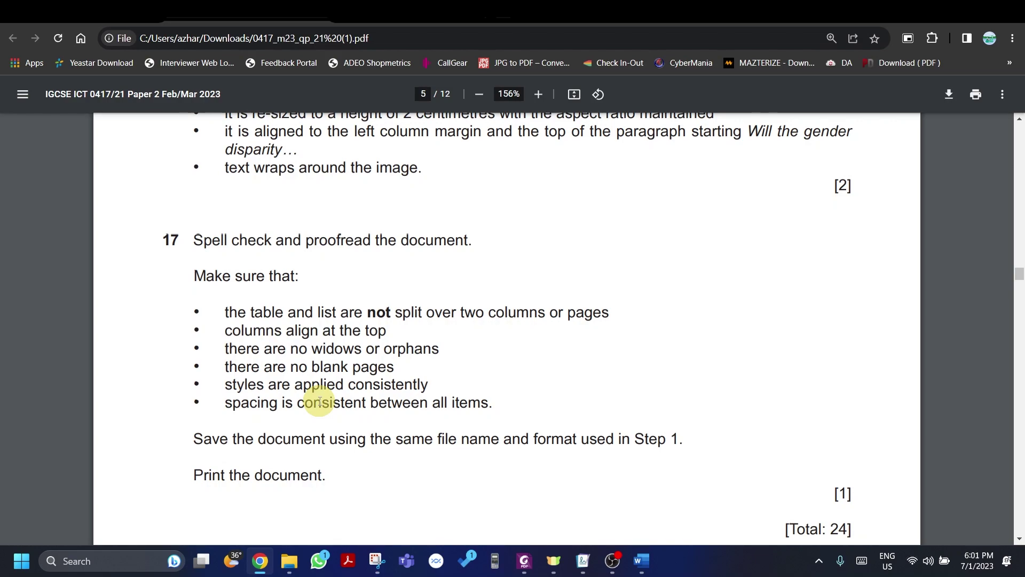
key(alt+Tab)
Step: Proofread page 1, spot-checking the University of Sussex paragraph and the word 'engineering'
scroll(319, 401, up, 5)
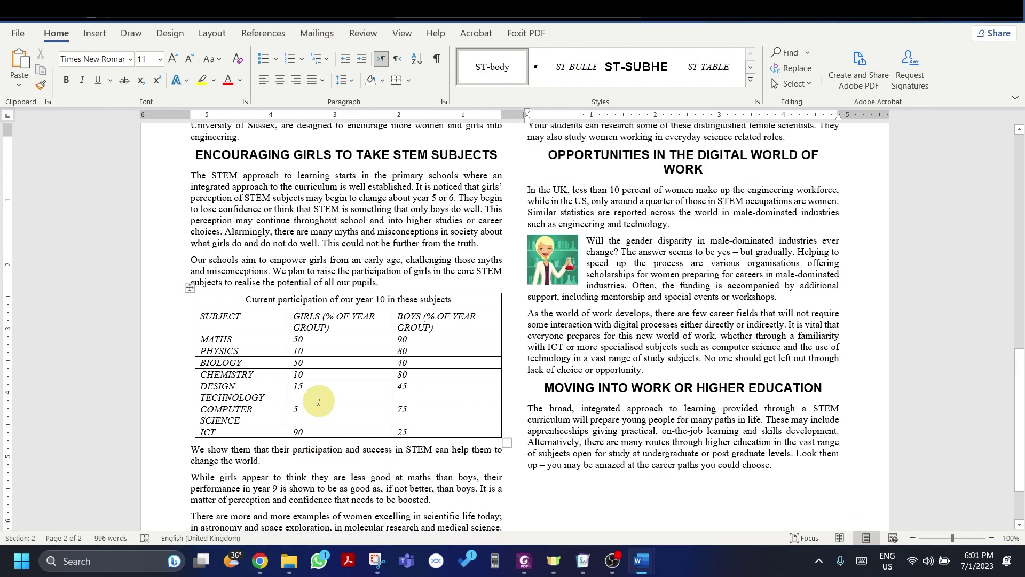
scroll(319, 401, up, 8)
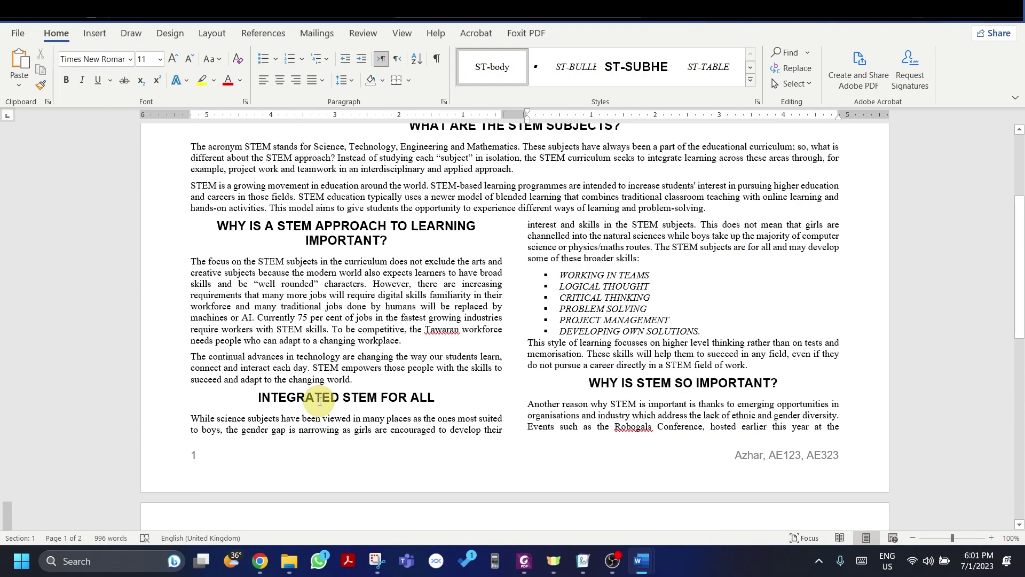
scroll(319, 401, up, 5)
scroll(319, 400, down, 14)
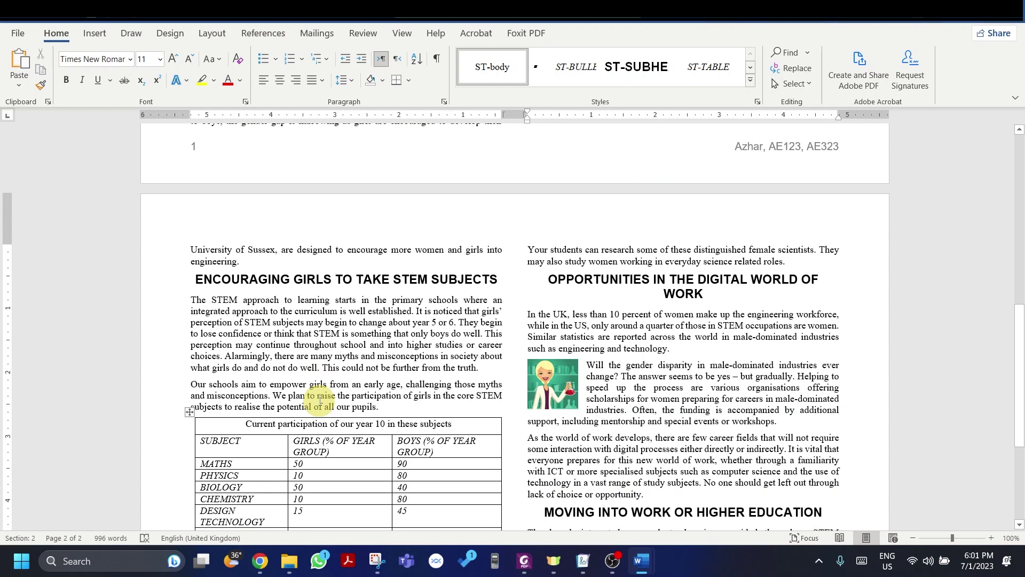
scroll(320, 400, up, 2)
drag(240, 326, 192, 310)
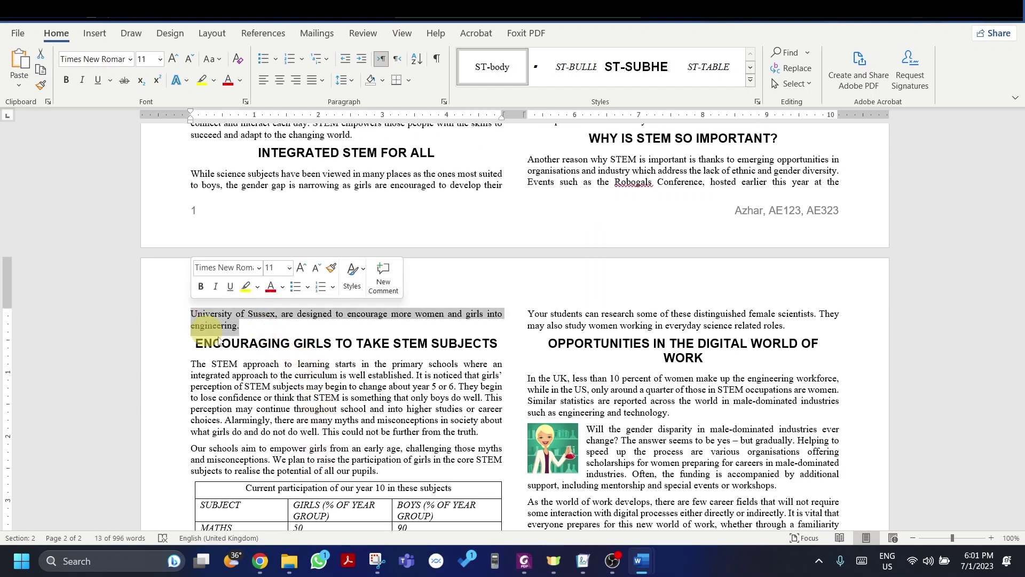
click(270, 343)
double_click(194, 323)
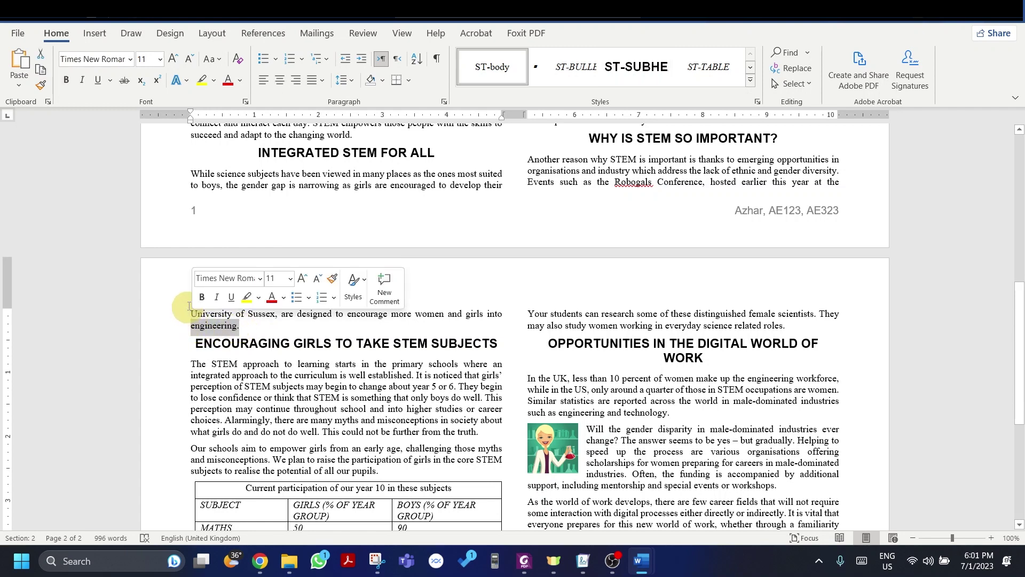
Step: Compare the pages against the exam paper's question 17 checklist, then return to the newsletter's top
scroll(209, 292, down, 8)
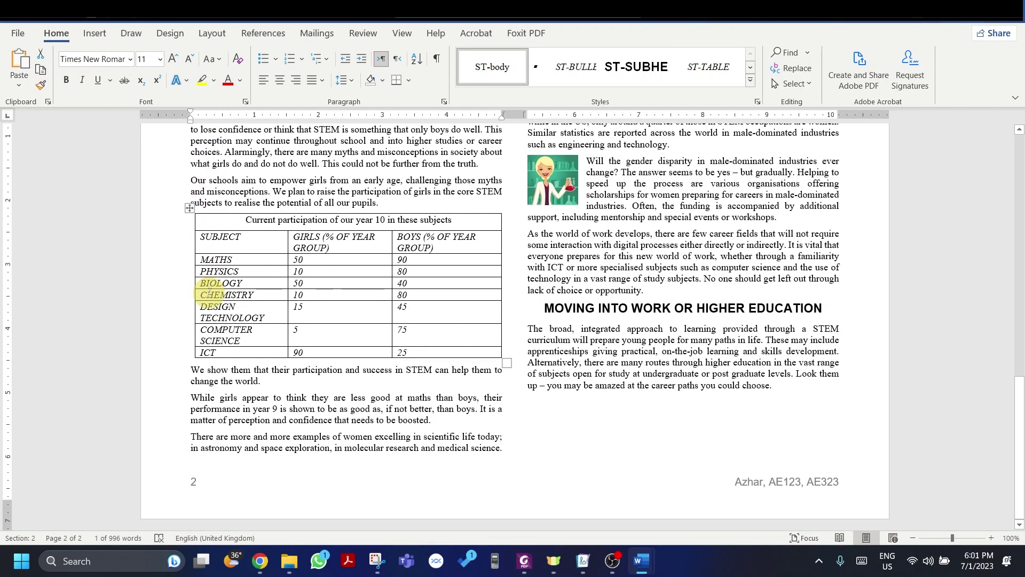
scroll(209, 292, up, 15)
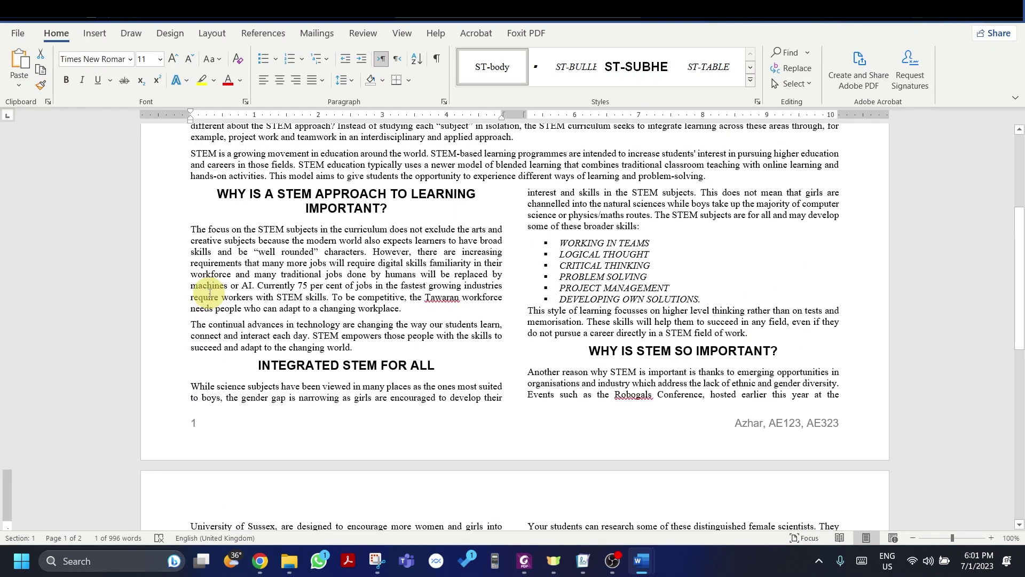
scroll(210, 293, up, 5)
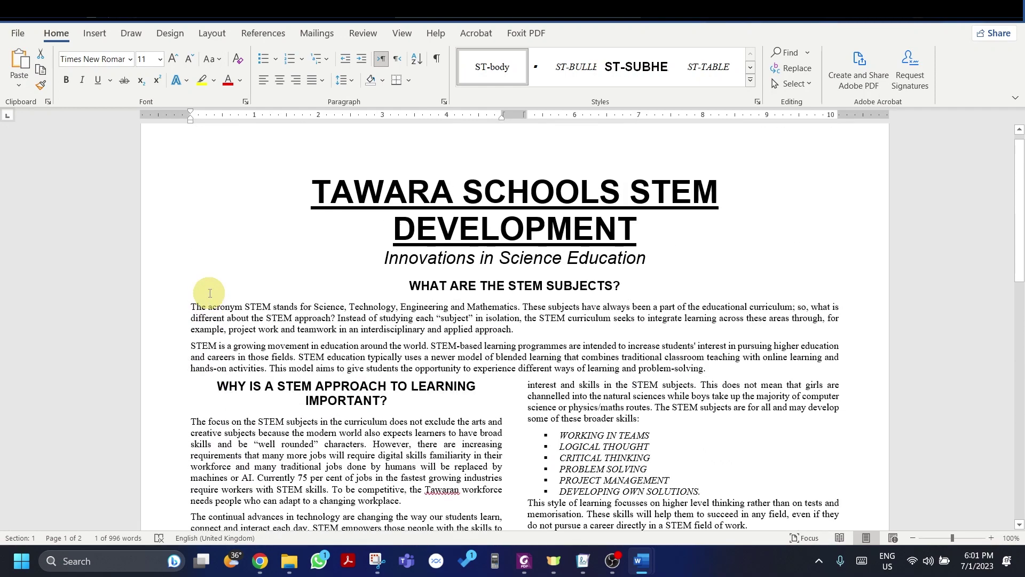
scroll(209, 293, down, 20)
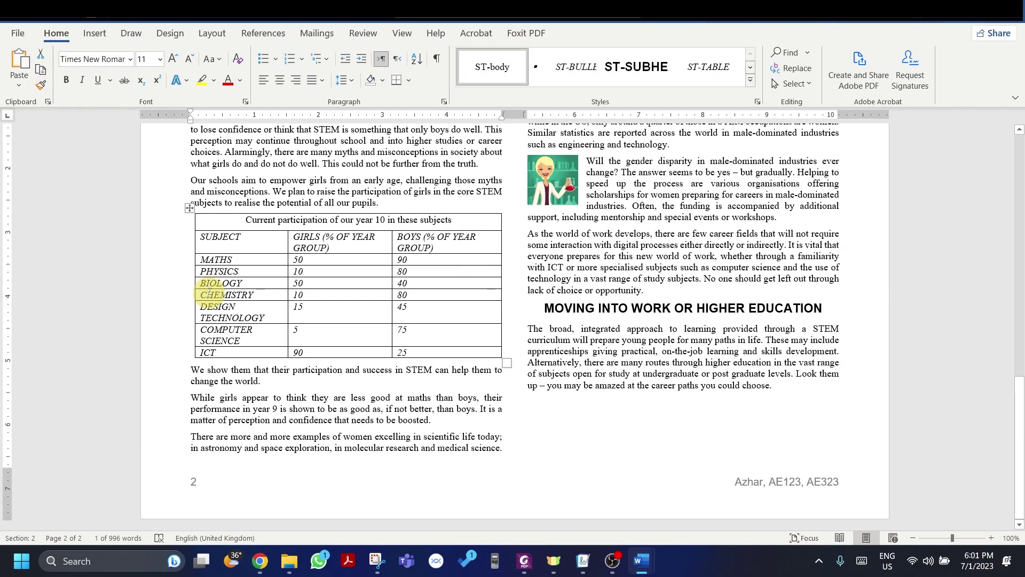
key(alt+Tab)
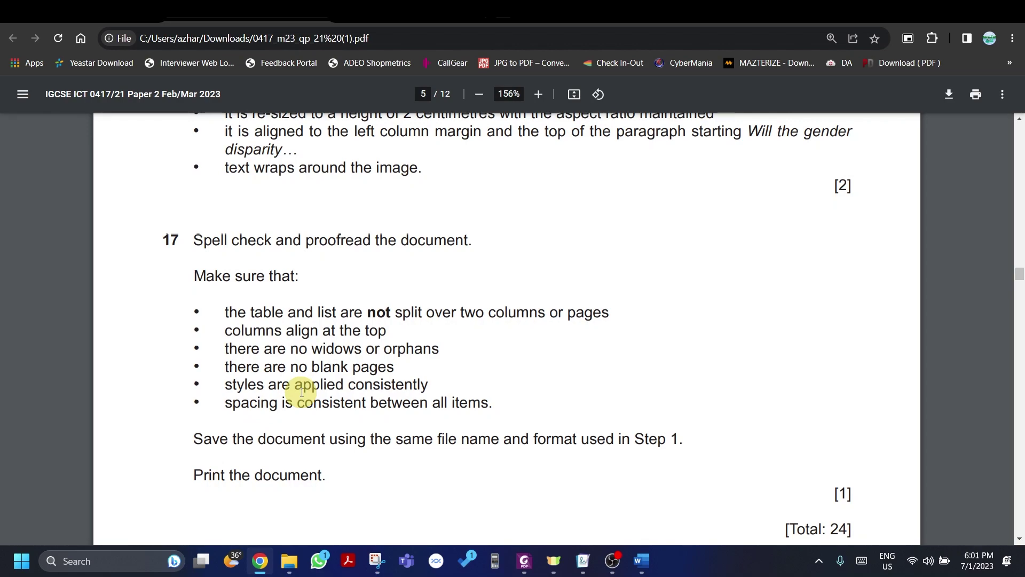
key(alt+Tab)
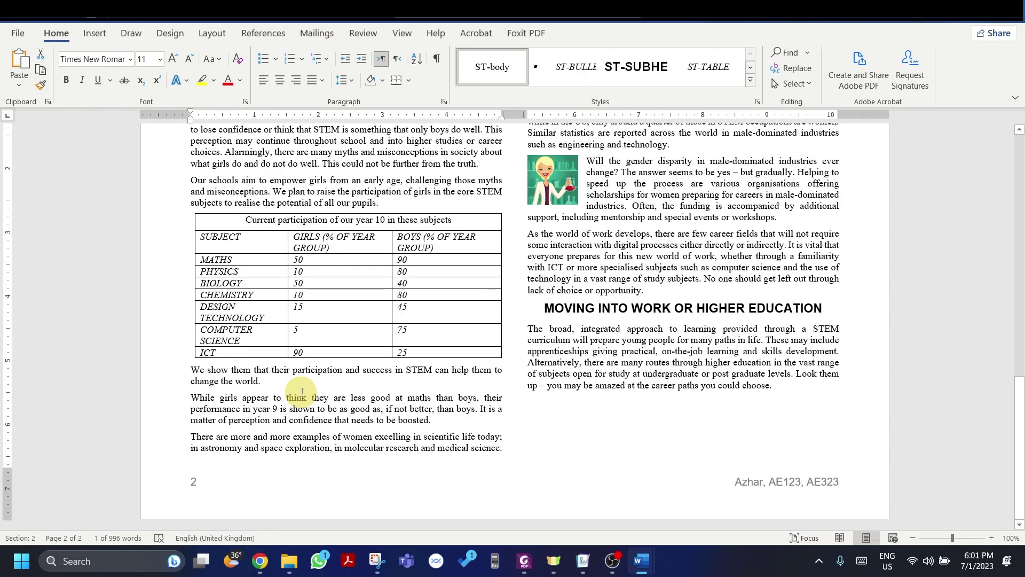
scroll(581, 418, up, 10)
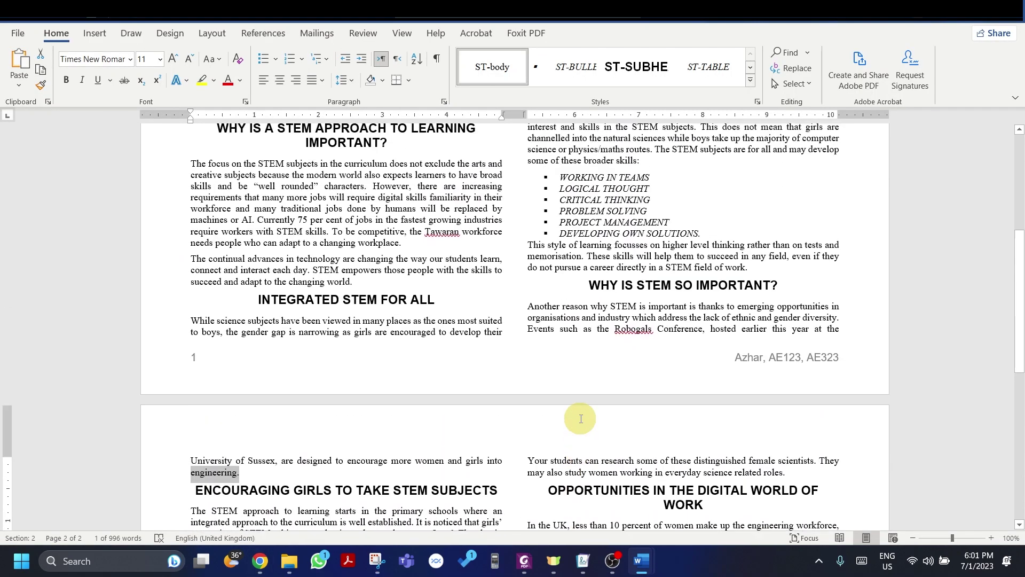
scroll(581, 419, up, 5)
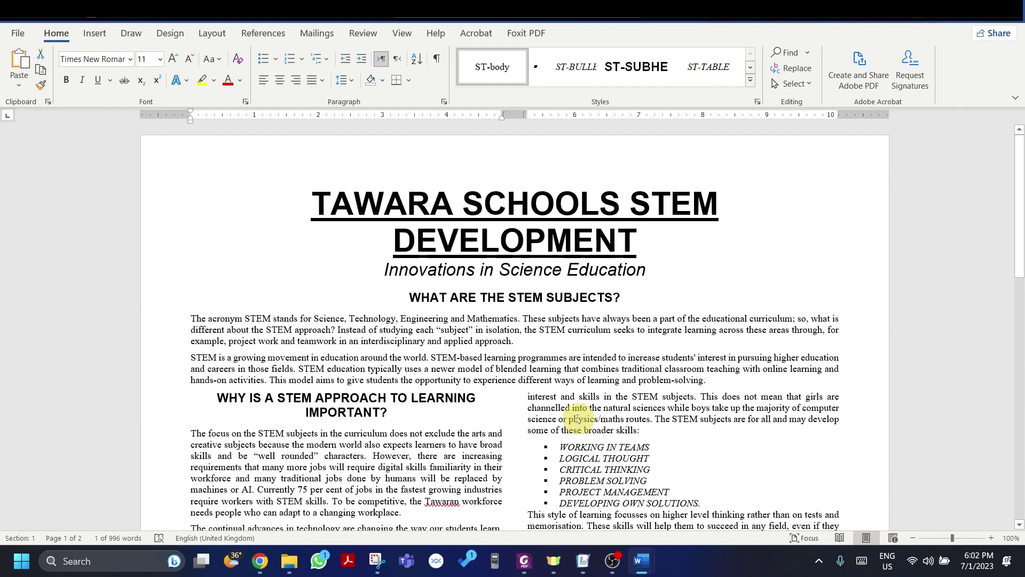
Step: Print the newsletter with Microsoft Print to PDF and save into the Desktop folder
click(11, 35)
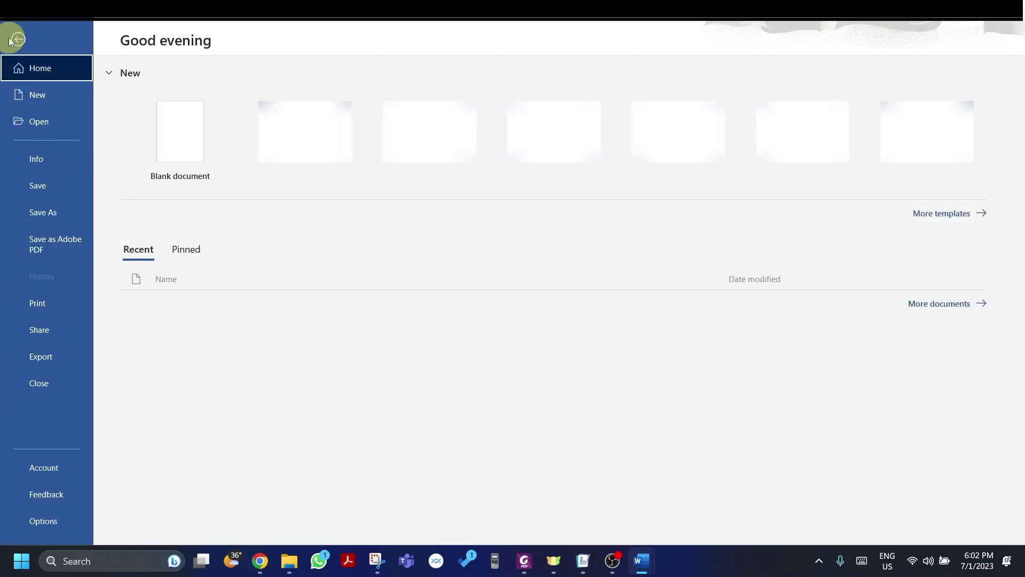
click(35, 315)
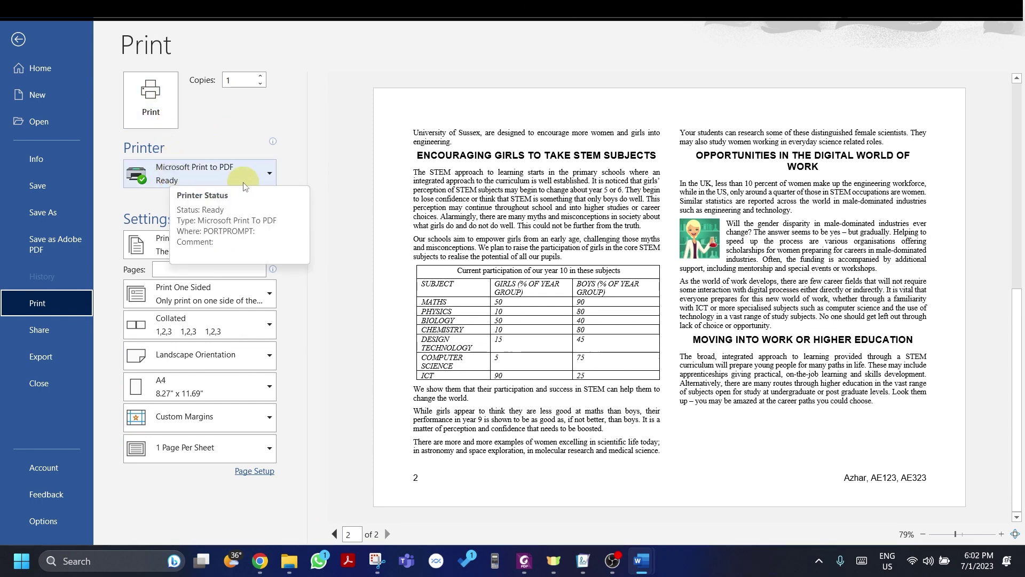
click(170, 109)
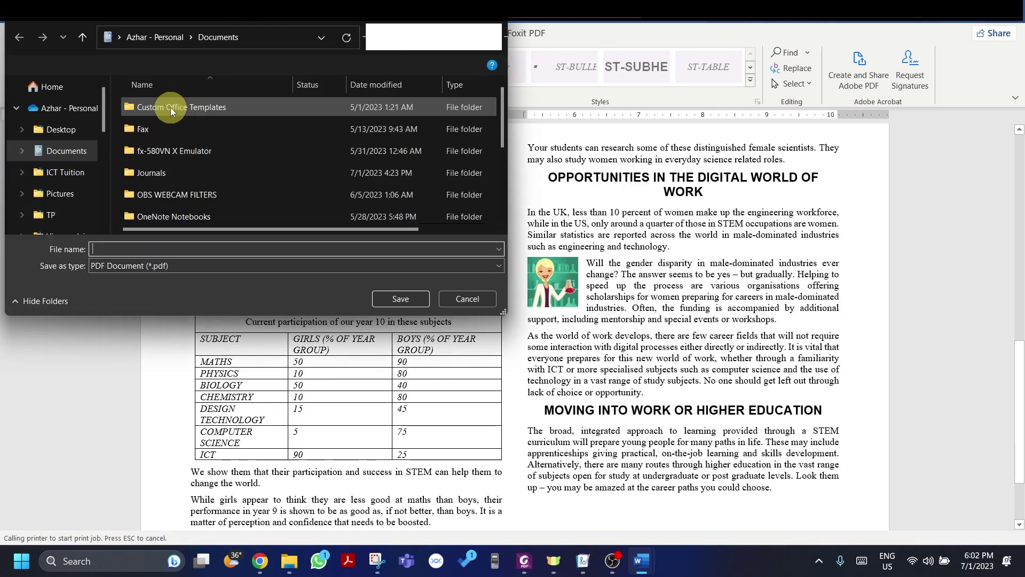
scroll(74, 142, down, 3)
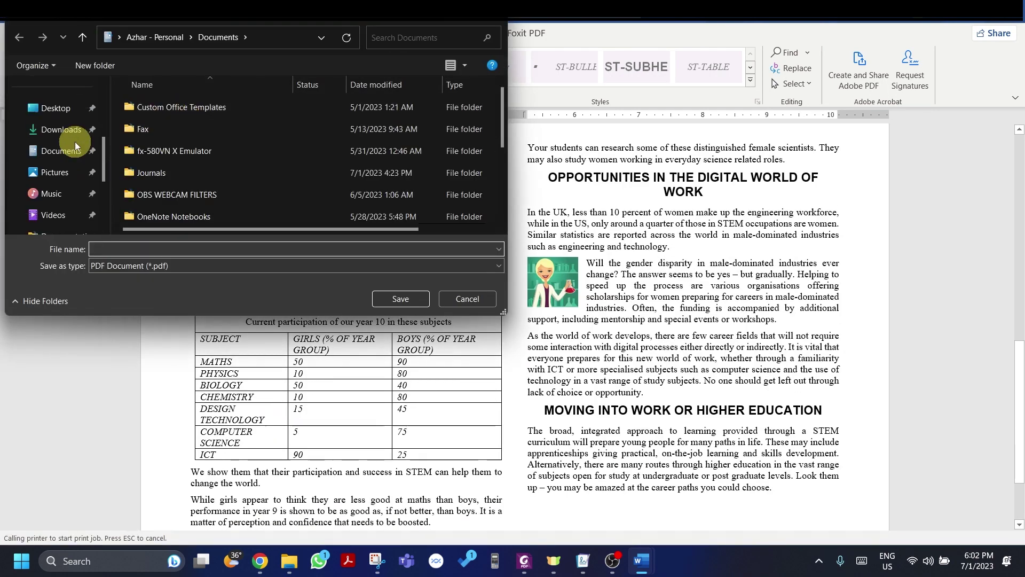
click(53, 108)
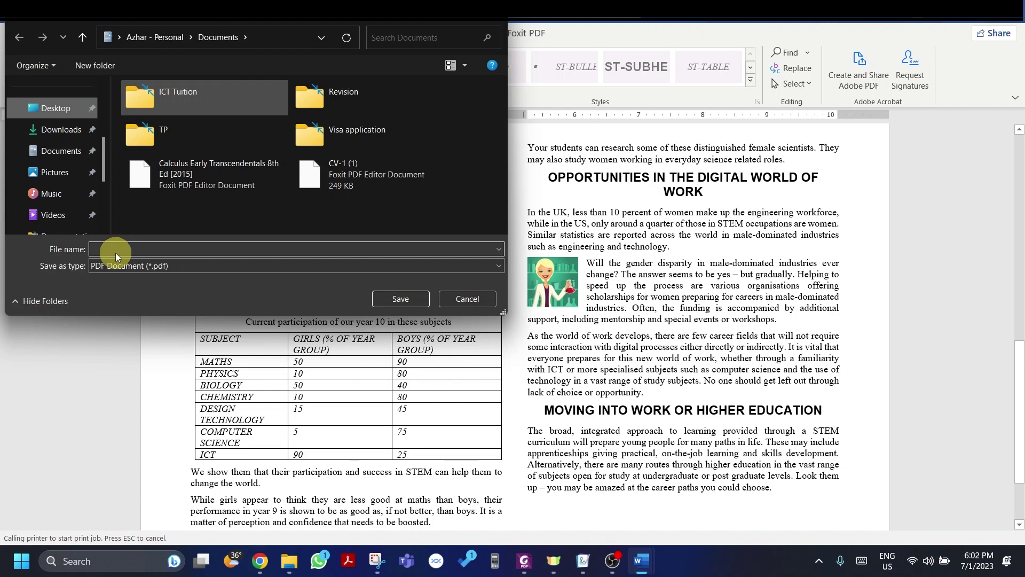
click(137, 246)
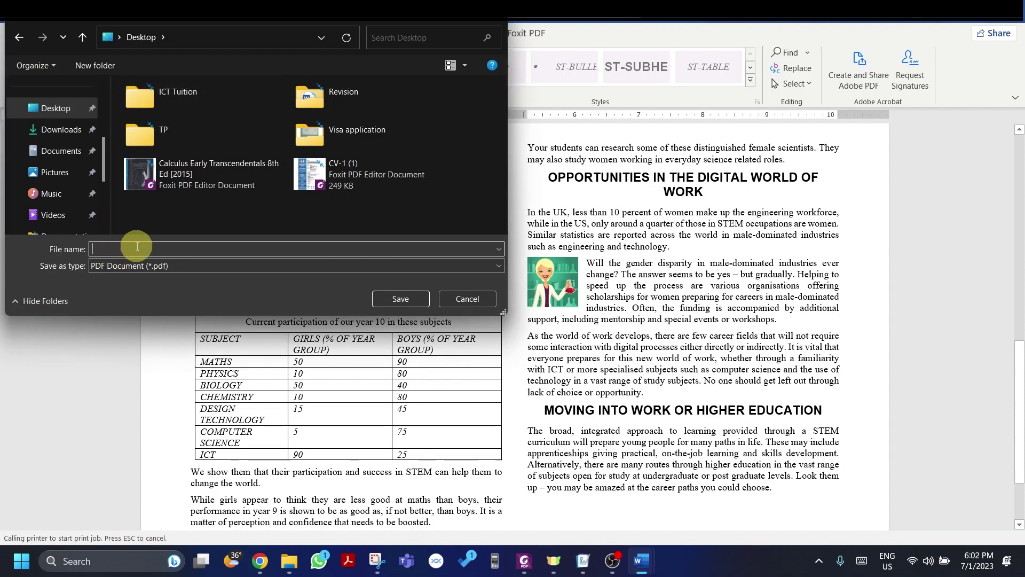
Step: Name the PDF 'Revision test' and save it to the Desktop
text(Revision test)
key(Return)
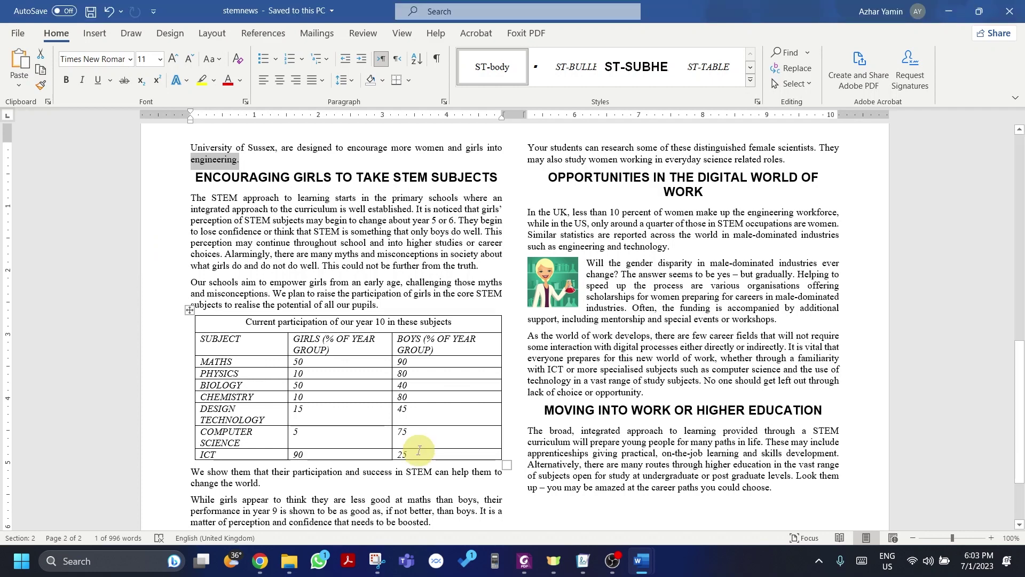
mouse_move(617, 562)
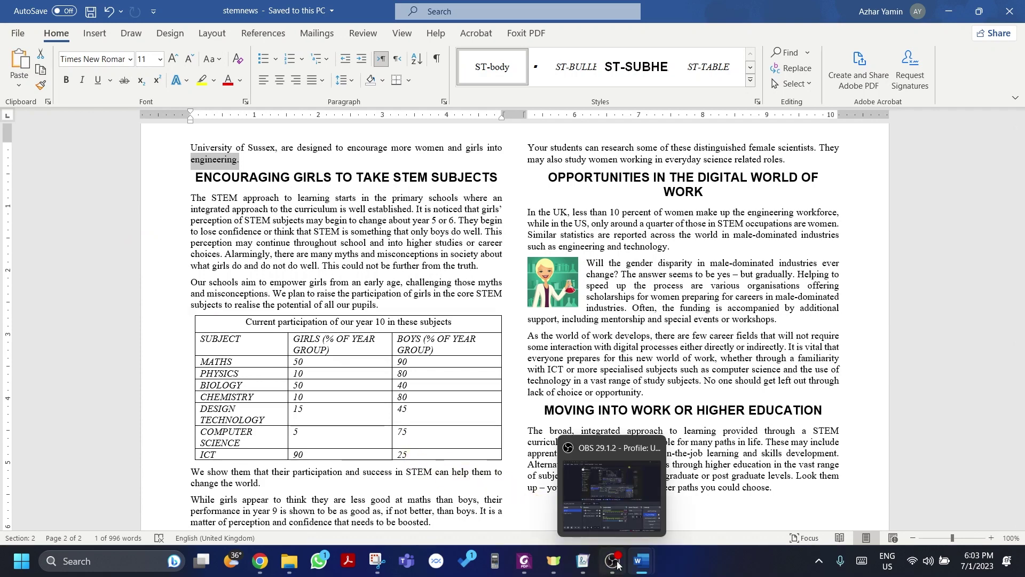